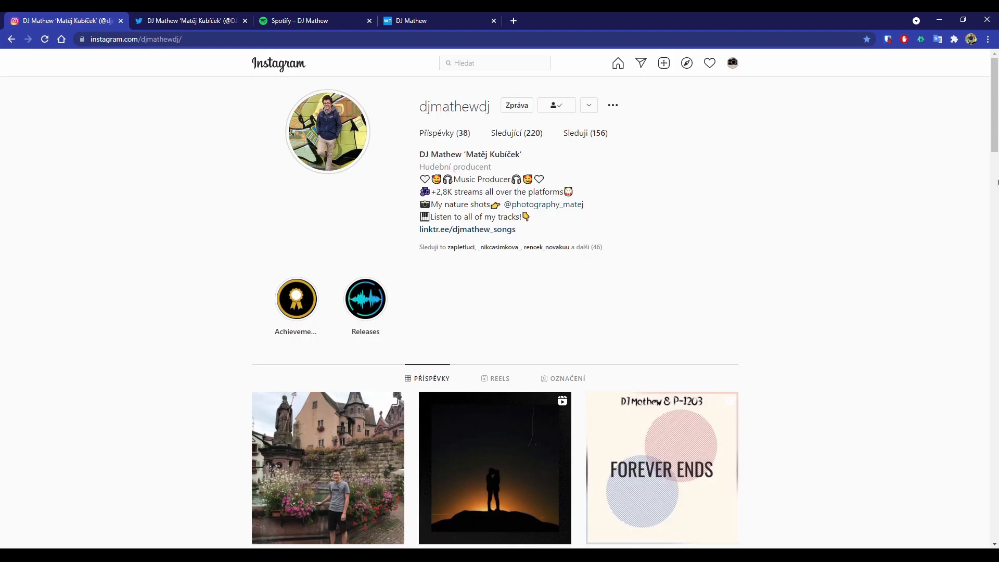
Look through the music producer's Instagram profile, from the newest posts to the oldest and back
{"action": "scroll", "coordinate": [972, 157], "scroll_direction": "down", "scroll_amount": 10}
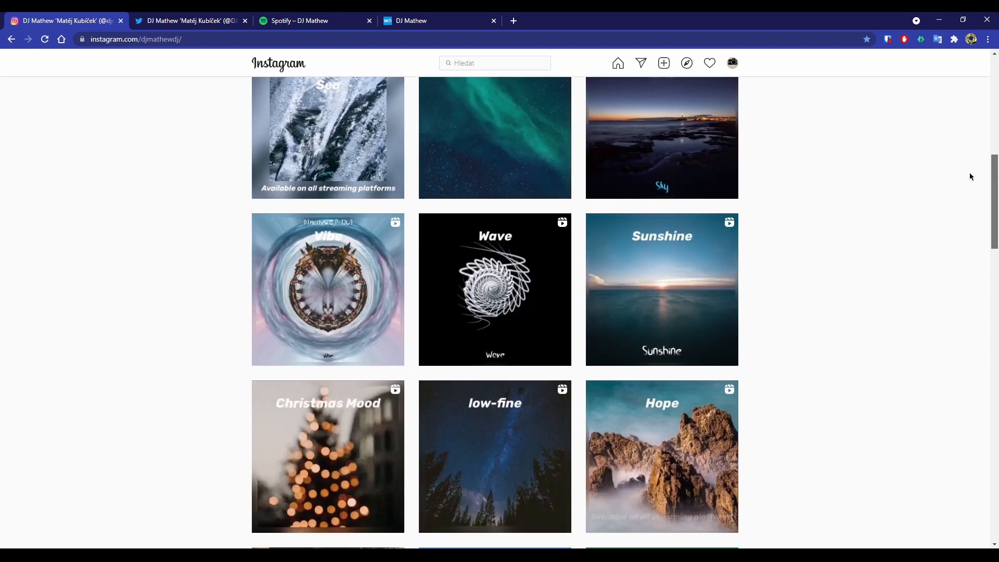
{"action": "scroll", "coordinate": [971, 177], "scroll_direction": "down", "scroll_amount": 20}
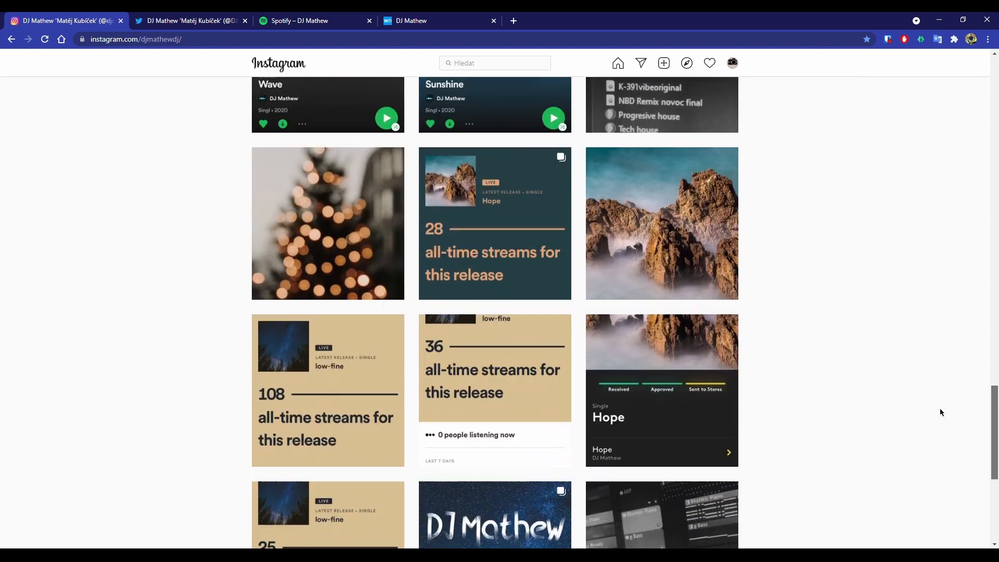
{"action": "scroll", "coordinate": [940, 416], "scroll_direction": "down", "scroll_amount": 5}
{"action": "scroll", "coordinate": [965, 246], "scroll_direction": "up", "scroll_amount": 20}
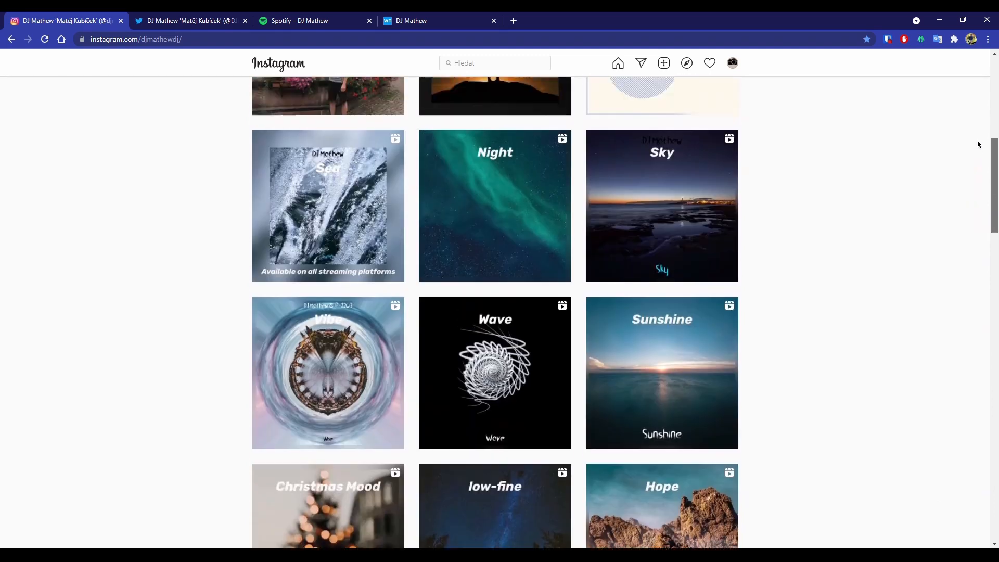
{"action": "scroll", "coordinate": [978, 144], "scroll_direction": "up", "scroll_amount": 10}
Look through the tweets on the producer's Twitter profile and bring up the artist's Spotify page
{"action": "left_click", "coordinate": [180, 21]}
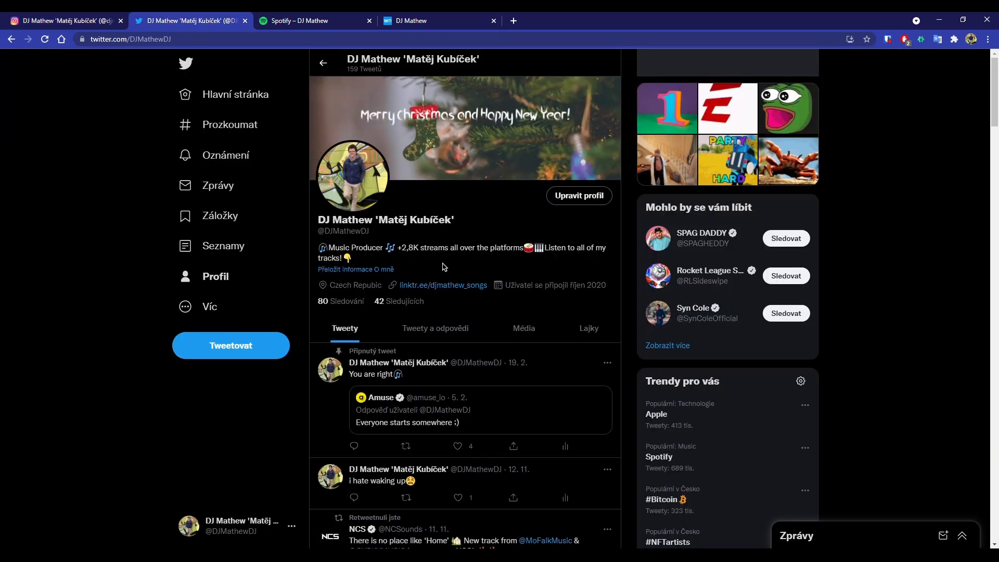
{"action": "scroll", "coordinate": [443, 267], "scroll_direction": "down", "scroll_amount": 15}
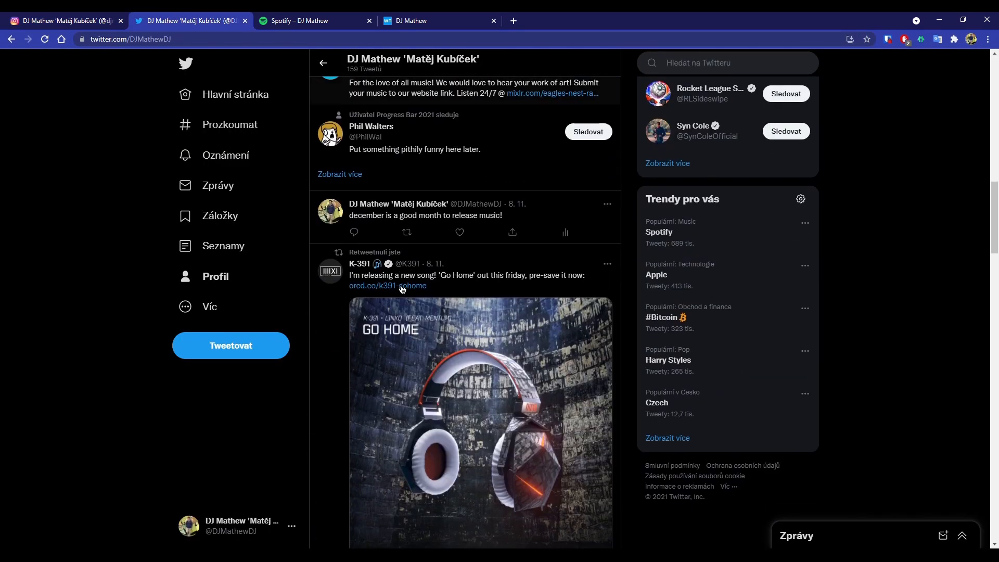
{"action": "scroll", "coordinate": [402, 290], "scroll_direction": "down", "scroll_amount": 20}
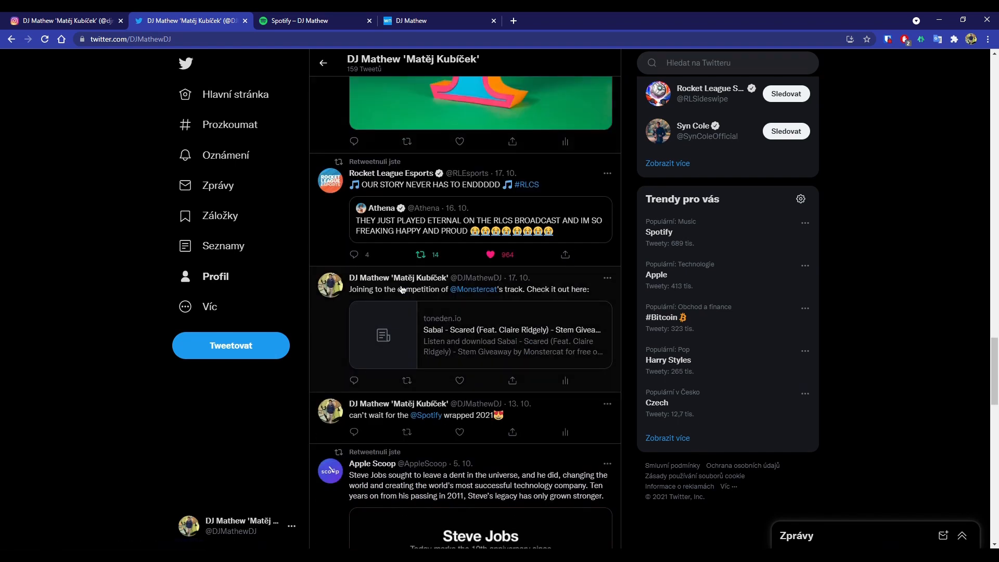
{"action": "scroll", "coordinate": [402, 290], "scroll_direction": "down", "scroll_amount": 20}
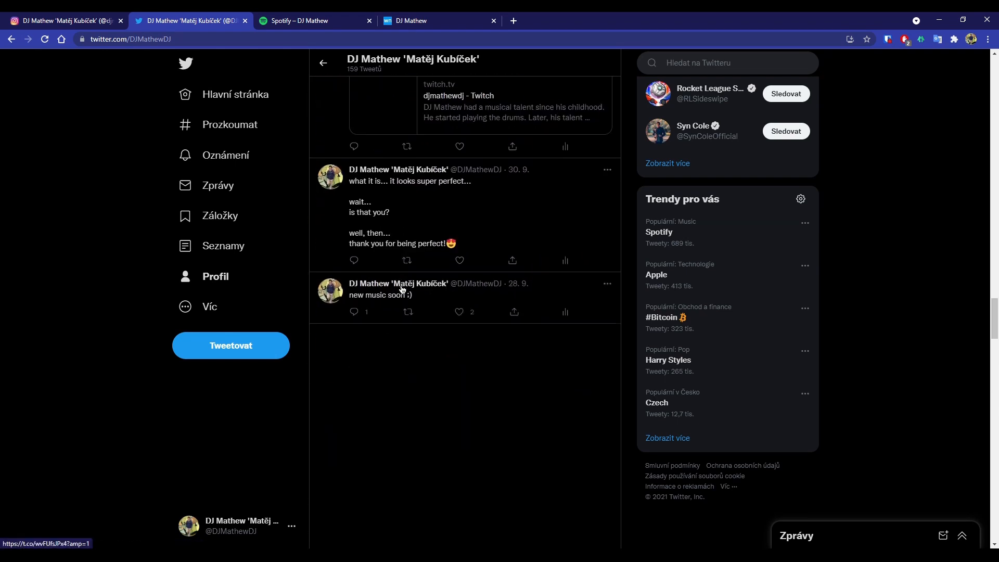
{"action": "left_click", "coordinate": [328, 21]}
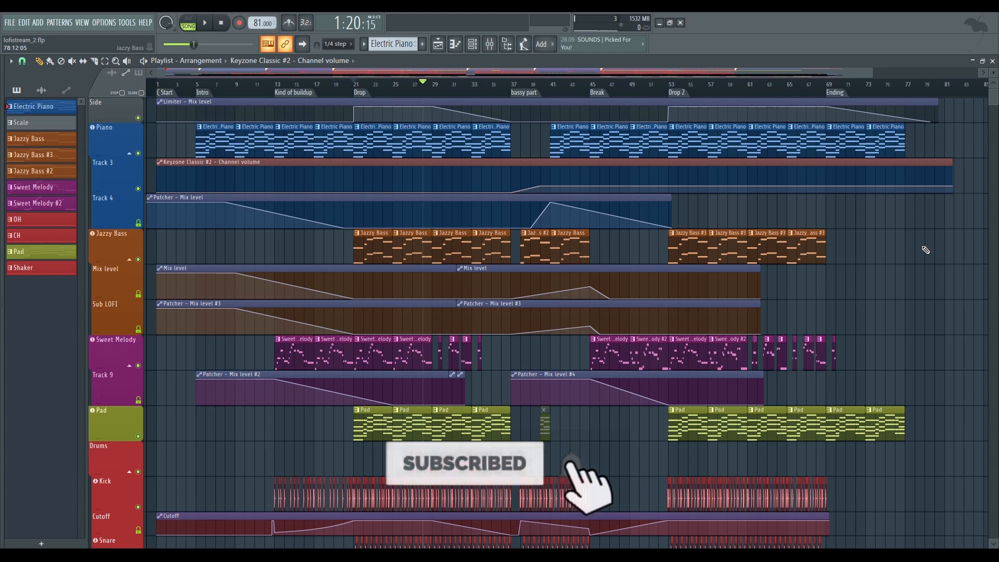
Switch to FL Studio and look over the song's playlist arrangement, from the piano tracks down through drums and ambience to the vocals
{"action": "scroll", "coordinate": [602, 222], "scroll_direction": "down", "scroll_amount": 15}
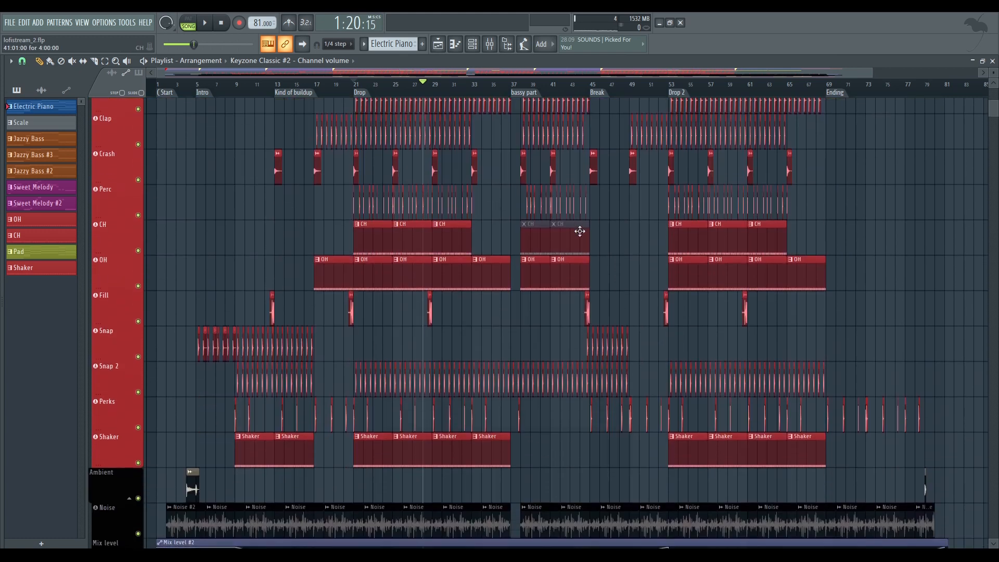
{"action": "scroll", "coordinate": [389, 251], "scroll_direction": "down", "scroll_amount": 15}
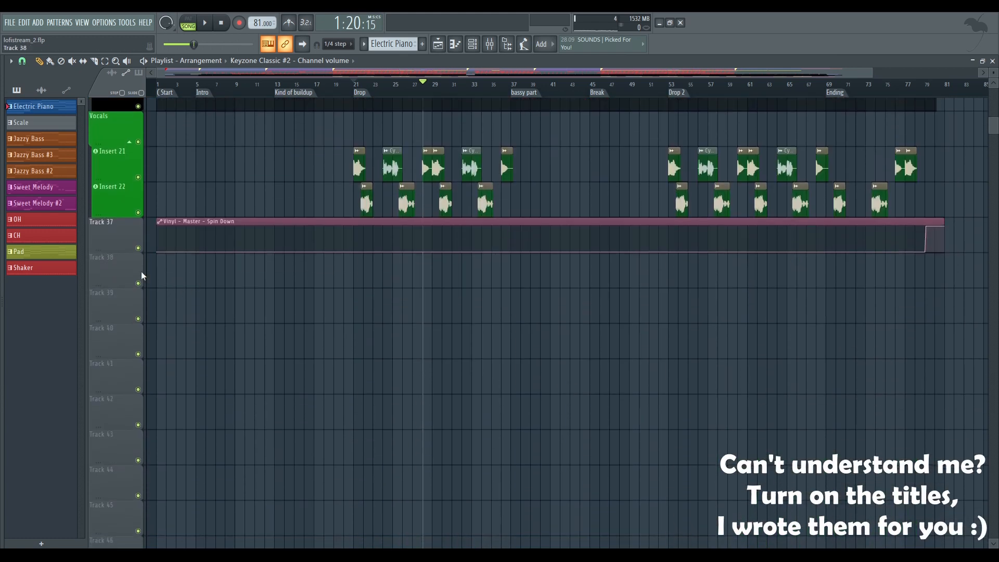
{"action": "scroll", "coordinate": [359, 285], "scroll_direction": "up", "scroll_amount": 20}
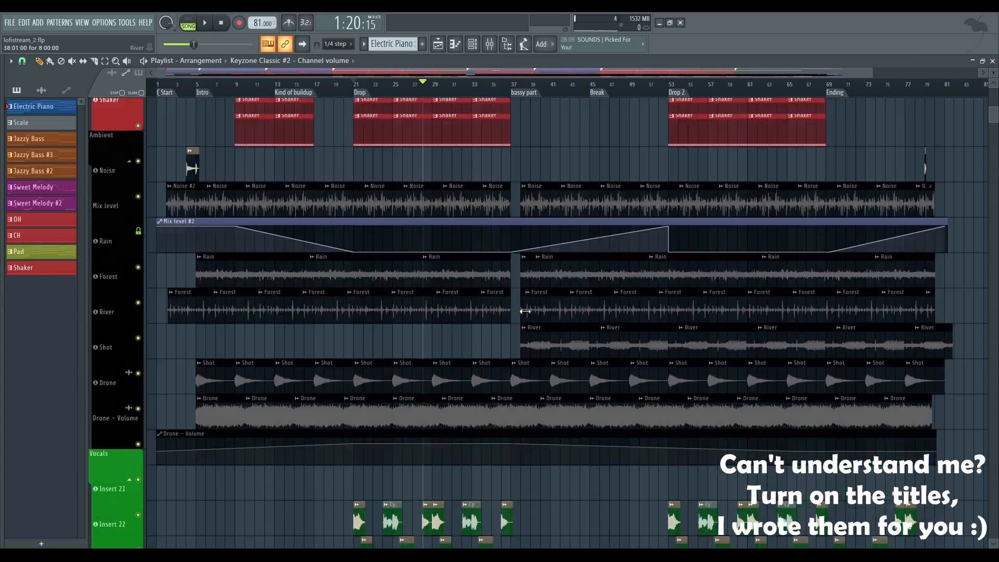
{"action": "scroll", "coordinate": [498, 312], "scroll_direction": "up", "scroll_amount": 10}
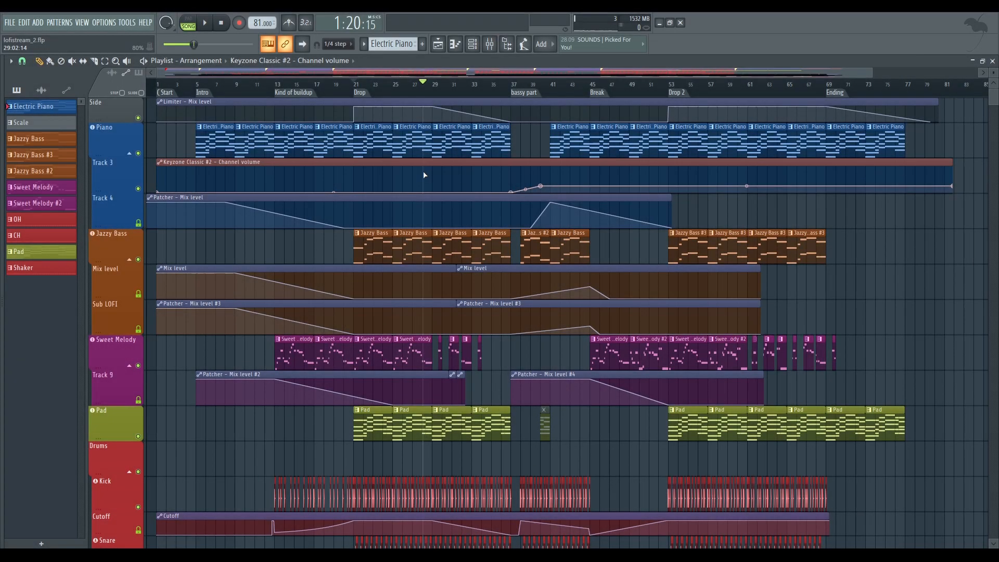
{"action": "scroll", "coordinate": [411, 195], "scroll_direction": "down", "scroll_amount": 1}
{"action": "scroll", "coordinate": [396, 195], "scroll_direction": "up", "scroll_amount": 1}
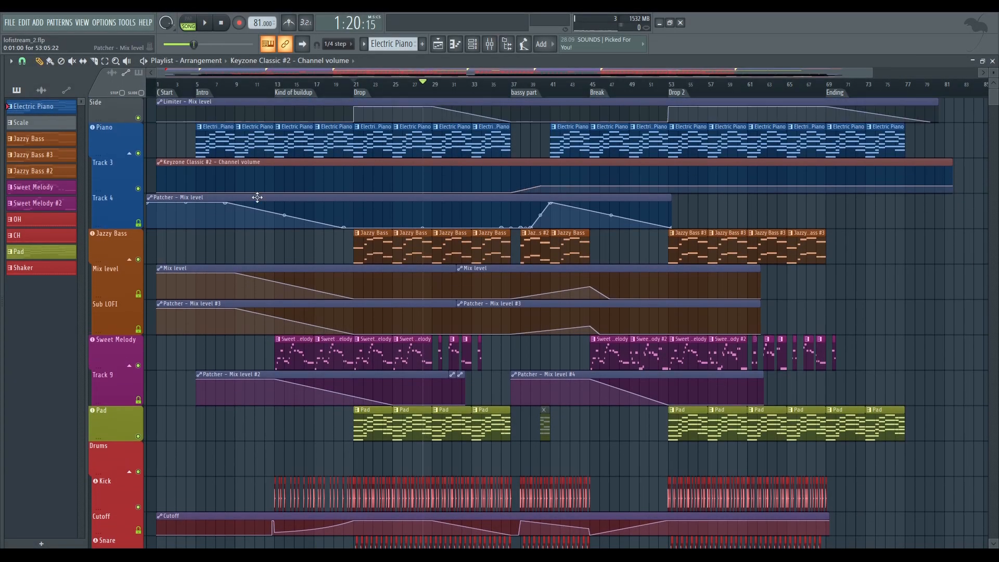
Open the first Electric Piano clip in the piano roll and listen to its chord progression in pattern mode
{"action": "double_click", "coordinate": [214, 150]}
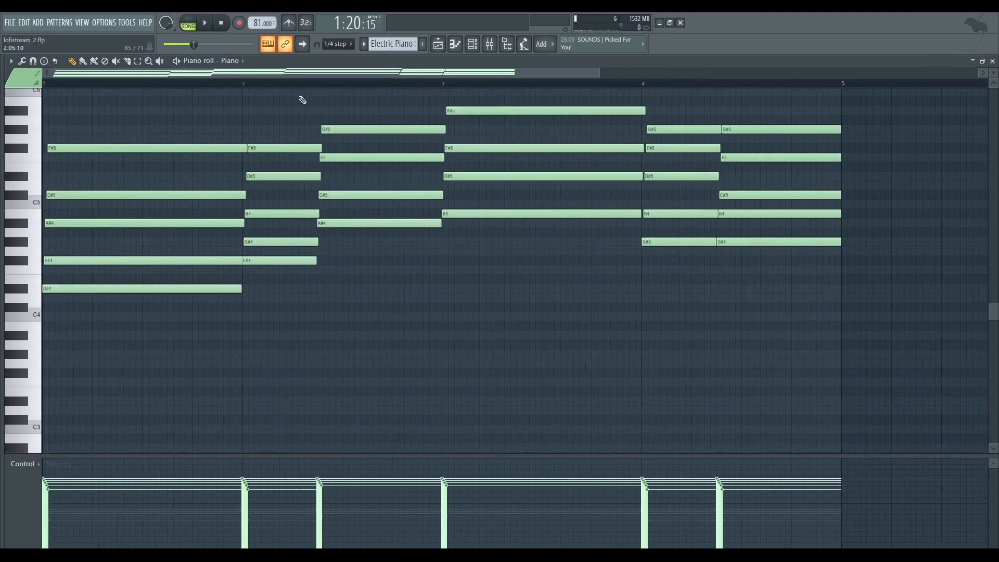
{"action": "scroll", "coordinate": [307, 89], "scroll_direction": "down", "scroll_amount": 2}
{"action": "scroll", "coordinate": [359, 148], "scroll_direction": "up", "scroll_amount": 3}
{"action": "left_click", "coordinate": [188, 24]}
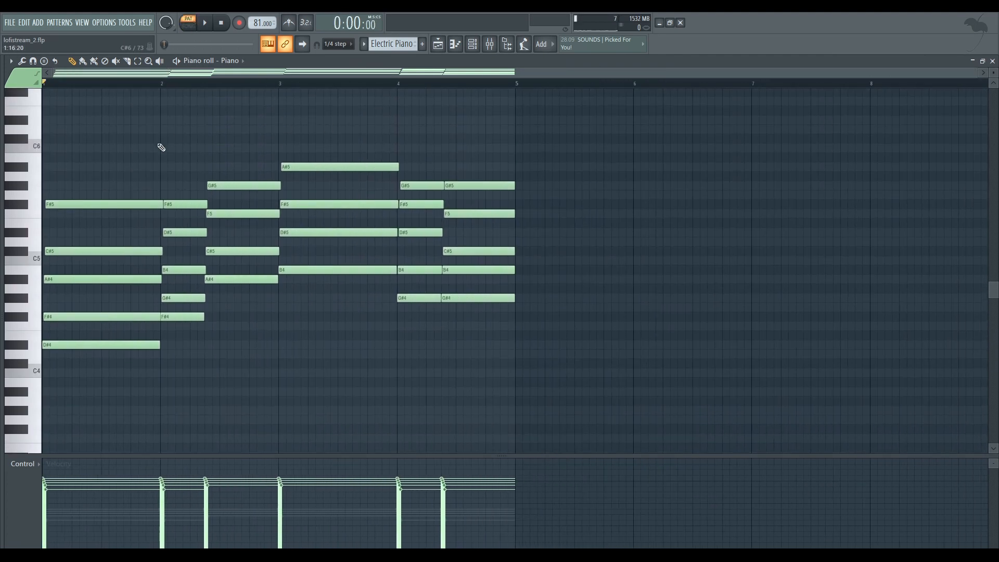
{"action": "key", "text": "space"}
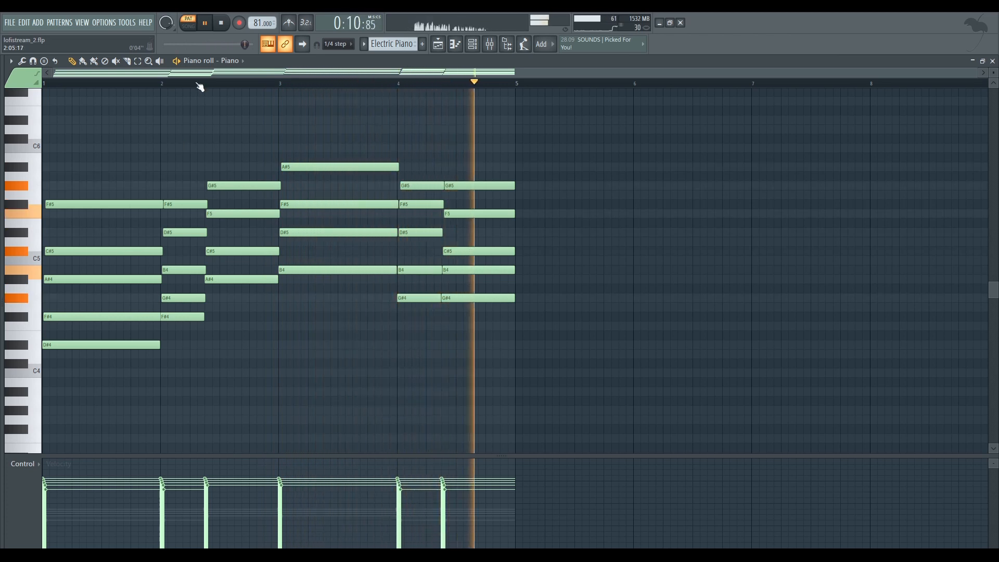
{"action": "key", "text": "space"}
Examine the staggered note starts of the first piano chord up close and play the chord
{"action": "left_click_drag", "start_coordinate": [197, 73], "coordinate": [196, 130]}
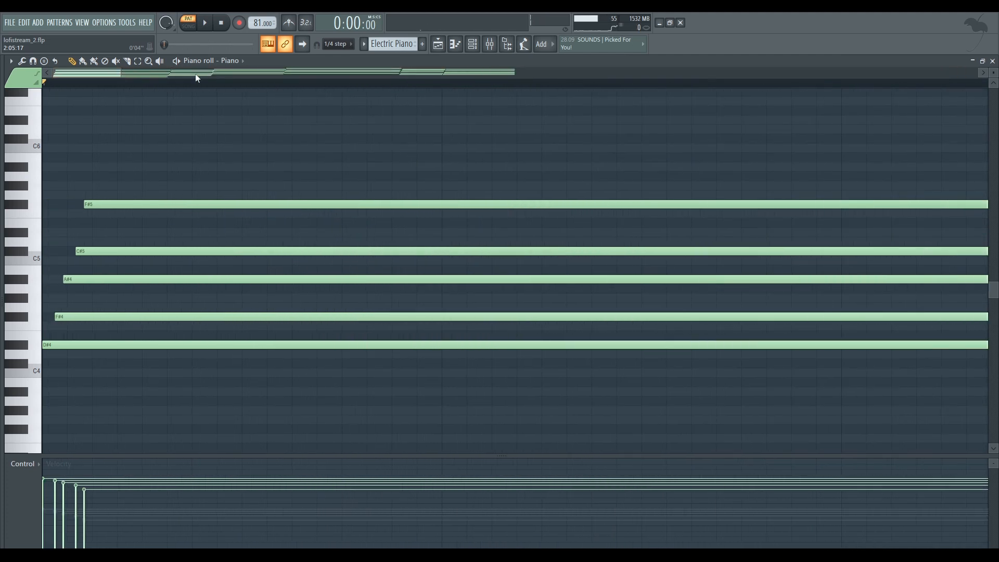
{"action": "left_click_drag", "start_coordinate": [123, 155], "coordinate": [155, 349]}
{"action": "left_click", "coordinate": [190, 406]}
{"action": "scroll", "coordinate": [302, 279], "scroll_direction": "down", "scroll_amount": 6}
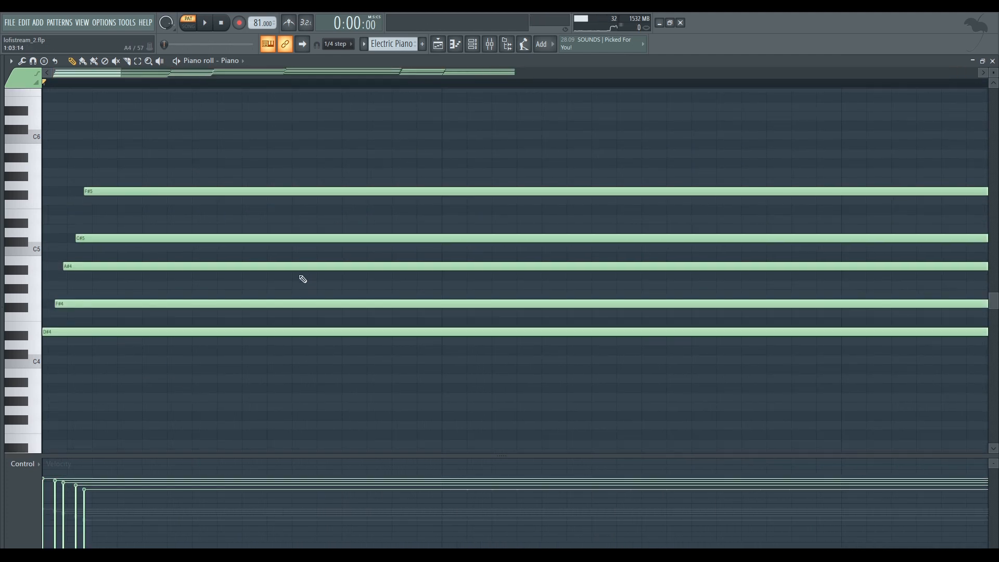
{"action": "scroll", "coordinate": [292, 95], "scroll_direction": "up", "scroll_amount": 4}
{"action": "scroll", "coordinate": [289, 89], "scroll_direction": "down", "scroll_amount": 2, "text": "ctrl"}
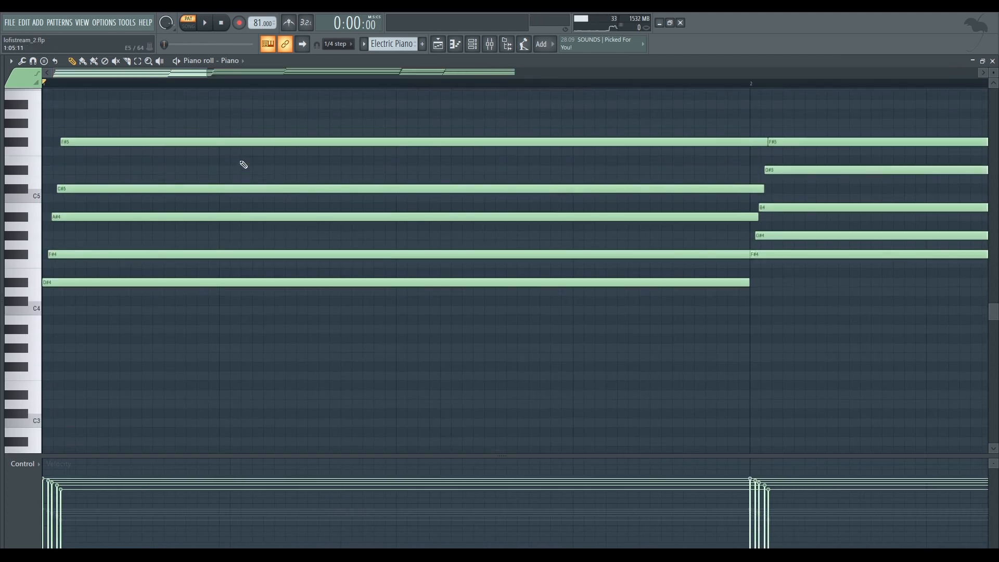
{"action": "left_click_drag", "start_coordinate": [64, 308], "coordinate": [113, 135]}
{"action": "left_click", "coordinate": [114, 132]}
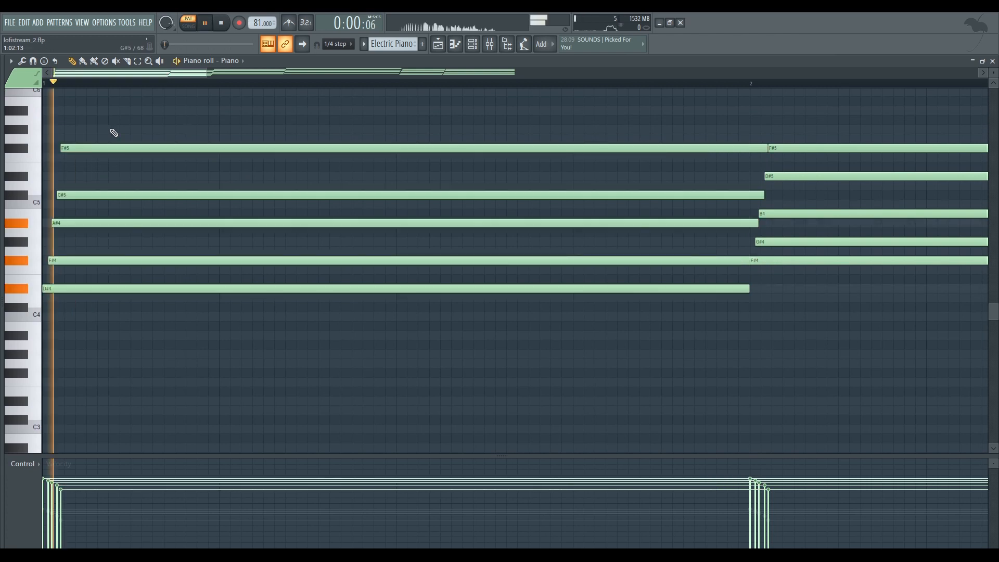
{"action": "scroll", "coordinate": [154, 86], "scroll_direction": "down", "scroll_amount": 4}
{"action": "scroll", "coordinate": [344, 172], "scroll_direction": "up", "scroll_amount": 2}
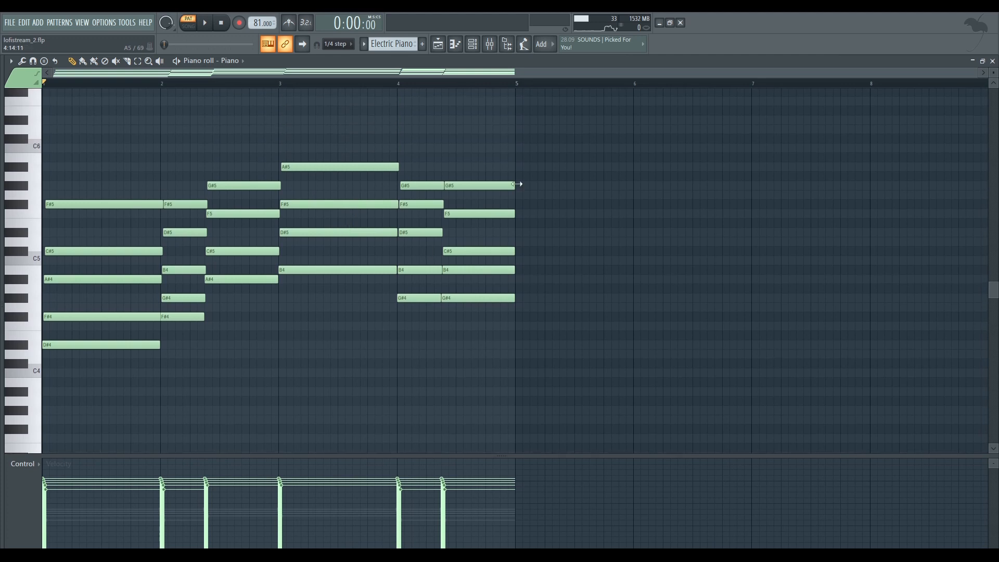
Show the channel rack beside the piano notes and audition the Piano channel's DirectWave instrument with a few notes
{"action": "left_click", "coordinate": [472, 44]}
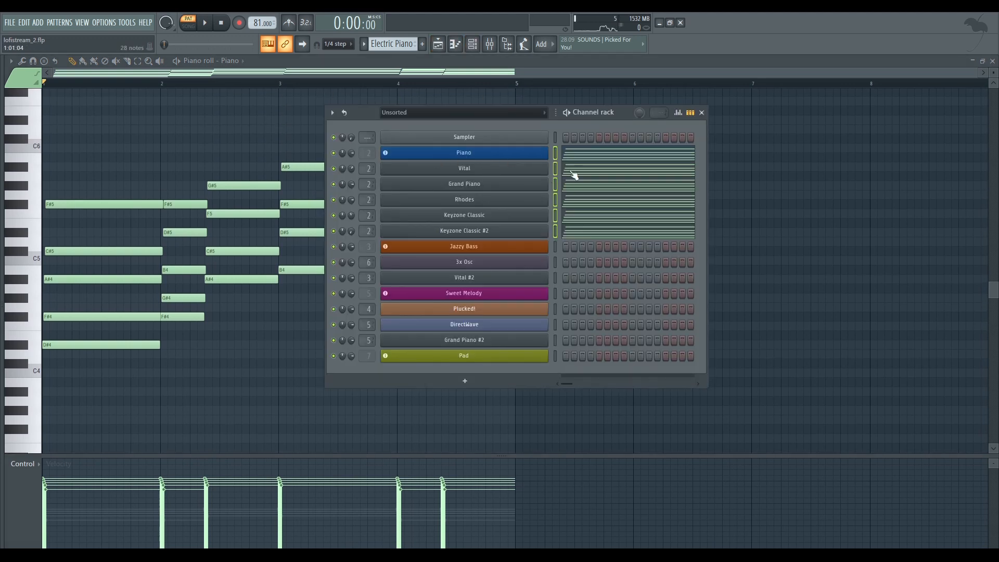
{"action": "left_click_drag", "start_coordinate": [599, 113], "coordinate": [815, 102]}
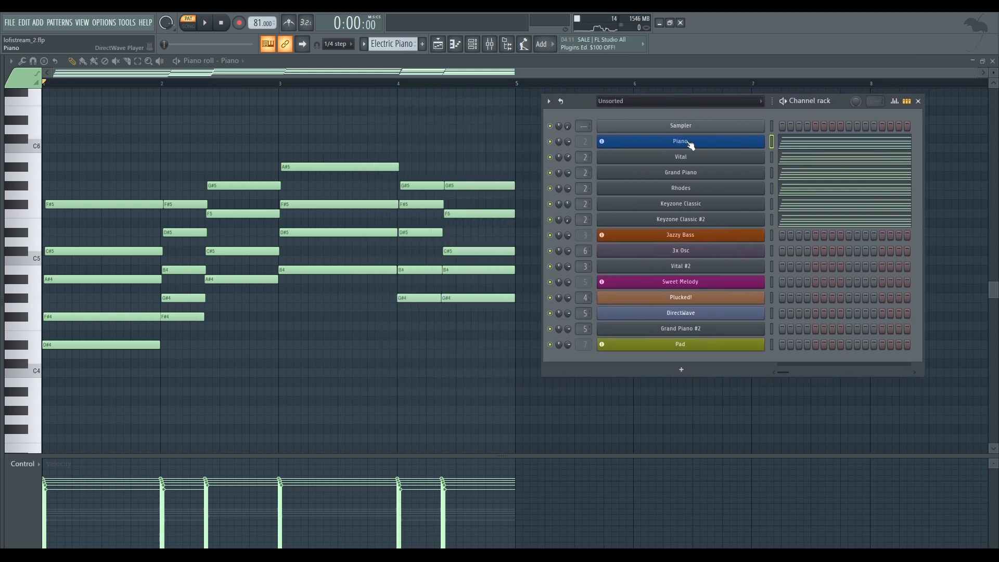
{"action": "left_click", "coordinate": [690, 142]}
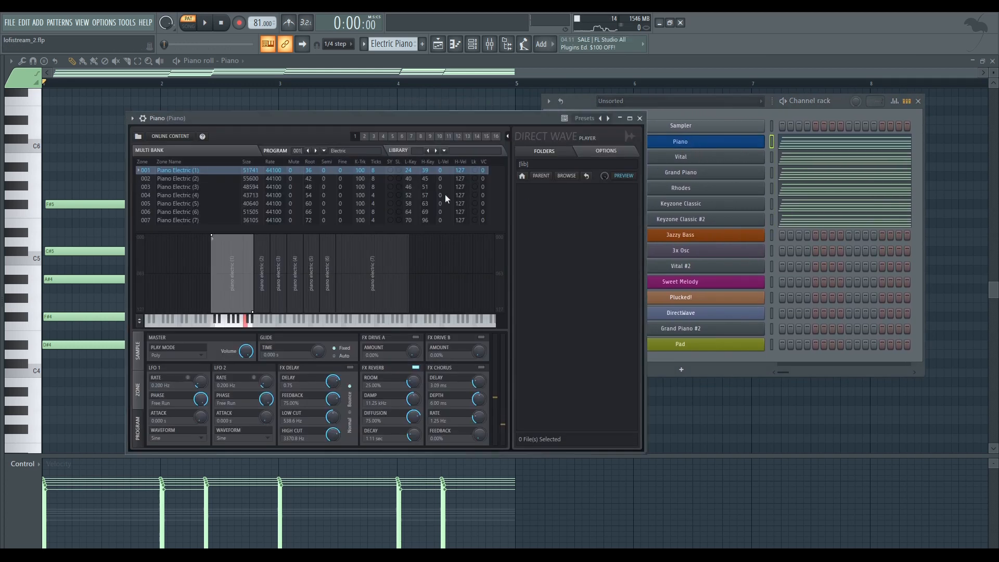
{"action": "key", "text": "v"}
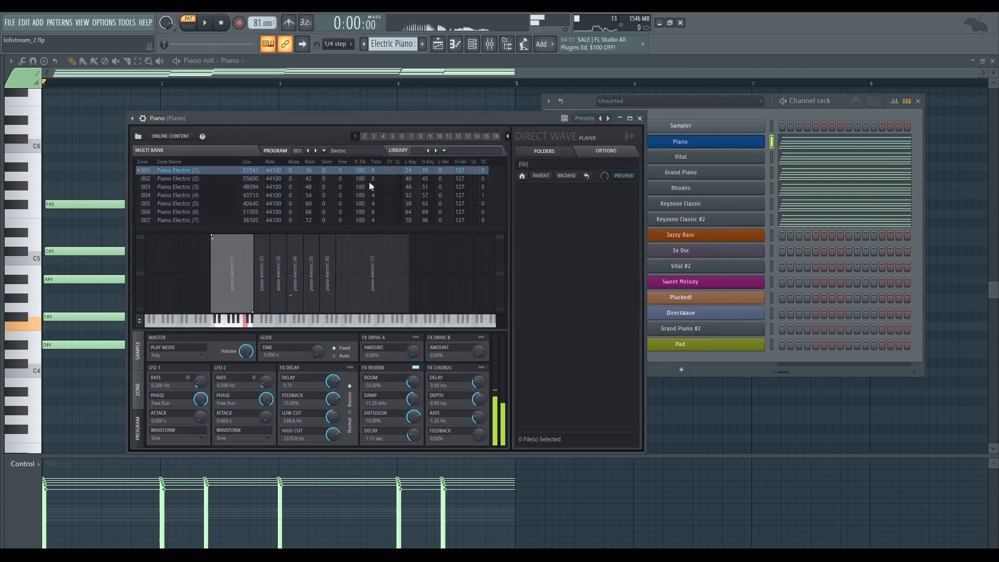
{"action": "key", "text": "x"}
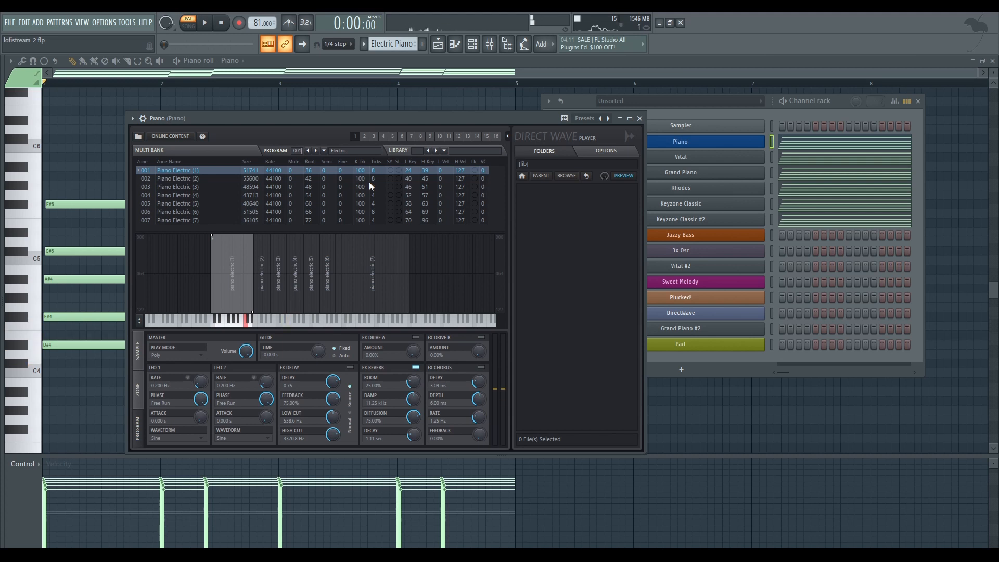
{"action": "key", "text": "r"}
{"action": "left_click", "coordinate": [641, 119]}
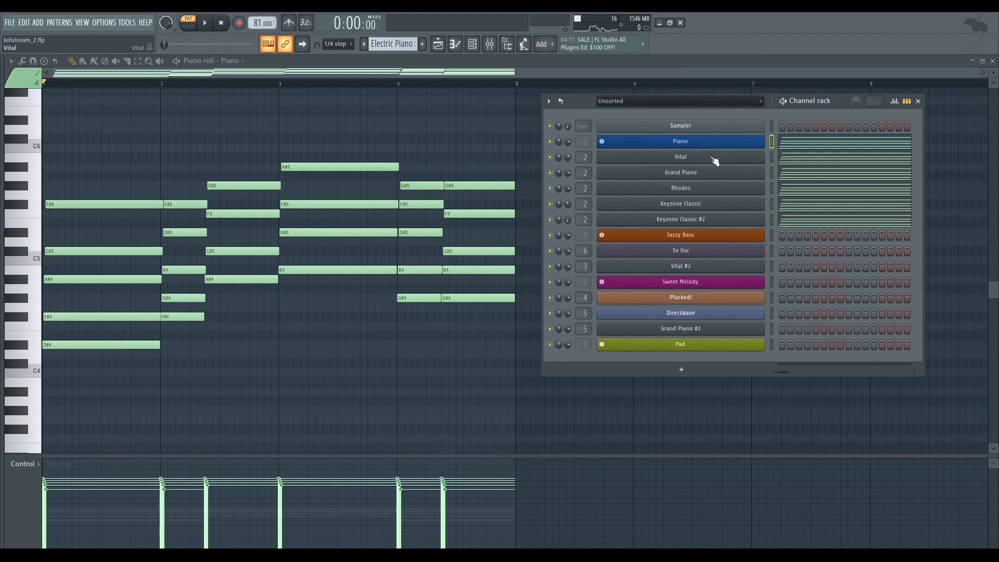
Open the Vital synth of the piano layer and audition its sound with several notes
{"action": "left_click", "coordinate": [685, 165]}
{"action": "left_click_drag", "start_coordinate": [505, 89], "coordinate": [454, 77]}
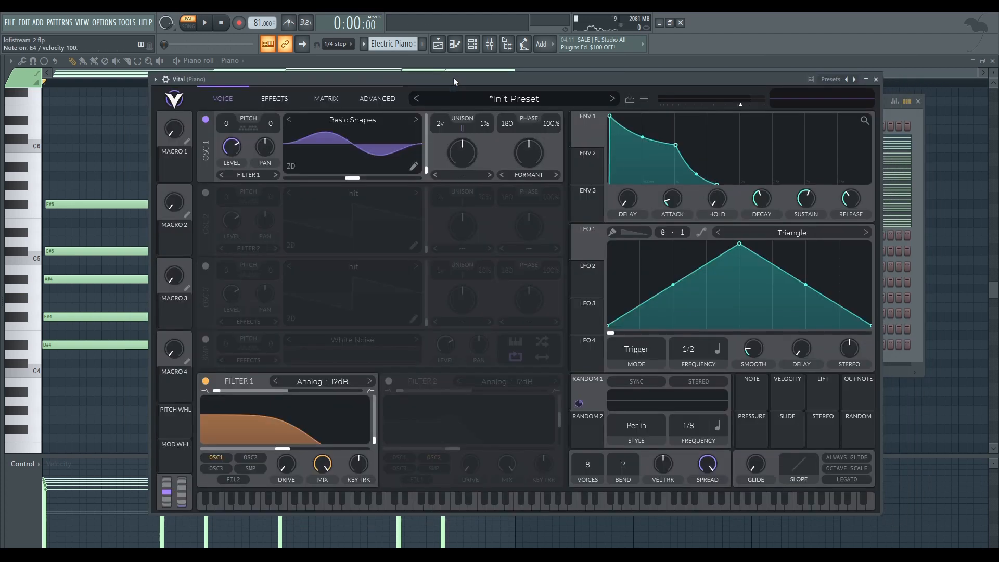
{"action": "key", "text": "v"}
{"action": "key", "text": "b"}
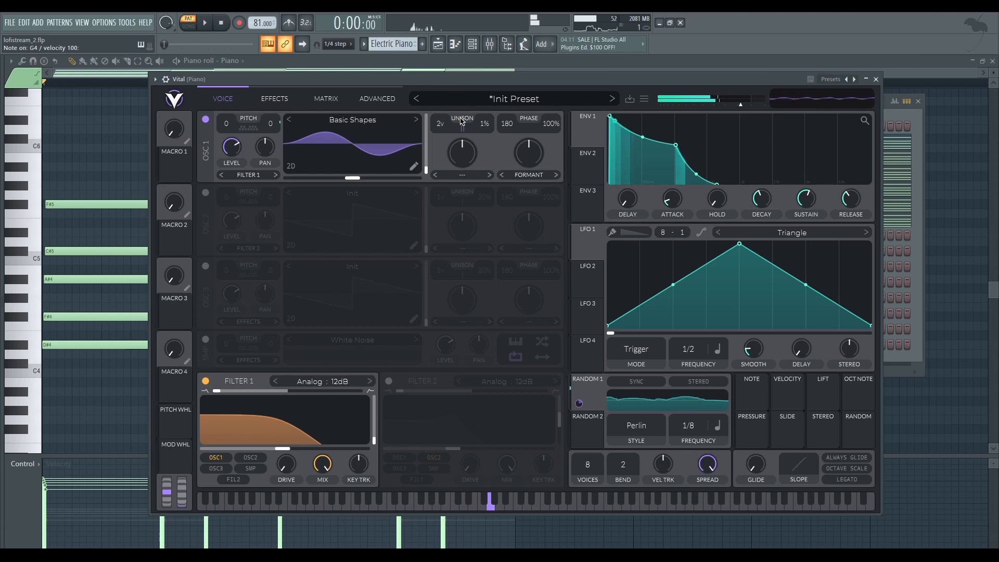
{"action": "key", "text": "c"}
{"action": "key", "text": "v"}
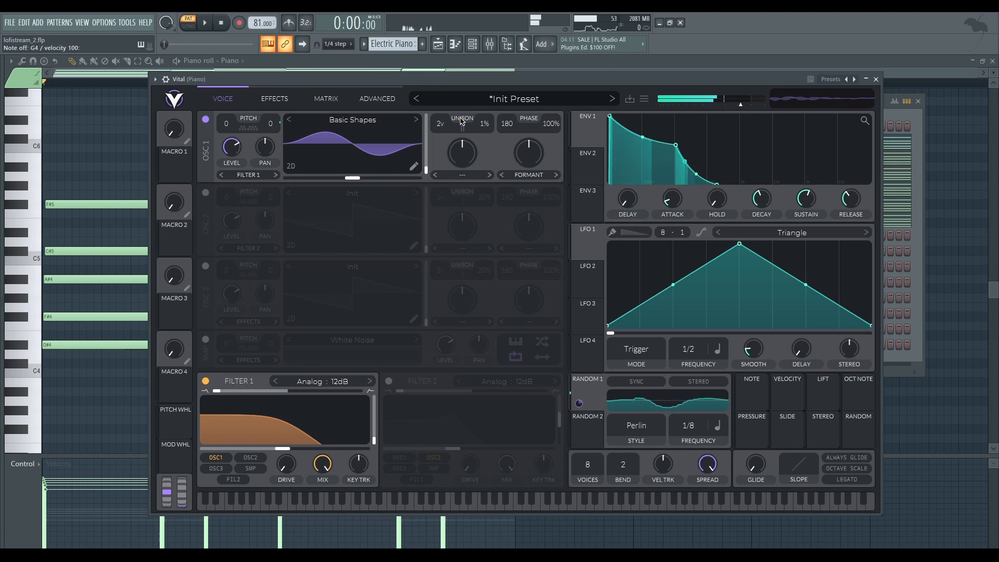
{"action": "key", "text": "b"}
{"action": "key", "text": "z"}
{"action": "key", "text": "c"}
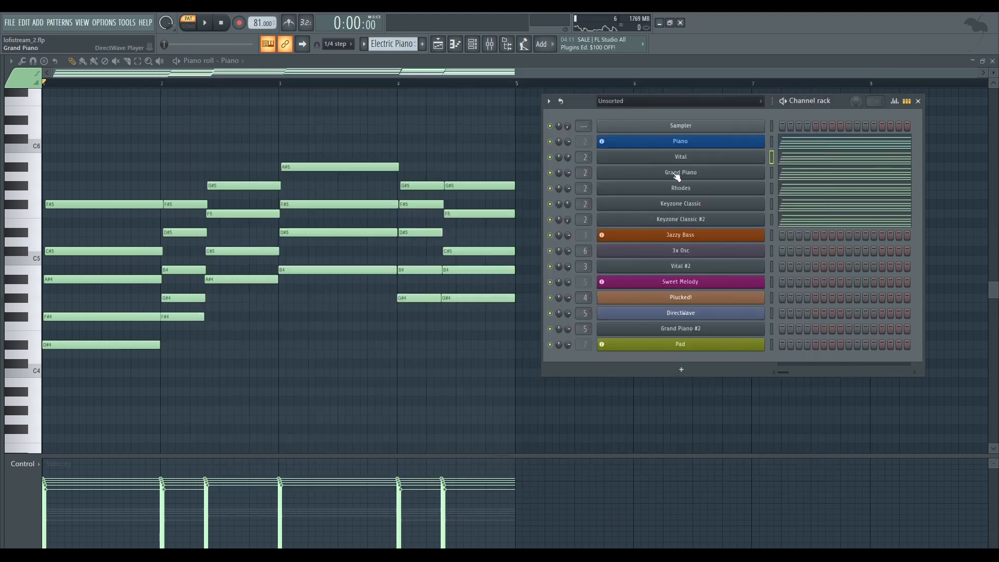
Open the Grand Piano layer's DirectWave instrument, audition its sound and close it
{"action": "left_click", "coordinate": [676, 175]}
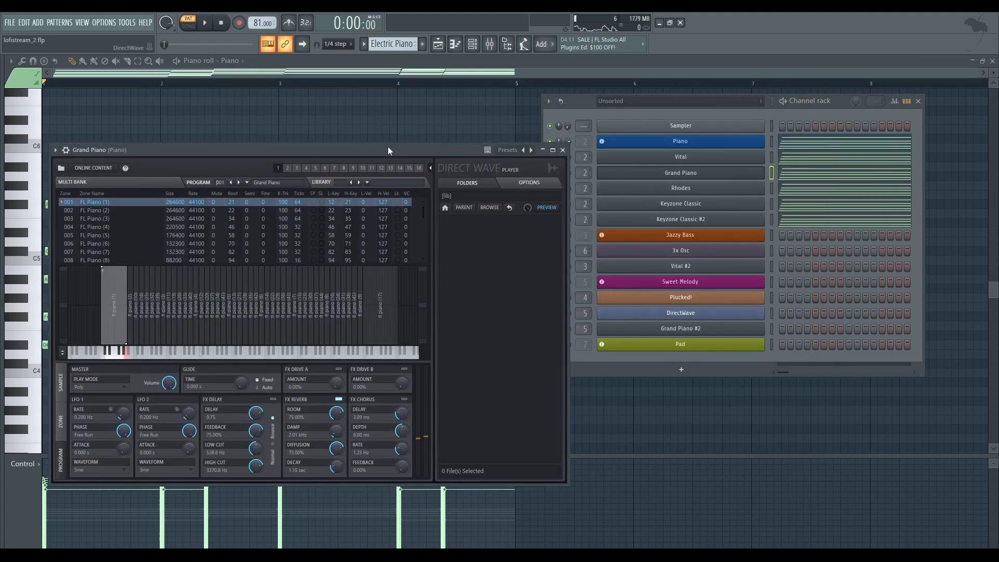
{"action": "left_click_drag", "start_coordinate": [389, 150], "coordinate": [543, 129]}
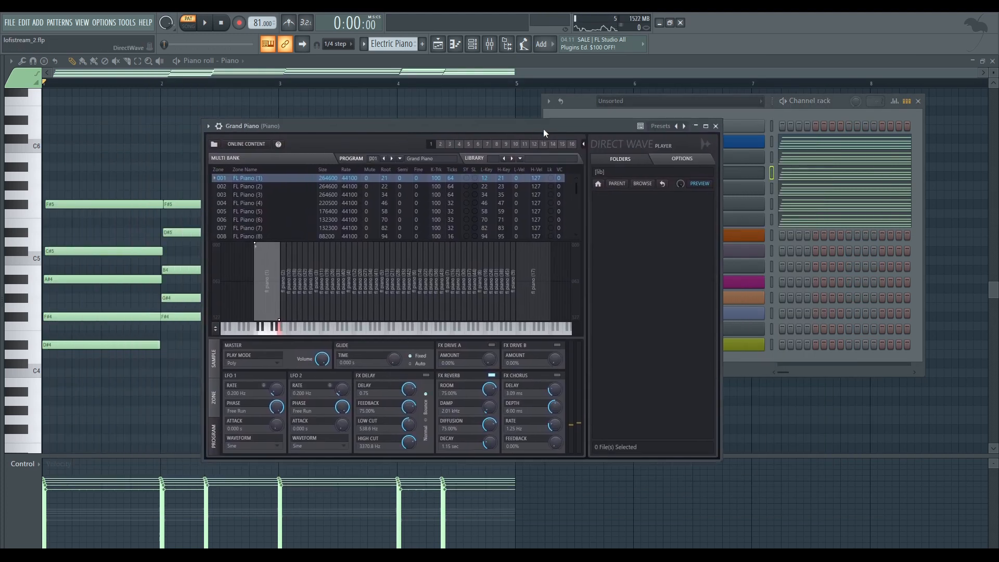
{"action": "key", "text": "b"}
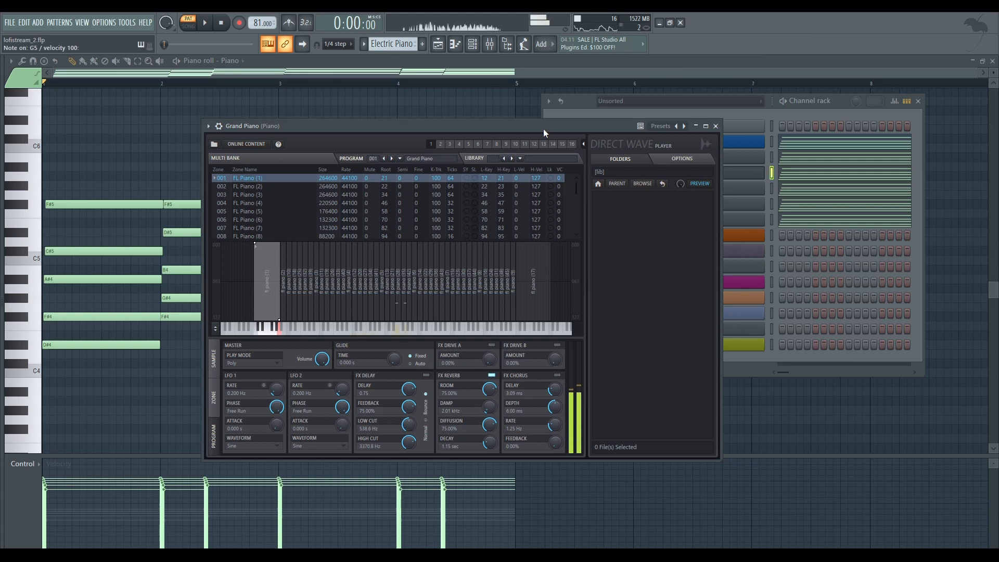
{"action": "left_click", "coordinate": [716, 126]}
Open the Rhodes layer's DirectWave instrument and audition its sound with a few notes
{"action": "left_click", "coordinate": [709, 190]}
{"action": "left_click_drag", "start_coordinate": [442, 174], "coordinate": [486, 145]}
{"action": "key", "text": "b"}
{"action": "key", "text": "t"}
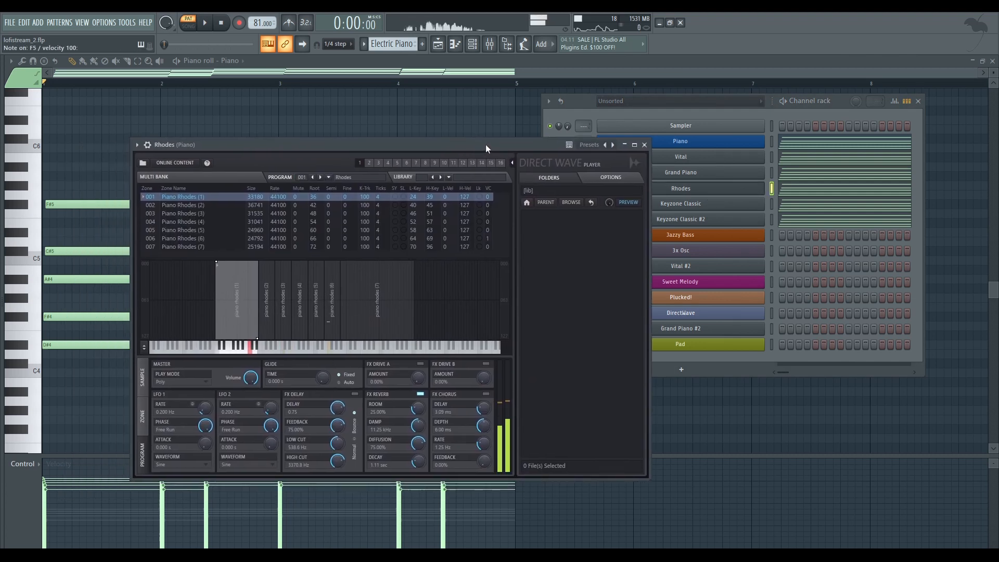
Close the Rhodes instrument, open the Keyzone Classic layer, audition its Keyzone Piano sound with several notes and close it
{"action": "left_click", "coordinate": [644, 145]}
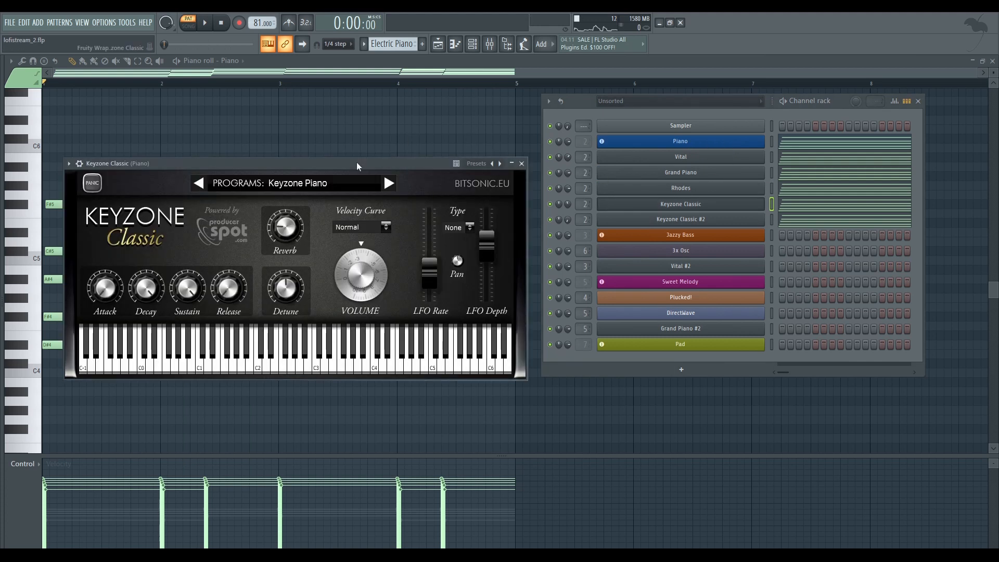
{"action": "left_click_drag", "start_coordinate": [357, 161], "coordinate": [518, 146]}
{"action": "key", "text": "z"}
{"action": "key", "text": "c"}
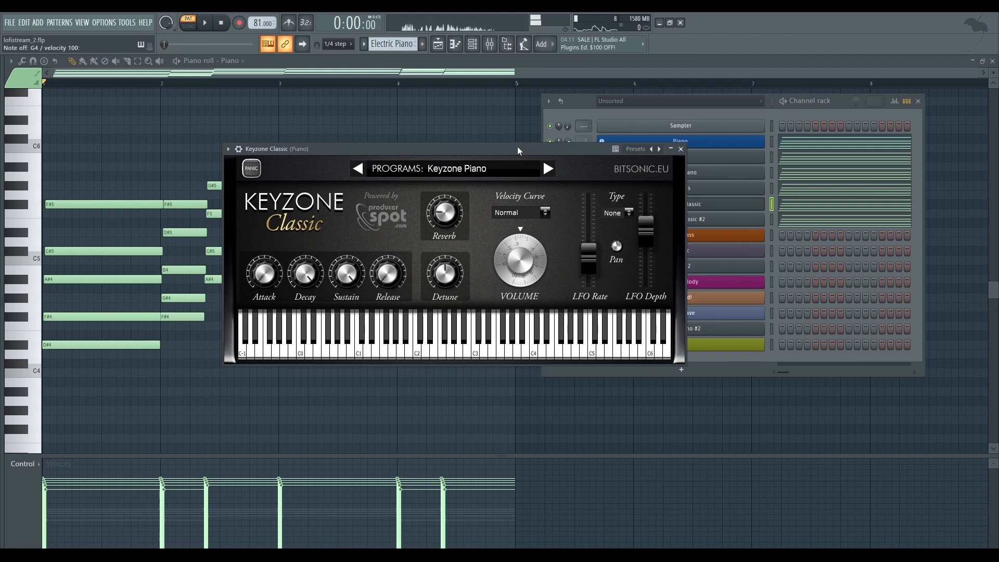
{"action": "key", "text": "z"}
{"action": "key", "text": "c"}
{"action": "key", "text": "r"}
{"action": "key", "text": "b"}
{"action": "key", "text": "n"}
{"action": "left_click", "coordinate": [680, 149]}
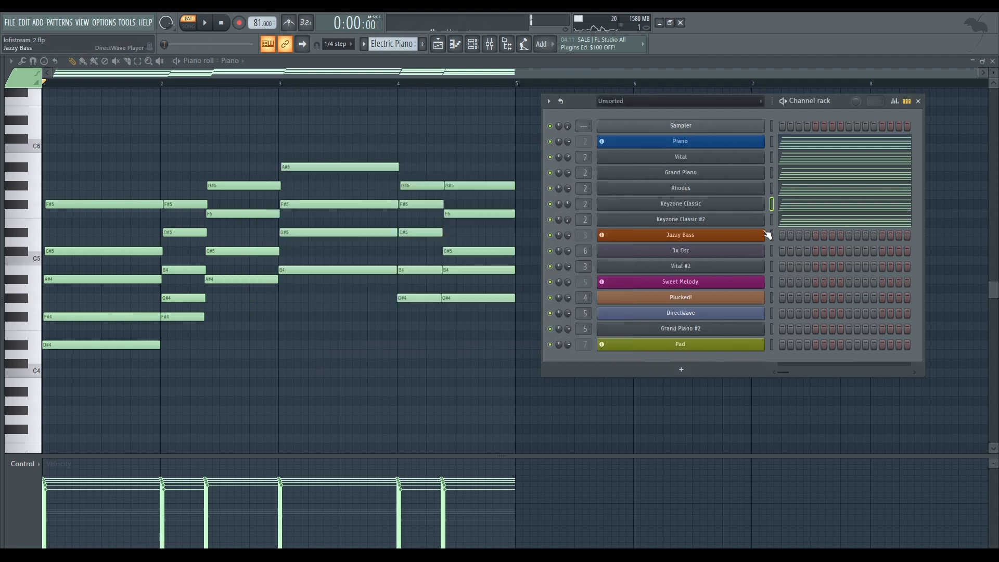
Open the Keyzone Classic #2 layer, audition its Rhodes Piano program with several notes and close it
{"action": "left_click", "coordinate": [673, 206]}
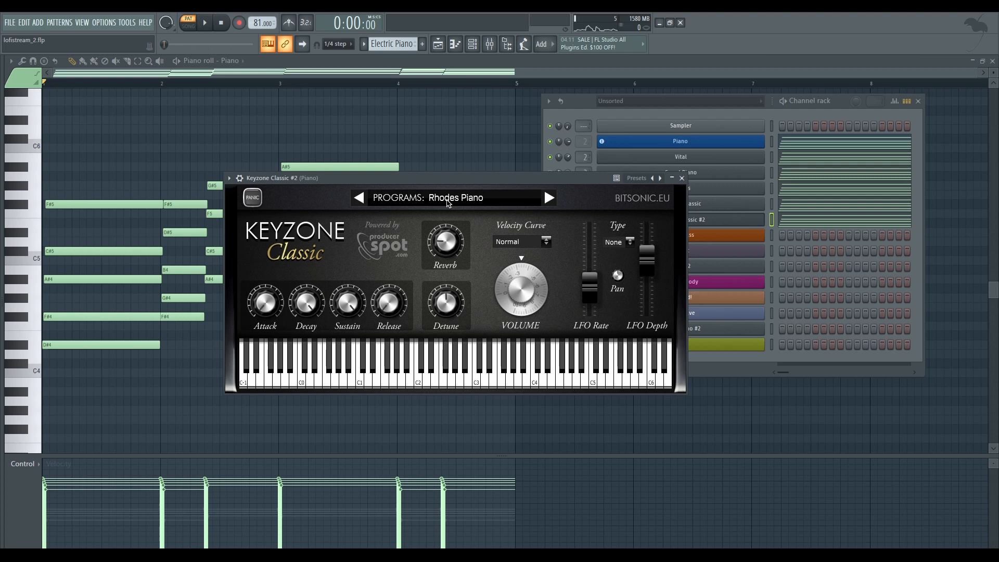
{"action": "key", "text": "r"}
{"action": "key", "text": "b"}
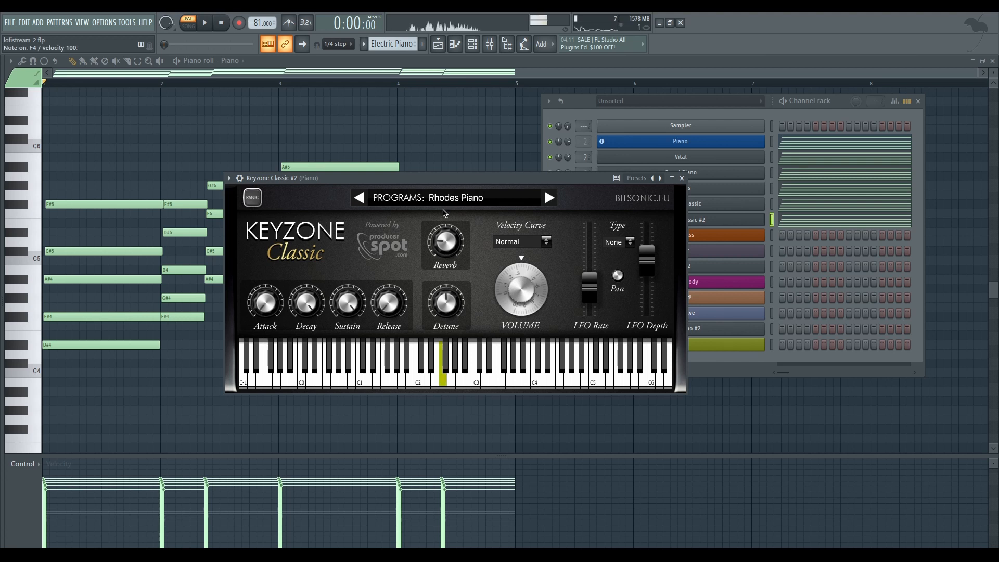
{"action": "key", "text": "v"}
{"action": "key", "text": "c"}
{"action": "key", "text": "v"}
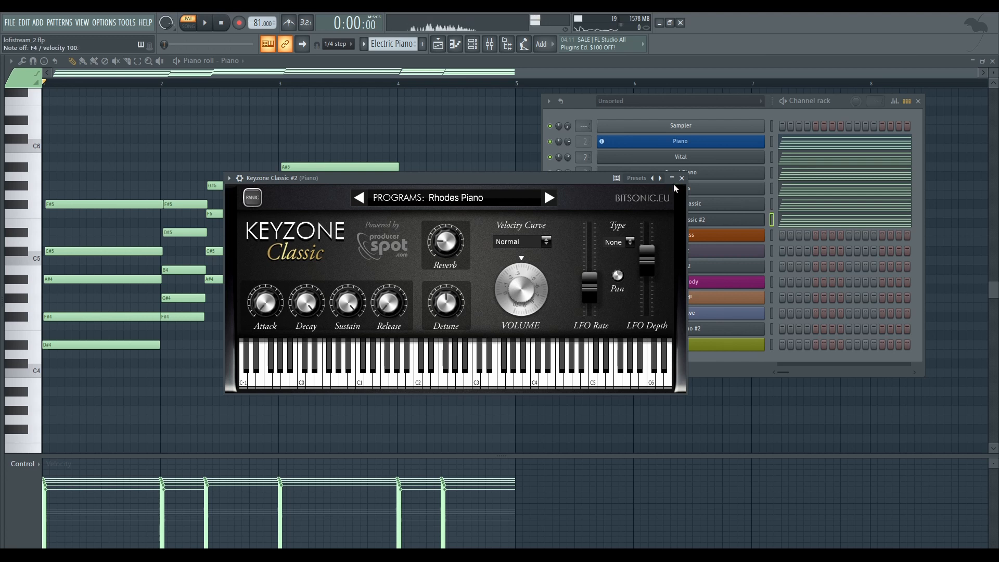
{"action": "left_click", "coordinate": [681, 179]}
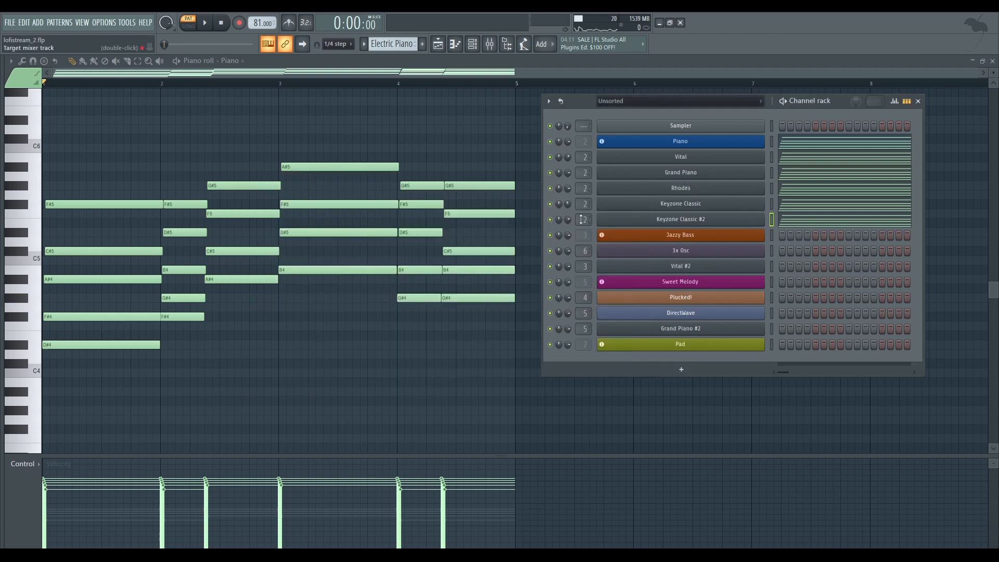
Show the playlist, set the song position to the Intro marker and look over the drum and ambient tracks
{"action": "key", "text": "F5"}
{"action": "scroll", "coordinate": [314, 173], "scroll_direction": "down", "scroll_amount": 4}
{"action": "scroll", "coordinate": [341, 127], "scroll_direction": "up", "scroll_amount": 4}
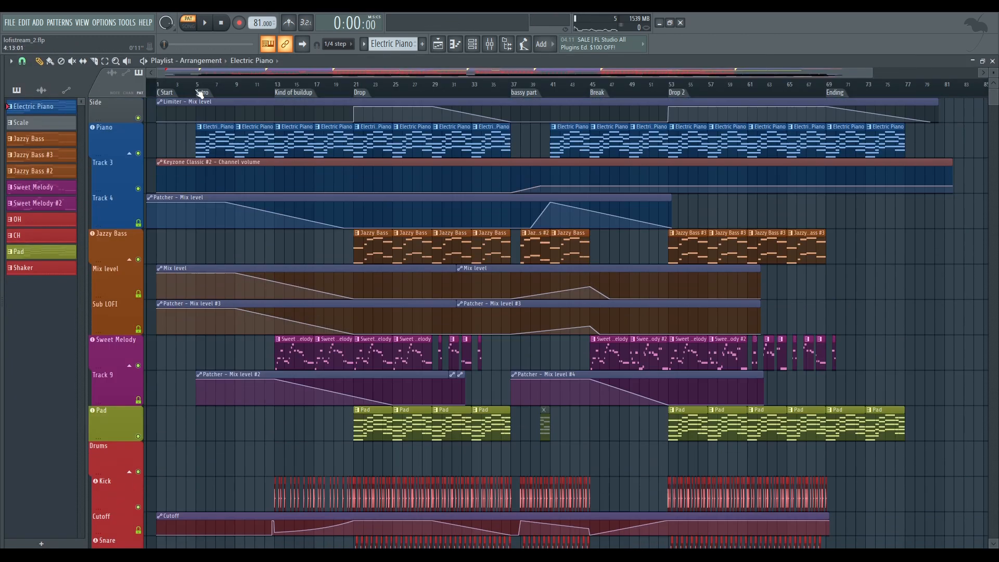
{"action": "left_click", "coordinate": [199, 97]}
{"action": "scroll", "coordinate": [208, 195], "scroll_direction": "down", "scroll_amount": 20}
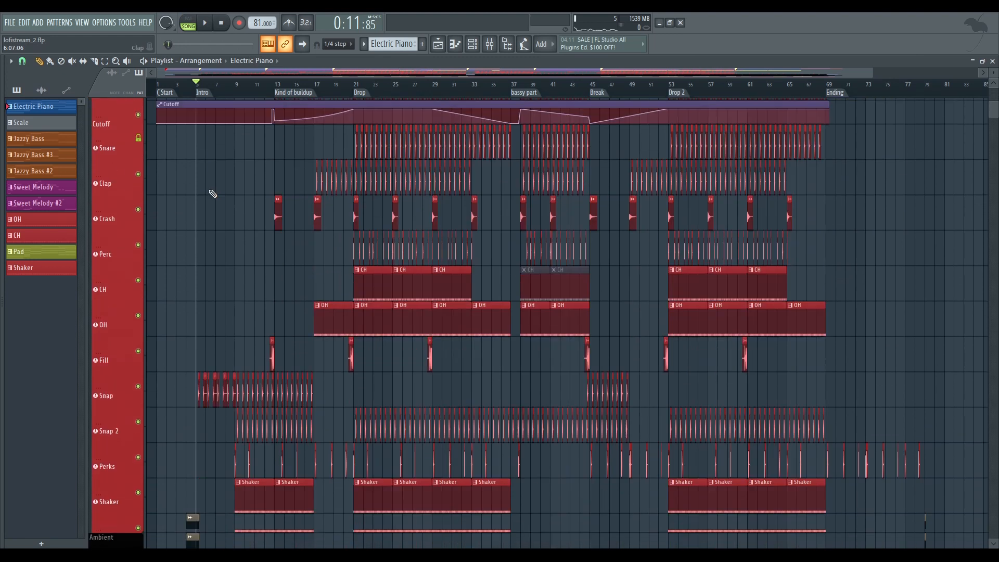
{"action": "scroll", "coordinate": [193, 235], "scroll_direction": "down", "scroll_amount": 3}
{"action": "scroll", "coordinate": [197, 178], "scroll_direction": "up", "scroll_amount": 1}
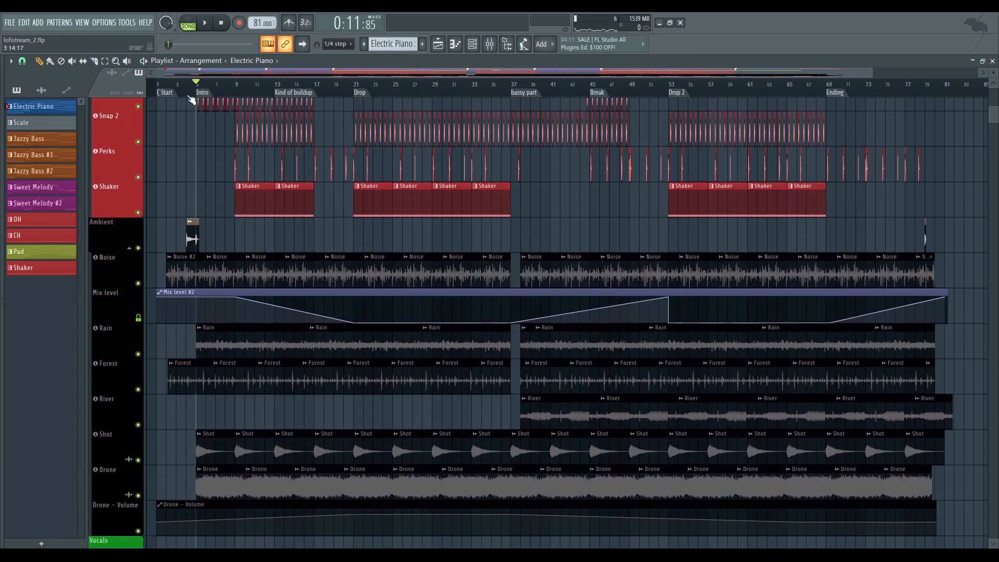
Open the settings of the Reel to Reel Fast Forward audio clip on the Ambient track, view them and close them
{"action": "scroll", "coordinate": [208, 120], "scroll_direction": "up", "scroll_amount": 8, "text": "ctrl"}
{"action": "scroll", "coordinate": [222, 137], "scroll_direction": "up", "scroll_amount": 3, "text": "ctrl"}
{"action": "left_click_drag", "start_coordinate": [391, 168], "coordinate": [301, 159]}
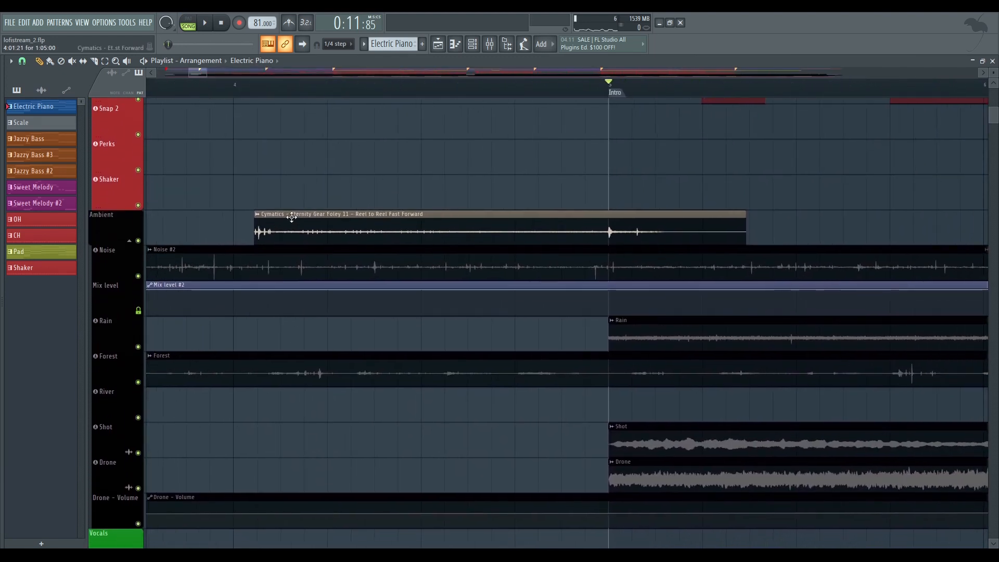
{"action": "double_click", "coordinate": [321, 225]}
{"action": "left_click_drag", "start_coordinate": [202, 121], "coordinate": [461, 124]}
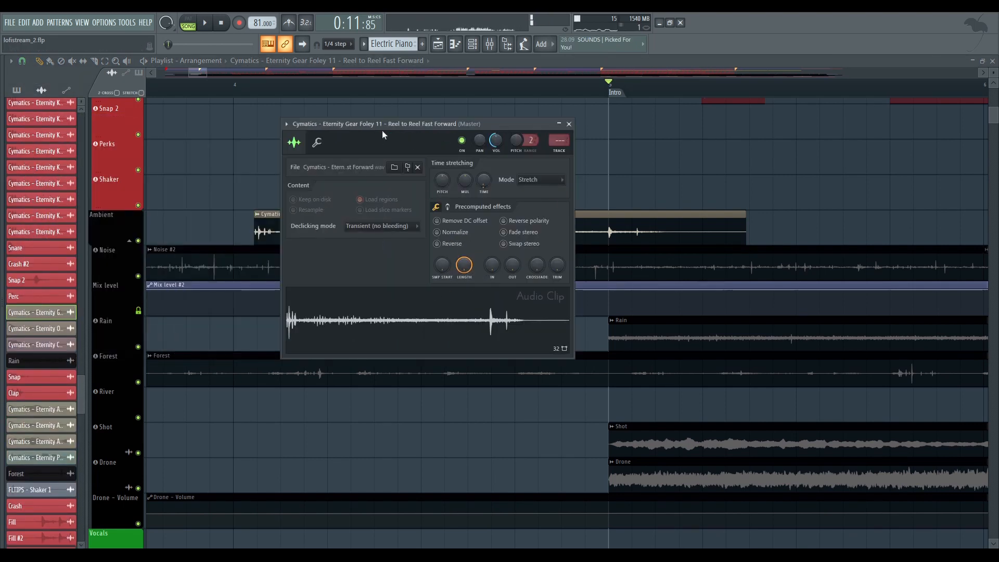
{"action": "left_click", "coordinate": [568, 124]}
Solo the Ambient track group in the playlist and show all of its layers across the arrangement
{"action": "scroll", "coordinate": [572, 98], "scroll_direction": "down", "scroll_amount": 5, "text": "ctrl"}
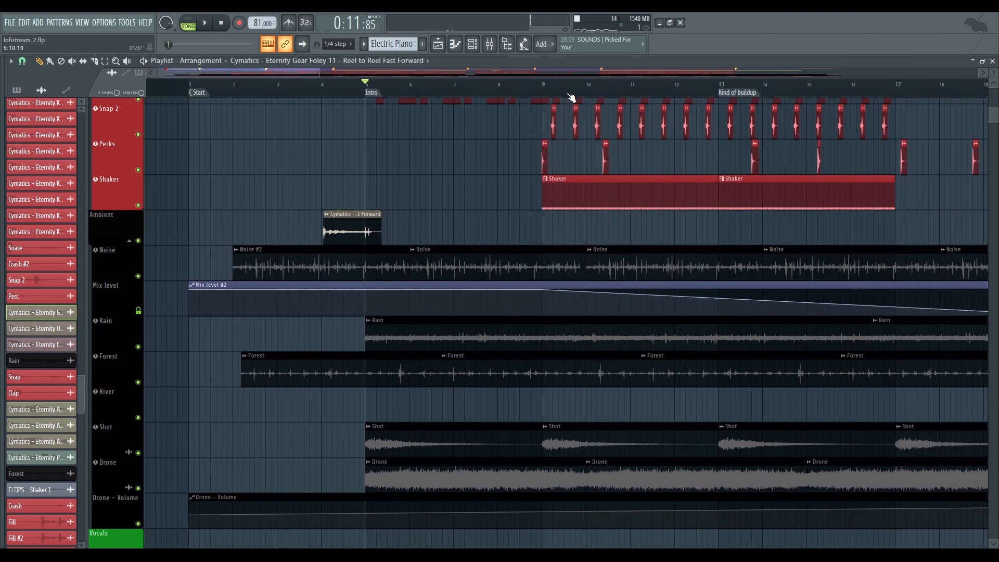
{"action": "scroll", "coordinate": [571, 98], "scroll_direction": "down", "scroll_amount": 3, "text": "ctrl"}
{"action": "scroll", "coordinate": [273, 196], "scroll_direction": "down", "scroll_amount": 4}
{"action": "scroll", "coordinate": [252, 198], "scroll_direction": "up", "scroll_amount": 2}
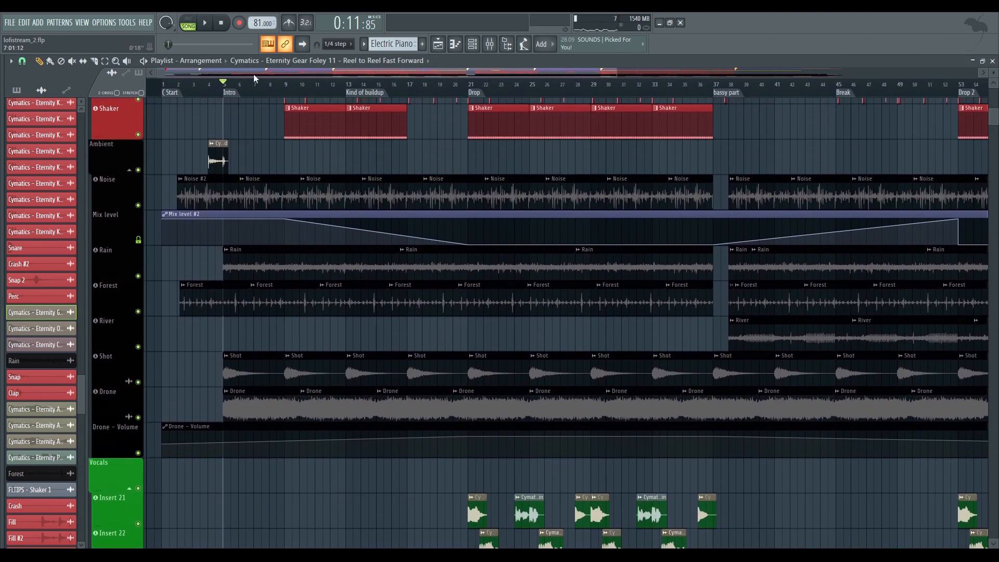
{"action": "scroll", "coordinate": [254, 75], "scroll_direction": "up", "scroll_amount": 2}
{"action": "right_click", "coordinate": [141, 170]}
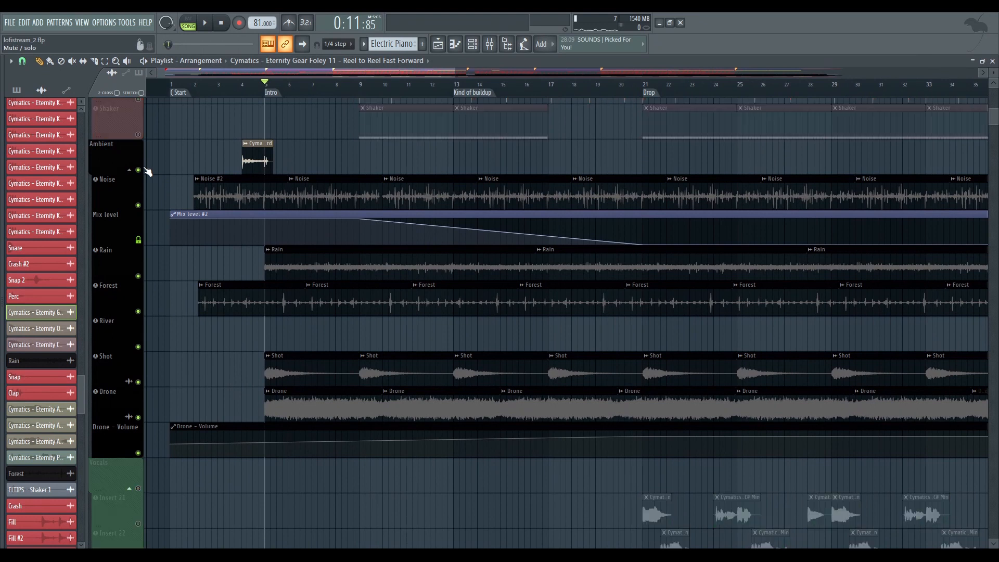
{"action": "scroll", "coordinate": [205, 201], "scroll_direction": "down", "scroll_amount": 3}
{"action": "scroll", "coordinate": [334, 94], "scroll_direction": "up", "scroll_amount": 4}
{"action": "scroll", "coordinate": [464, 189], "scroll_direction": "down", "scroll_amount": 4, "text": "ctrl"}
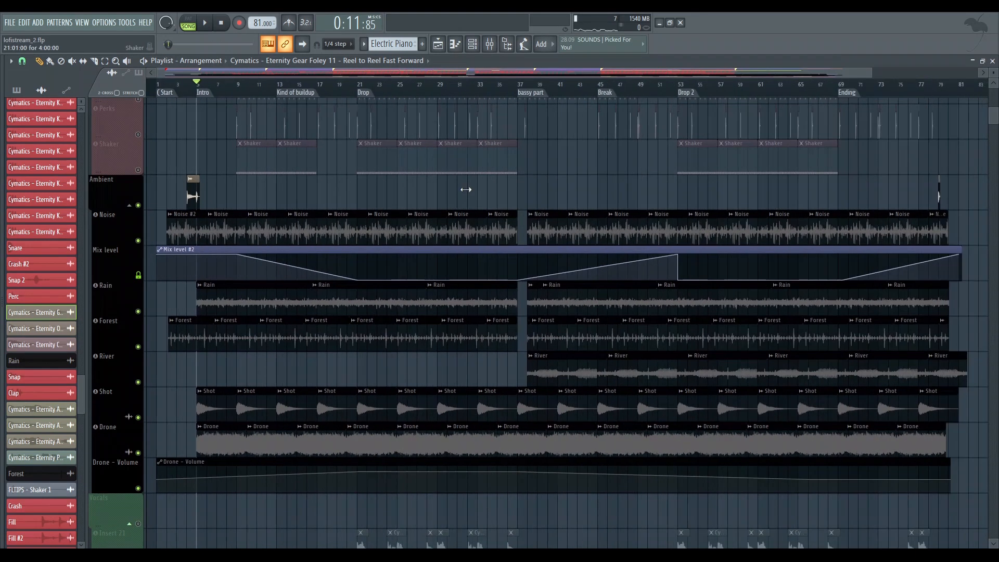
{"action": "scroll", "coordinate": [477, 241], "scroll_direction": "down", "scroll_amount": 2}
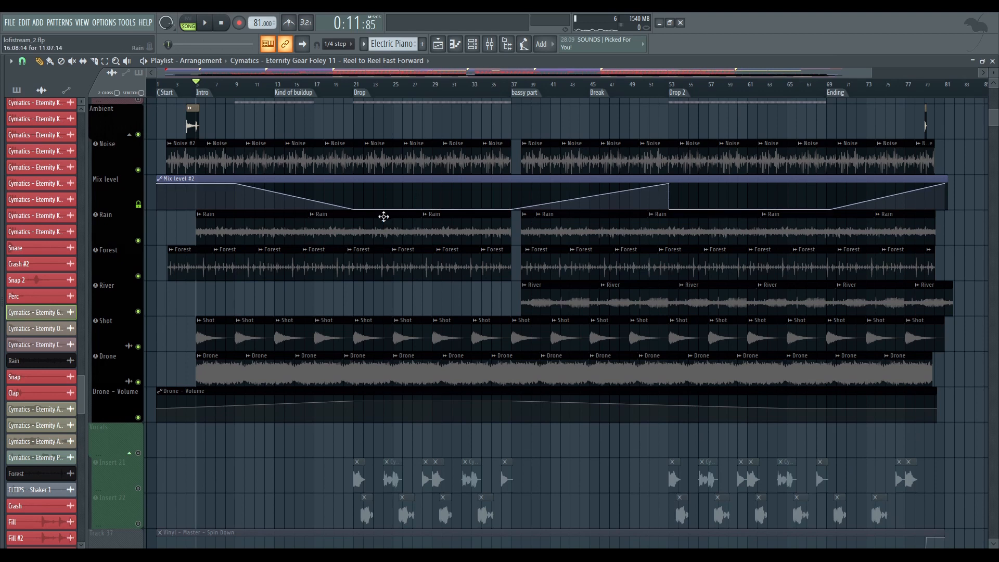
Play the soloed ambient layers from the Intro marker and follow them in the playlist
{"action": "key", "text": "space"}
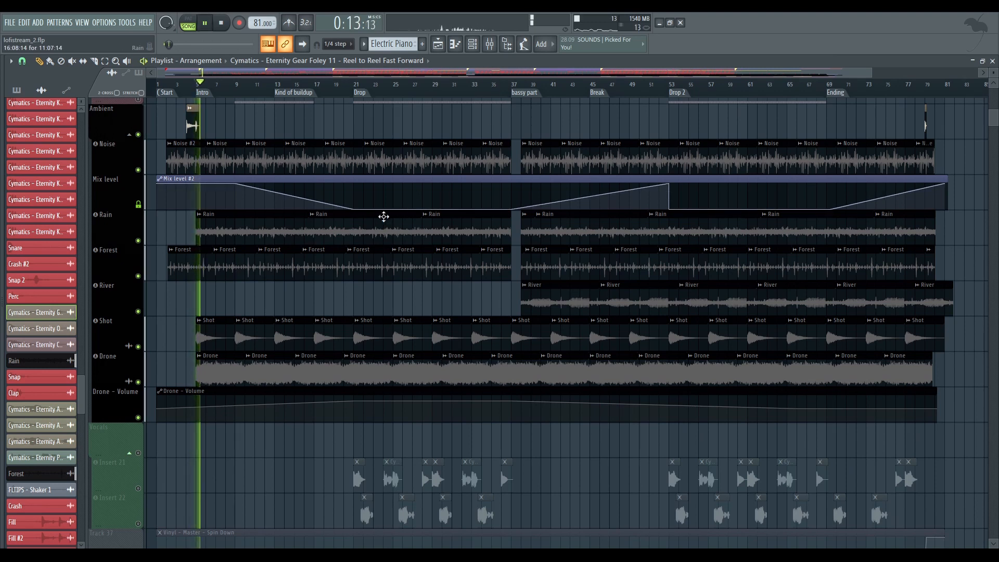
{"action": "scroll", "coordinate": [238, 293], "scroll_direction": "down", "scroll_amount": 5}
{"action": "scroll", "coordinate": [267, 377], "scroll_direction": "up", "scroll_amount": 7}
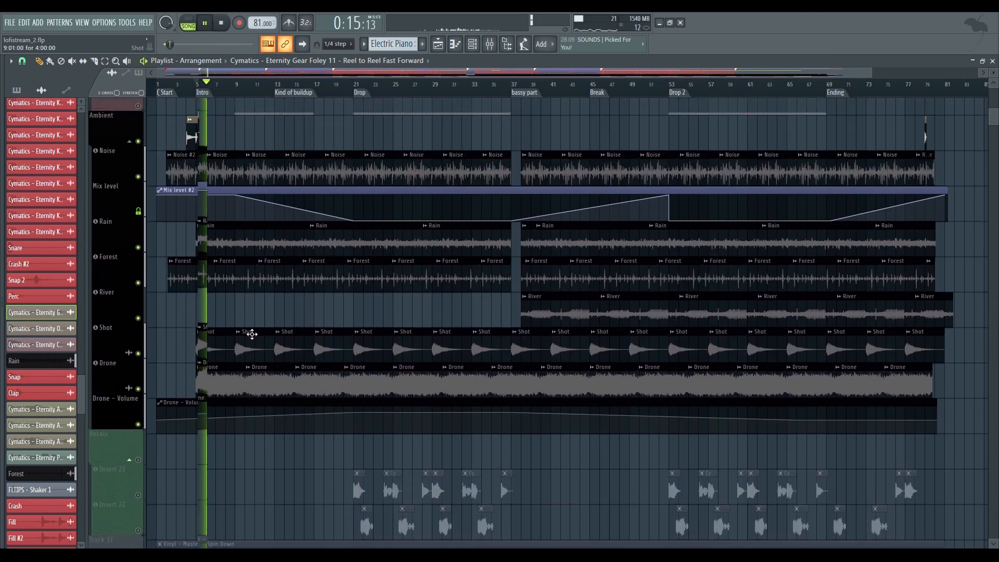
{"action": "scroll", "coordinate": [269, 124], "scroll_direction": "up", "scroll_amount": 6}
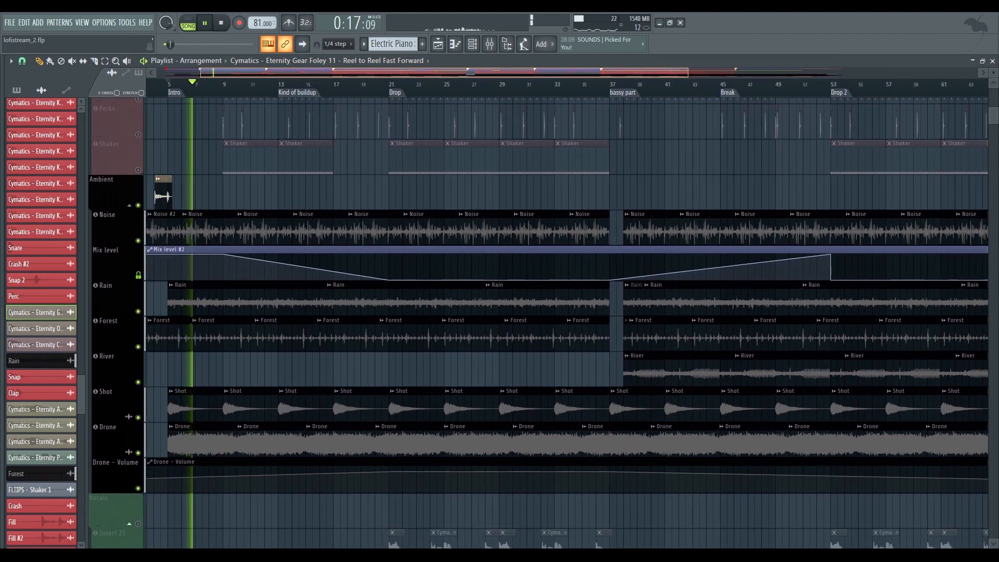
{"action": "scroll", "coordinate": [263, 130], "scroll_direction": "down", "scroll_amount": 1}
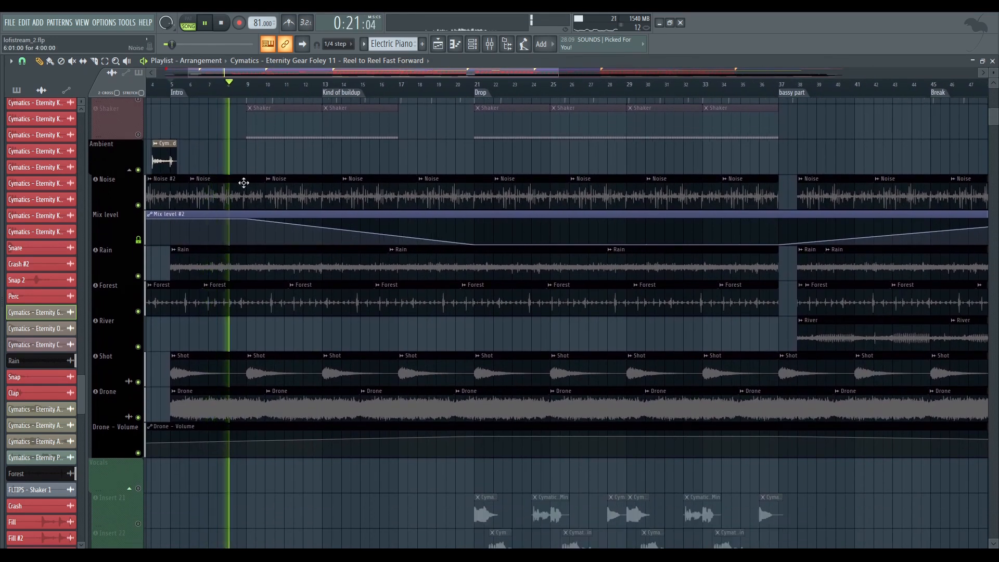
Solo the Noise, Rain, Forest and Shot tracks one after another to hear each layer on its own
{"action": "right_click", "coordinate": [146, 207]}
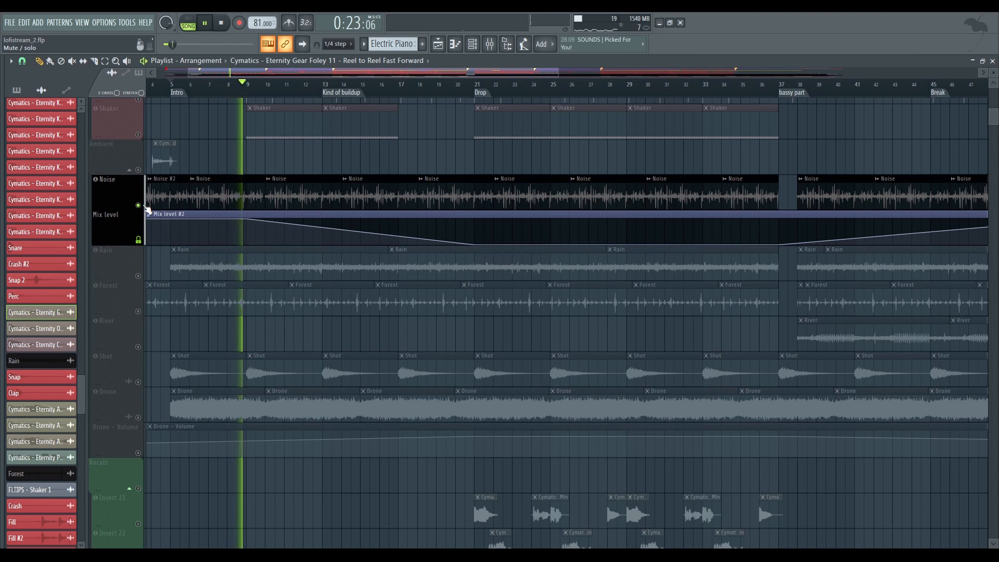
{"action": "right_click", "coordinate": [138, 275]}
{"action": "right_click", "coordinate": [138, 311]}
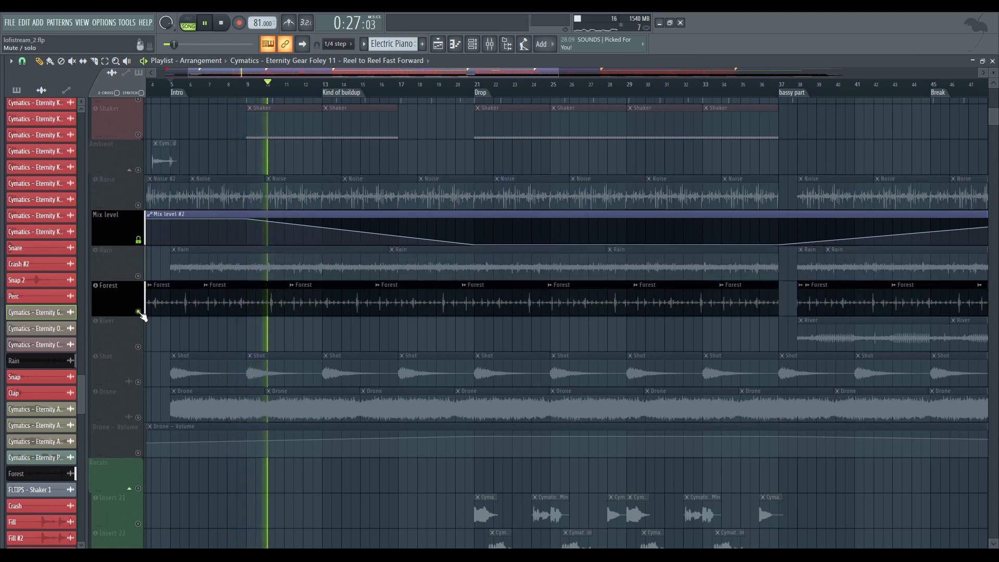
{"action": "right_click", "coordinate": [138, 382]}
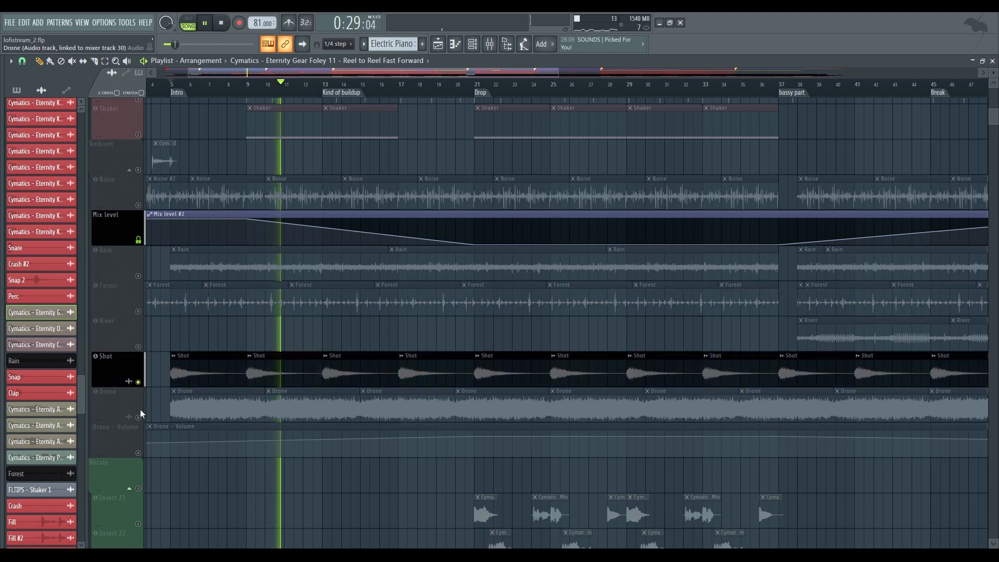
{"action": "key", "text": "space"}
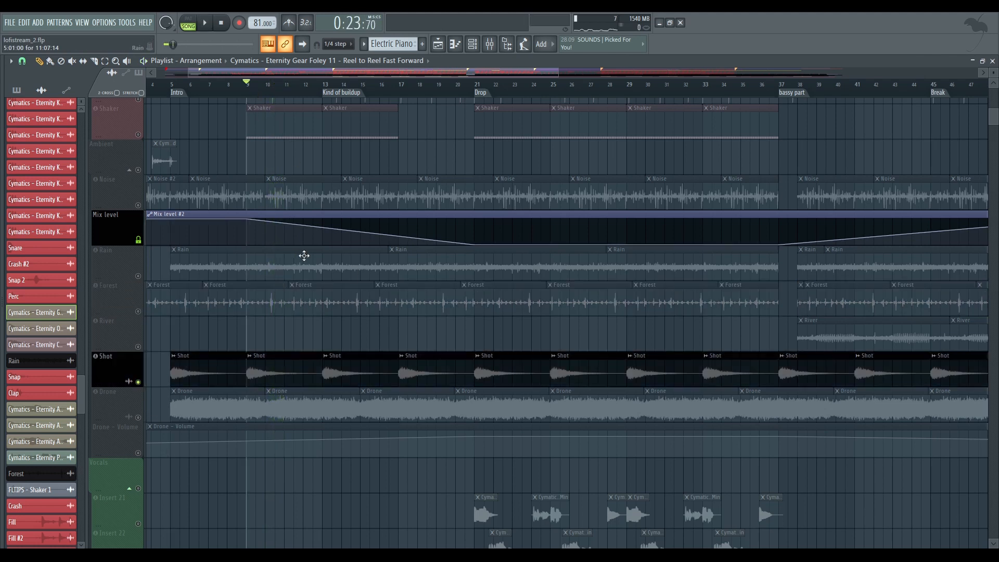
{"action": "key", "text": "space"}
Solo the Drone track and play a short part of it
{"action": "key", "text": "space"}
{"action": "right_click", "coordinate": [138, 417]}
{"action": "key", "text": "space"}
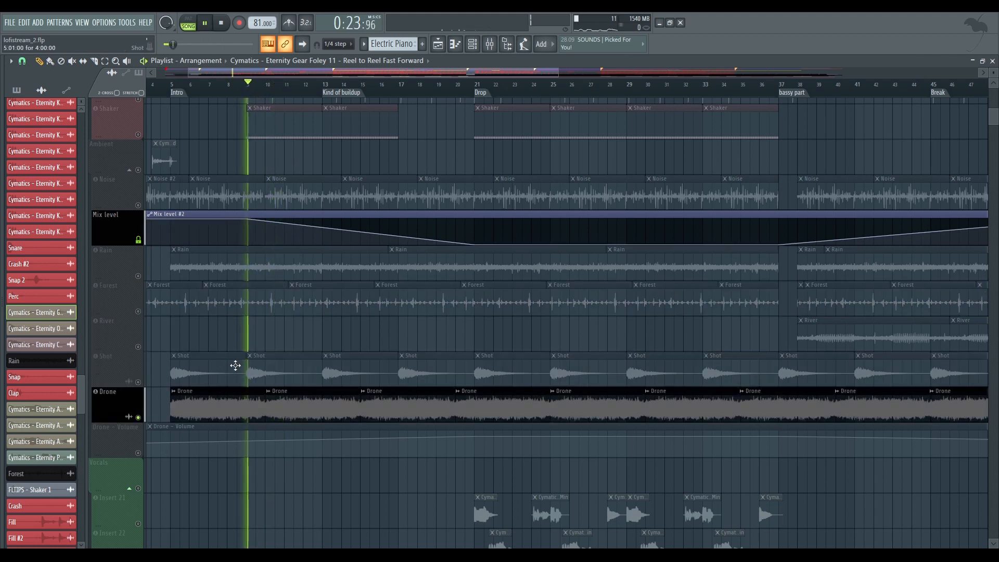
{"action": "key", "text": "space"}
Solo the River track and play it from the bassy part marker
{"action": "left_click_drag", "start_coordinate": [667, 308], "coordinate": [333, 315]}
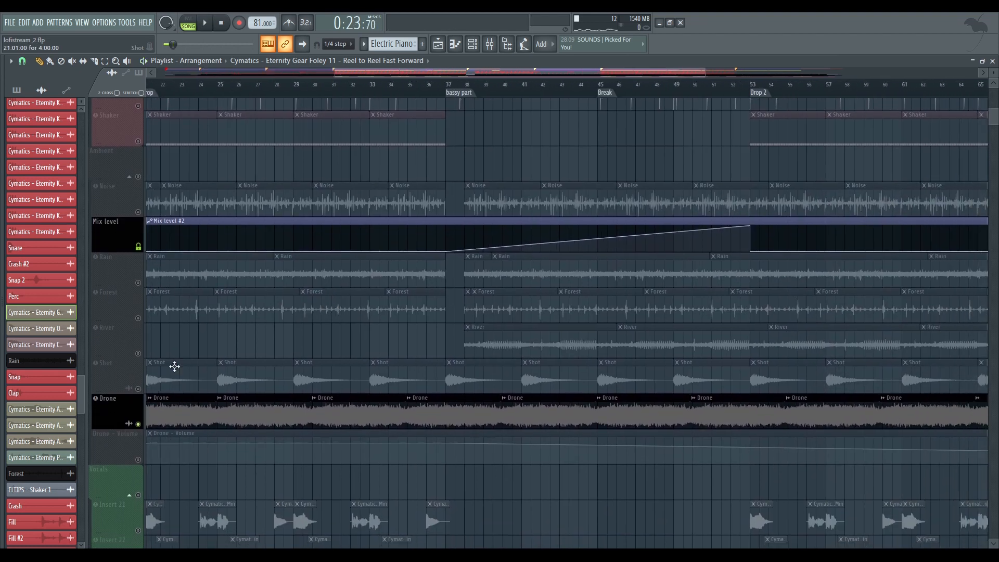
{"action": "right_click", "coordinate": [139, 354]}
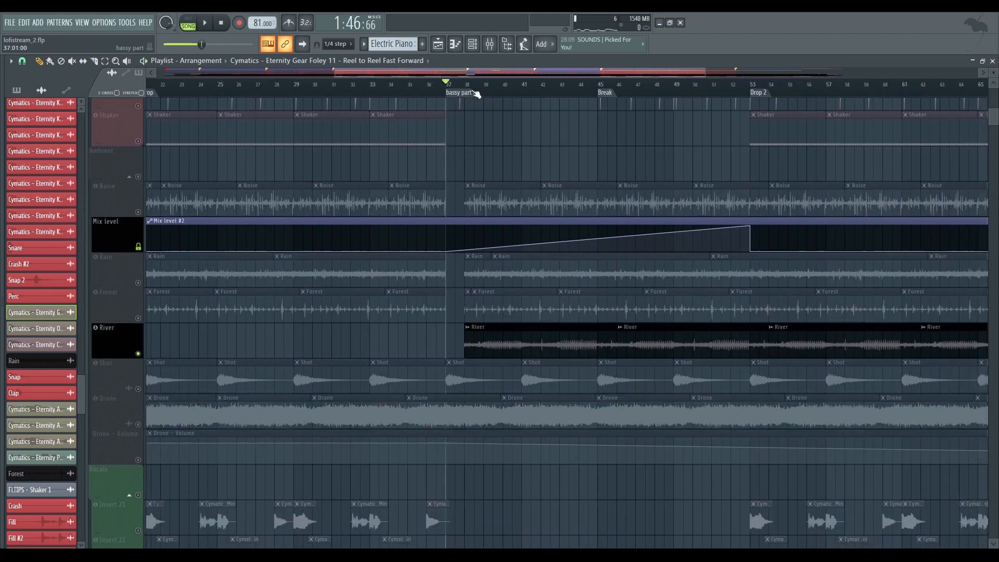
{"action": "key", "text": "space"}
{"action": "scroll", "coordinate": [518, 138], "scroll_direction": "down", "scroll_amount": 5}
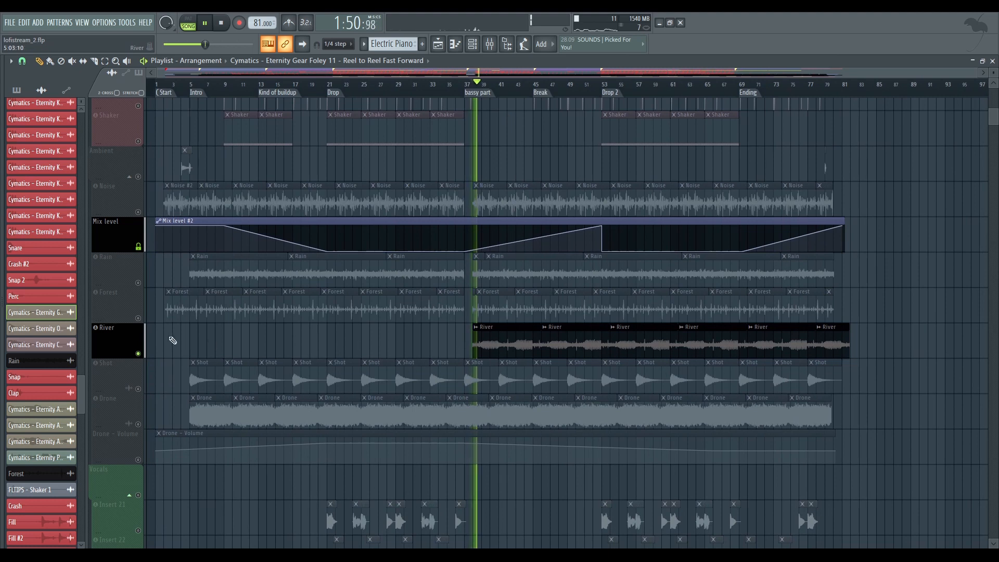
{"action": "key", "text": "space"}
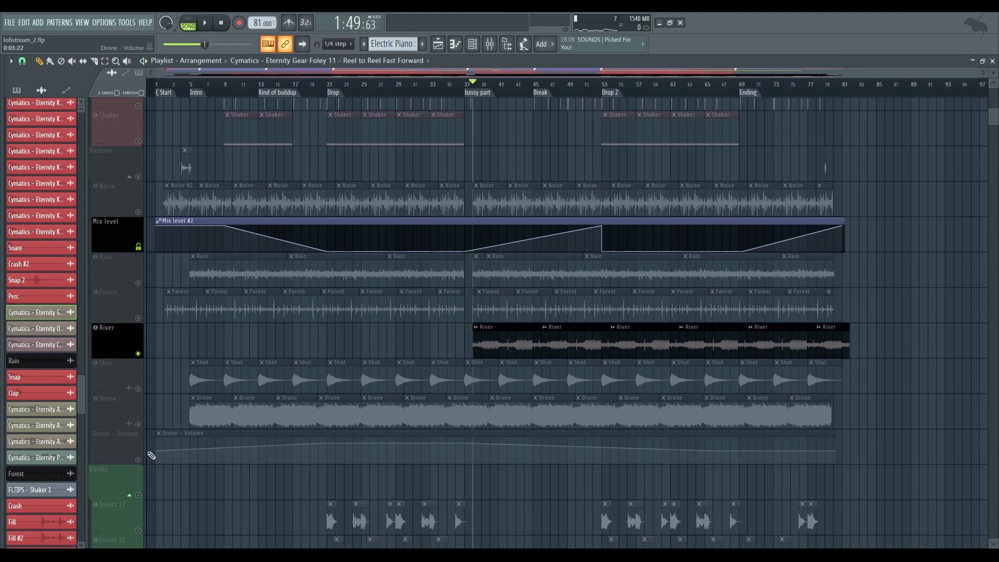
Unmute the Drone - Volume automation track
{"action": "left_click", "coordinate": [138, 460]}
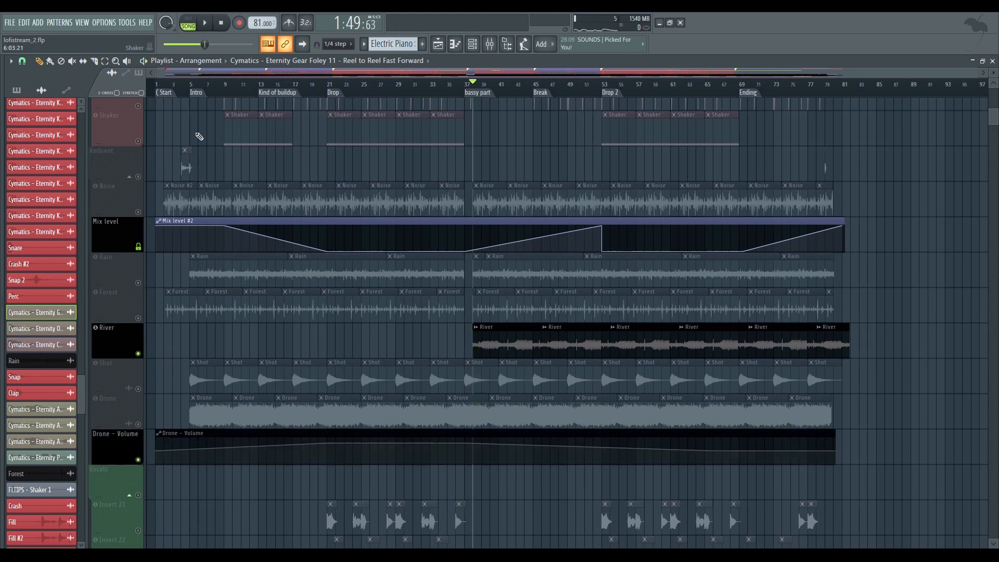
{"action": "scroll", "coordinate": [187, 223], "scroll_direction": "up", "scroll_amount": 2}
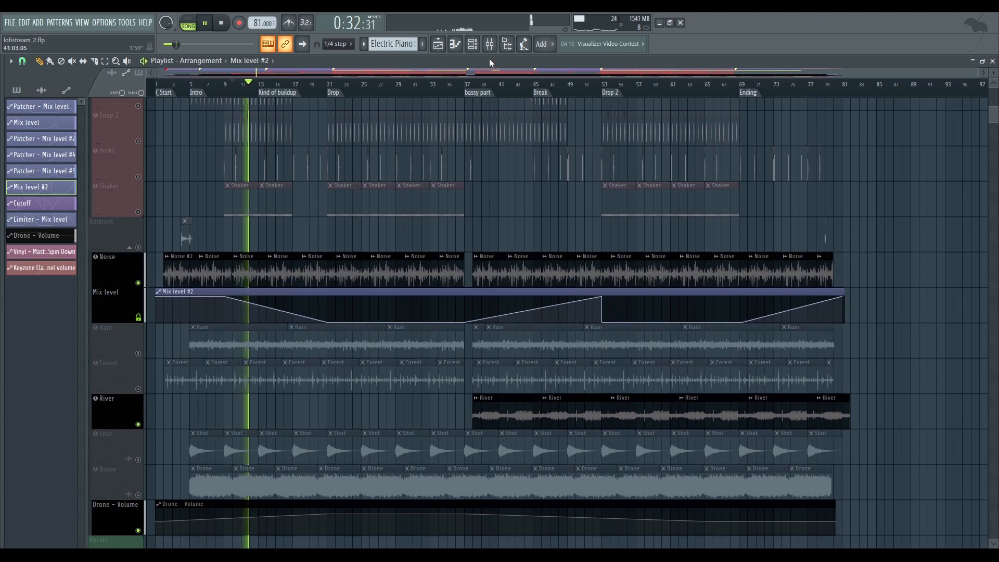
Open the Patcher effect on the Noise mixer track and move its Fruity Reeverb 2 module below the rest of the effect chain
{"action": "left_click", "coordinate": [490, 45]}
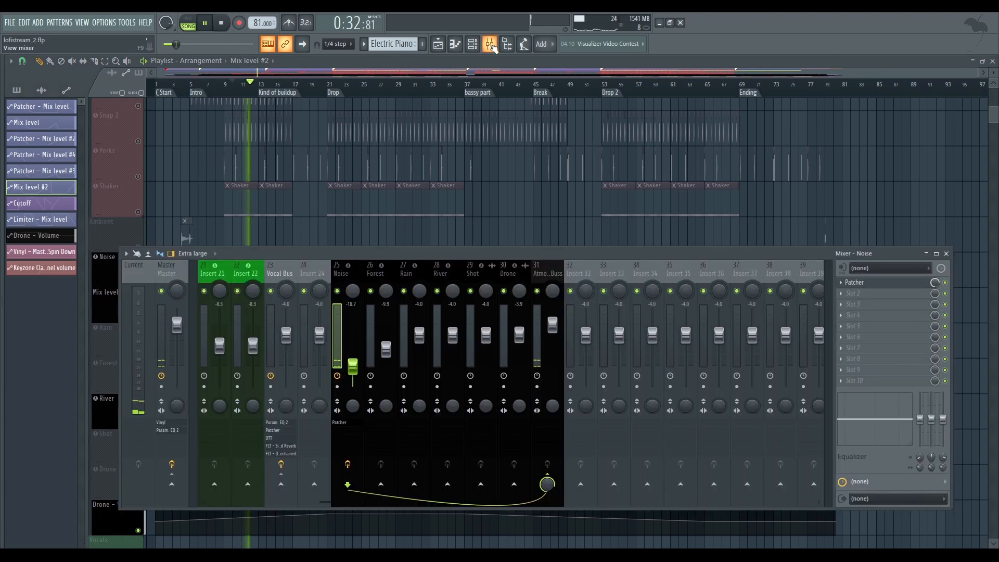
{"action": "left_click", "coordinate": [860, 282]}
{"action": "left_click_drag", "start_coordinate": [466, 298], "coordinate": [468, 341]}
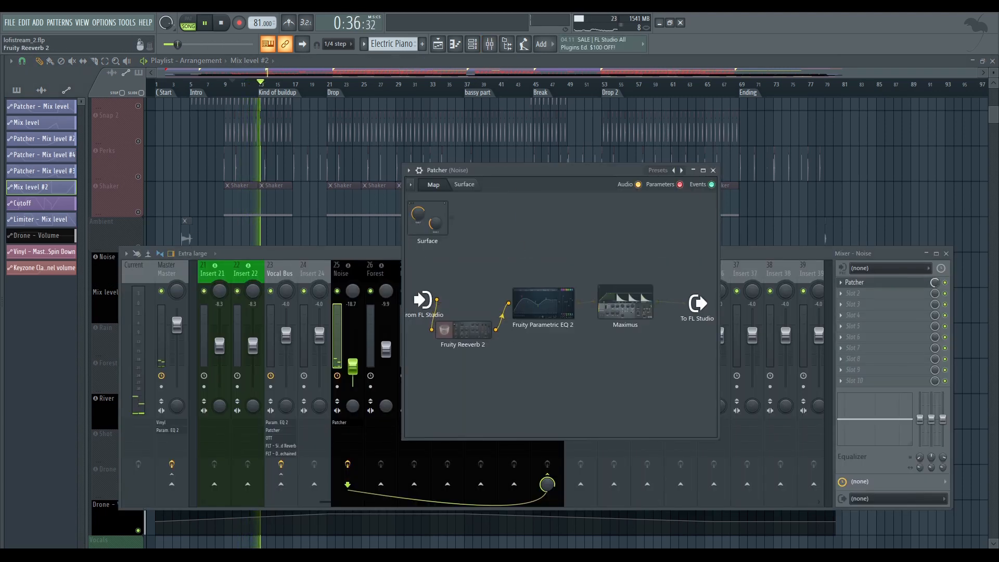
{"action": "left_click_drag", "start_coordinate": [575, 187], "coordinate": [573, 167]}
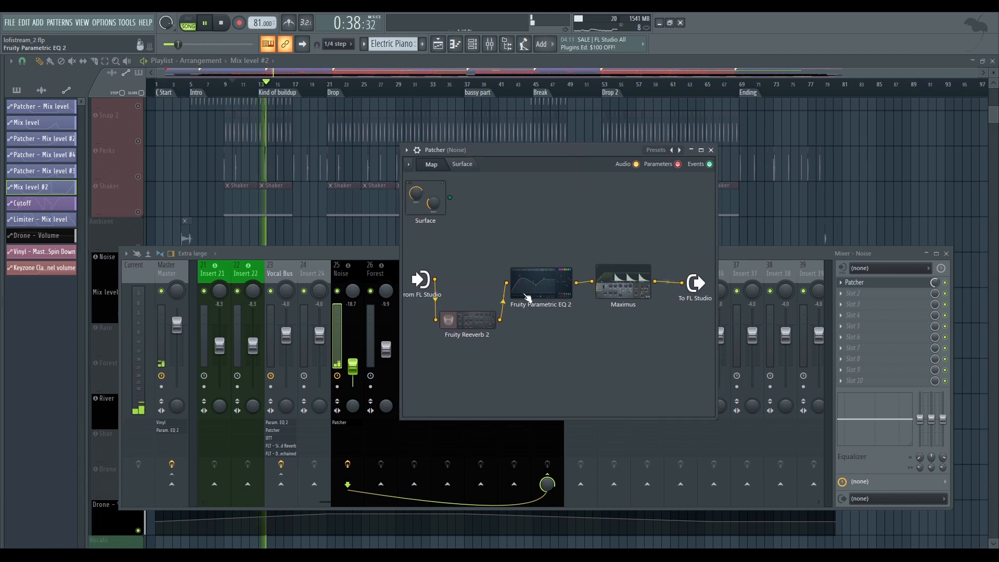
Inspect the settings of the Fruity Reeverb 2 and Fruity Parametric EQ 2 modules in the Noise track's Patcher
{"action": "left_click", "coordinate": [489, 318]}
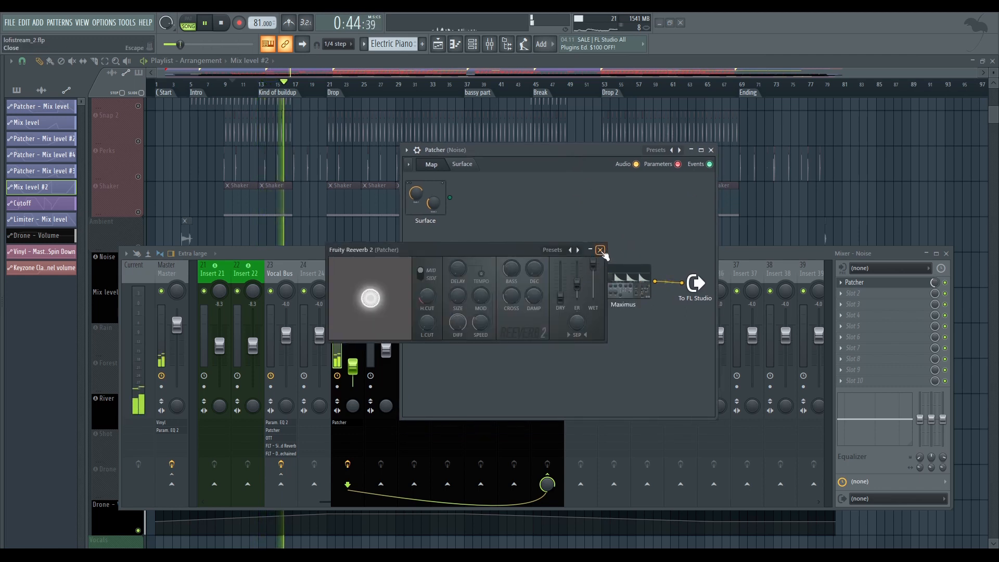
{"action": "left_click", "coordinate": [600, 250]}
{"action": "double_click", "coordinate": [561, 278]}
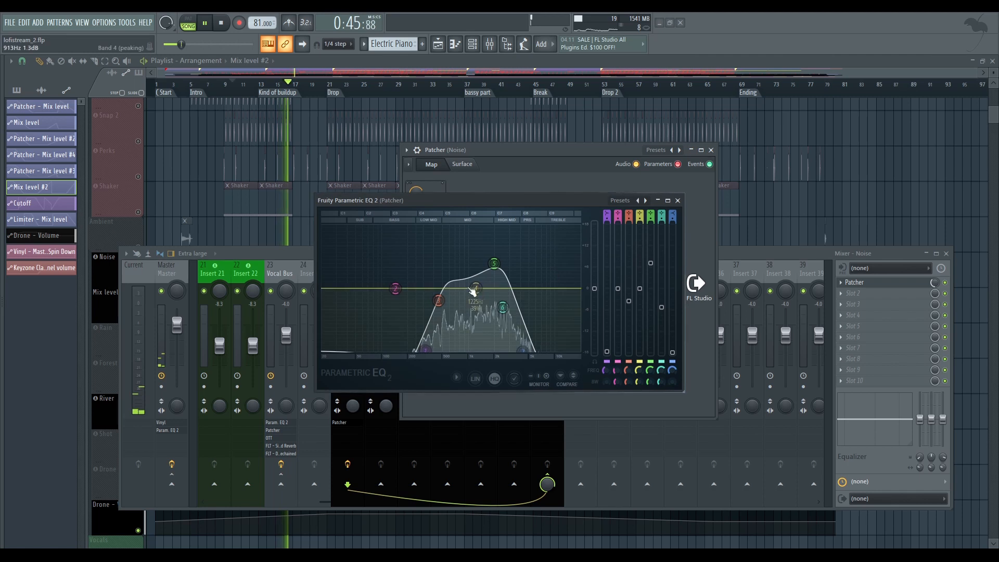
{"action": "left_click", "coordinate": [620, 200]}
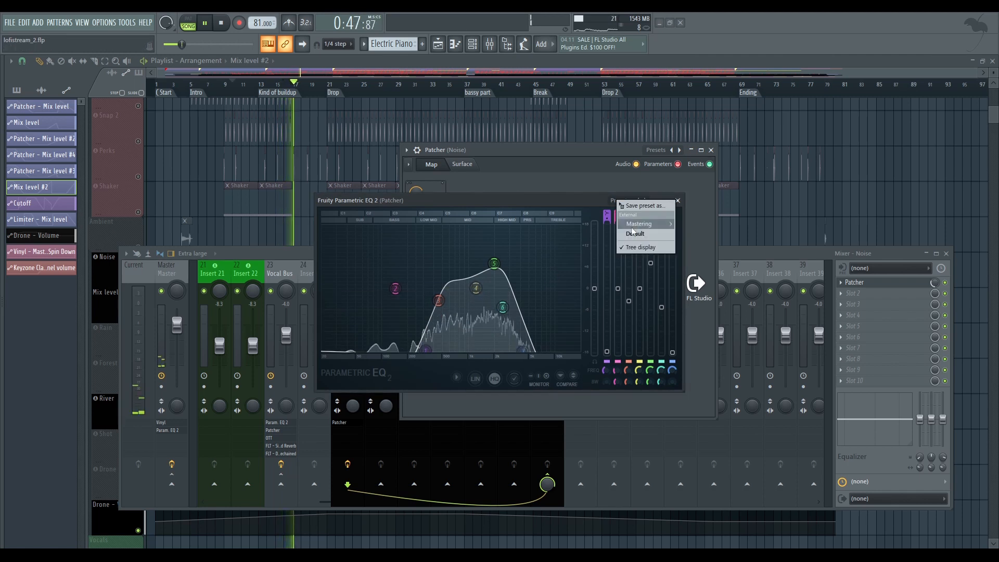
{"action": "left_click", "coordinate": [580, 208]}
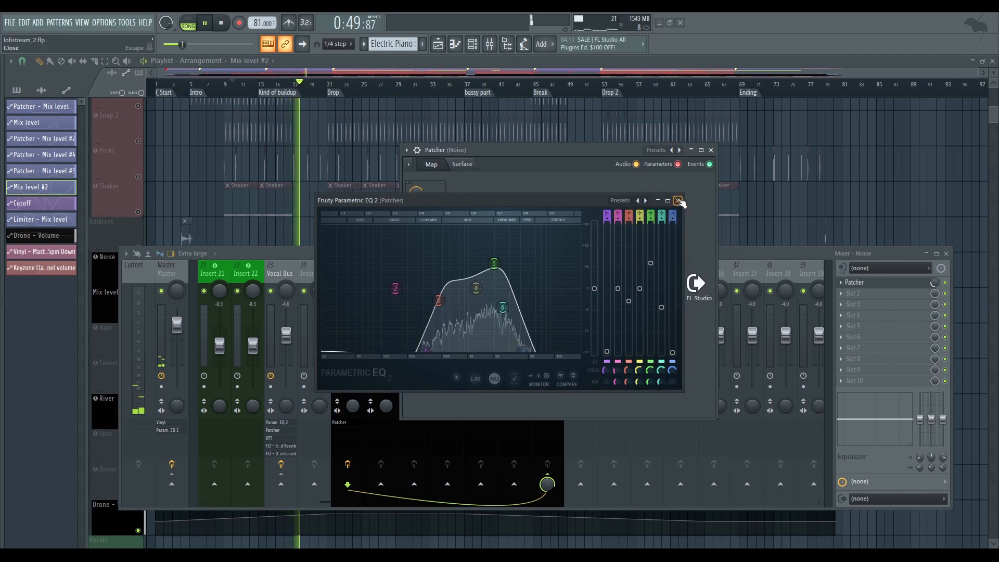
{"action": "left_click", "coordinate": [678, 200]}
Inspect the Maximus module in the Noise track's Patcher, stop playback and close the Patcher and mixer windows
{"action": "left_click", "coordinate": [636, 278]}
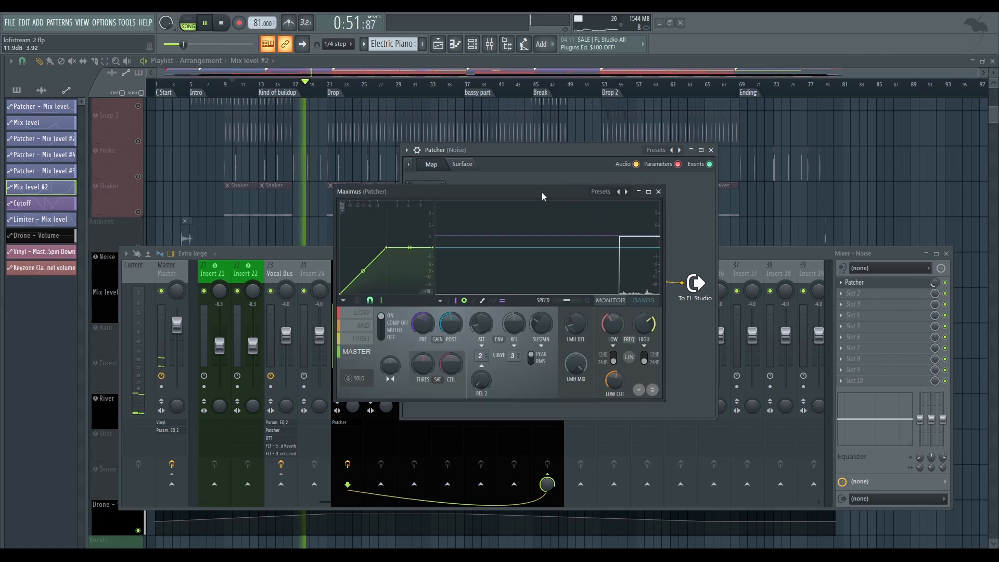
{"action": "left_click", "coordinate": [636, 191]}
{"action": "left_click_drag", "start_coordinate": [617, 151], "coordinate": [591, 168]}
{"action": "left_click", "coordinate": [684, 166]}
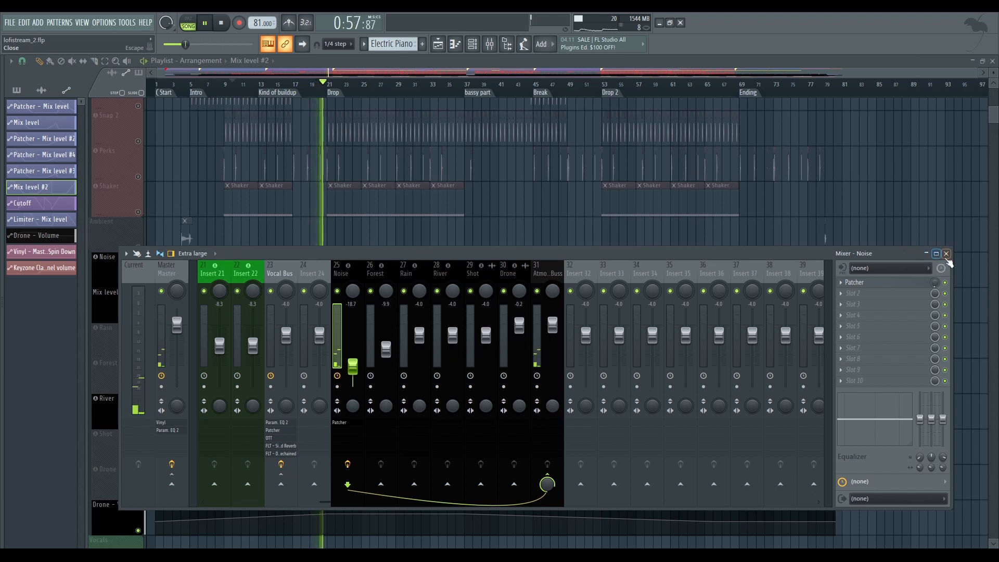
{"action": "key", "text": "space"}
{"action": "left_click", "coordinate": [946, 253]}
Open the Sweet Melody pattern at the Kind of buildup marker in the piano roll
{"action": "scroll", "coordinate": [138, 315], "scroll_direction": "down", "scroll_amount": 3}
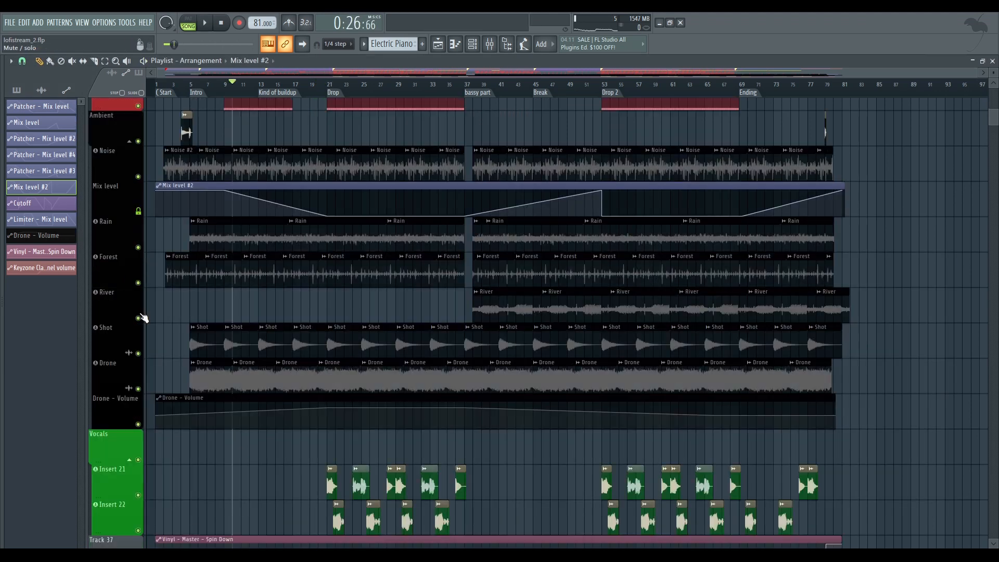
{"action": "scroll", "coordinate": [364, 231], "scroll_direction": "up", "scroll_amount": 2}
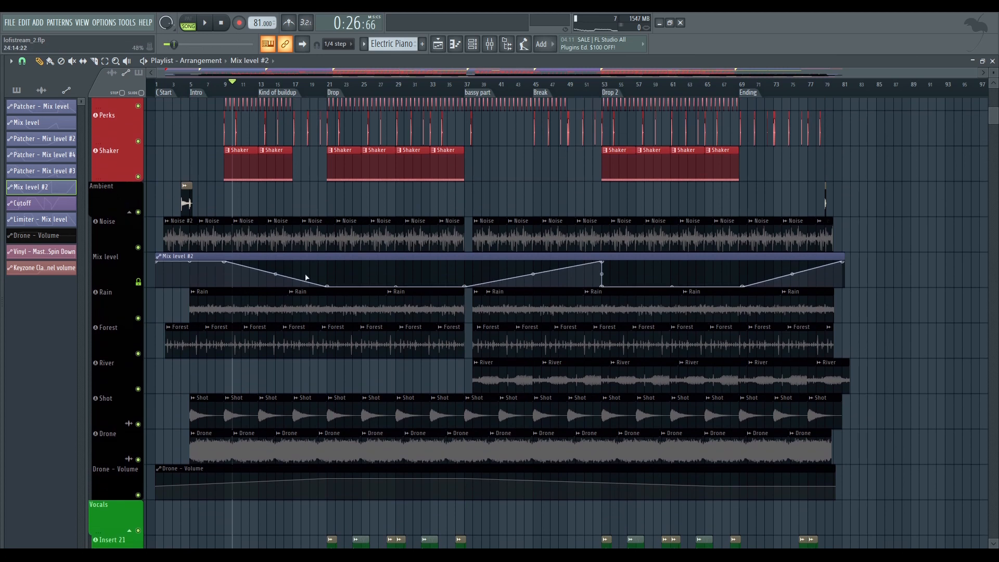
{"action": "scroll", "coordinate": [470, 237], "scroll_direction": "up", "scroll_amount": 12}
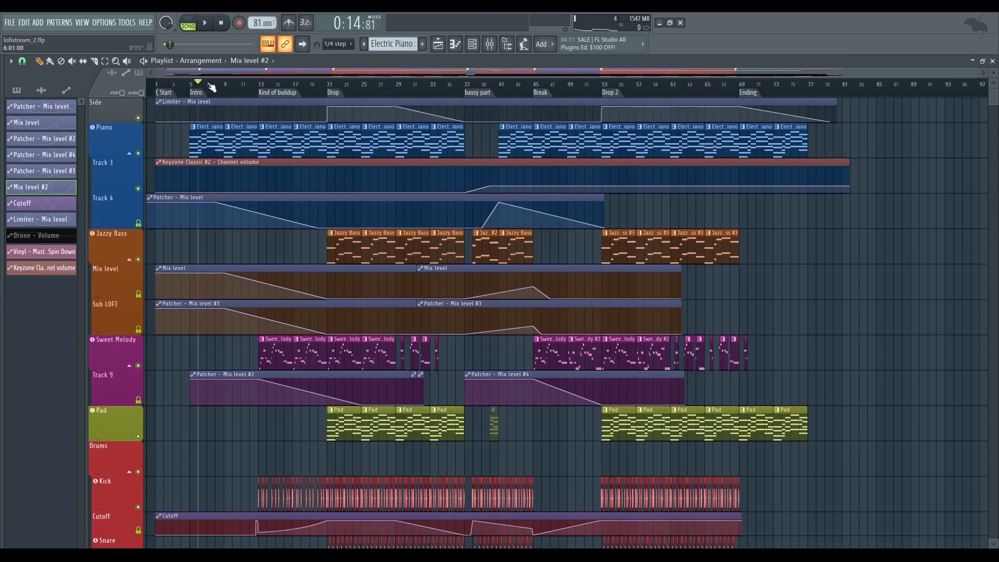
{"action": "scroll", "coordinate": [264, 86], "scroll_direction": "up", "scroll_amount": 4}
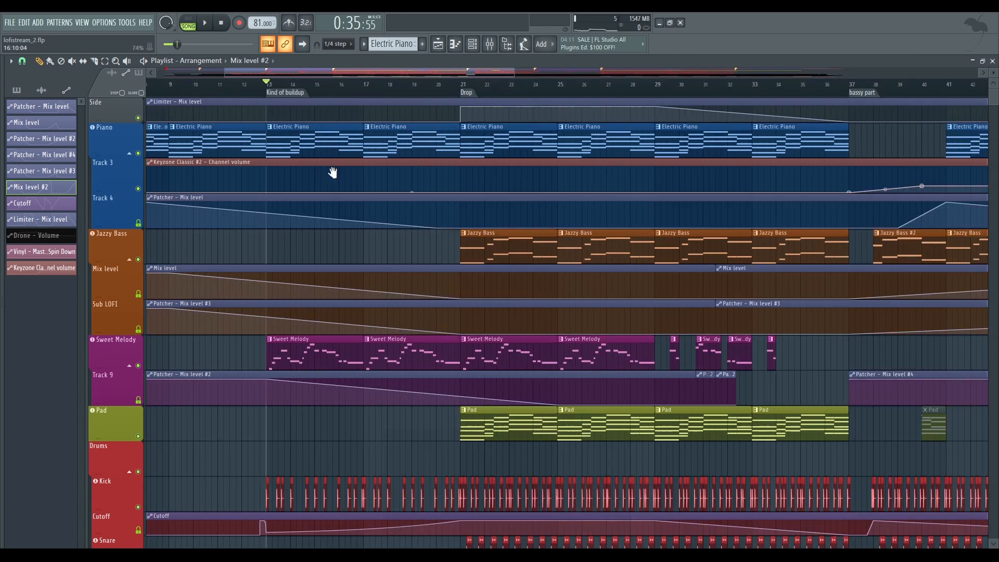
{"action": "left_click_drag", "start_coordinate": [333, 172], "coordinate": [418, 141]}
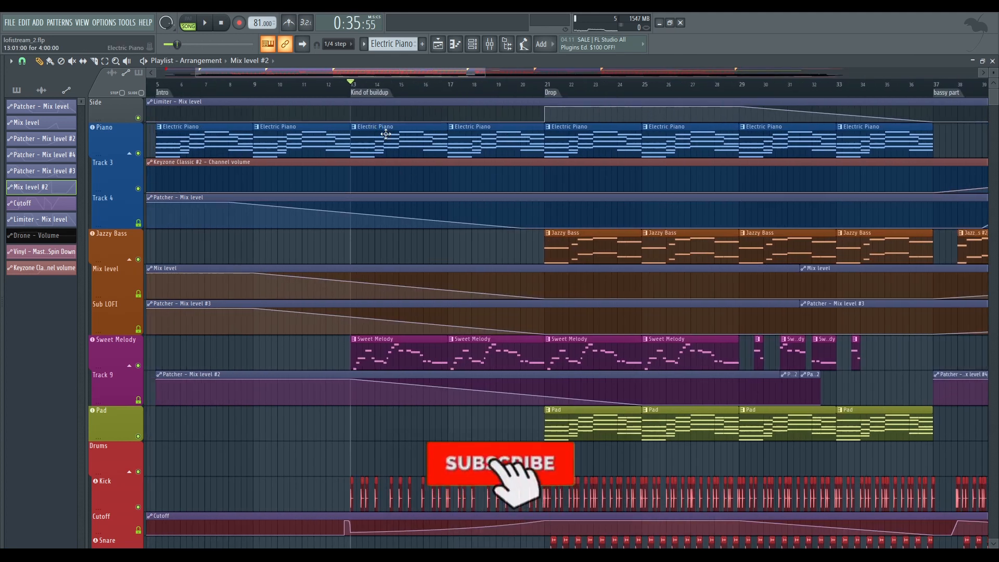
{"action": "scroll", "coordinate": [390, 216], "scroll_direction": "down", "scroll_amount": 3}
{"action": "double_click", "coordinate": [384, 238]}
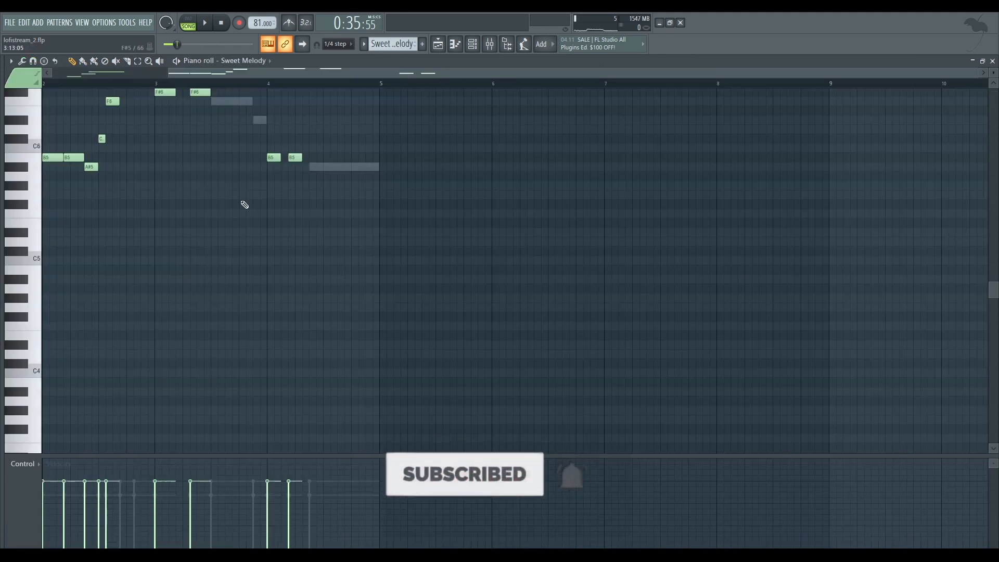
Show the channel rack alongside the piano roll and play the Sweet Melody pattern
{"action": "left_click", "coordinate": [472, 43]}
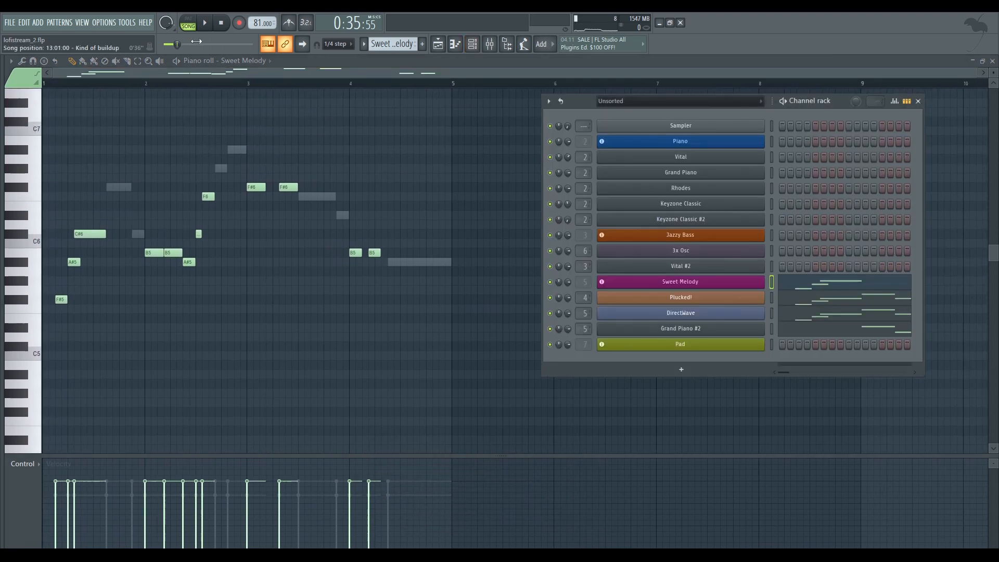
{"action": "key", "text": "space"}
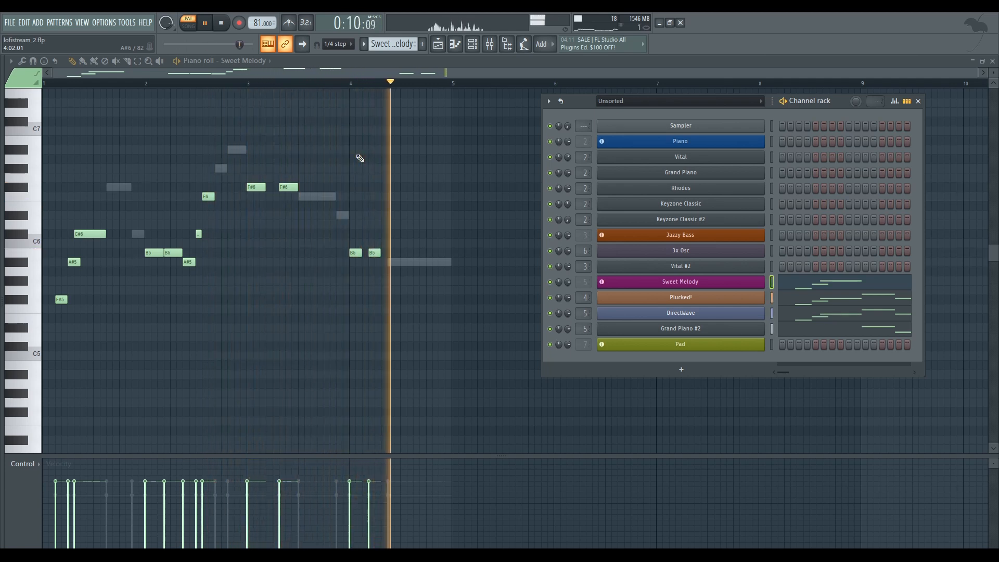
{"action": "key", "text": "space"}
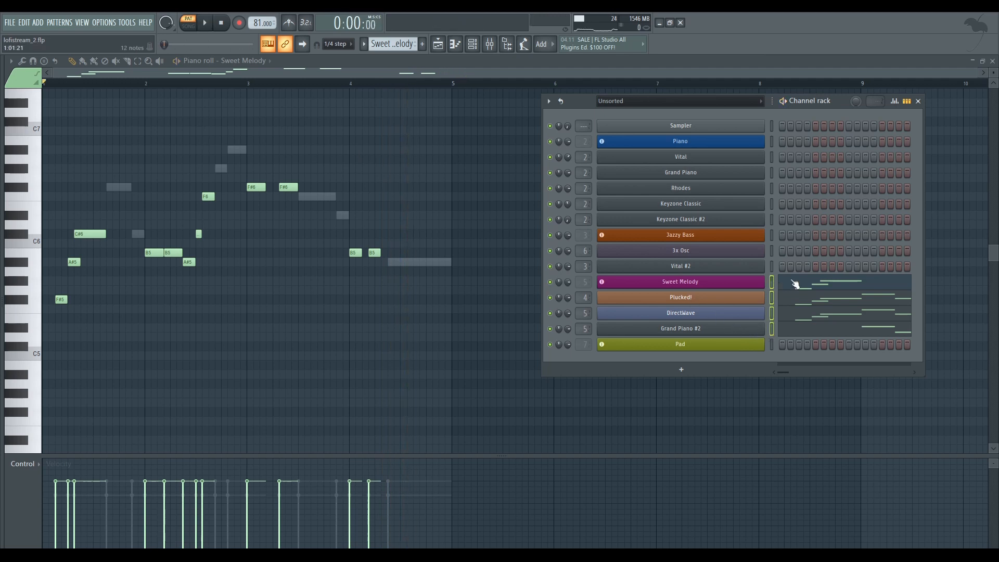
Open the Sweet Melody channel's Rhodes instrument from the channel rack, audition it with a few notes and close it
{"action": "key", "text": "F6"}
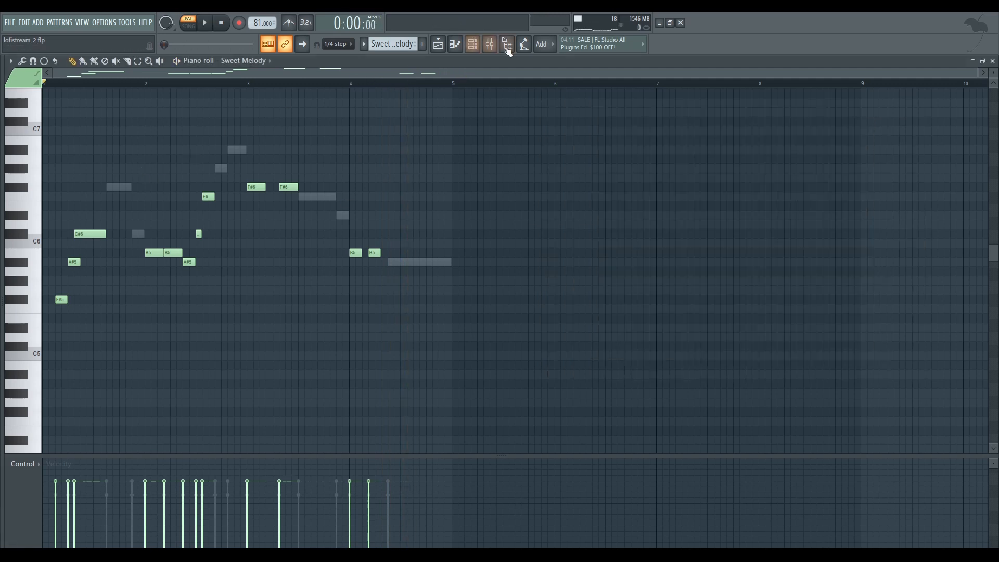
{"action": "left_click", "coordinate": [478, 45]}
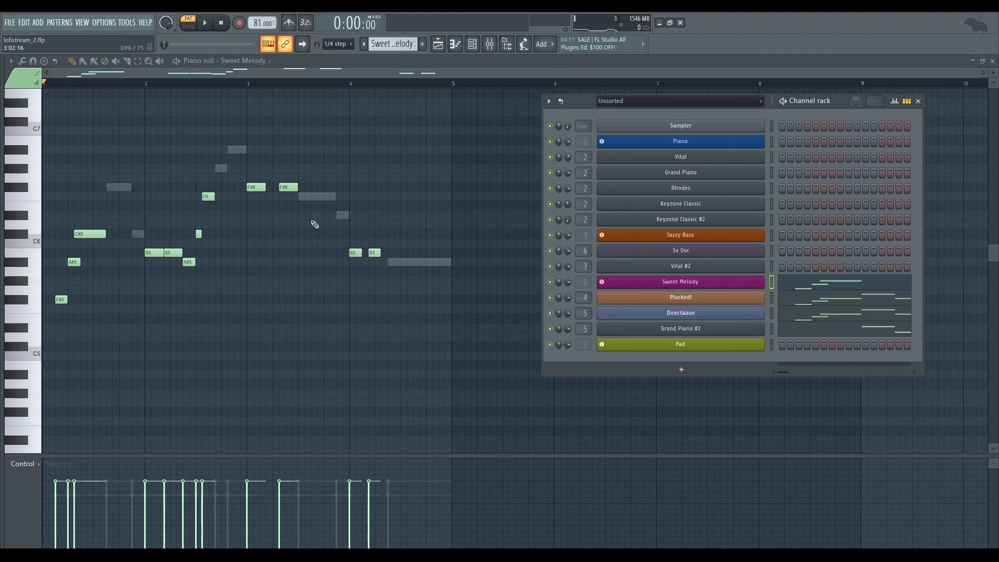
{"action": "left_click", "coordinate": [680, 283]}
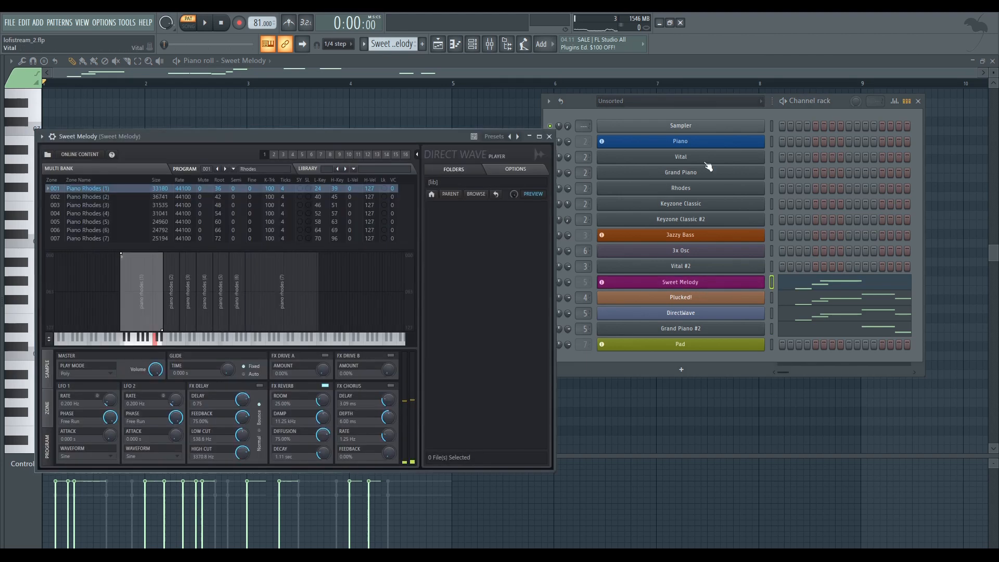
{"action": "left_click_drag", "start_coordinate": [402, 132], "coordinate": [669, 92]}
{"action": "key", "text": "v"}
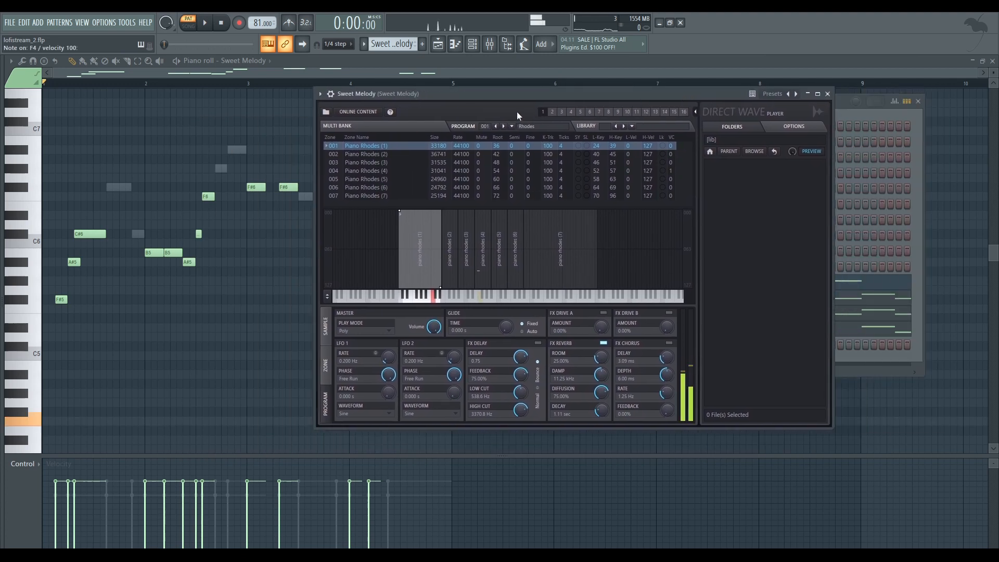
{"action": "key", "text": "c"}
{"action": "key", "text": "b"}
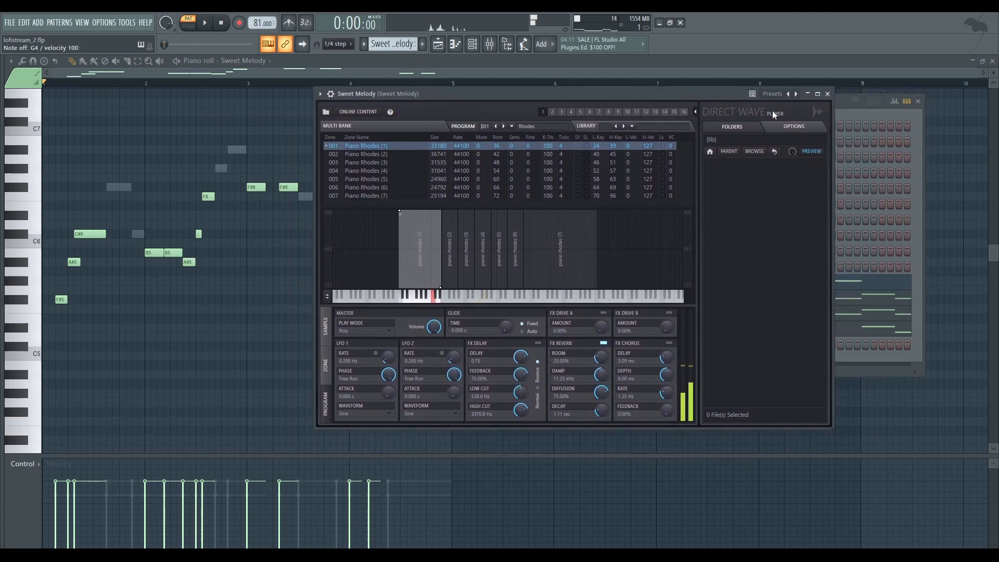
{"action": "left_click", "coordinate": [827, 94]}
Open the Plucked! instrument, audition it with a few notes and close it
{"action": "left_click", "coordinate": [749, 297]}
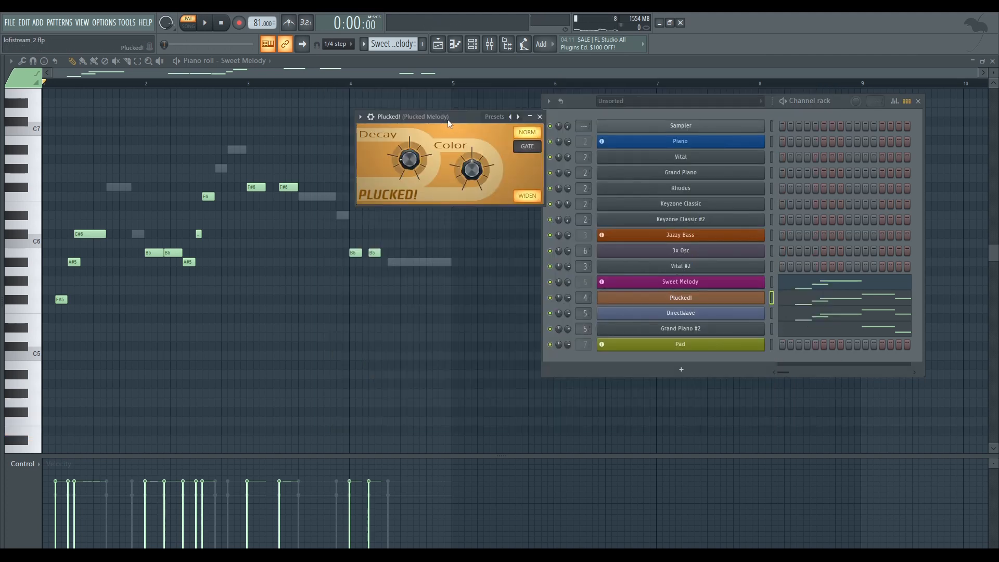
{"action": "left_click_drag", "start_coordinate": [448, 120], "coordinate": [428, 108]}
{"action": "key", "text": "b"}
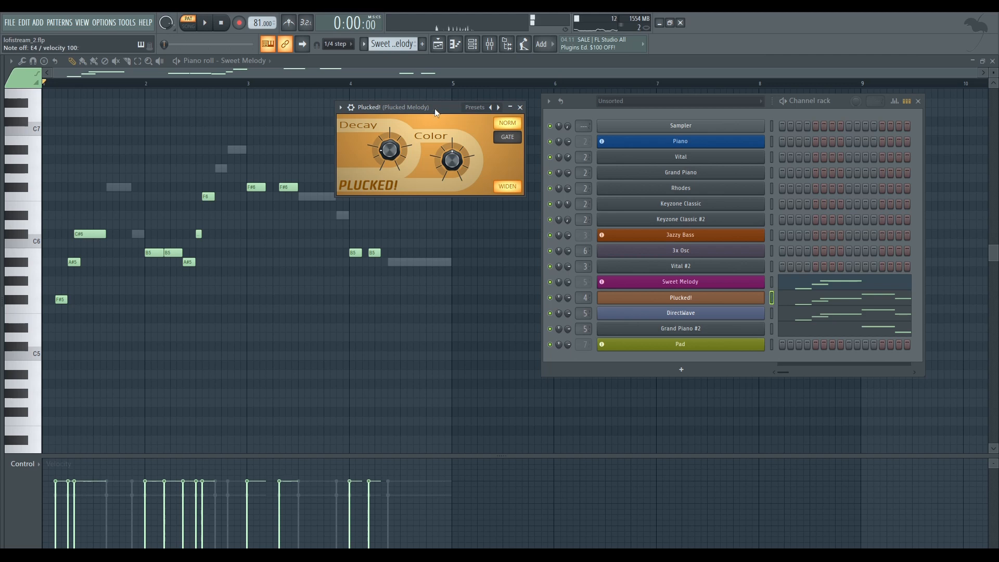
{"action": "left_click", "coordinate": [520, 107]}
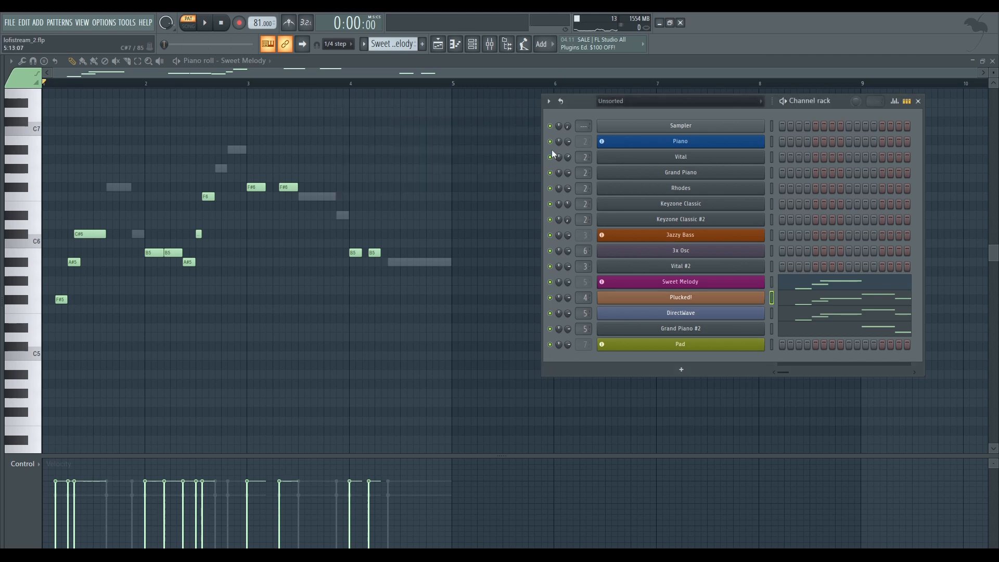
Open the DirectWave channel's Sakura instrument, audition it with a few notes and close it
{"action": "left_click", "coordinate": [753, 318]}
{"action": "left_click_drag", "start_coordinate": [461, 133], "coordinate": [436, 125]}
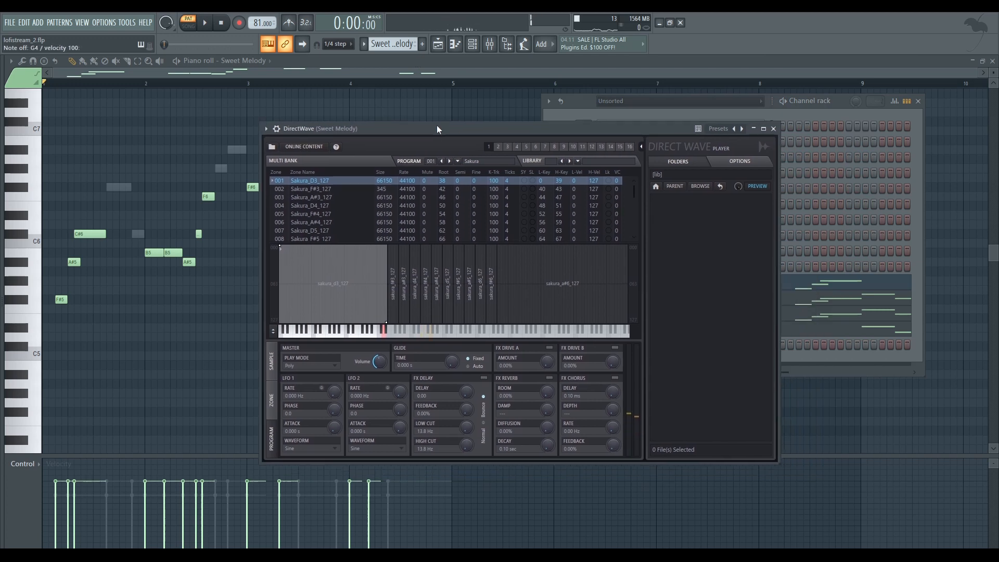
{"action": "key", "text": "n"}
{"action": "left_click", "coordinate": [773, 128]}
Open the Grand Piano #2 instrument, audition it and close it
{"action": "left_click", "coordinate": [680, 329]}
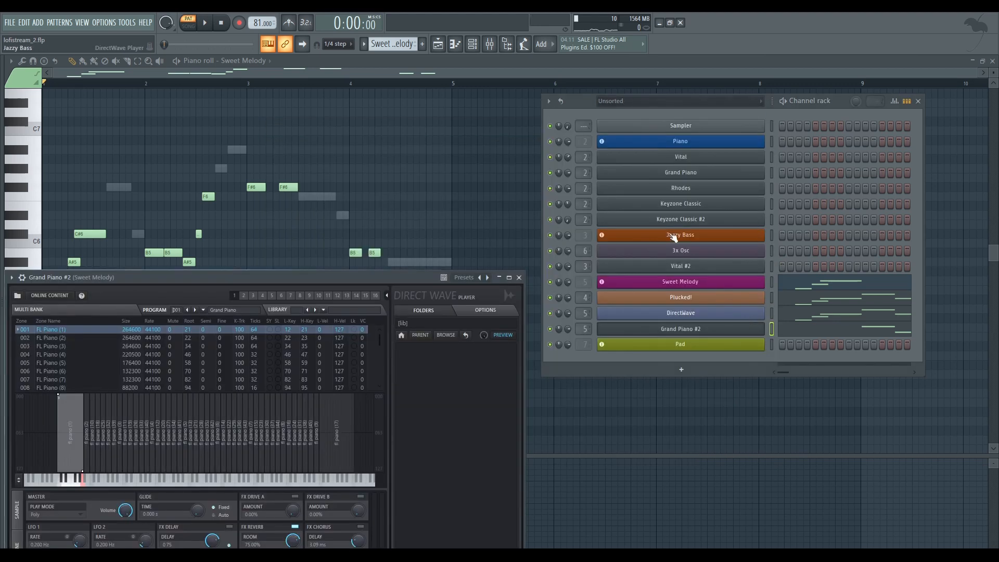
{"action": "left_click_drag", "start_coordinate": [275, 282], "coordinate": [309, 199]}
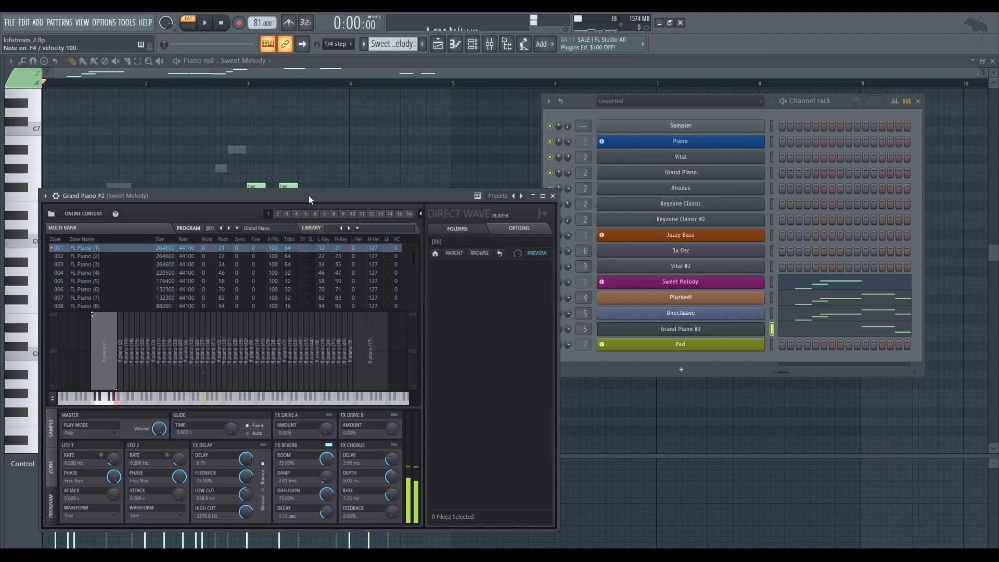
{"action": "left_click", "coordinate": [553, 196]}
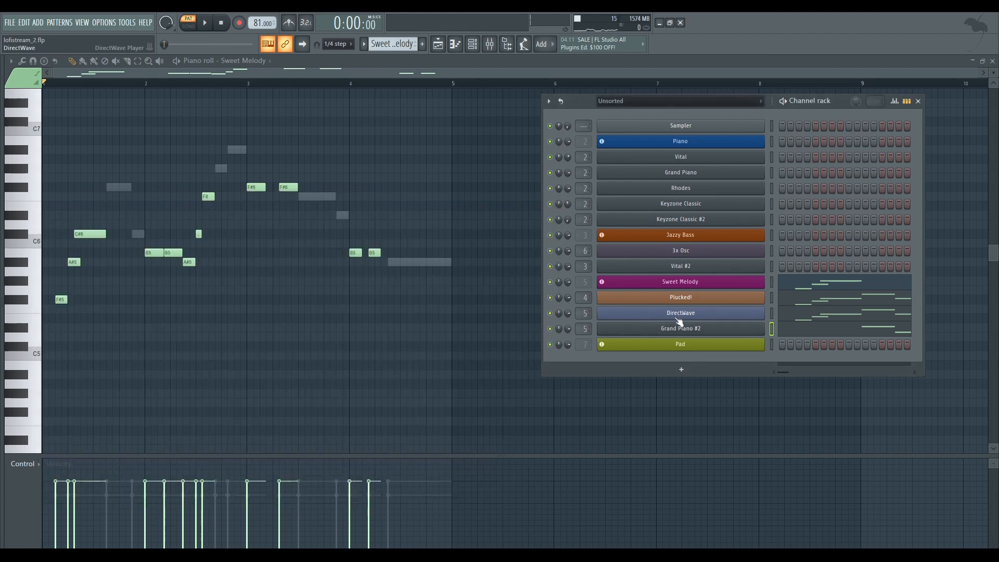
Return from the channel rack to the playlist and solo the Snap drum track
{"action": "key", "text": "F6"}
{"action": "key", "text": "F5"}
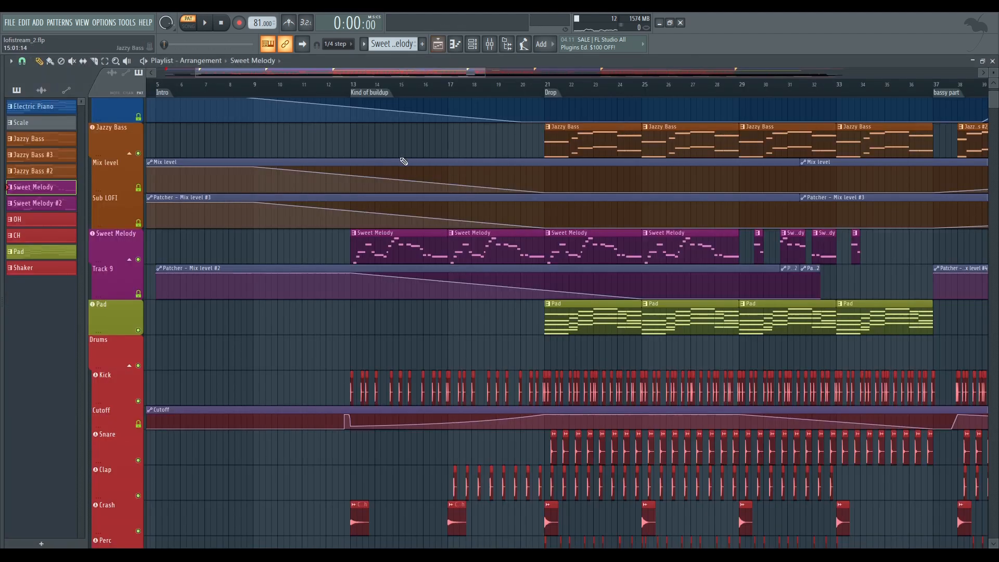
{"action": "scroll", "coordinate": [411, 185], "scroll_direction": "down", "scroll_amount": 4}
{"action": "scroll", "coordinate": [339, 188], "scroll_direction": "down", "scroll_amount": 5}
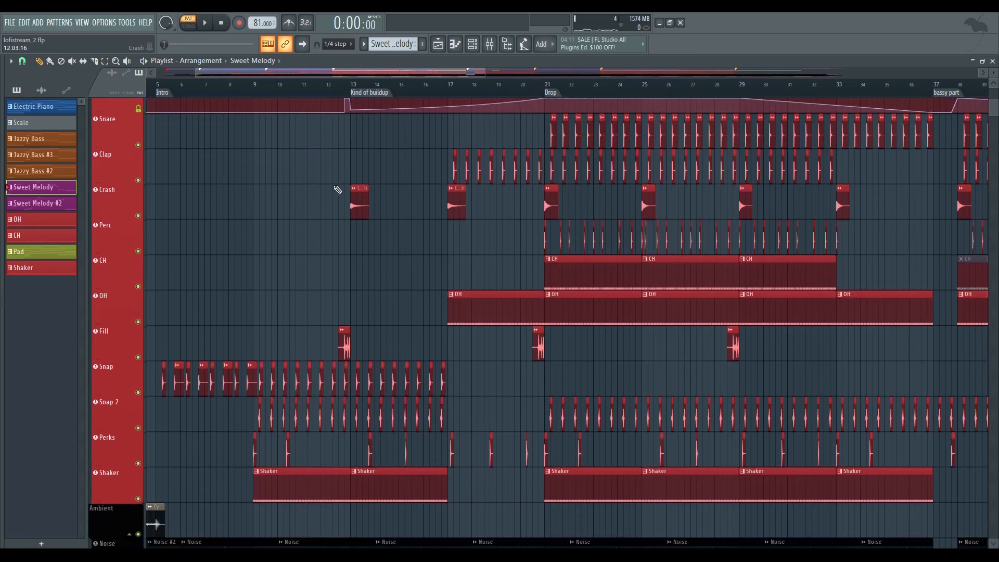
{"action": "scroll", "coordinate": [397, 190], "scroll_direction": "left", "scroll_amount": 2}
{"action": "scroll", "coordinate": [323, 297], "scroll_direction": "down", "scroll_amount": 2}
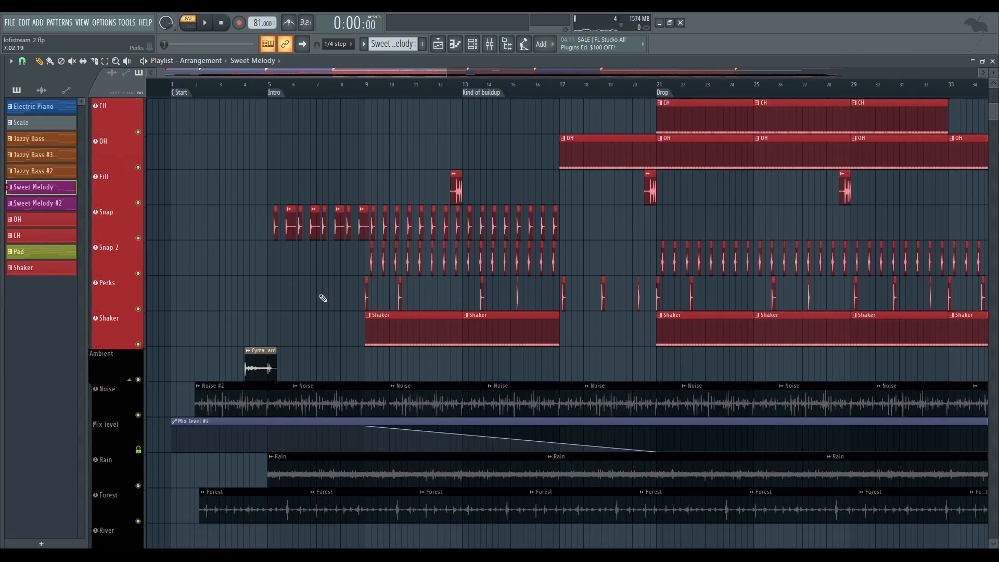
{"action": "scroll", "coordinate": [170, 317], "scroll_direction": "up", "scroll_amount": 2}
{"action": "right_click", "coordinate": [138, 369]}
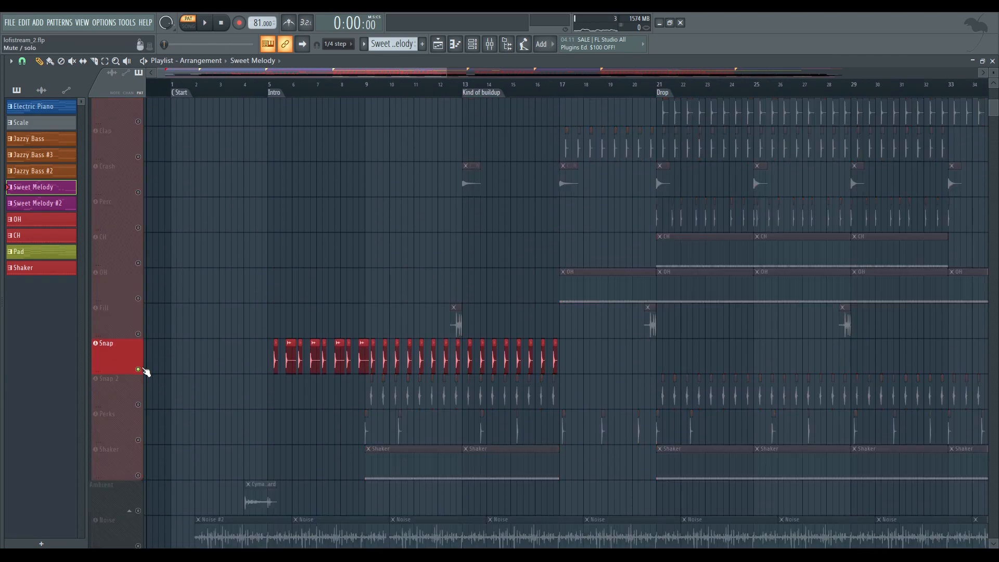
Play the soloed Snap track from the Intro section and examine its Snap and Snap #2 clips up close
{"action": "key", "text": "space"}
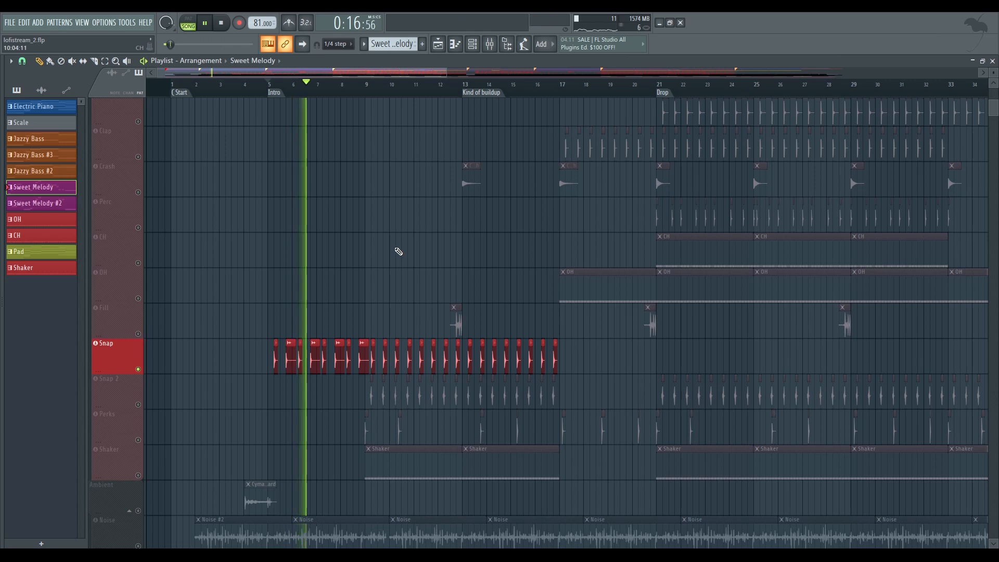
{"action": "scroll", "coordinate": [349, 333], "scroll_direction": "up", "scroll_amount": 8}
{"action": "left_click_drag", "start_coordinate": [350, 333], "coordinate": [432, 277]}
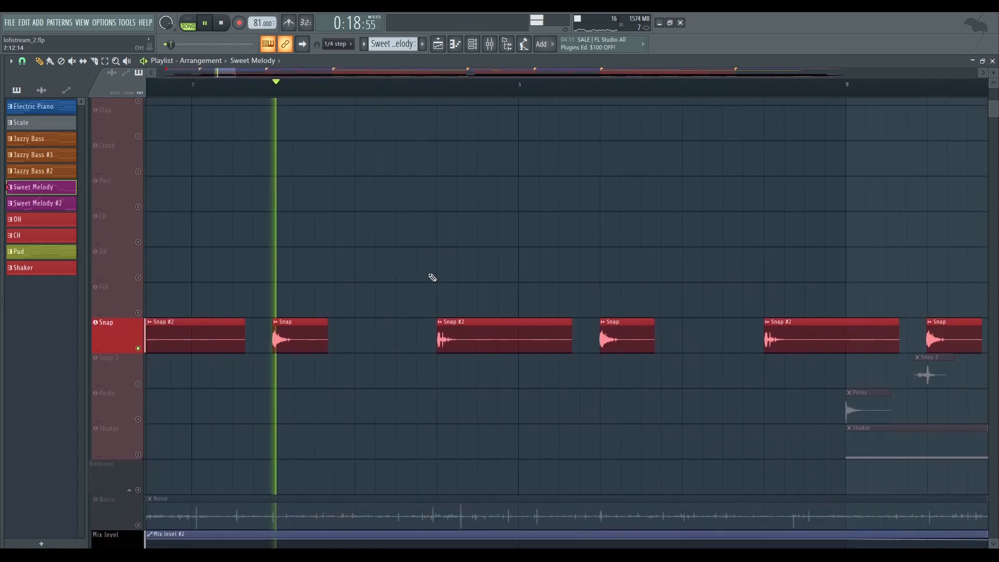
{"action": "scroll", "coordinate": [660, 307], "scroll_direction": "down", "scroll_amount": 8}
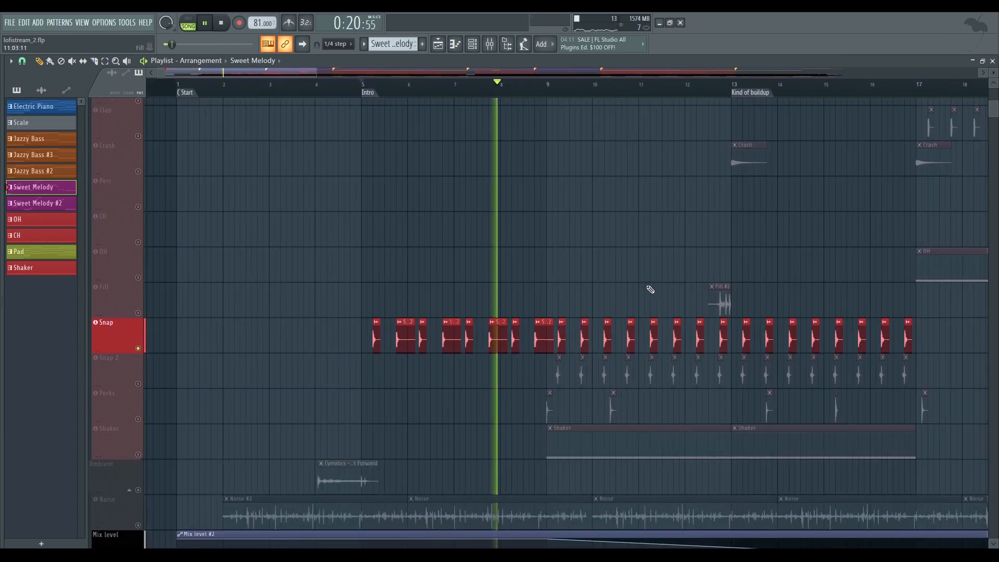
{"action": "left_click_drag", "start_coordinate": [649, 288], "coordinate": [430, 288]}
{"action": "key", "text": "space"}
Solo the Snap 2 drum track and play it from around bar 9, examining its clips up close
{"action": "right_click", "coordinate": [141, 395]}
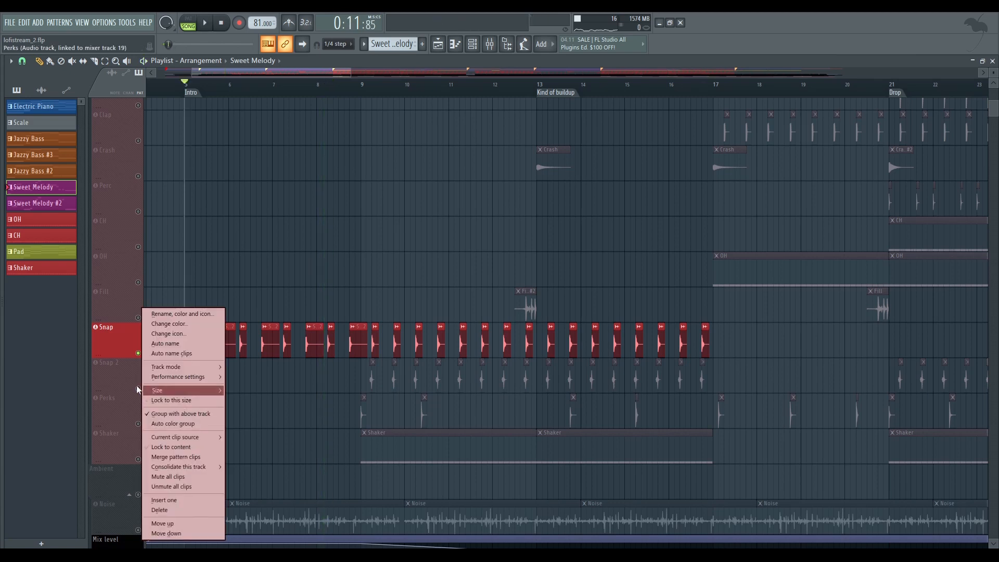
{"action": "left_click", "coordinate": [133, 381]}
{"action": "right_click", "coordinate": [138, 388]}
{"action": "left_click", "coordinate": [372, 86]}
{"action": "key", "text": "space"}
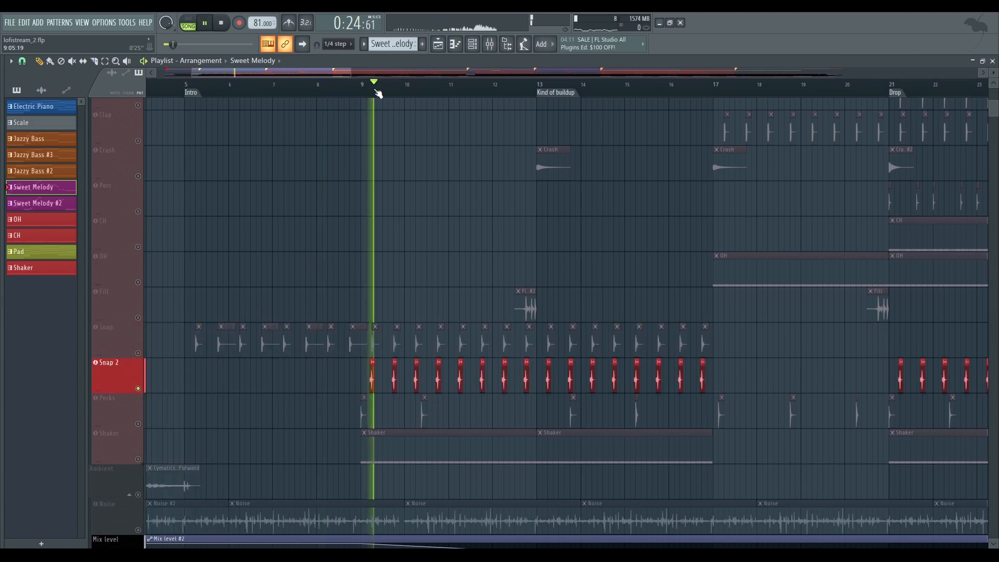
{"action": "scroll", "coordinate": [408, 112], "scroll_direction": "up", "scroll_amount": 3}
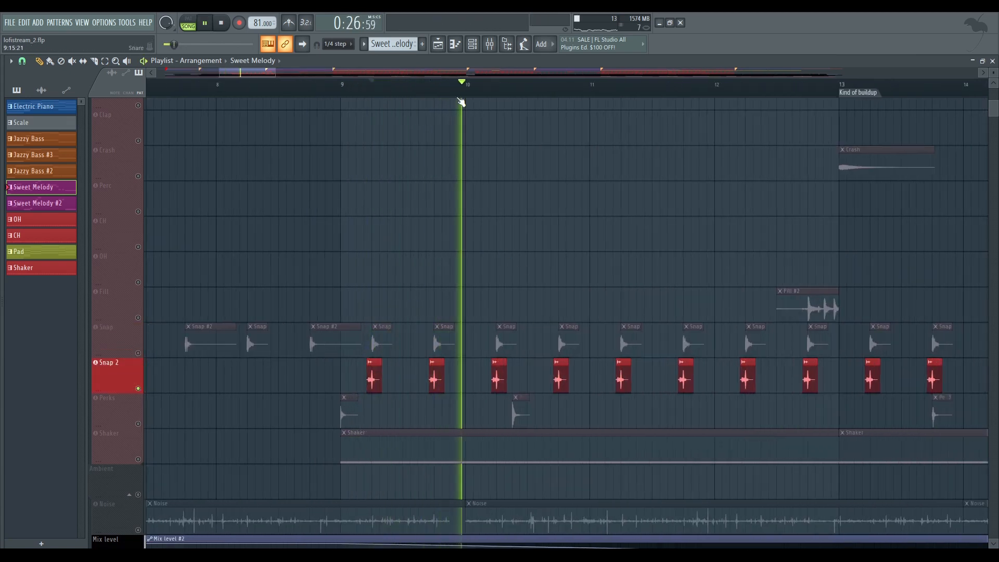
{"action": "scroll", "coordinate": [401, 306], "scroll_direction": "down", "scroll_amount": 2}
{"action": "scroll", "coordinate": [436, 308], "scroll_direction": "down", "scroll_amount": 2}
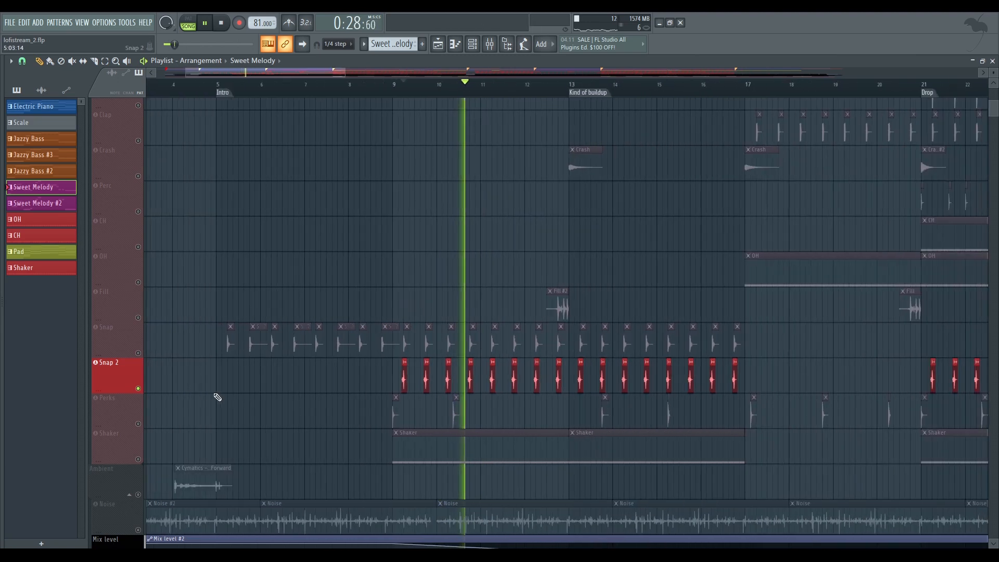
Solo the Perks track and examine its clips across the whole arrangement and around bar 9
{"action": "right_click", "coordinate": [138, 423]}
{"action": "key", "text": "space"}
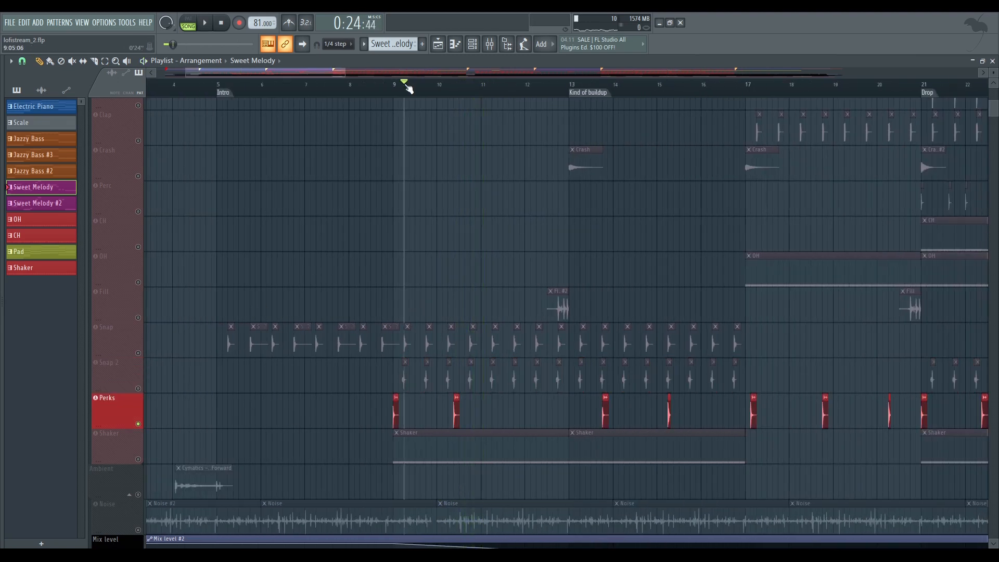
{"action": "scroll", "coordinate": [461, 147], "scroll_direction": "down", "scroll_amount": 5}
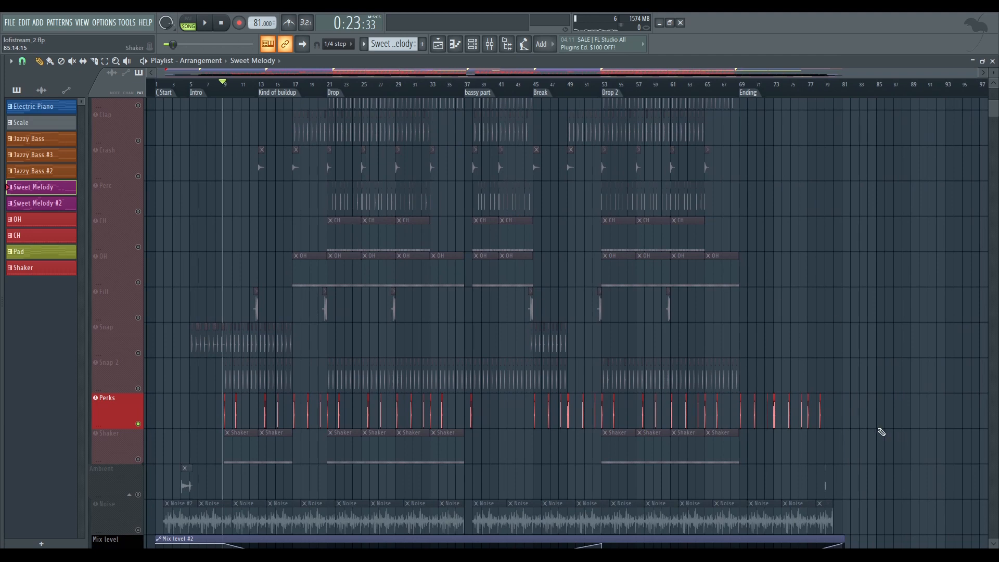
{"action": "left_click_drag", "start_coordinate": [877, 427], "coordinate": [222, 401]}
{"action": "scroll", "coordinate": [232, 239], "scroll_direction": "down", "scroll_amount": 5}
{"action": "scroll", "coordinate": [232, 87], "scroll_direction": "up", "scroll_amount": 5}
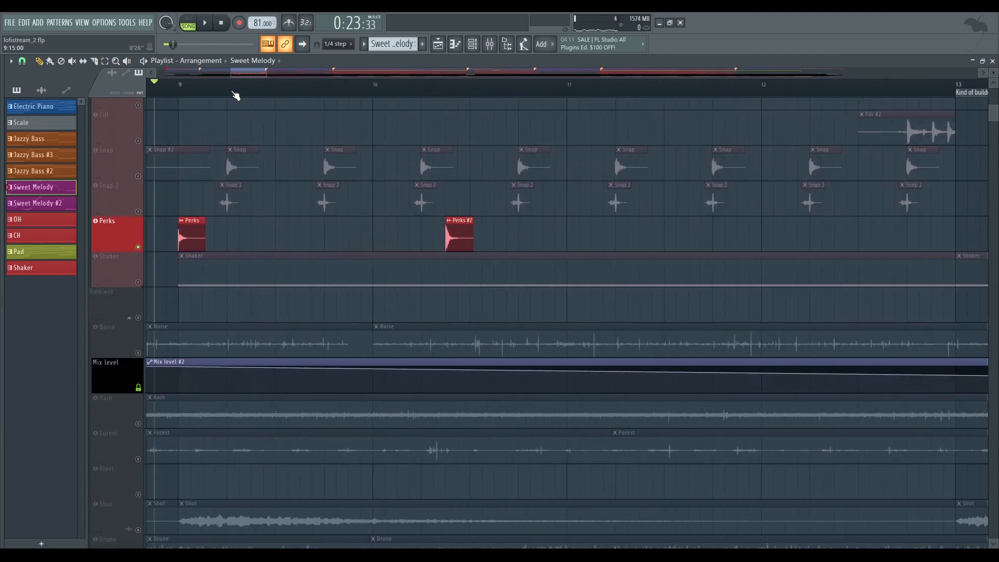
Audition the soloed Perks hits one after another from bar 9 through bar 18
{"action": "key", "text": "space"}
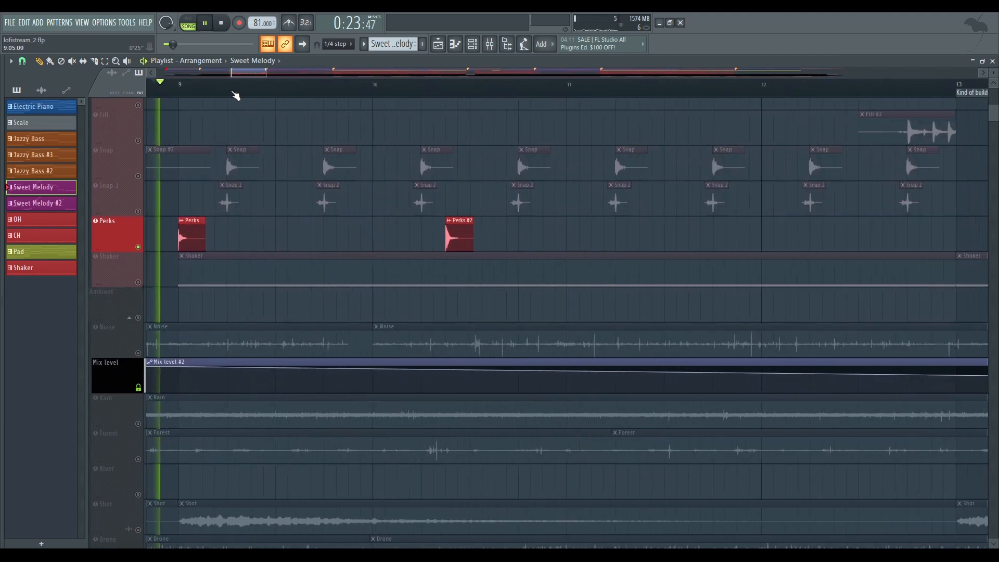
{"action": "left_click", "coordinate": [443, 87]}
{"action": "left_click_drag", "start_coordinate": [444, 217], "coordinate": [342, 223]}
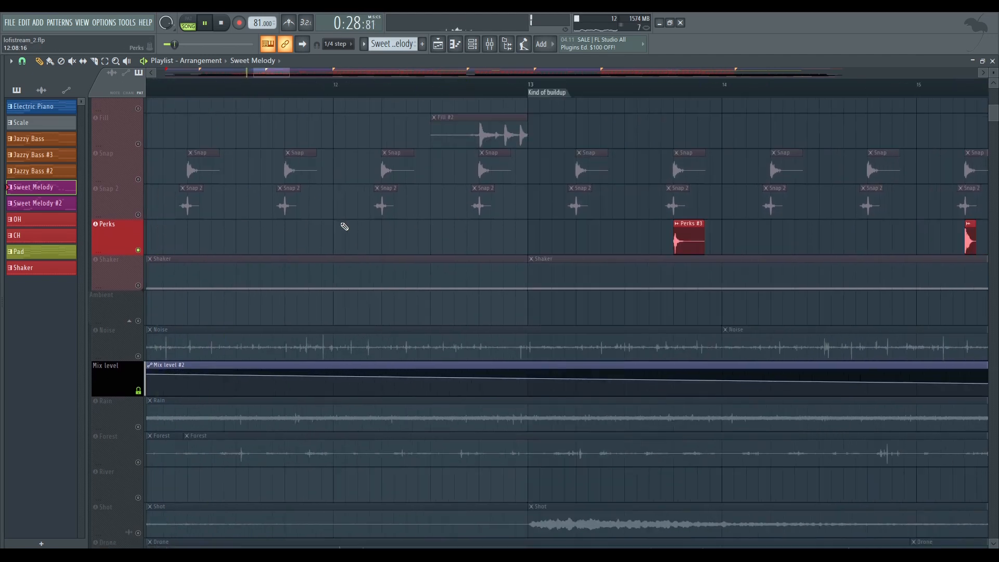
{"action": "left_click", "coordinate": [564, 85]}
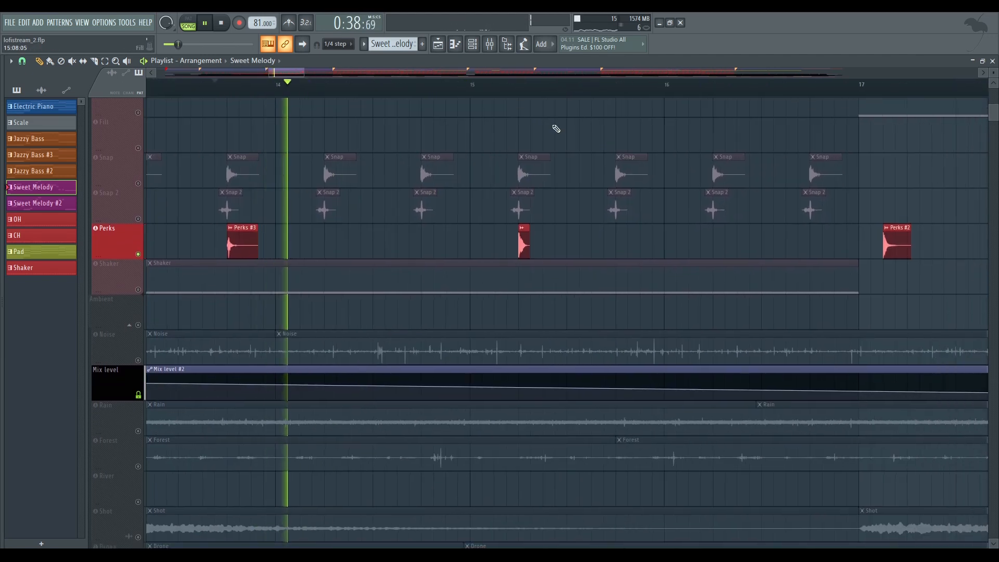
{"action": "left_click", "coordinate": [528, 87]}
{"action": "left_click", "coordinate": [578, 88]}
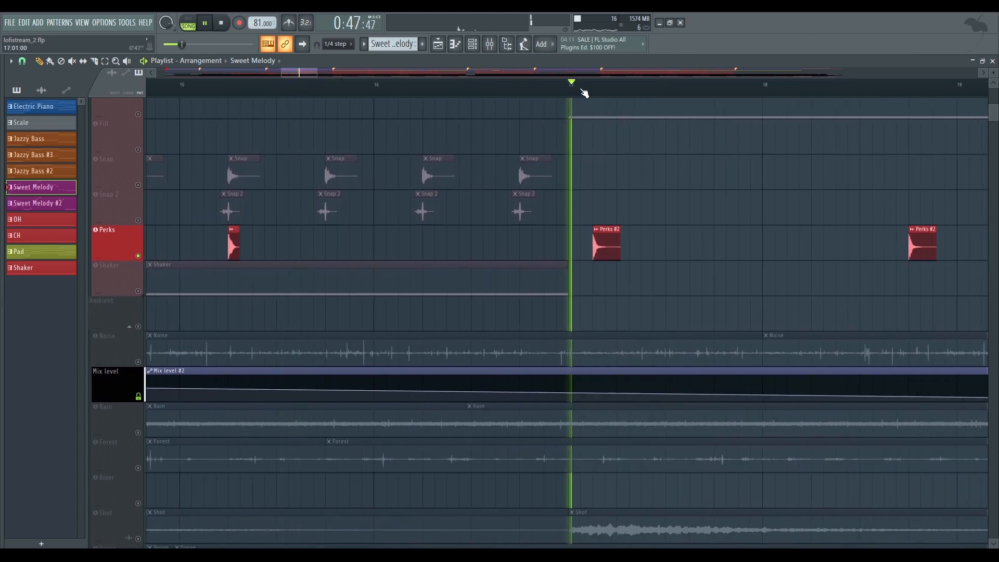
{"action": "left_click_drag", "start_coordinate": [751, 205], "coordinate": [468, 196]}
{"action": "left_click", "coordinate": [587, 88]}
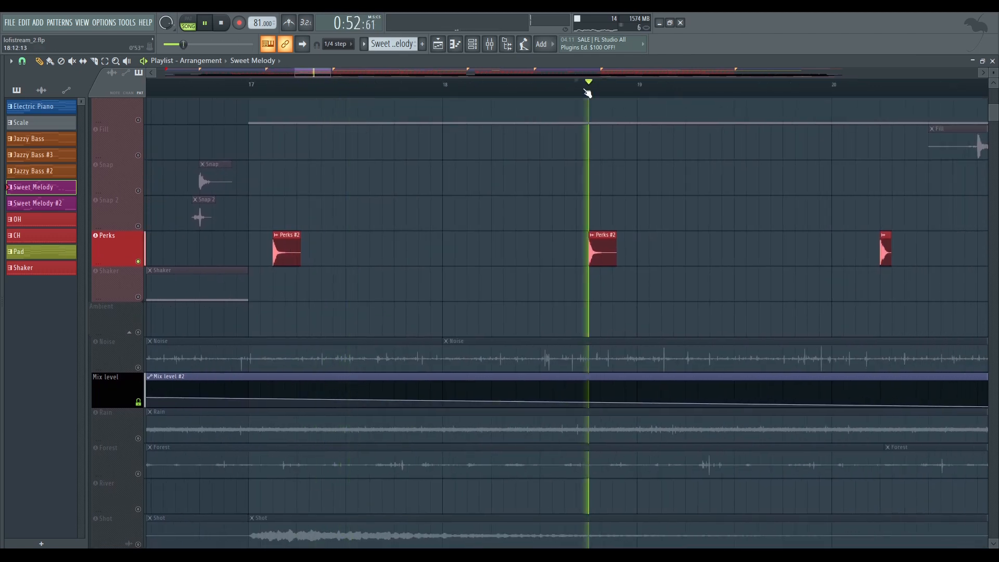
Enable the Fill track alongside Perks and play its Fill #2 clip just before the Kind of buildup section
{"action": "scroll", "coordinate": [587, 93], "scroll_direction": "down", "scroll_amount": 6}
{"action": "left_click_drag", "start_coordinate": [863, 252], "coordinate": [207, 245]}
{"action": "scroll", "coordinate": [383, 236], "scroll_direction": "up", "scroll_amount": 3}
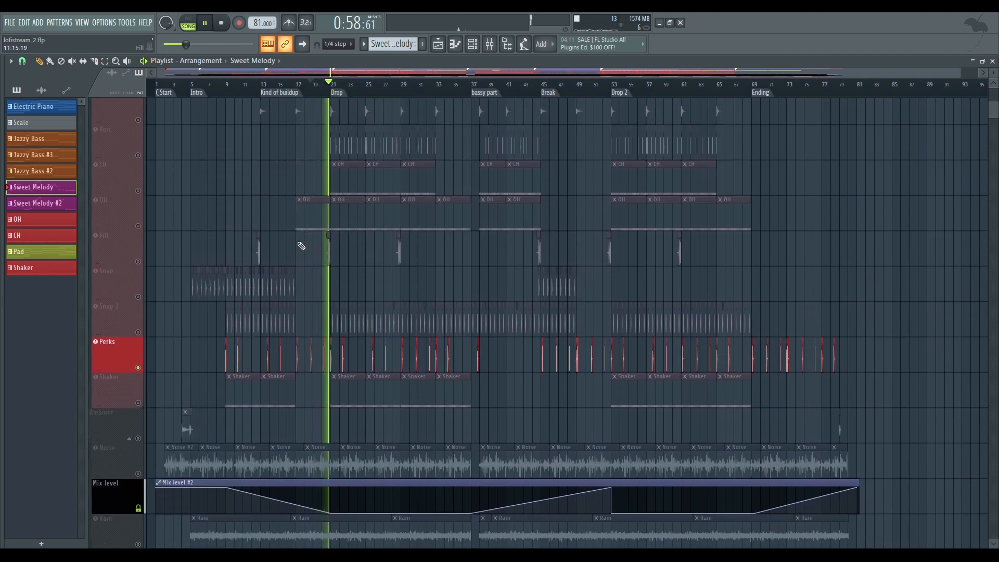
{"action": "scroll", "coordinate": [266, 282], "scroll_direction": "up", "scroll_amount": 2}
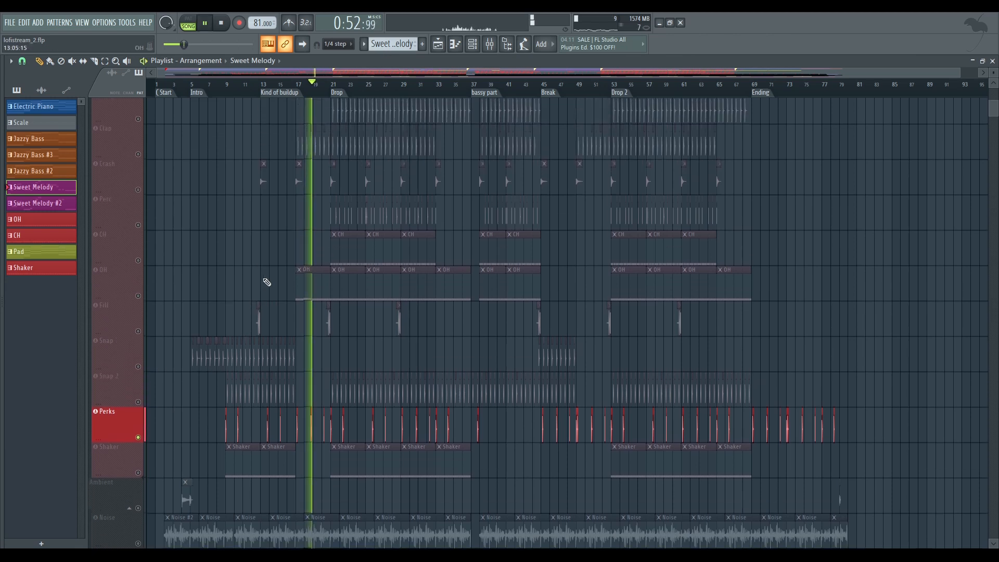
{"action": "key", "text": "space"}
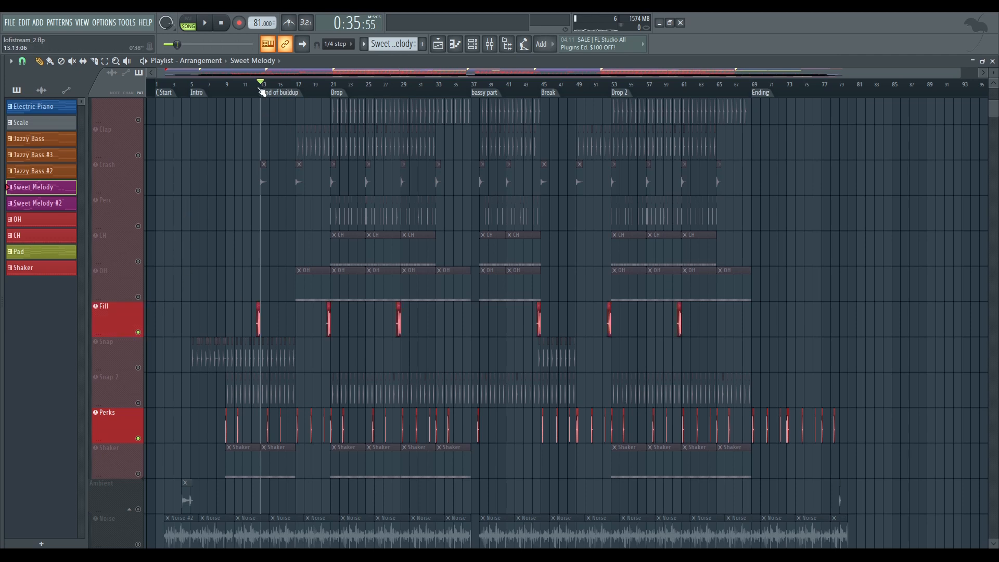
{"action": "key", "text": "space"}
{"action": "scroll", "coordinate": [291, 90], "scroll_direction": "up", "scroll_amount": 5}
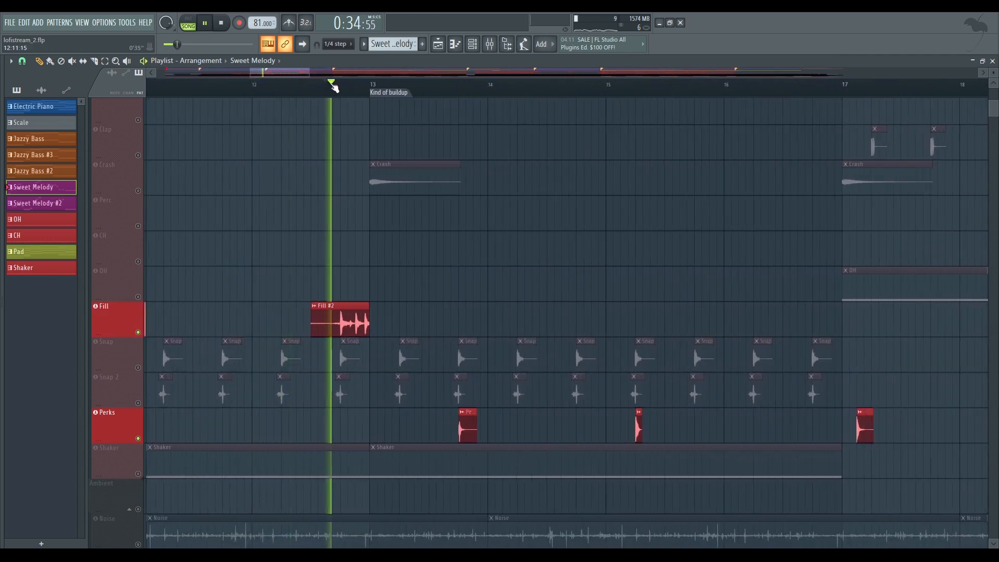
{"action": "scroll", "coordinate": [334, 87], "scroll_direction": "down", "scroll_amount": 5}
{"action": "key", "text": "space"}
Enable the Kick track and play the fill leading into the Kind of buildup section
{"action": "scroll", "coordinate": [333, 143], "scroll_direction": "up", "scroll_amount": 4}
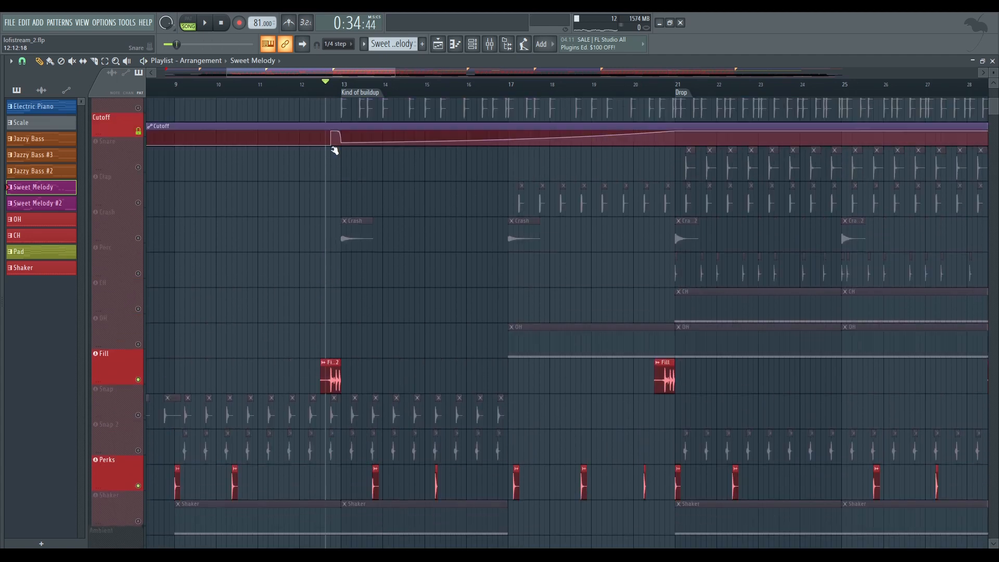
{"action": "scroll", "coordinate": [357, 130], "scroll_direction": "down", "scroll_amount": 1}
{"action": "scroll", "coordinate": [358, 130], "scroll_direction": "up", "scroll_amount": 2}
{"action": "left_click", "coordinate": [138, 236]}
{"action": "scroll", "coordinate": [356, 221], "scroll_direction": "down", "scroll_amount": 2}
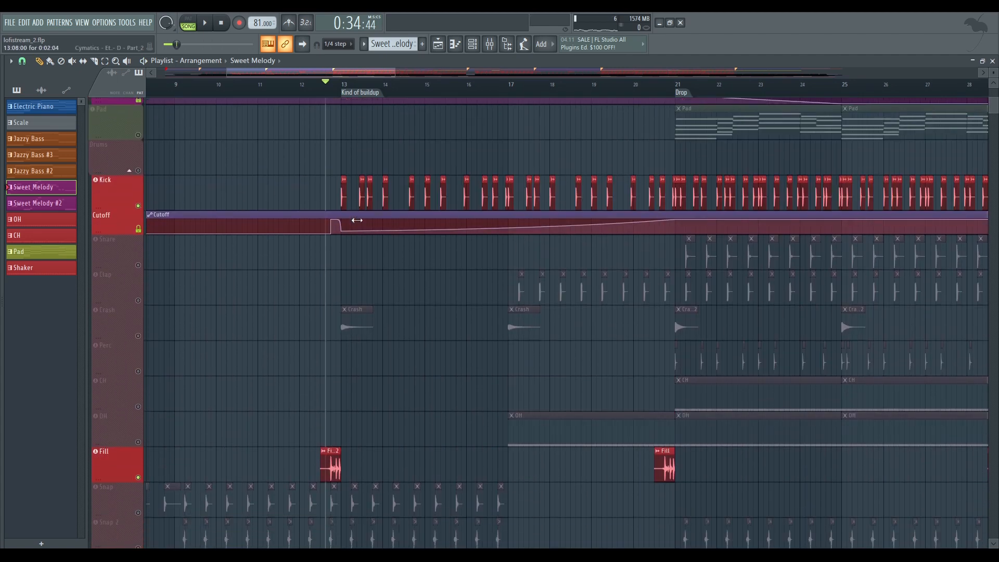
{"action": "key", "text": "space"}
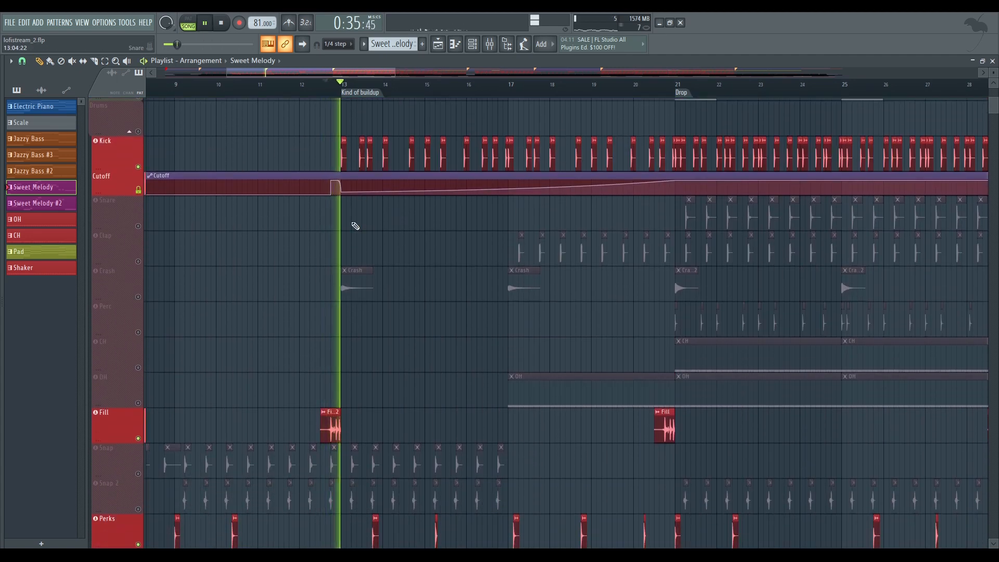
{"action": "key", "text": "space"}
Enable the Crash track and play the transition into bar 13 with the crash included
{"action": "left_click", "coordinate": [139, 297]}
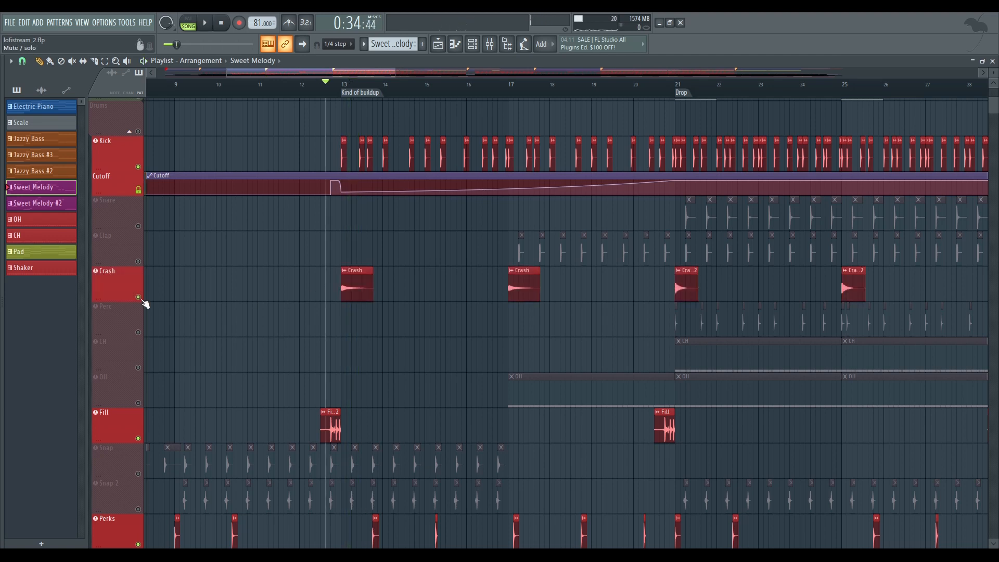
{"action": "scroll", "coordinate": [260, 288], "scroll_direction": "down", "scroll_amount": 3}
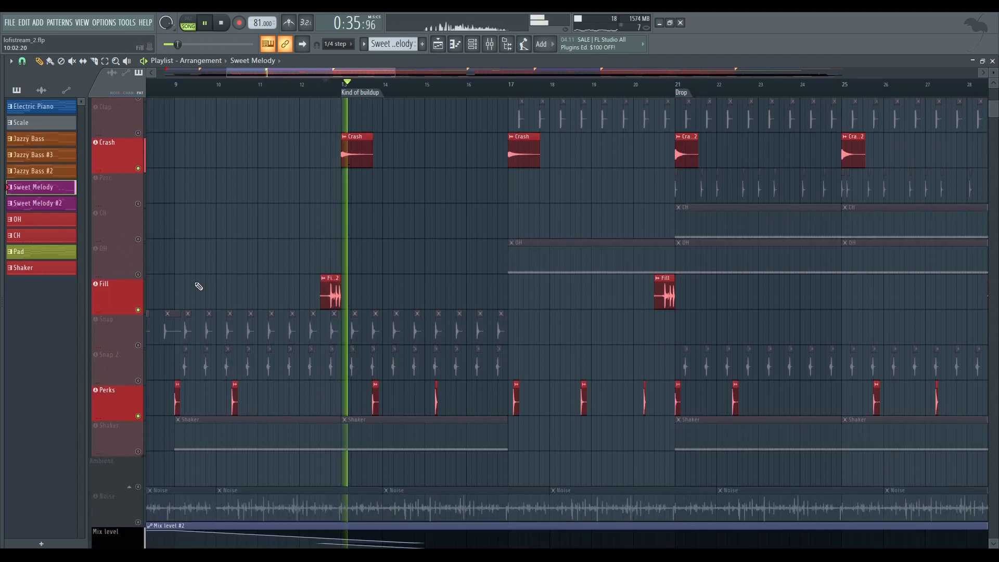
{"action": "key", "text": "space"}
Enable the Snap, Snap 2 and Shaker tracks
{"action": "left_click", "coordinate": [139, 332]}
{"action": "left_click", "coordinate": [139, 367]}
{"action": "scroll", "coordinate": [250, 299], "scroll_direction": "down", "scroll_amount": 3}
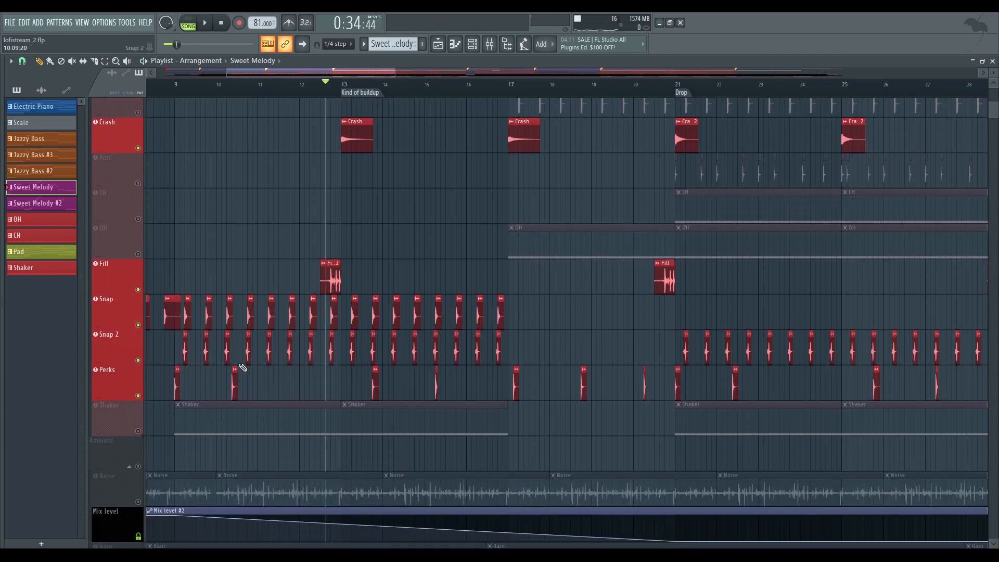
{"action": "left_click", "coordinate": [138, 297]}
Open the Shaker pattern in the piano roll and inspect its repeated C5 notes and velocities
{"action": "double_click", "coordinate": [259, 276]}
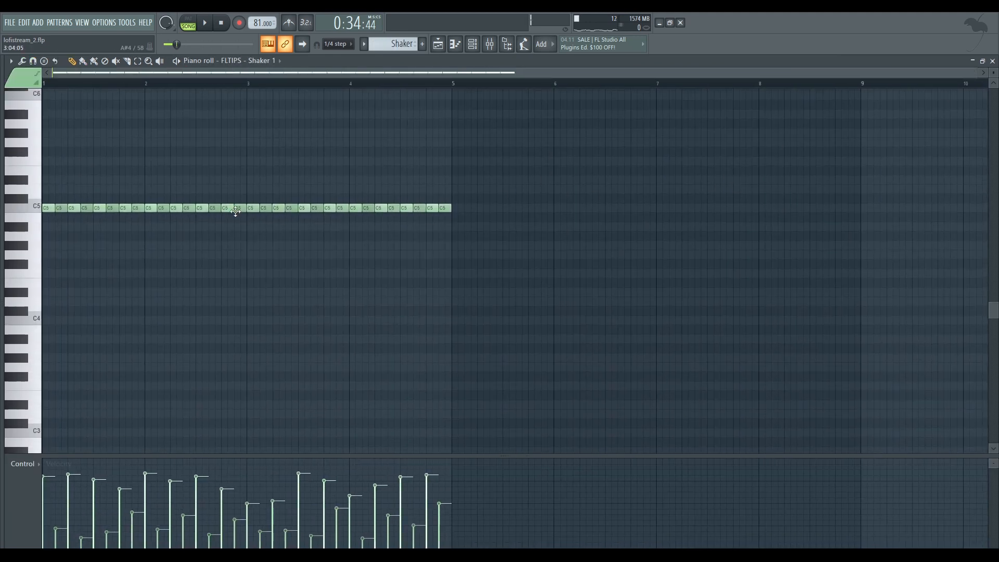
{"action": "left_click_drag", "start_coordinate": [495, 185], "coordinate": [49, 249]}
{"action": "key", "text": "space"}
Show the note pan values for the Shaker notes and play the pattern to hear the panning
{"action": "left_click", "coordinate": [23, 463]}
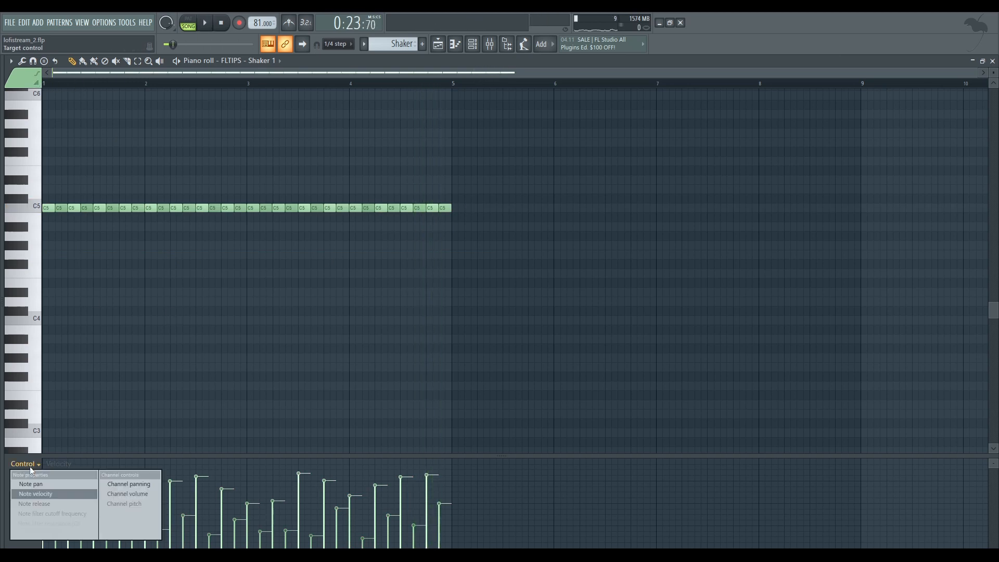
{"action": "left_click", "coordinate": [51, 485]}
{"action": "key", "text": "space"}
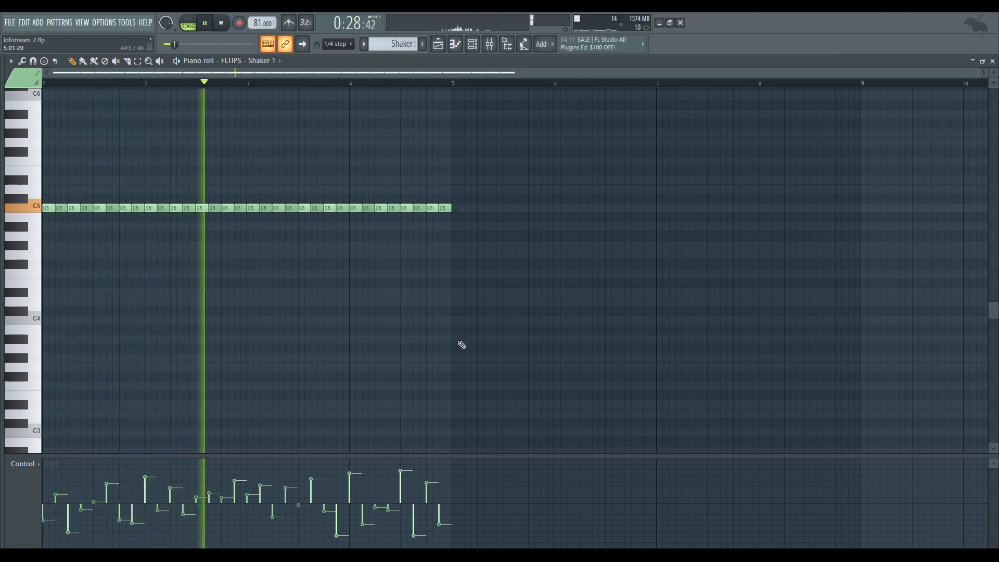
{"action": "key", "text": "space"}
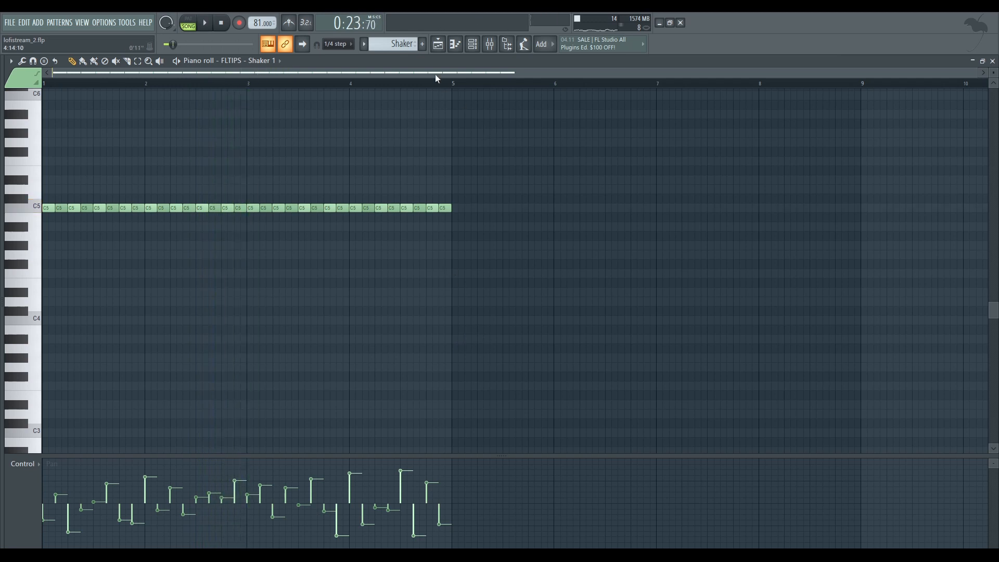
Return to the playlist and place the playhead at bar 17
{"action": "key", "text": "F5"}
{"action": "scroll", "coordinate": [410, 76], "scroll_direction": "down", "scroll_amount": 5}
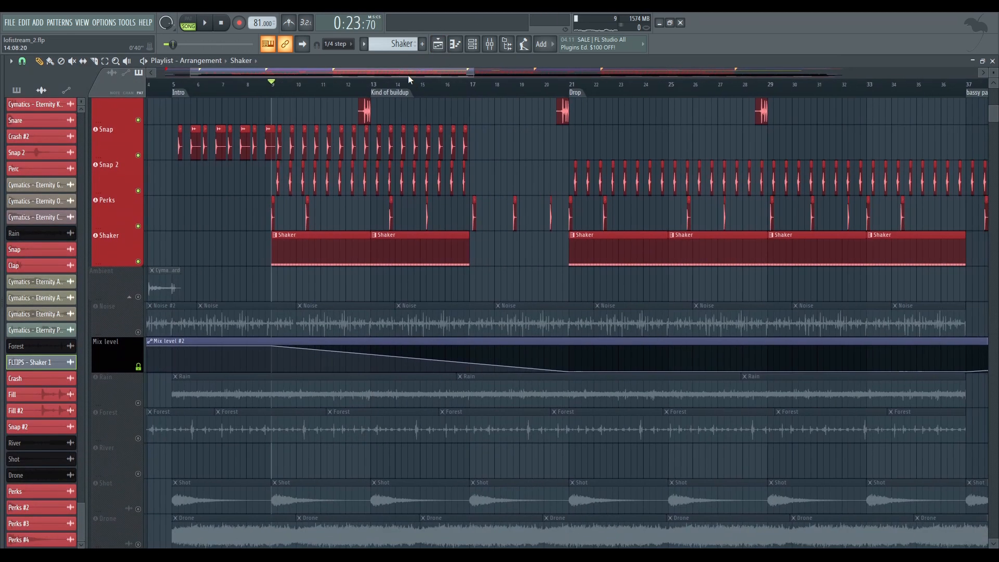
{"action": "scroll", "coordinate": [453, 231], "scroll_direction": "up", "scroll_amount": 10}
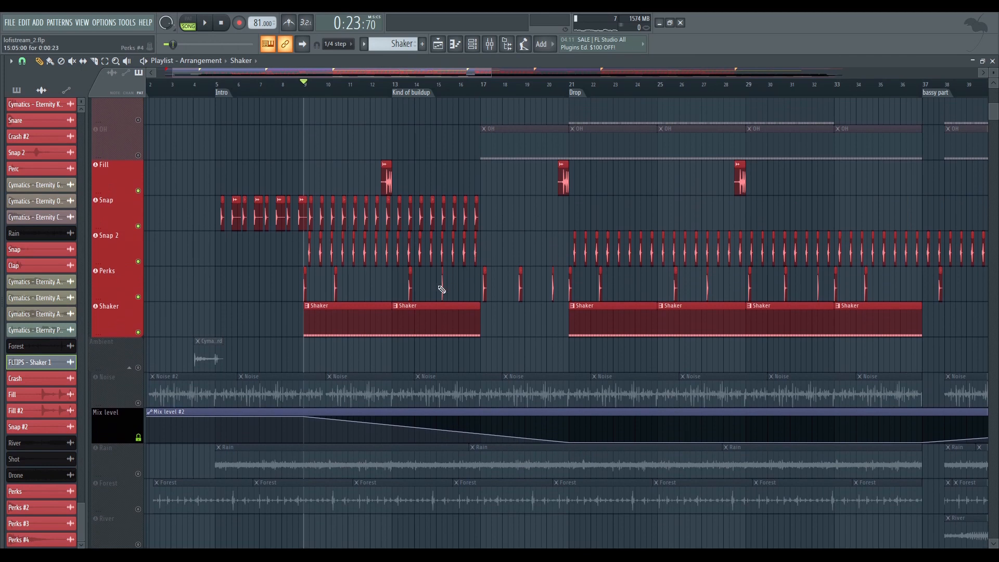
{"action": "scroll", "coordinate": [398, 245], "scroll_direction": "right", "scroll_amount": 2}
{"action": "scroll", "coordinate": [397, 245], "scroll_direction": "up", "scroll_amount": 6}
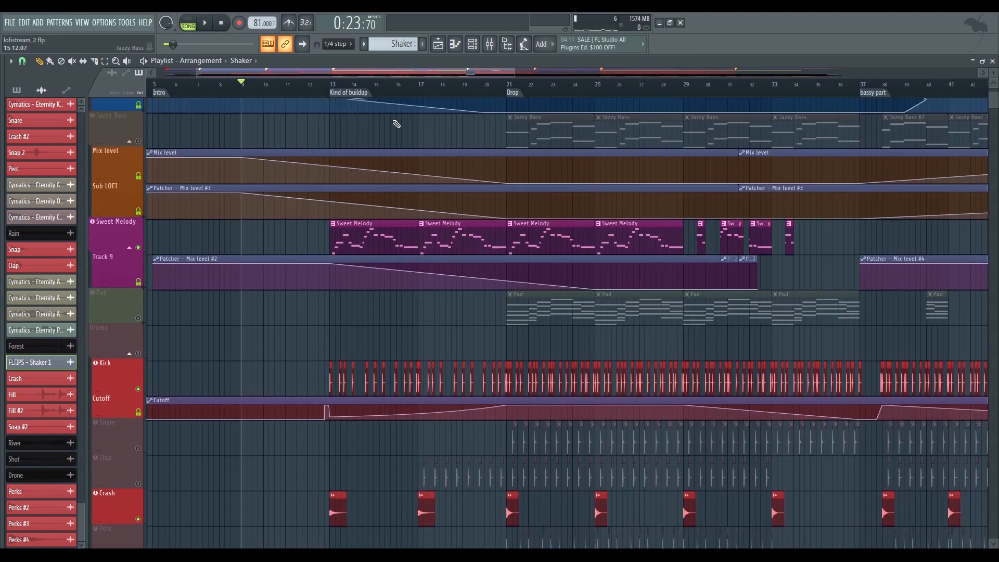
{"action": "left_click", "coordinate": [421, 84]}
{"action": "scroll", "coordinate": [398, 122], "scroll_direction": "up", "scroll_amount": 3}
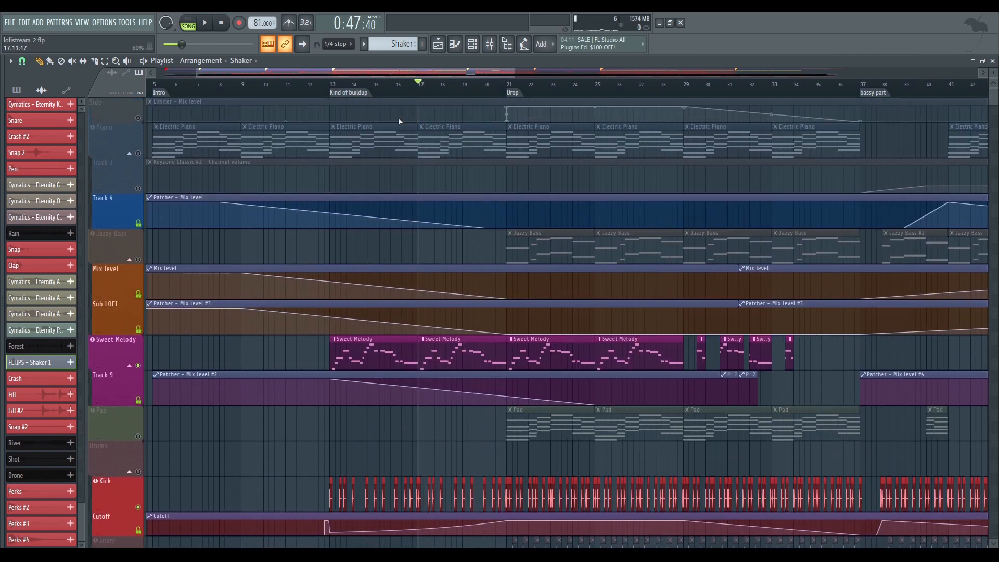
Re-enable all the tracks and briefly play the full mix from bar 17
{"action": "left_click", "coordinate": [139, 118]}
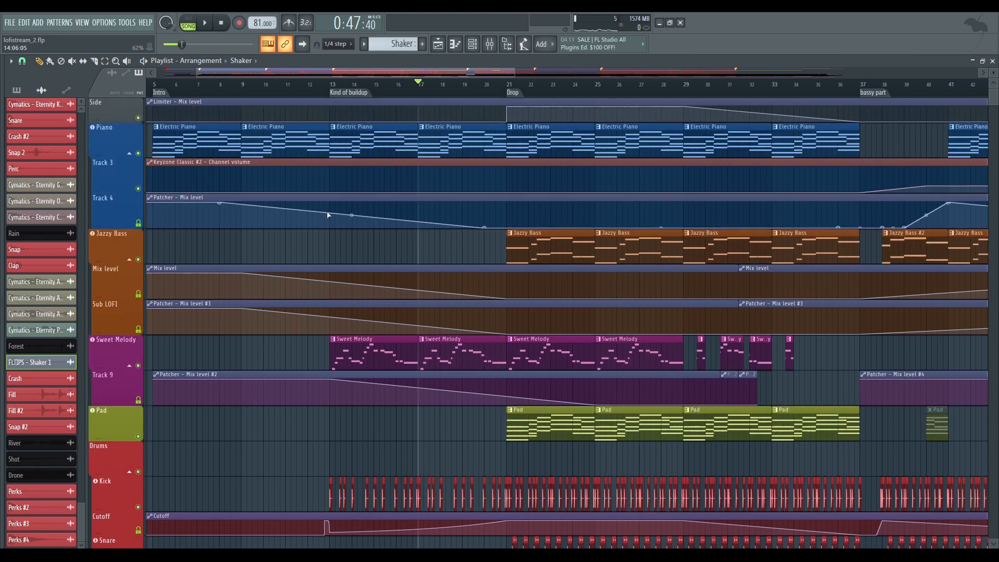
{"action": "scroll", "coordinate": [457, 133], "scroll_direction": "down", "scroll_amount": 7}
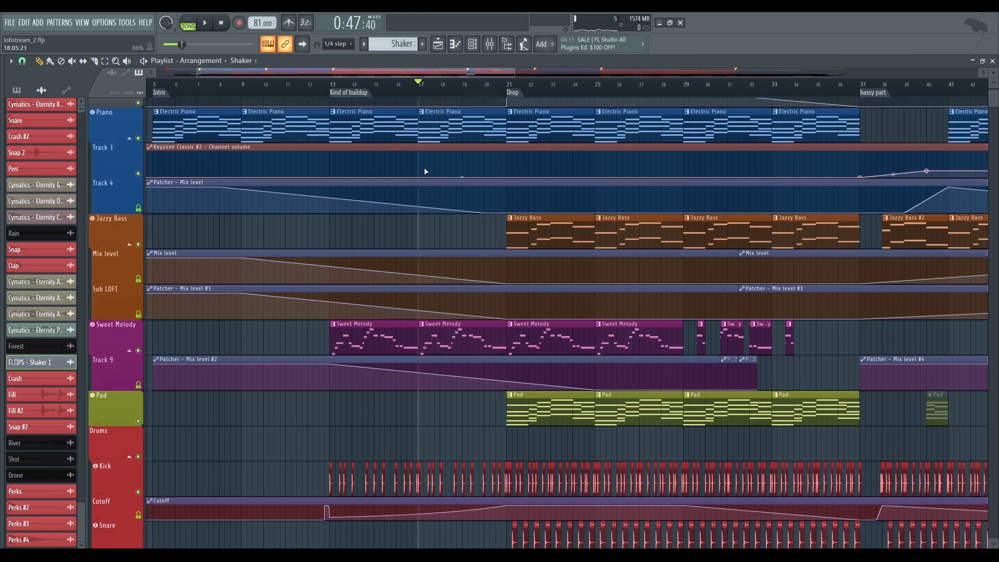
{"action": "scroll", "coordinate": [415, 157], "scroll_direction": "up", "scroll_amount": 3}
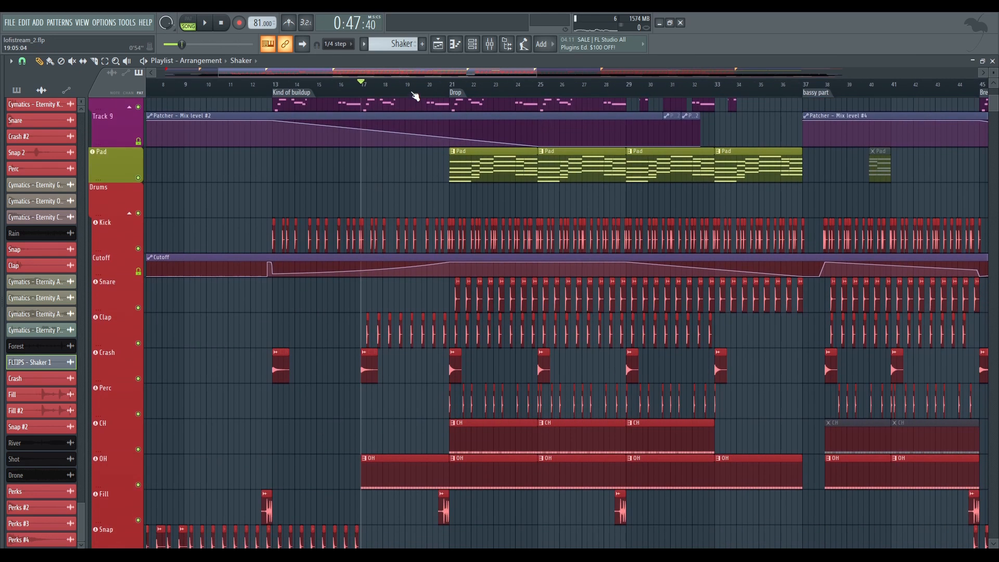
{"action": "key", "text": "space"}
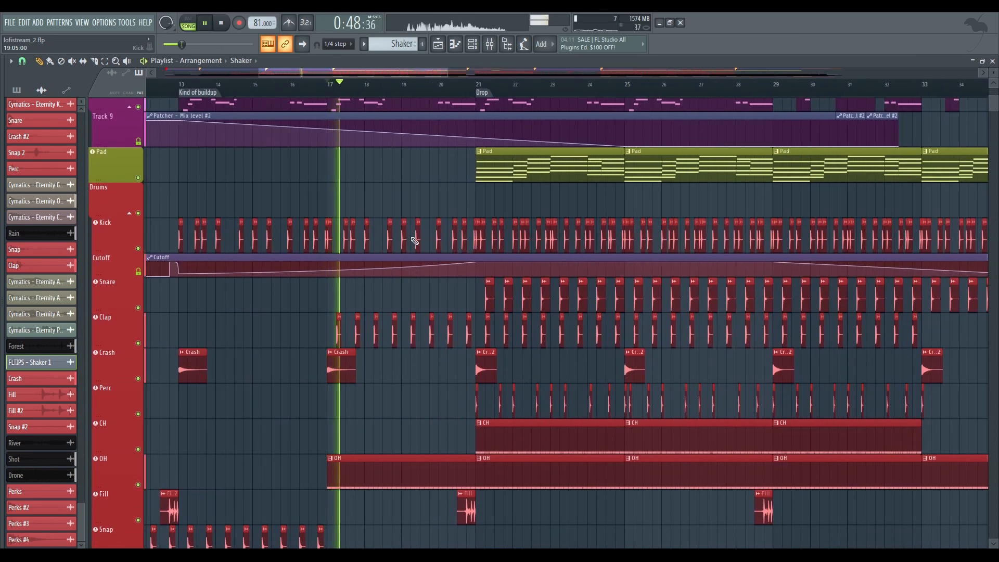
{"action": "key", "text": "space"}
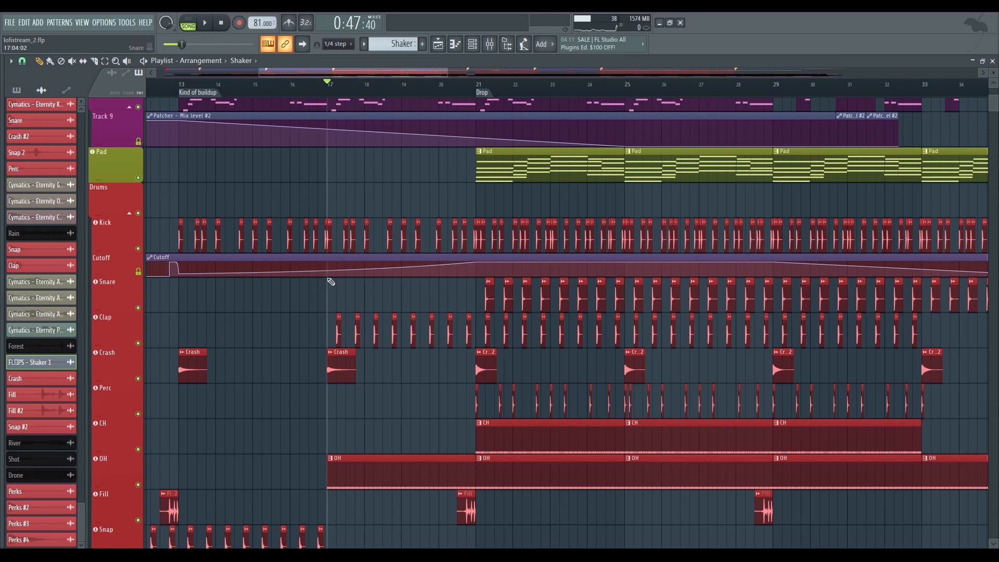
Play the full mix again from bar 17 while looking over the drum tracks
{"action": "key", "text": "space"}
{"action": "scroll", "coordinate": [323, 260], "scroll_direction": "down", "scroll_amount": 3}
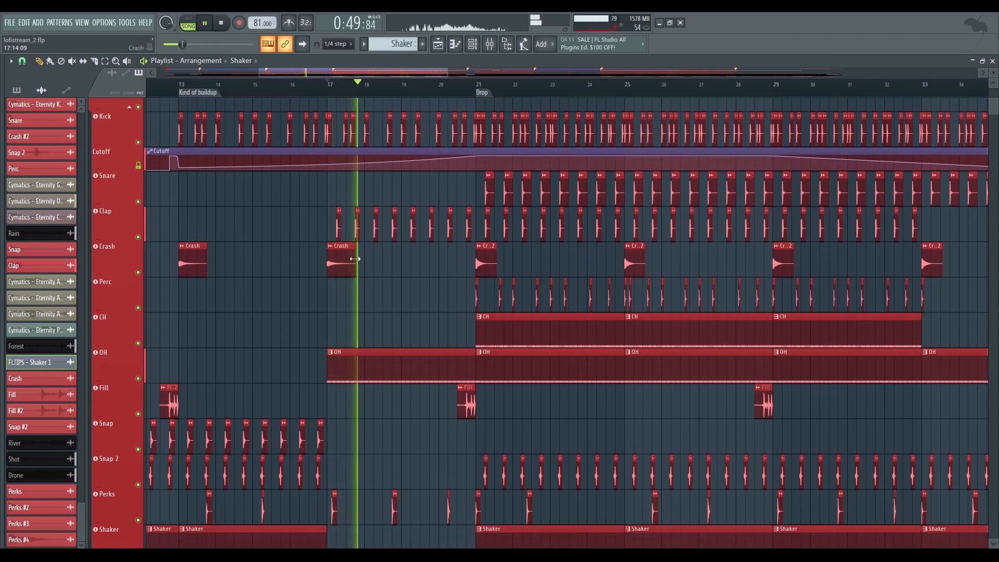
{"action": "key", "text": "space"}
{"action": "scroll", "coordinate": [341, 260], "scroll_direction": "down", "scroll_amount": 3}
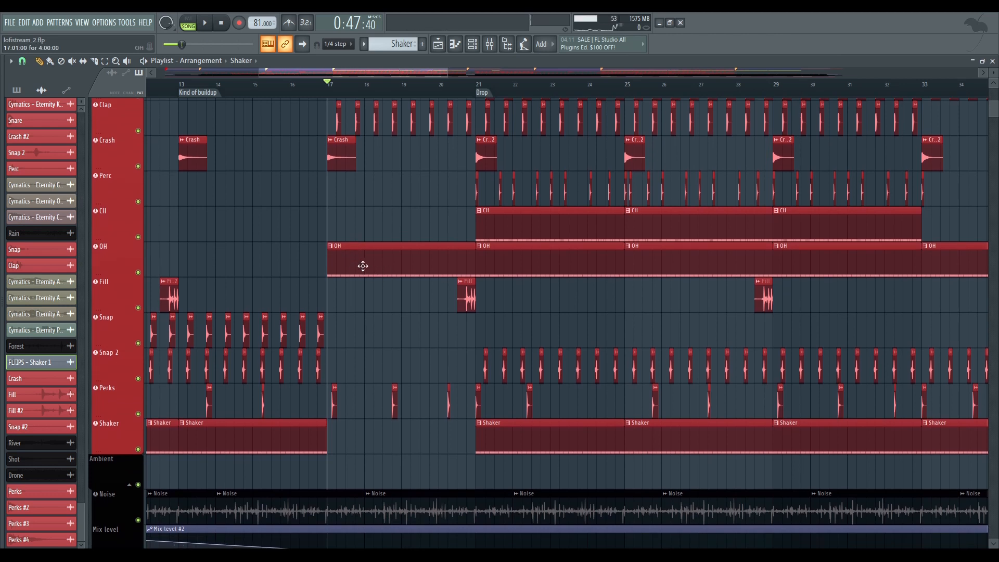
Open the OH pattern in the piano roll, show its note velocities, and play it with the song
{"action": "double_click", "coordinate": [381, 256]}
{"action": "key", "text": "space"}
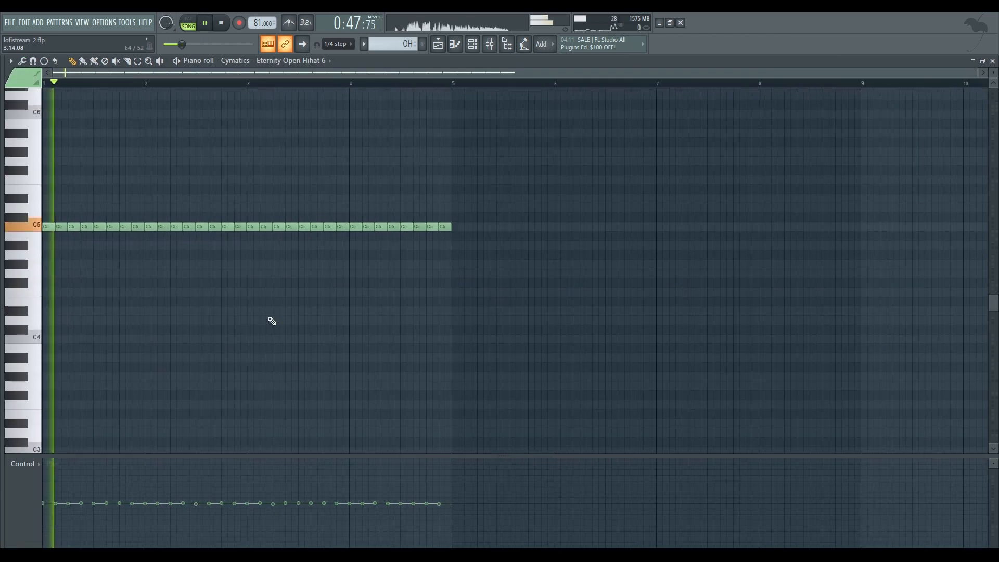
{"action": "left_click", "coordinate": [23, 463]}
{"action": "left_click", "coordinate": [42, 491]}
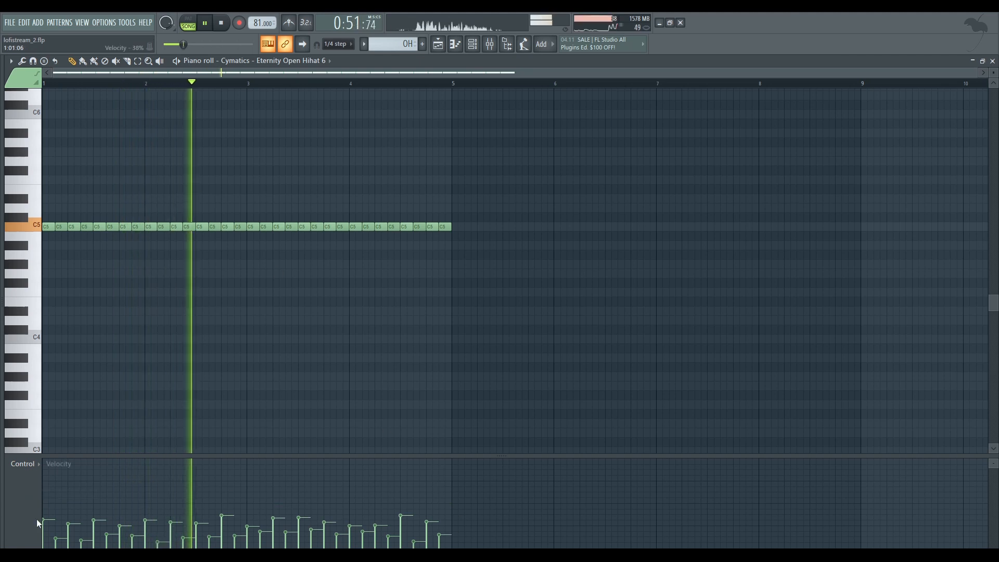
{"action": "key", "text": "space"}
Return to the playlist and look over the tracks from Ambient and Vocals back up to Piano
{"action": "left_click", "coordinate": [438, 43]}
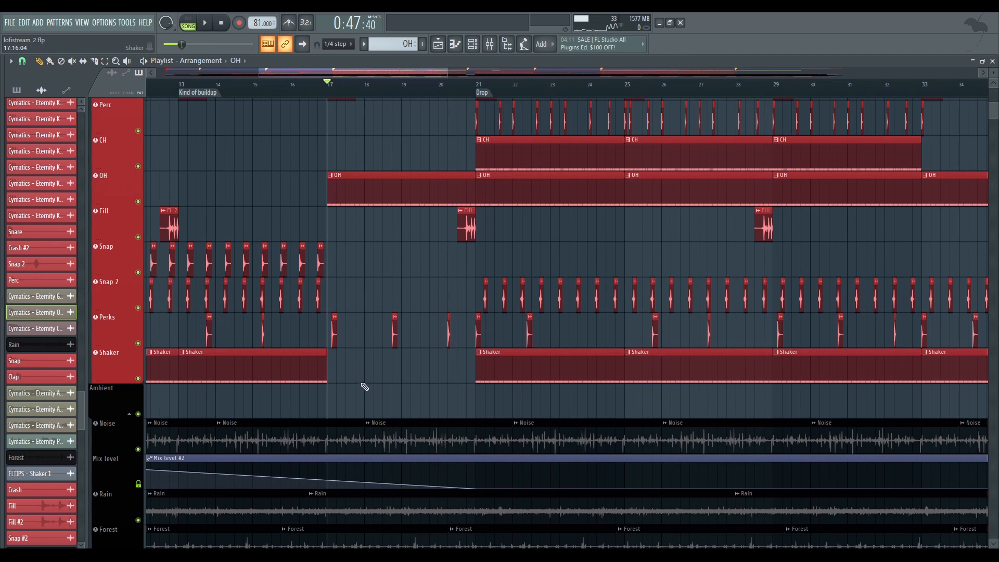
{"action": "scroll", "coordinate": [484, 297], "scroll_direction": "down", "scroll_amount": 8}
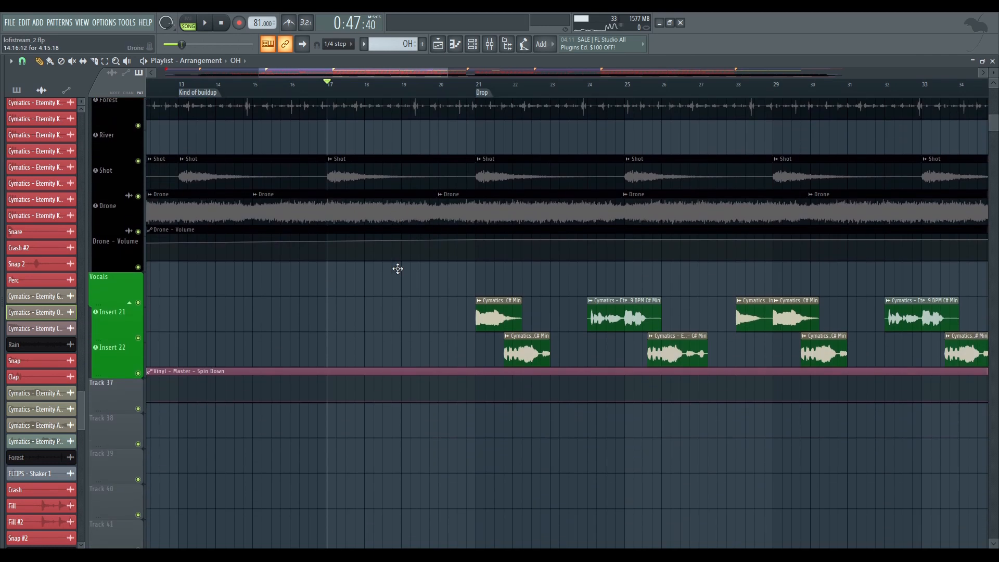
{"action": "scroll", "coordinate": [407, 255], "scroll_direction": "up", "scroll_amount": 15}
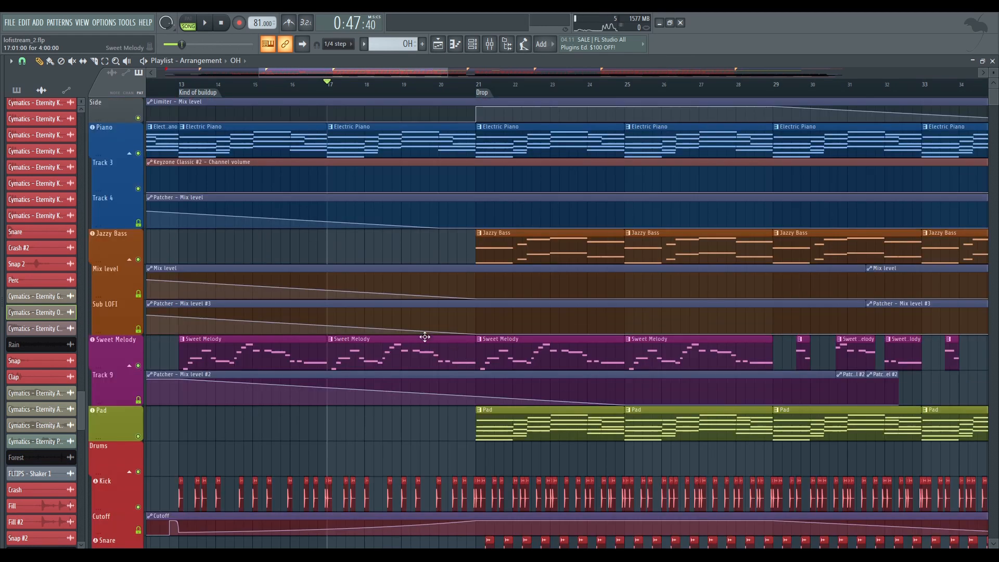
Move the playhead to the Drop marker and look over the instrument and drum tracks across the full arrangement
{"action": "left_click", "coordinate": [492, 96]}
{"action": "scroll", "coordinate": [491, 95], "scroll_direction": "down", "scroll_amount": 7}
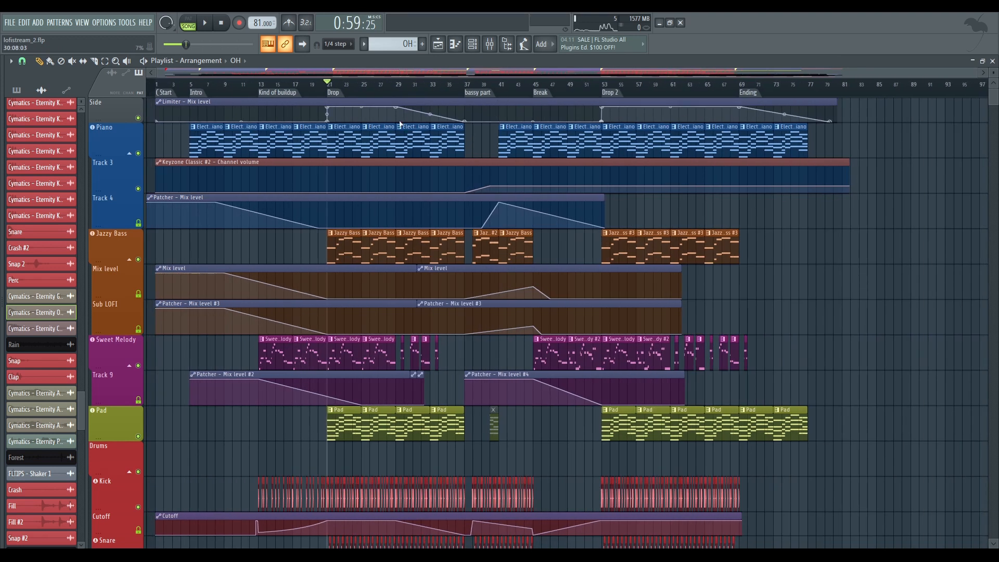
{"action": "scroll", "coordinate": [271, 234], "scroll_direction": "down", "scroll_amount": 3}
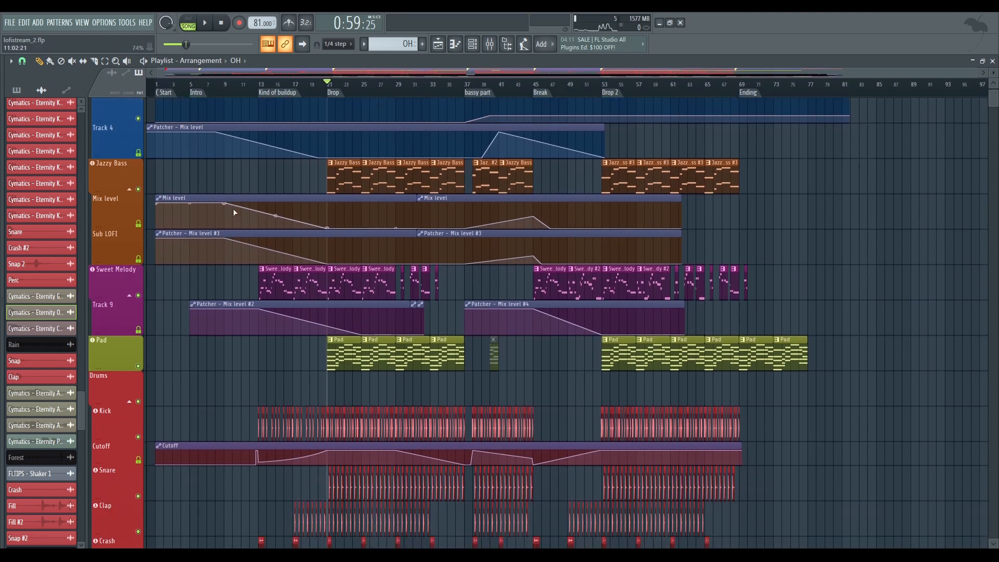
{"action": "scroll", "coordinate": [233, 218], "scroll_direction": "up", "scroll_amount": 3}
Solo the Jazzy Bass track, play it from the Drop, and open its first pattern in the piano roll
{"action": "right_click", "coordinate": [138, 259]}
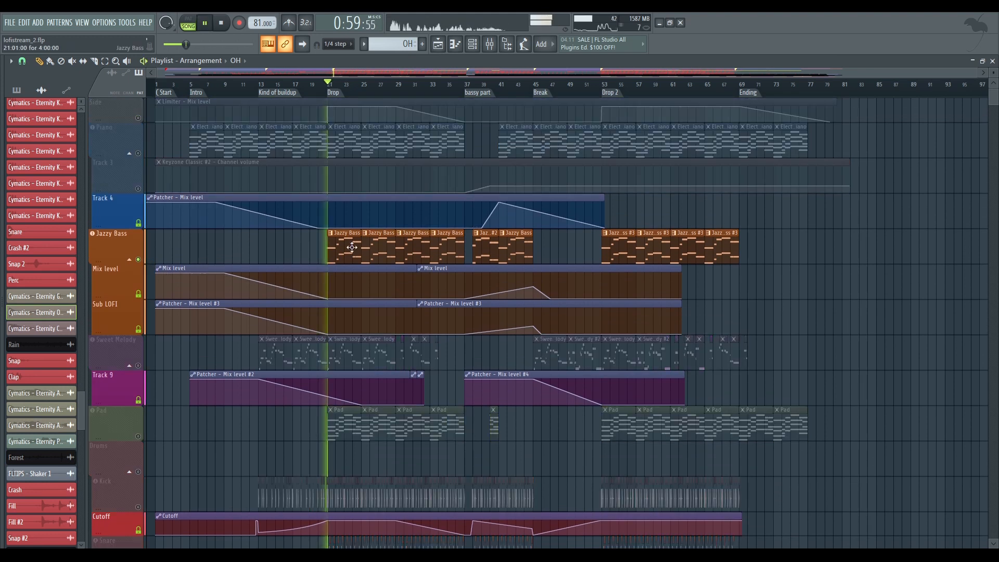
{"action": "double_click", "coordinate": [344, 248]}
{"action": "scroll", "coordinate": [409, 198], "scroll_direction": "down", "scroll_amount": 5}
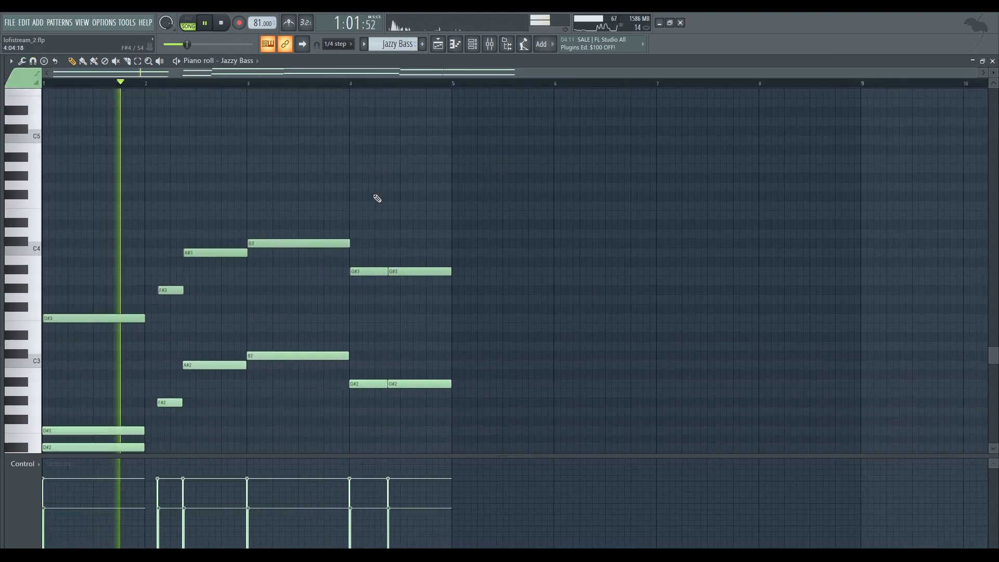
Stop playback and inspect the Jazzy Bass and 3x Osc instruments from the channel rack
{"action": "left_click", "coordinate": [474, 47]}
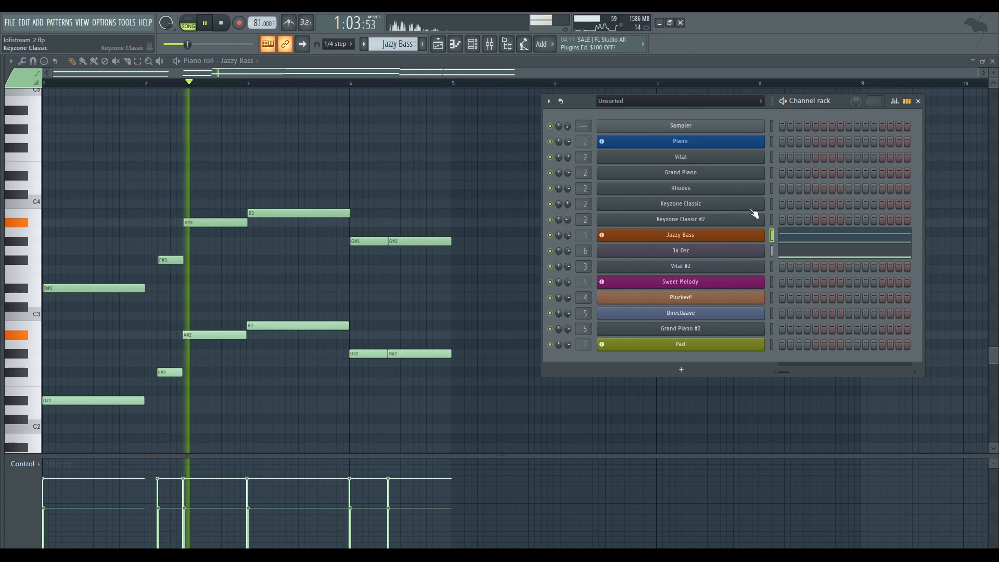
{"action": "key", "text": "space"}
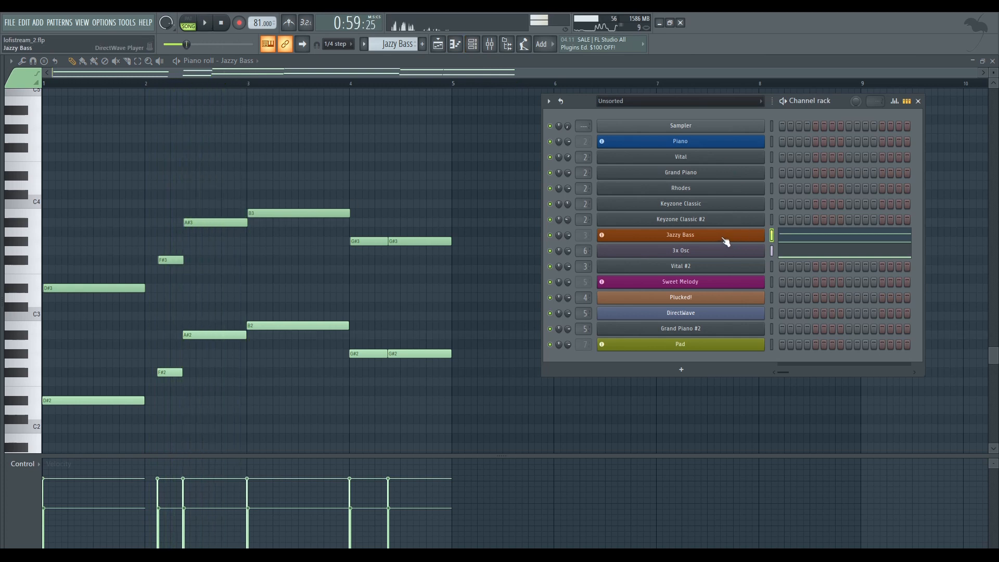
{"action": "left_click", "coordinate": [725, 239]}
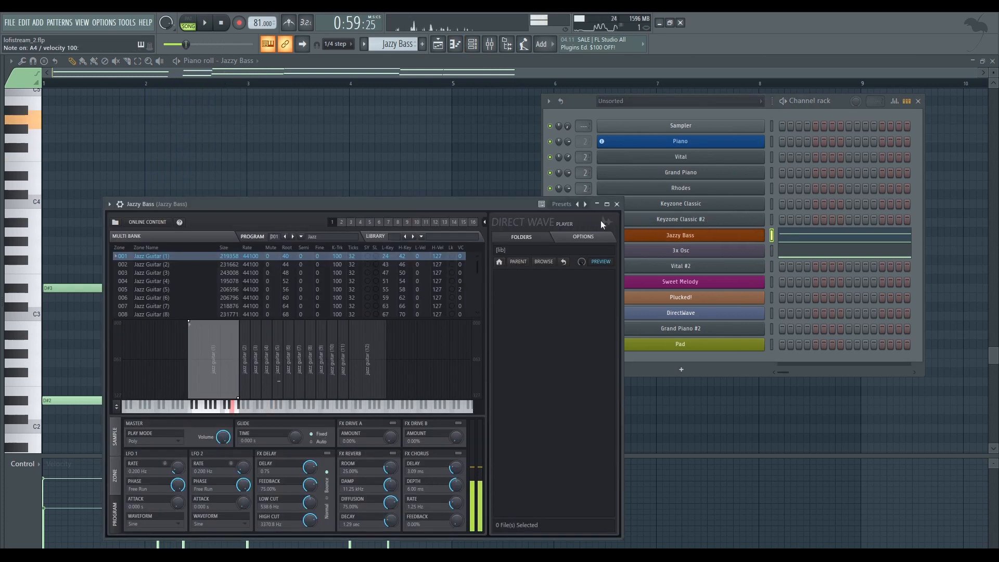
{"action": "left_click", "coordinate": [695, 239]}
{"action": "left_click", "coordinate": [737, 252]}
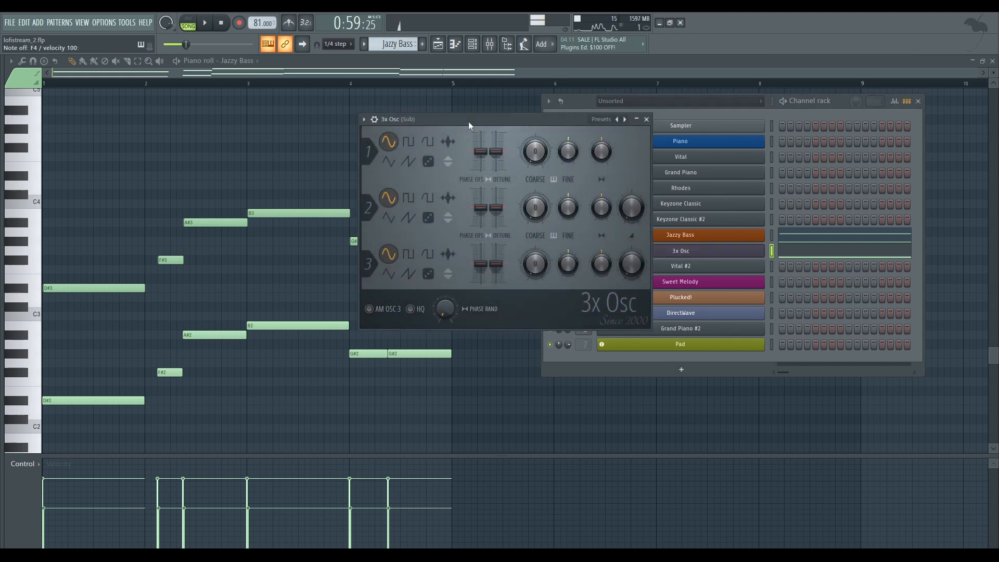
{"action": "left_click", "coordinate": [647, 120]}
Return to the playlist, re-enable the Pad track, and open its pattern in the piano roll
{"action": "left_click", "coordinate": [438, 51]}
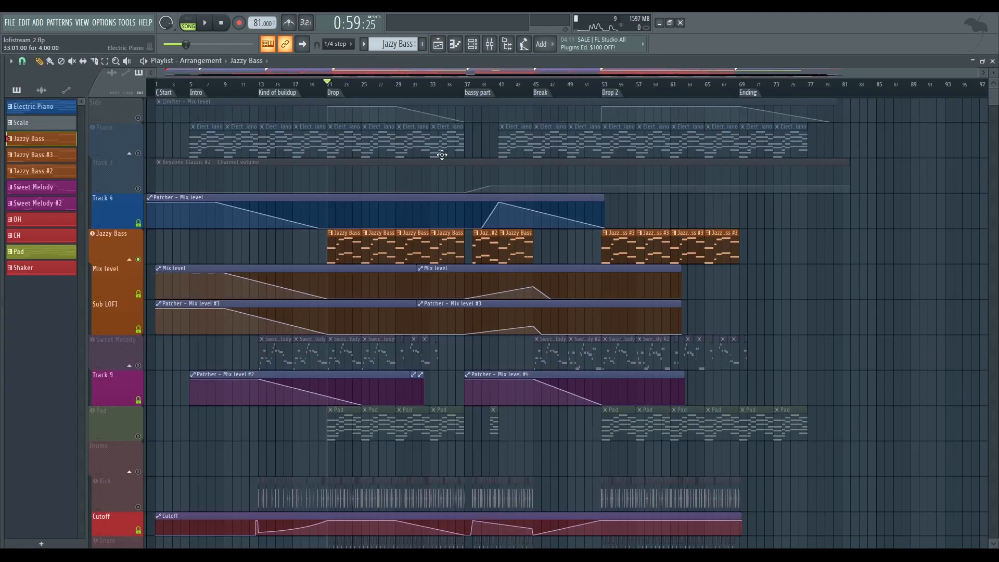
{"action": "scroll", "coordinate": [441, 155], "scroll_direction": "down", "scroll_amount": 5}
{"action": "left_click", "coordinate": [138, 260]}
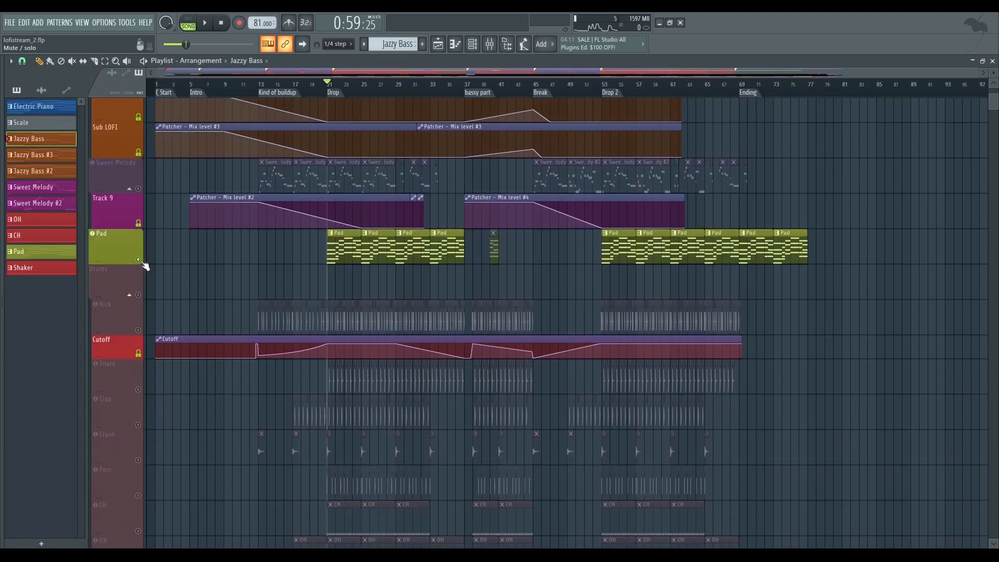
{"action": "double_click", "coordinate": [349, 238]}
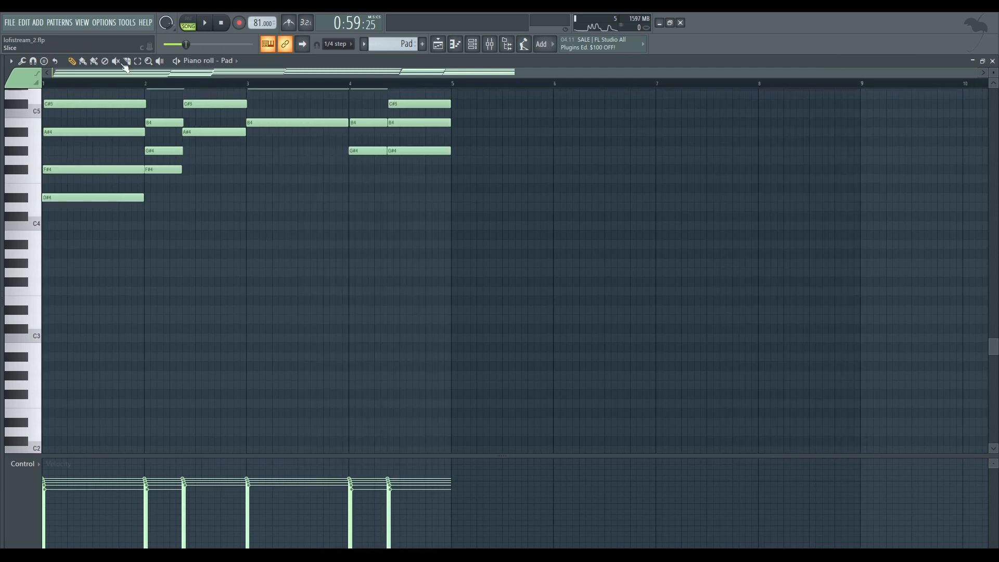
Play the Pad pattern in pattern mode and open the Pad channel's GMS instrument
{"action": "key", "text": "l"}
{"action": "key", "text": "space"}
{"action": "scroll", "coordinate": [266, 214], "scroll_direction": "up", "scroll_amount": 1}
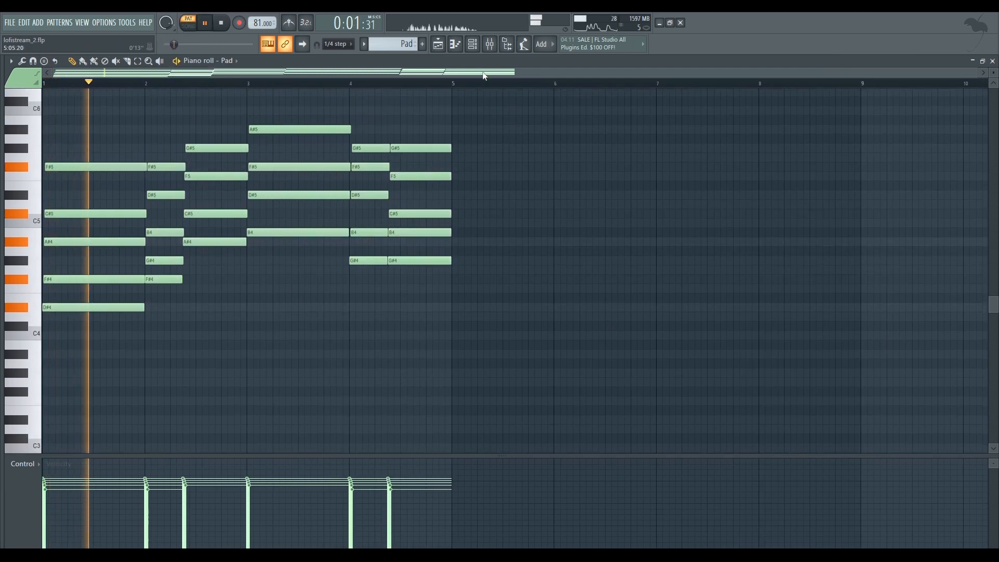
{"action": "left_click", "coordinate": [473, 44]}
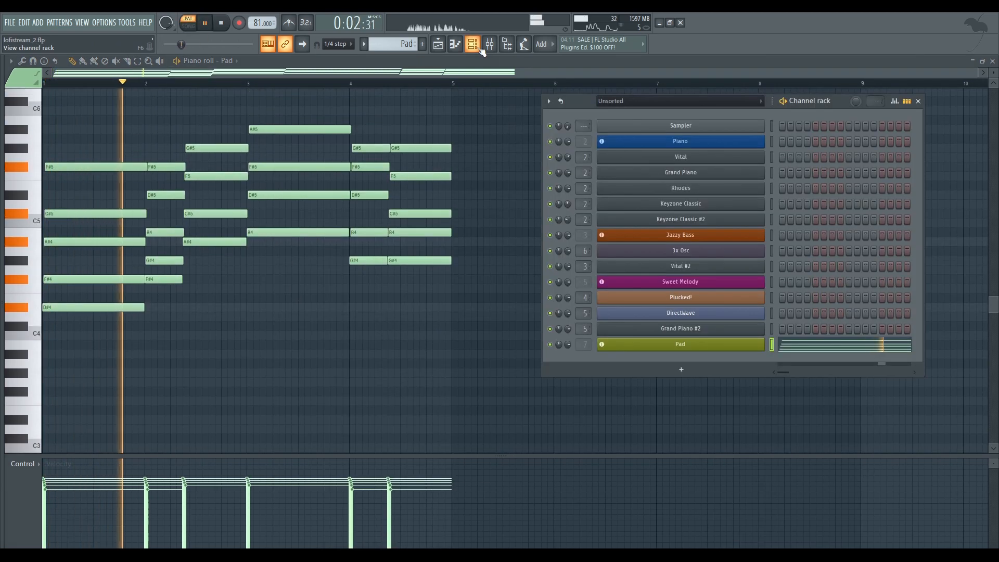
{"action": "left_click", "coordinate": [684, 344]}
{"action": "left_click_drag", "start_coordinate": [361, 161], "coordinate": [385, 167]}
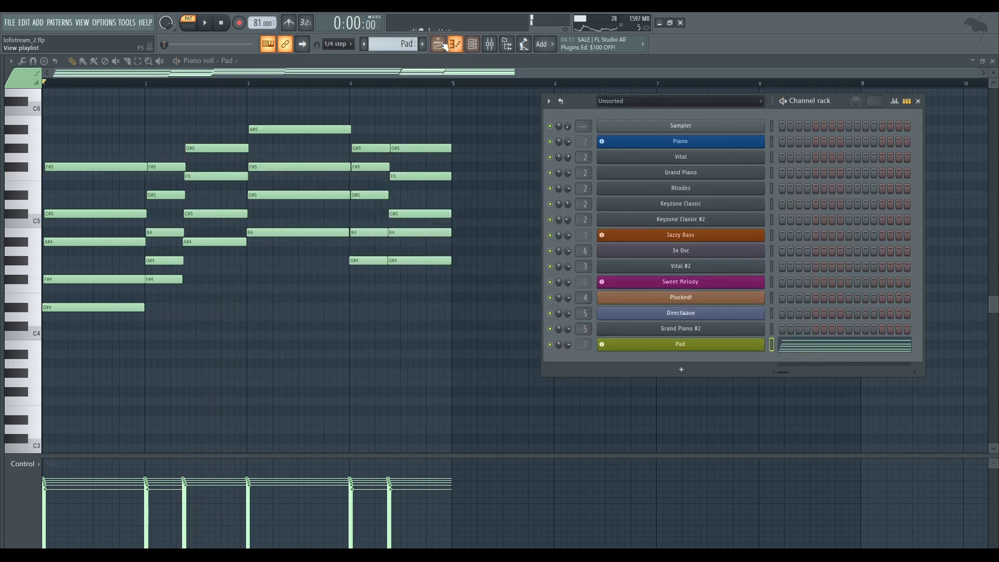
Return to the playlist, re-enable all the tracks, and look over the drum tracks
{"action": "left_click", "coordinate": [442, 45]}
{"action": "scroll", "coordinate": [397, 206], "scroll_direction": "down", "scroll_amount": 3}
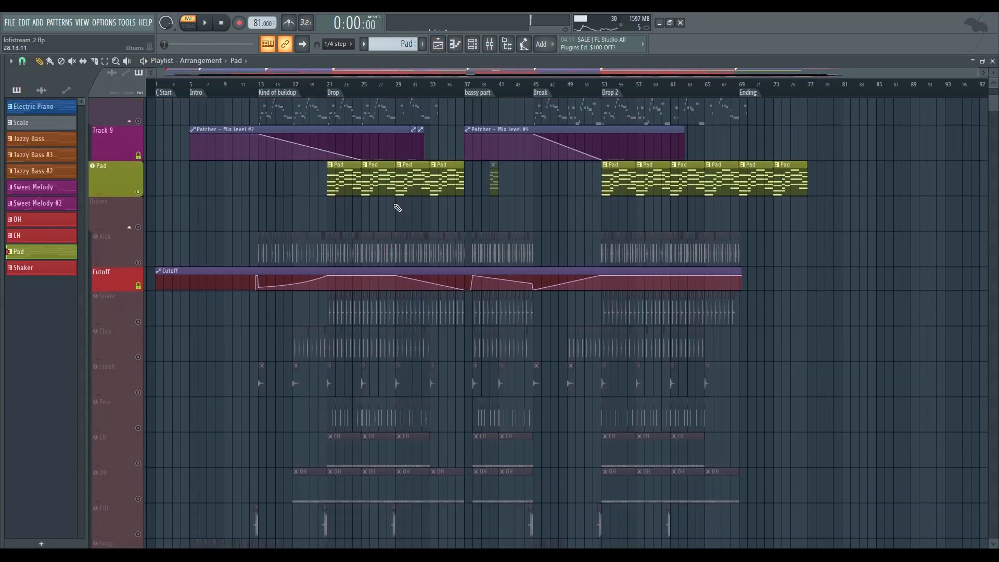
{"action": "right_click", "coordinate": [139, 224]}
{"action": "right_click", "coordinate": [139, 224]}
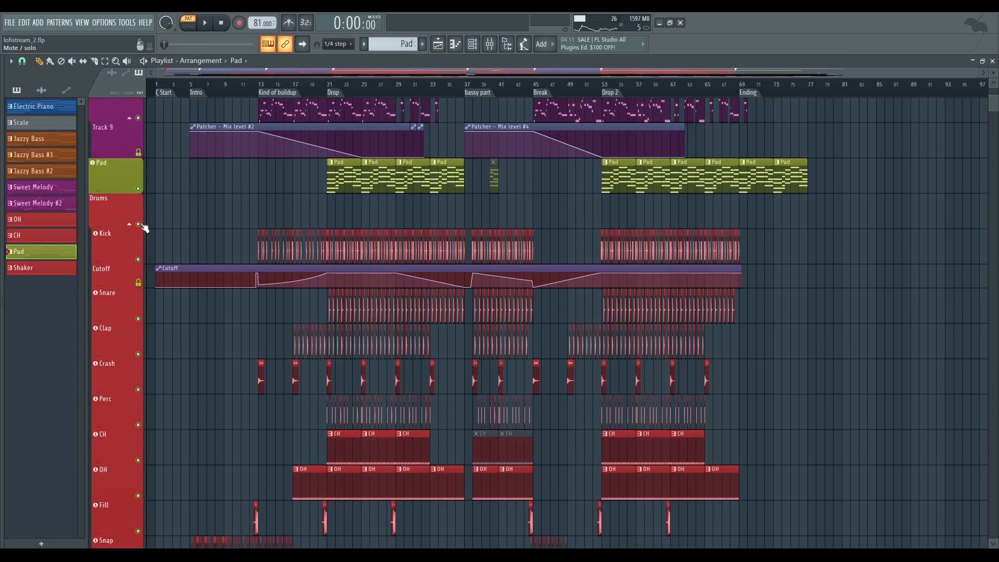
{"action": "scroll", "coordinate": [264, 226], "scroll_direction": "down", "scroll_amount": 3}
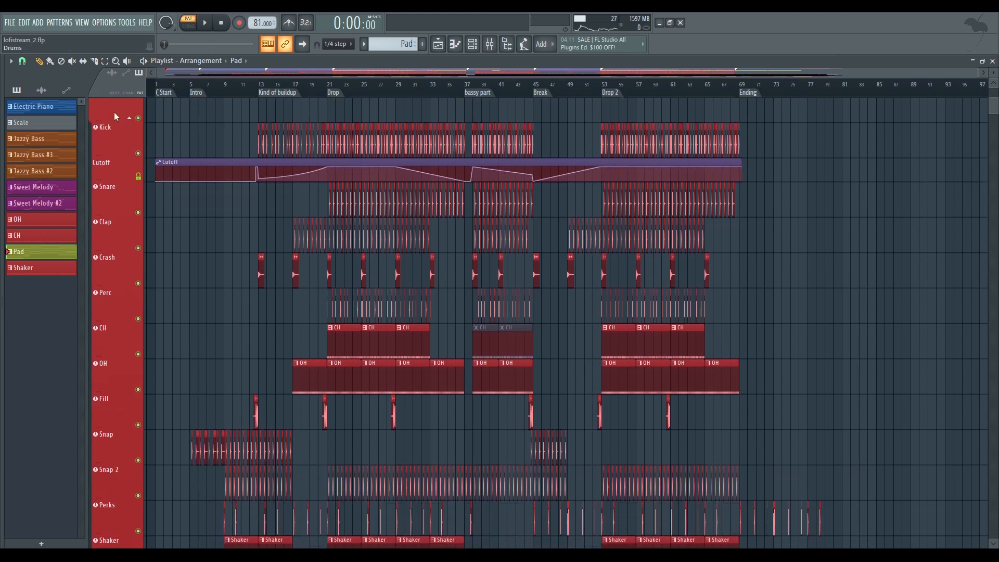
{"action": "scroll", "coordinate": [229, 151], "scroll_direction": "up", "scroll_amount": 2}
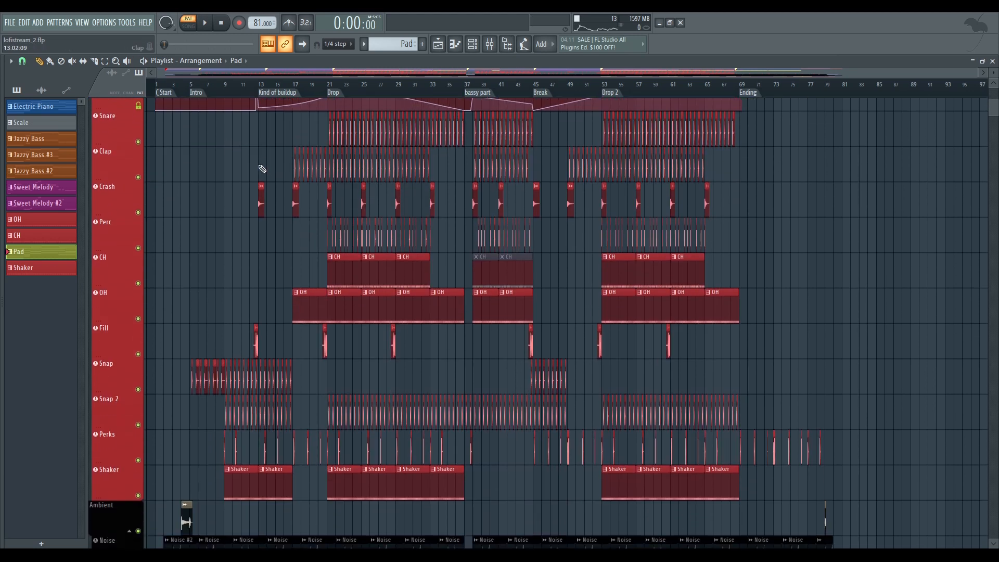
Solo the Drums group and place the song playhead at the Drop marker on bar 21
{"action": "right_click", "coordinate": [139, 188]}
{"action": "scroll", "coordinate": [325, 94], "scroll_direction": "up", "scroll_amount": 7}
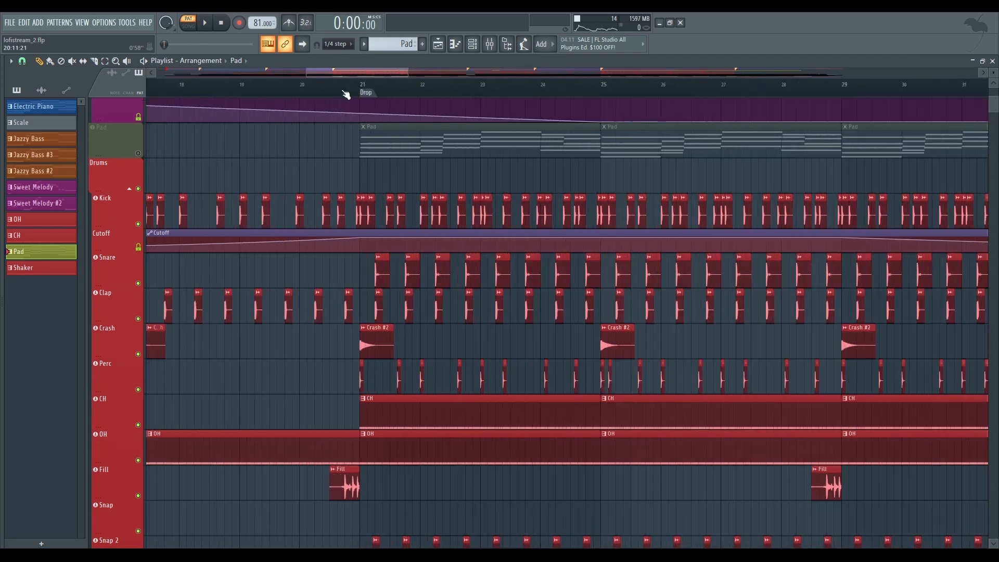
{"action": "left_click", "coordinate": [366, 86]}
{"action": "scroll", "coordinate": [480, 171], "scroll_direction": "down", "scroll_amount": 1}
{"action": "scroll", "coordinate": [481, 172], "scroll_direction": "down", "scroll_amount": 2}
{"action": "left_click_drag", "start_coordinate": [442, 183], "coordinate": [316, 201]}
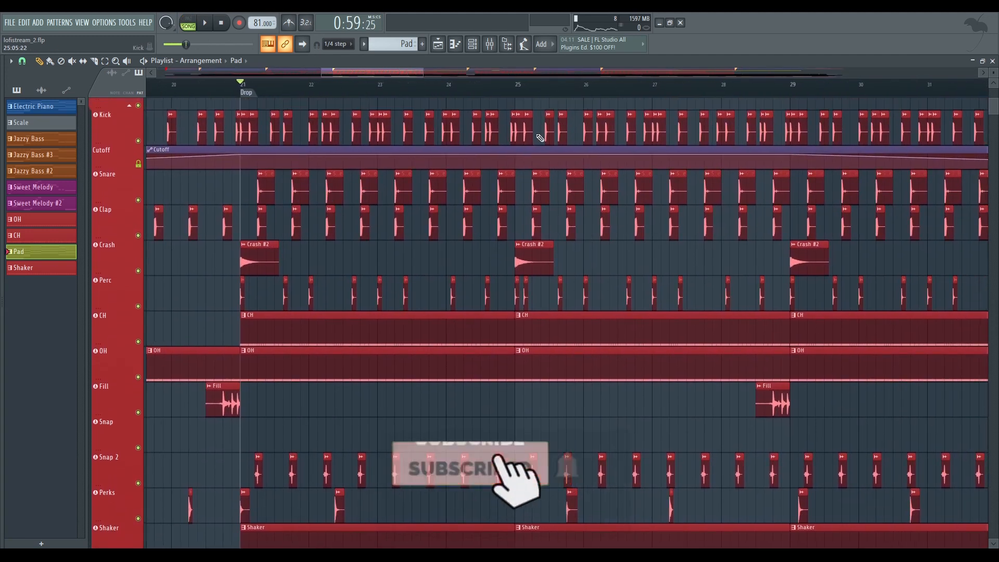
{"action": "left_click_drag", "start_coordinate": [417, 74], "coordinate": [434, 73]}
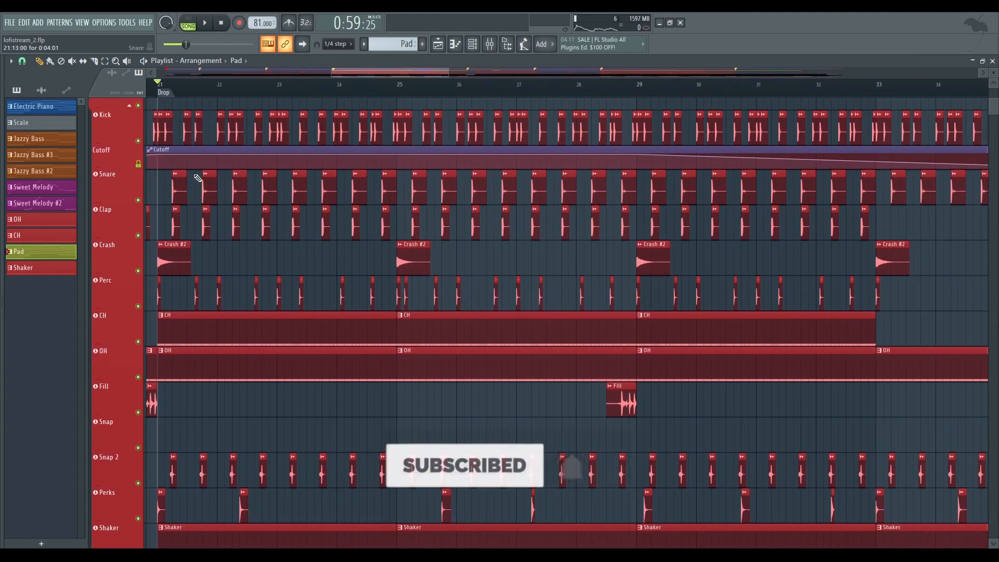
Solo the Kick track and play it from the Drop
{"action": "right_click", "coordinate": [138, 141]}
{"action": "key", "text": "space"}
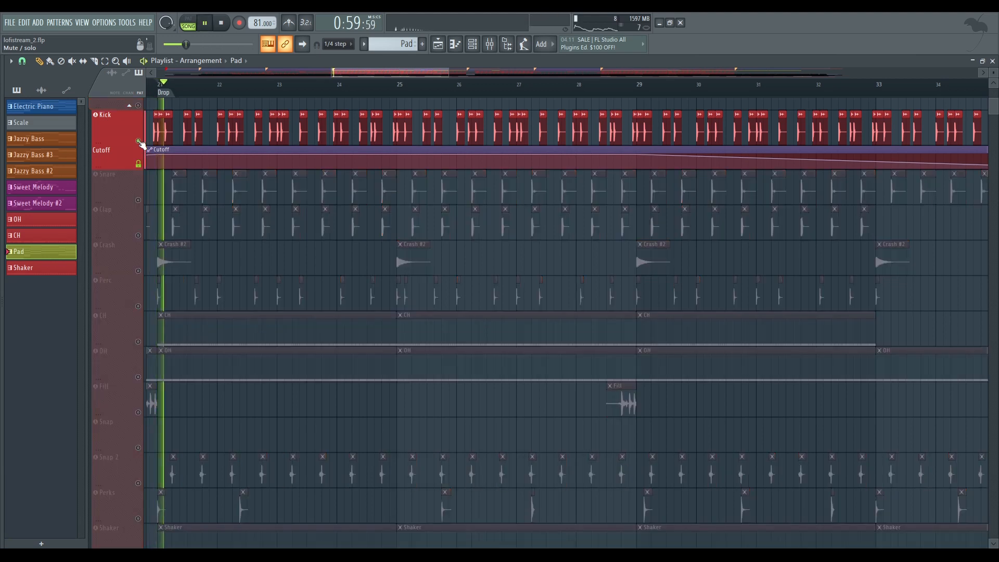
{"action": "left_click_drag", "start_coordinate": [315, 240], "coordinate": [424, 274]}
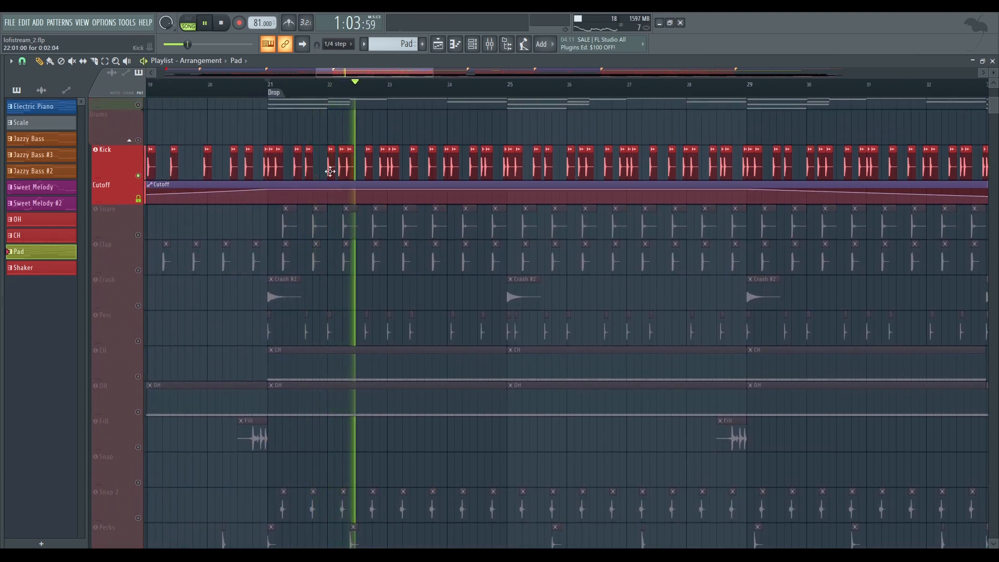
{"action": "key", "text": "space"}
Inspect the individual Kick clips near bar 22 up close and replay the soloed kick rhythm
{"action": "scroll", "coordinate": [332, 166], "scroll_direction": "up", "scroll_amount": 4}
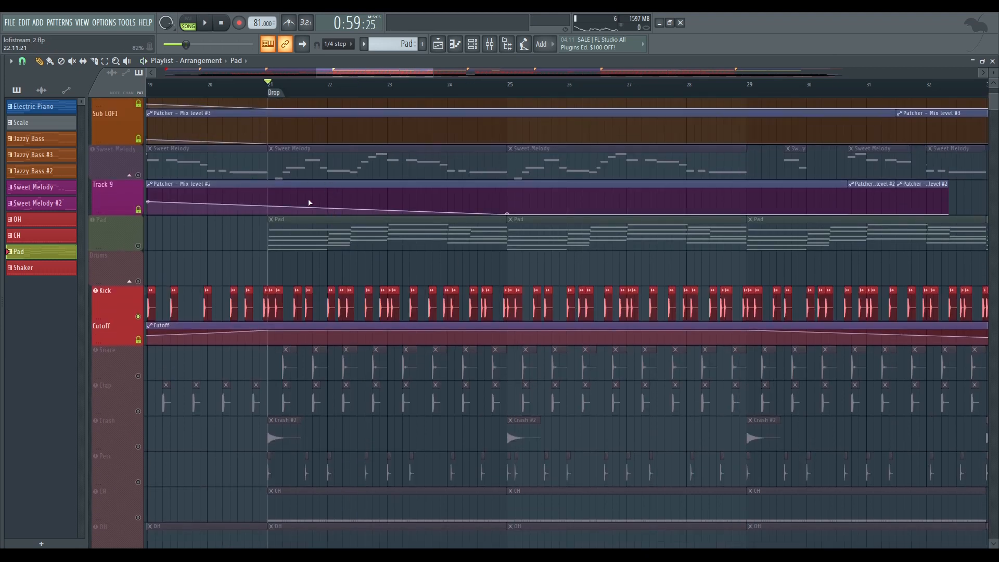
{"action": "scroll", "coordinate": [329, 299], "scroll_direction": "up", "scroll_amount": 8}
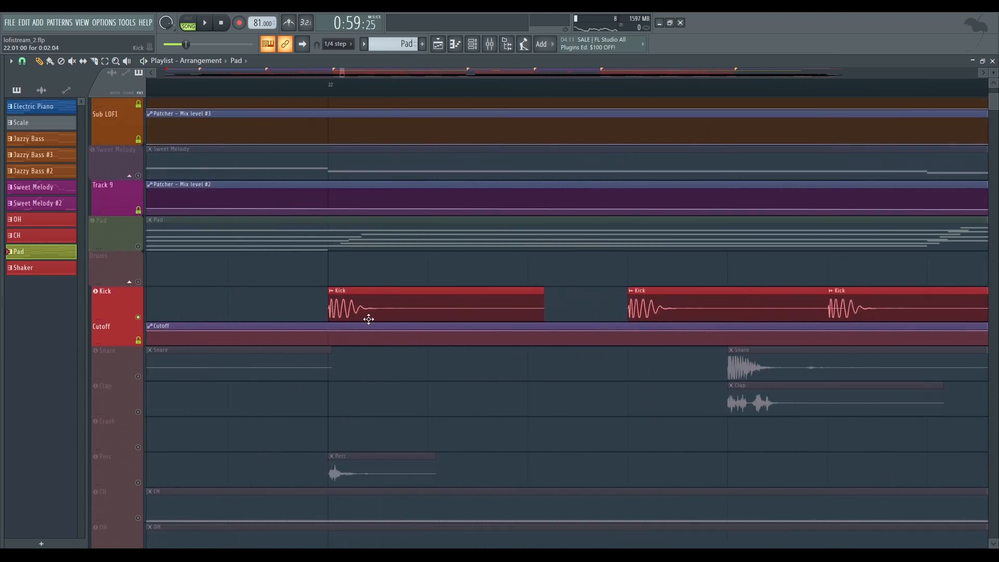
{"action": "scroll", "coordinate": [382, 301], "scroll_direction": "down", "scroll_amount": 8}
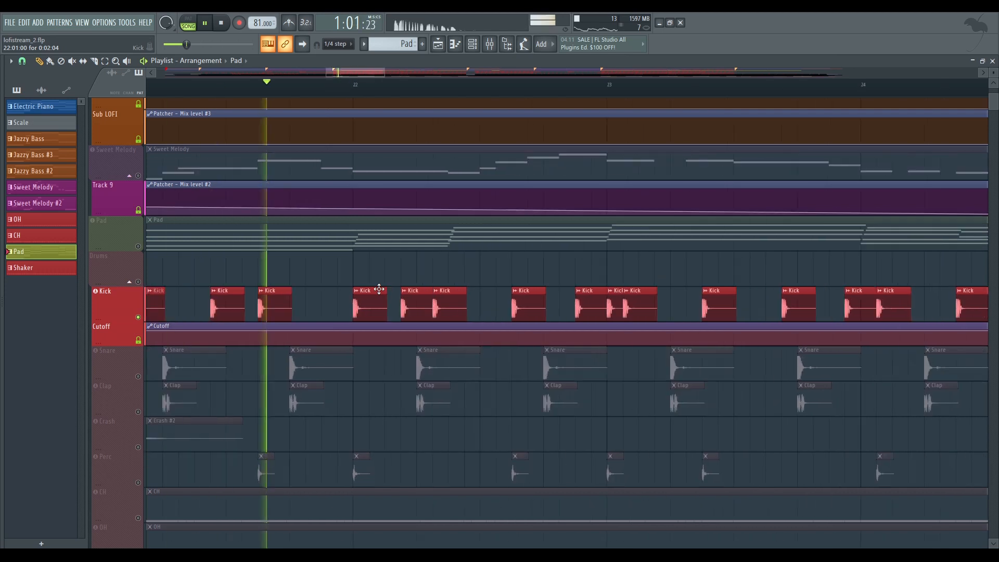
{"action": "scroll", "coordinate": [414, 268], "scroll_direction": "down", "scroll_amount": 3}
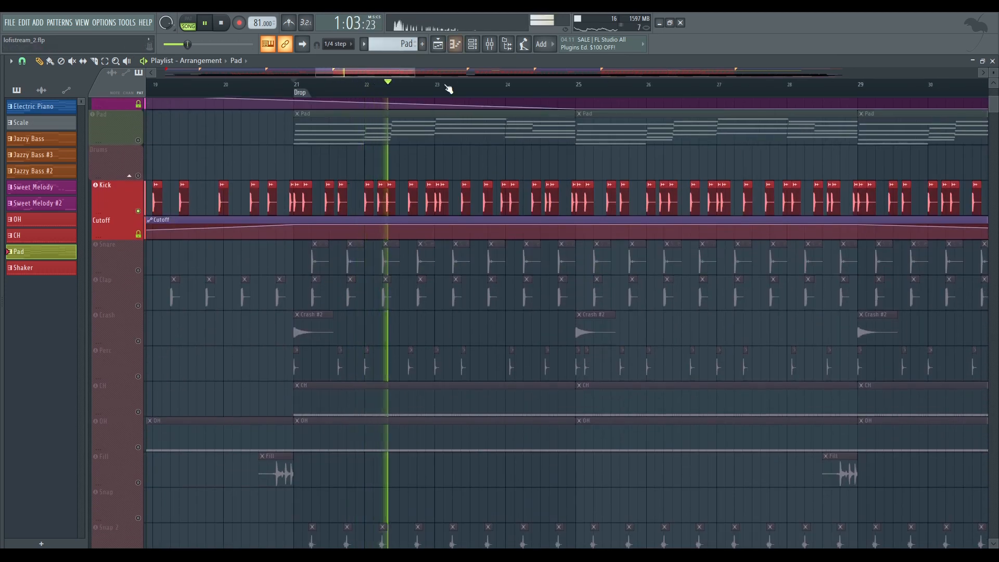
{"action": "key", "text": "space"}
Re-enable the Snare track alongside the soloed Kick
{"action": "scroll", "coordinate": [249, 136], "scroll_direction": "down", "scroll_amount": 2}
{"action": "left_click", "coordinate": [138, 199]}
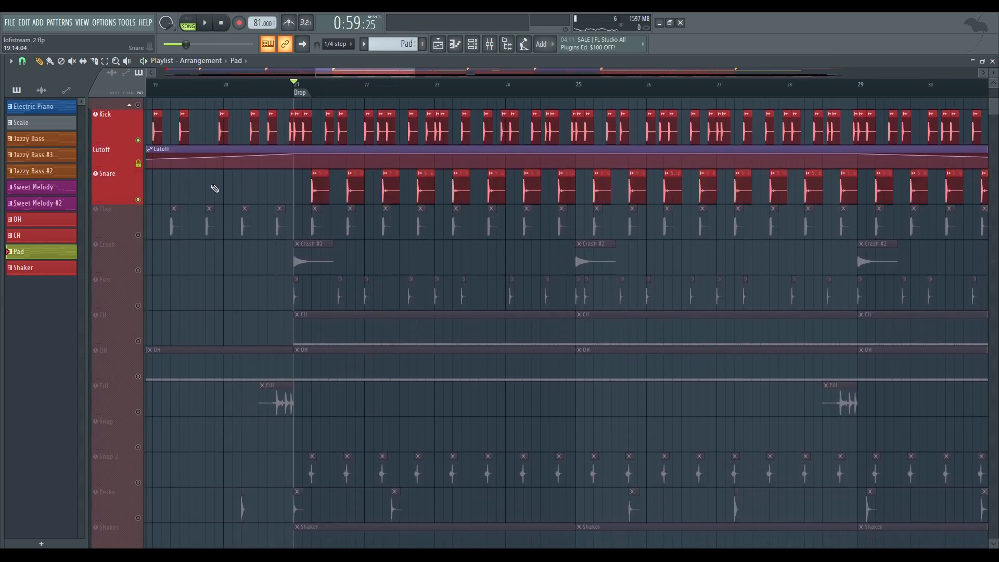
Play the Kick and Snare tracks together from the Drop marker
{"action": "key", "text": "space"}
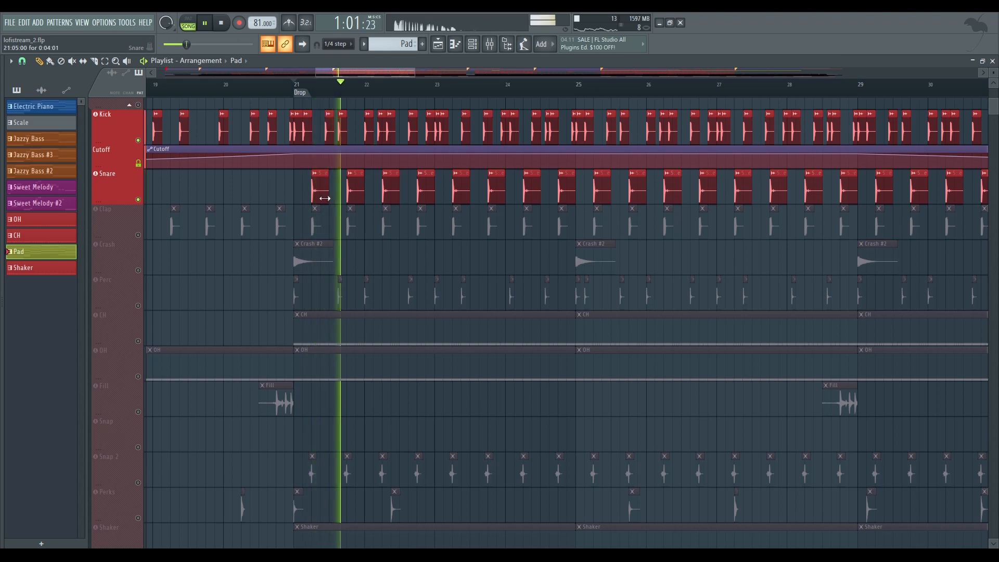
{"action": "scroll", "coordinate": [312, 192], "scroll_direction": "up", "scroll_amount": 5}
{"action": "scroll", "coordinate": [407, 196], "scroll_direction": "down", "scroll_amount": 6}
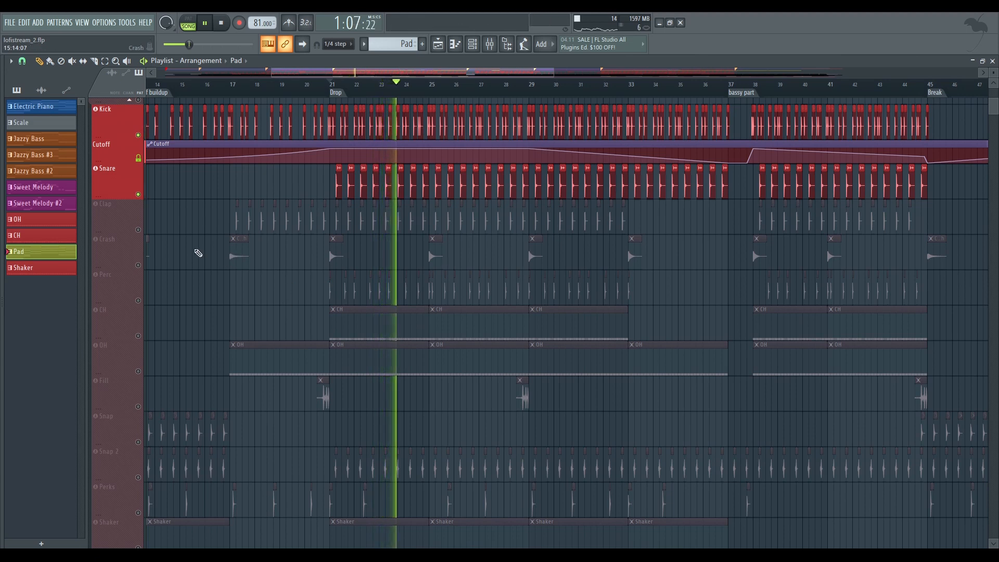
Re-enable the Clap, Crash and Perc tracks one after another while the drop plays
{"action": "left_click", "coordinate": [138, 230]}
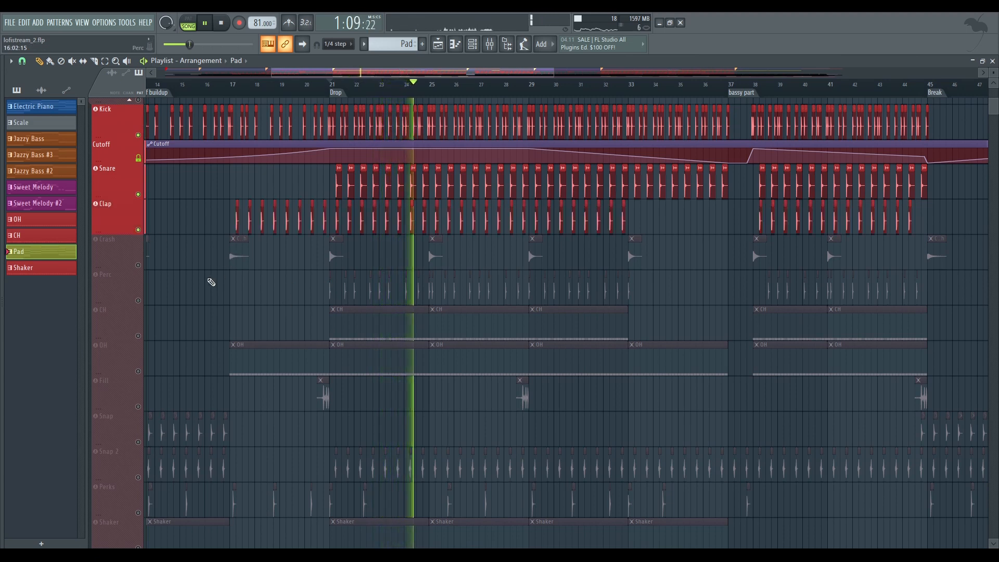
{"action": "scroll", "coordinate": [203, 282], "scroll_direction": "down", "scroll_amount": 1}
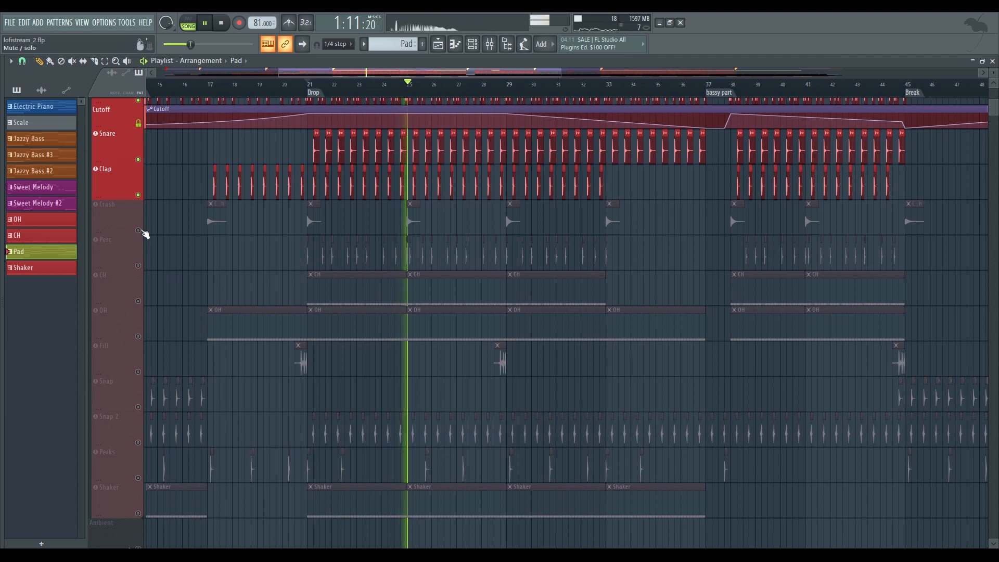
{"action": "left_click", "coordinate": [138, 230]}
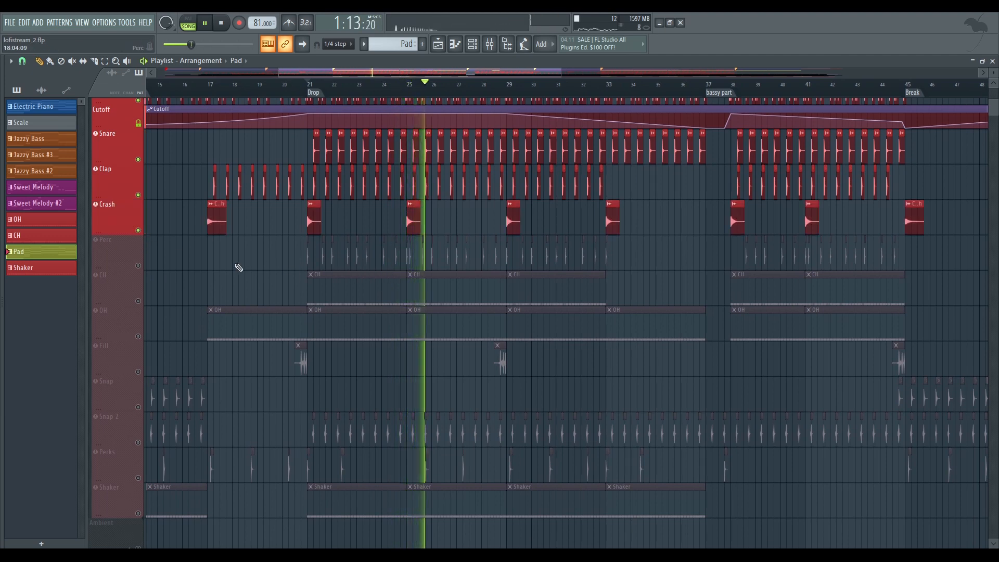
{"action": "left_click", "coordinate": [138, 266]}
{"action": "scroll", "coordinate": [183, 253], "scroll_direction": "down", "scroll_amount": 1}
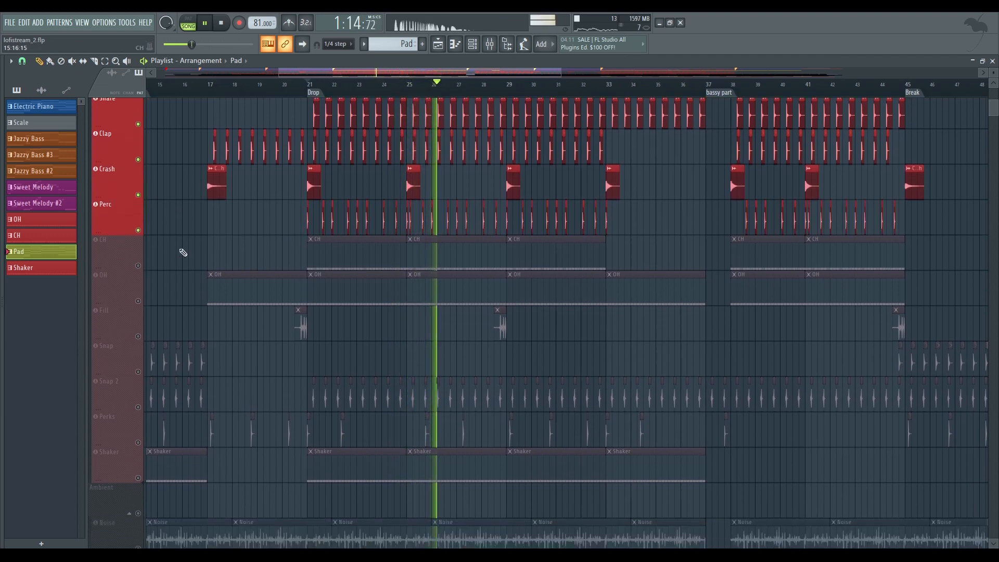
Re-enable the CH track, open its closed hi-hat pattern in the piano roll and stop playback
{"action": "left_click", "coordinate": [138, 266]}
{"action": "double_click", "coordinate": [334, 252]}
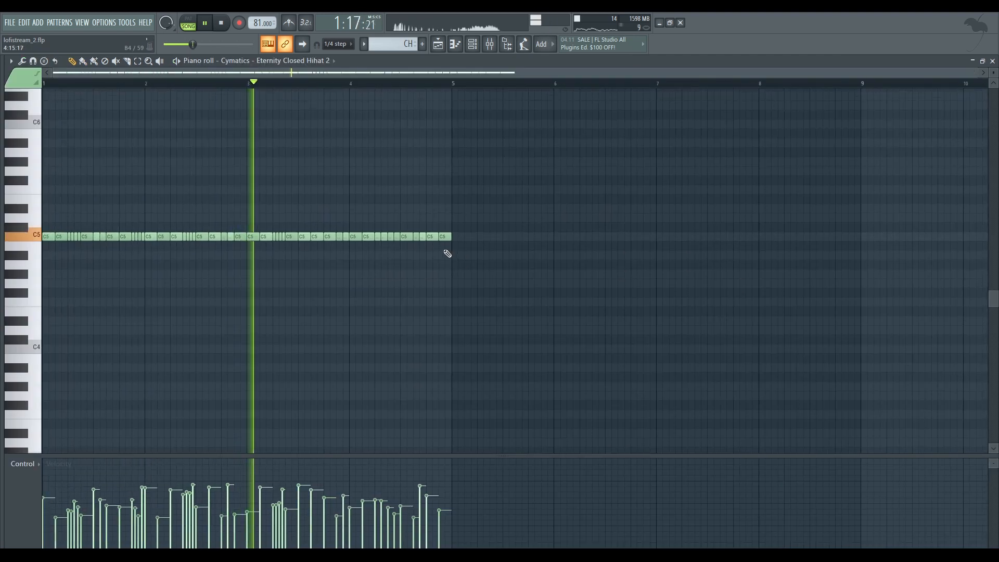
{"action": "key", "text": "space"}
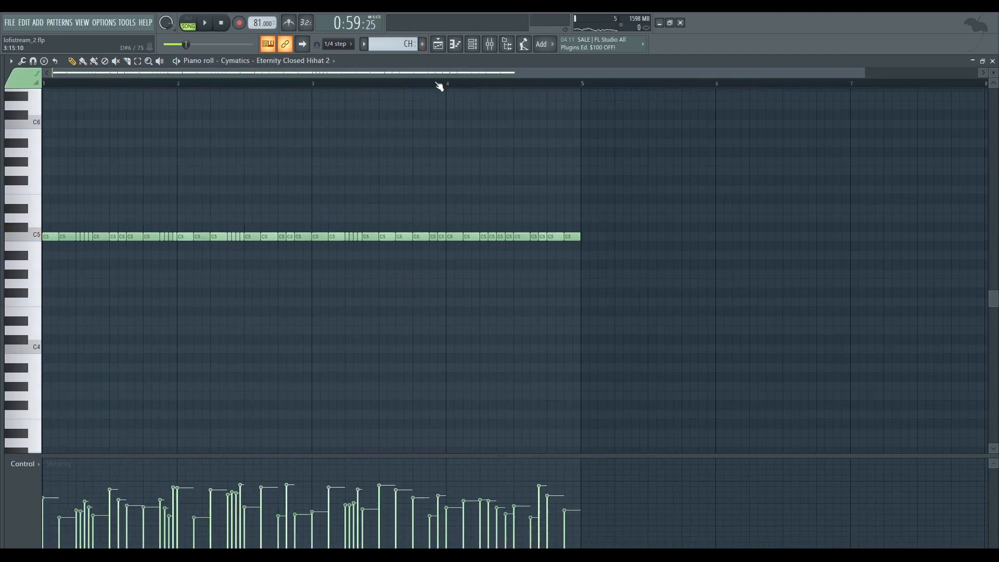
Create Pattern 12, fill four bars with evenly spaced C5 closed hi-hat notes, eight per bar, and audition it in pattern mode
{"action": "left_click", "coordinate": [423, 44]}
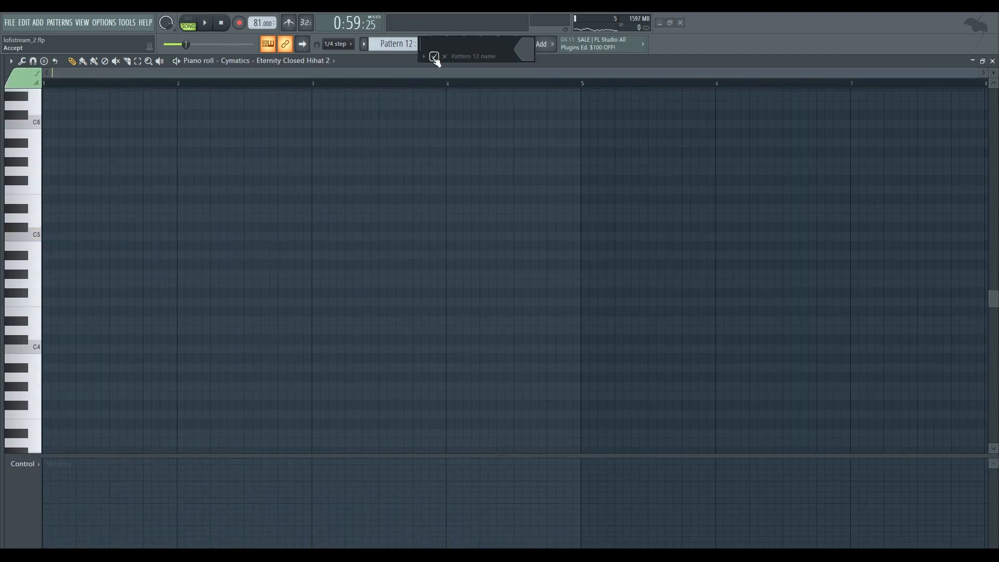
{"action": "left_click", "coordinate": [434, 57]}
{"action": "scroll", "coordinate": [275, 174], "scroll_direction": "down", "scroll_amount": 3}
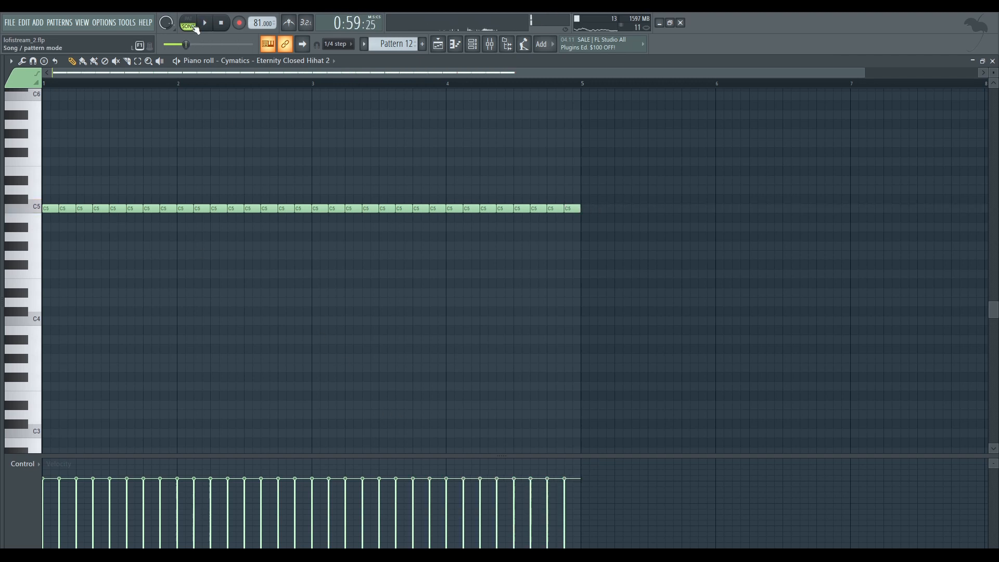
{"action": "scroll", "coordinate": [250, 74], "scroll_direction": "up", "scroll_amount": 2}
{"action": "scroll", "coordinate": [335, 189], "scroll_direction": "up", "scroll_amount": 2}
{"action": "key", "text": "space"}
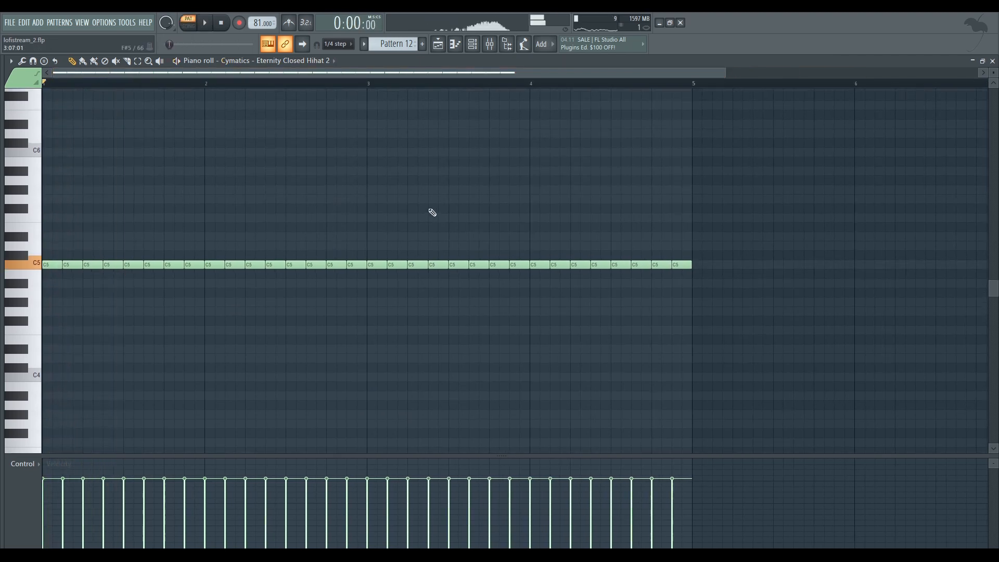
Randomize the velocity levels of the hi-hat notes with the piano roll randomizer and play the pattern
{"action": "left_click", "coordinate": [11, 61]}
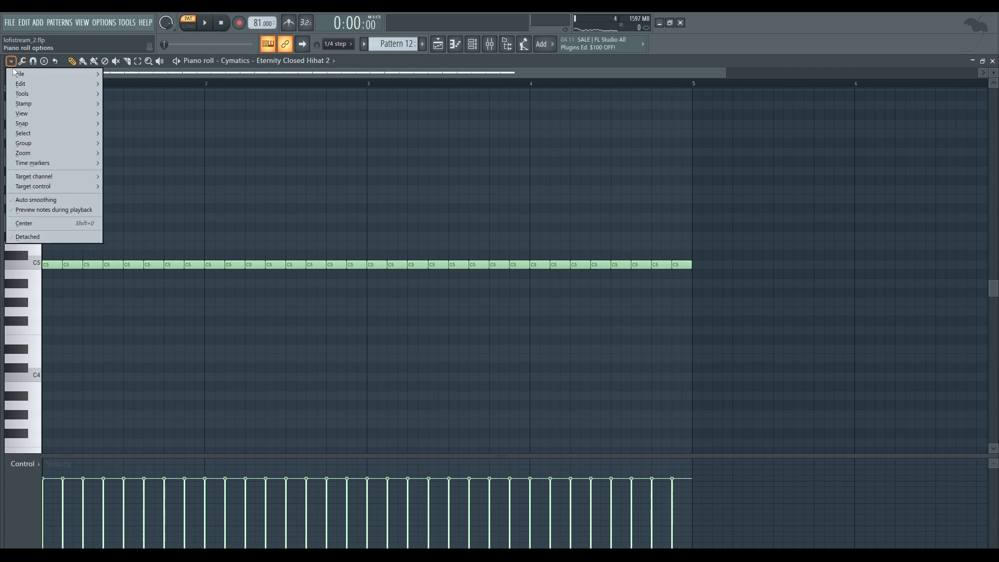
{"action": "mouse_move", "coordinate": [74, 96]}
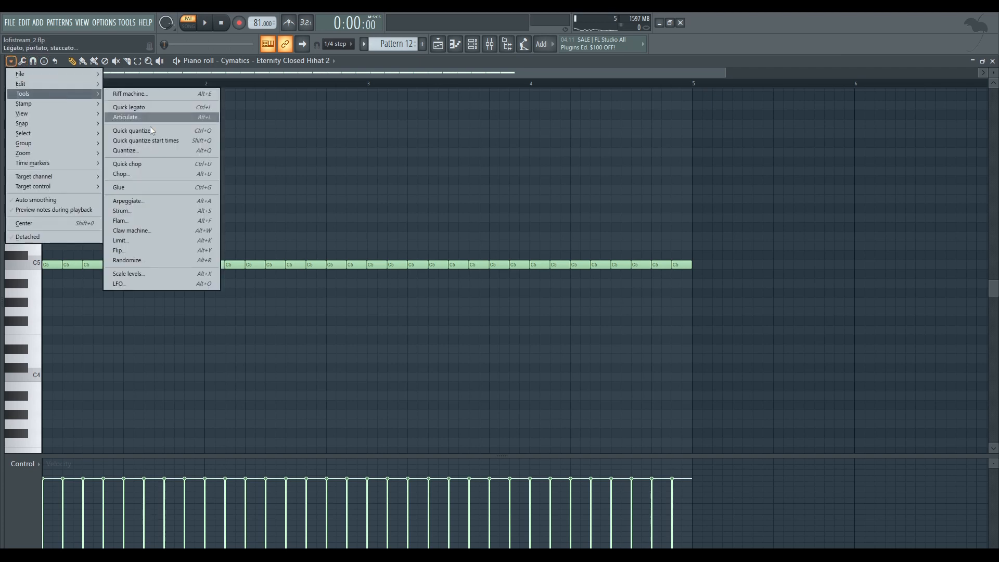
{"action": "left_click", "coordinate": [129, 260]}
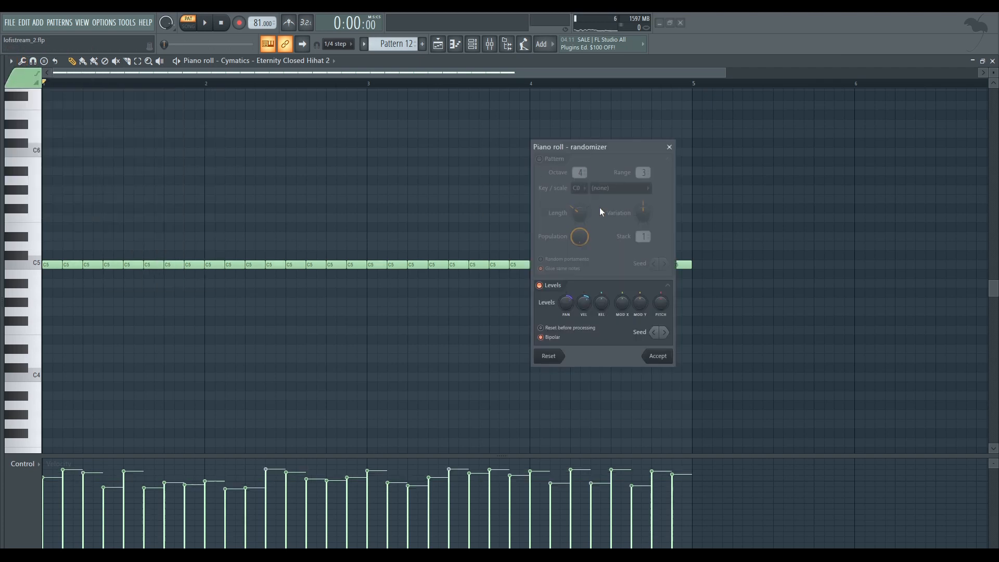
{"action": "left_click_drag", "start_coordinate": [565, 307], "coordinate": [584, 303]}
{"action": "left_click", "coordinate": [658, 356]}
{"action": "key", "text": "space"}
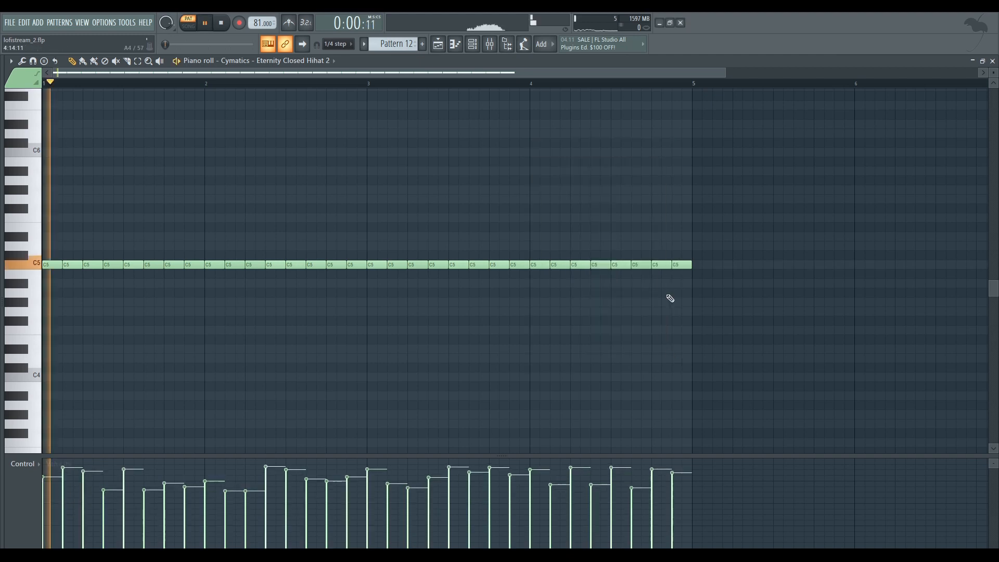
Lower the velocities of all the hi-hat notes together, deselect them and stop playback
{"action": "key", "text": "ctrl+a"}
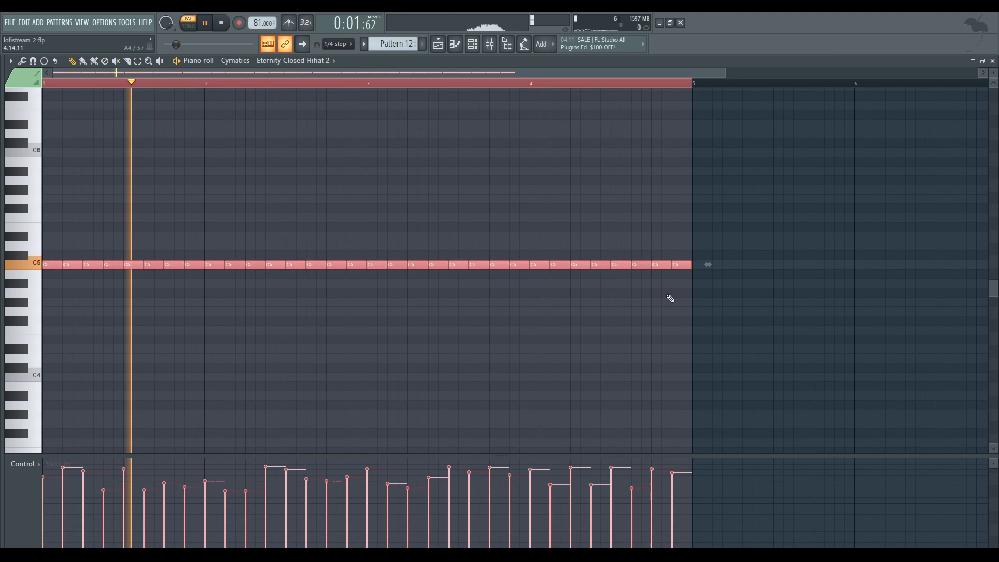
{"action": "left_click", "coordinate": [542, 194]}
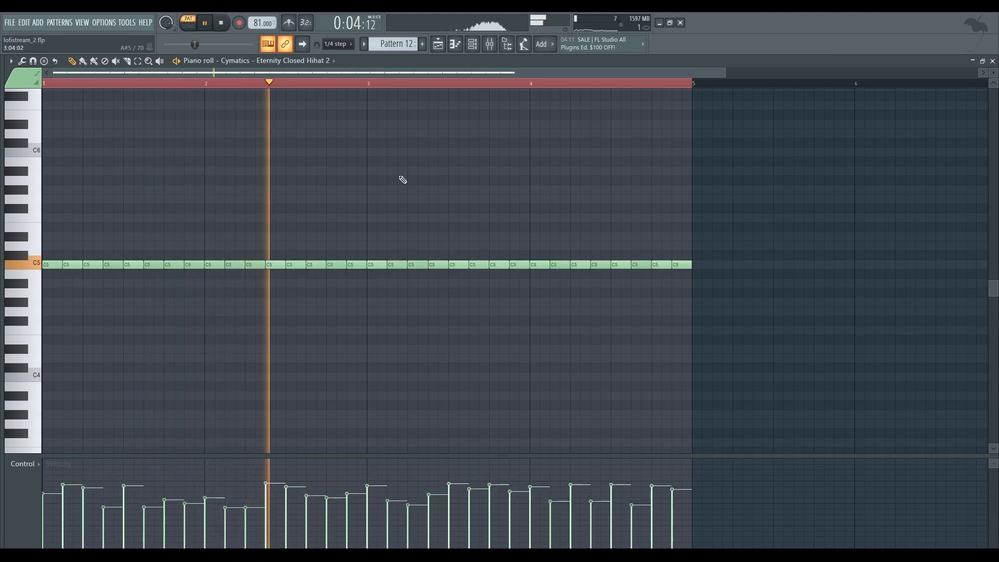
{"action": "key", "text": "space"}
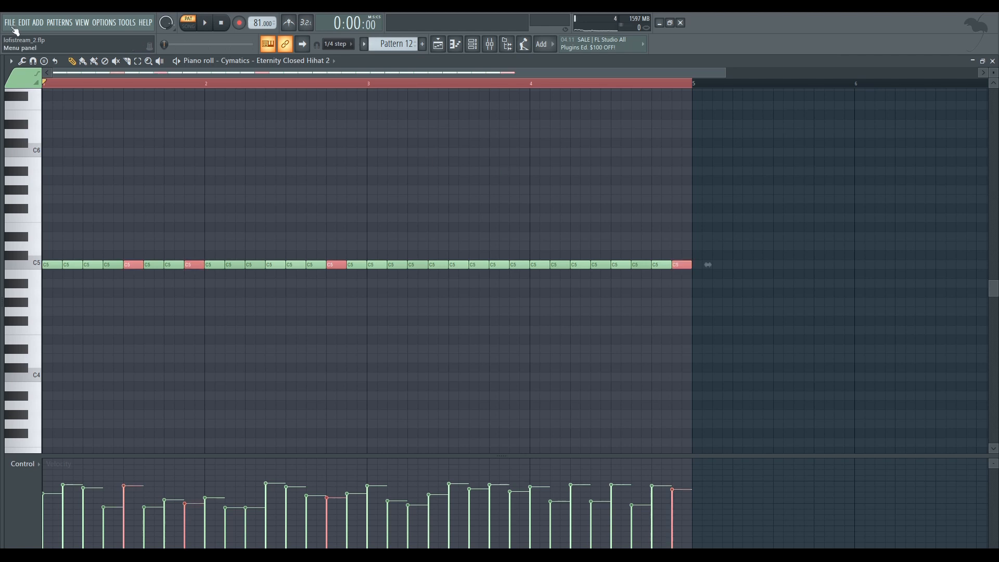
Chop the four selected hi-hat notes into two hits each, auditioning the pattern before accepting
{"action": "left_click", "coordinate": [11, 62]}
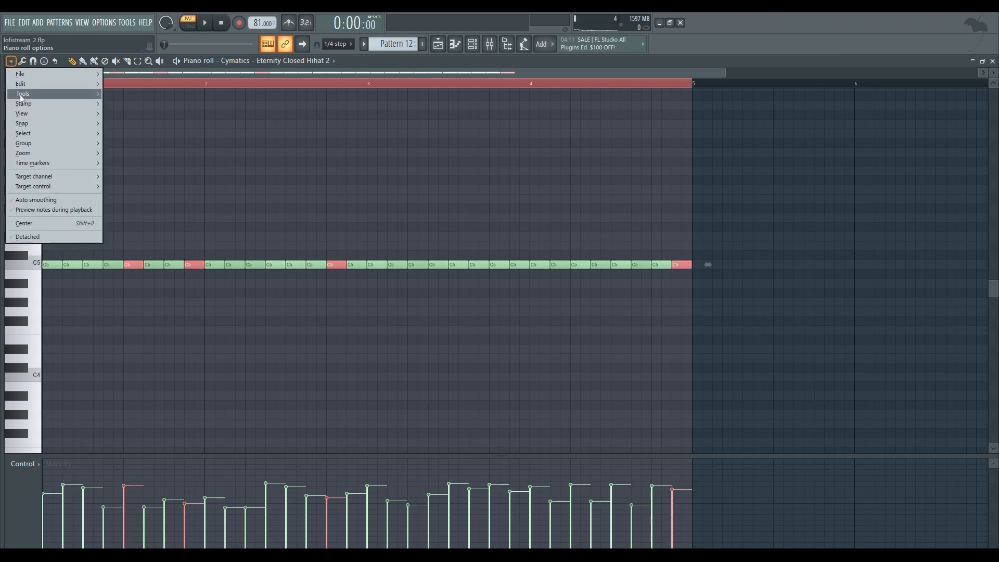
{"action": "mouse_move", "coordinate": [22, 95]}
{"action": "left_click", "coordinate": [182, 171]}
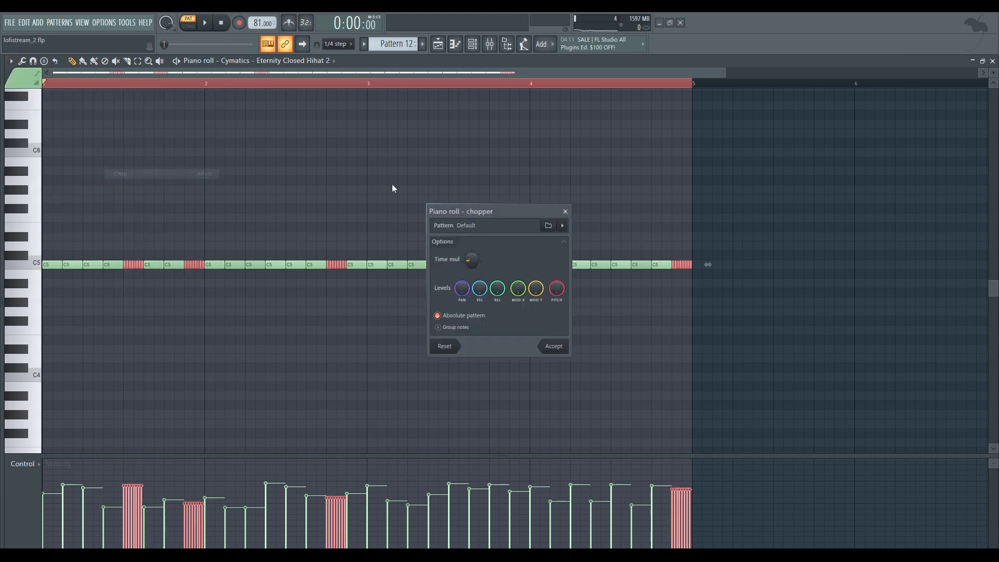
{"action": "left_click_drag", "start_coordinate": [488, 211], "coordinate": [677, 163]}
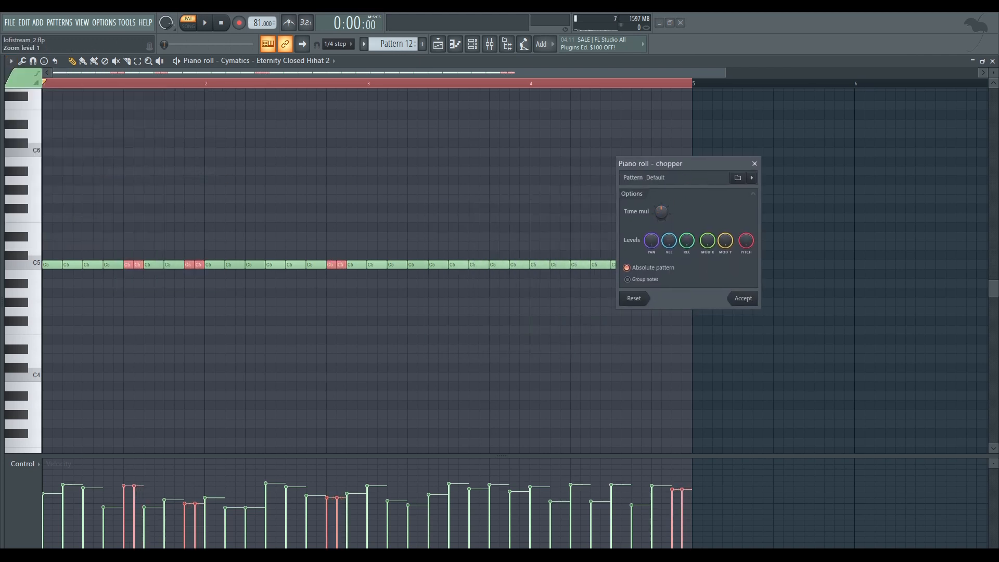
{"action": "key", "text": "space"}
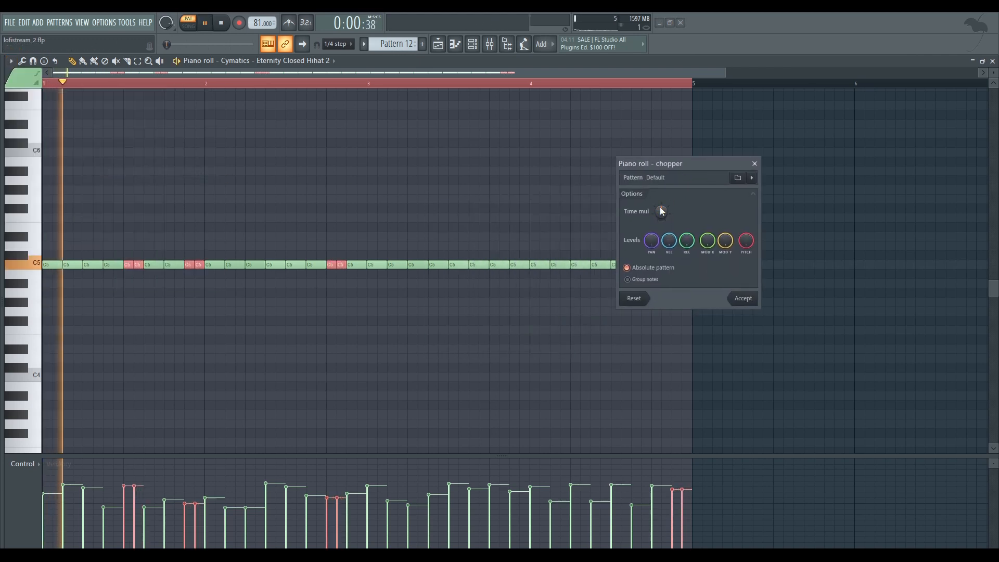
{"action": "left_click", "coordinate": [749, 300]}
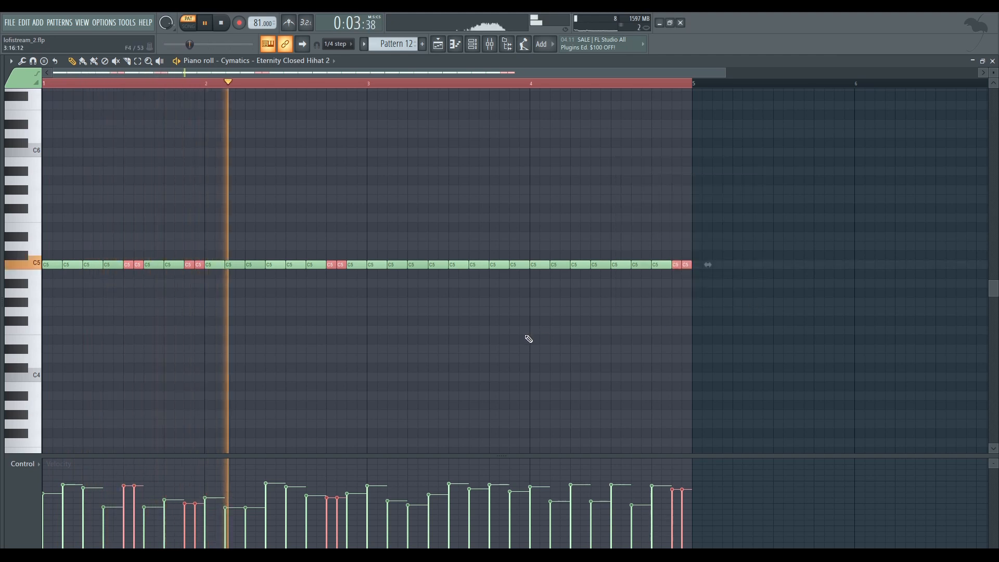
Randomly select four other hi-hat notes, chop each into four fast hits with varied velocities, and stop playback
{"action": "key", "text": "shift+n"}
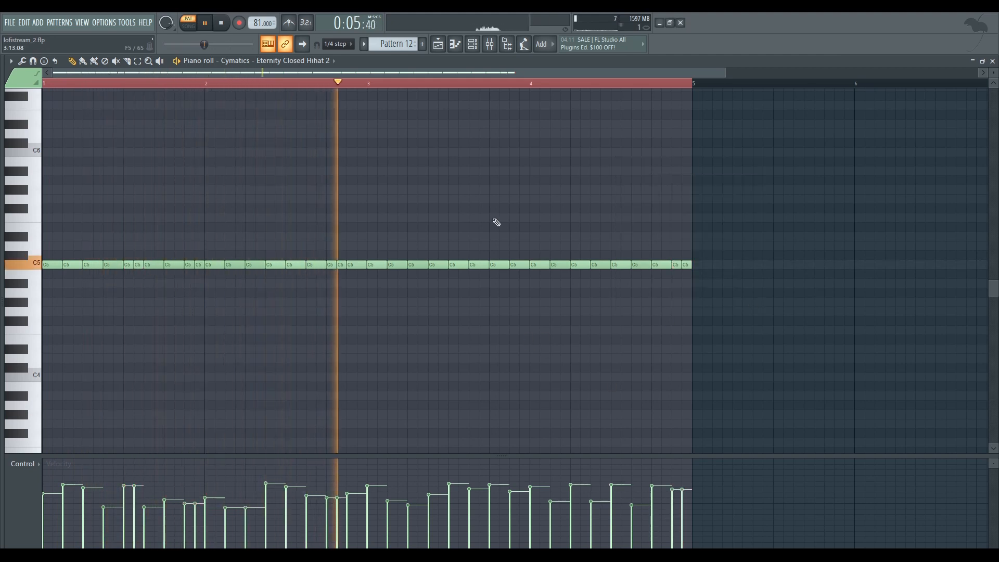
{"action": "key", "text": "shift+n"}
{"action": "key", "text": "shift+n"}
{"action": "key", "text": "shift+n"}
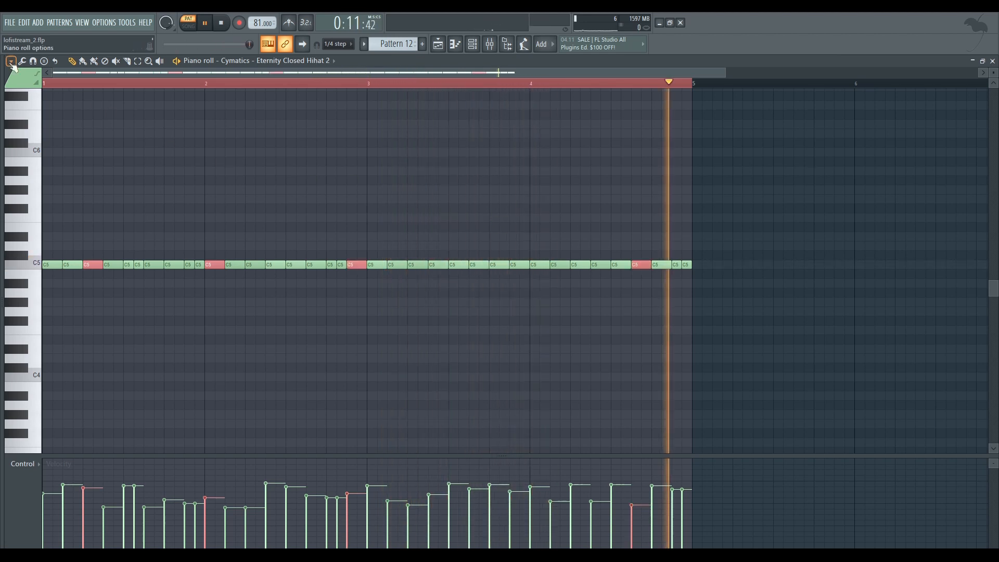
{"action": "left_click", "coordinate": [11, 61]}
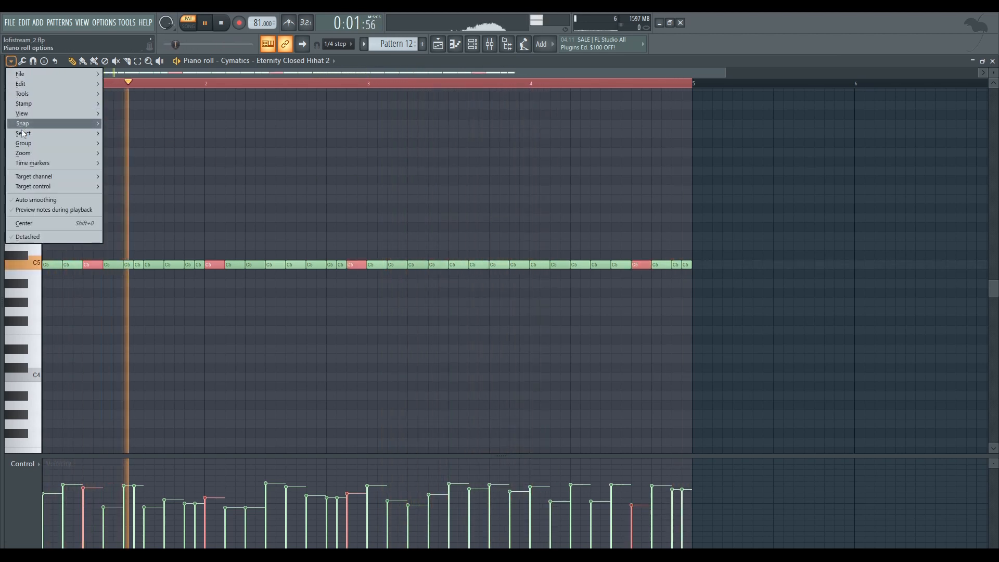
{"action": "mouse_move", "coordinate": [27, 95]}
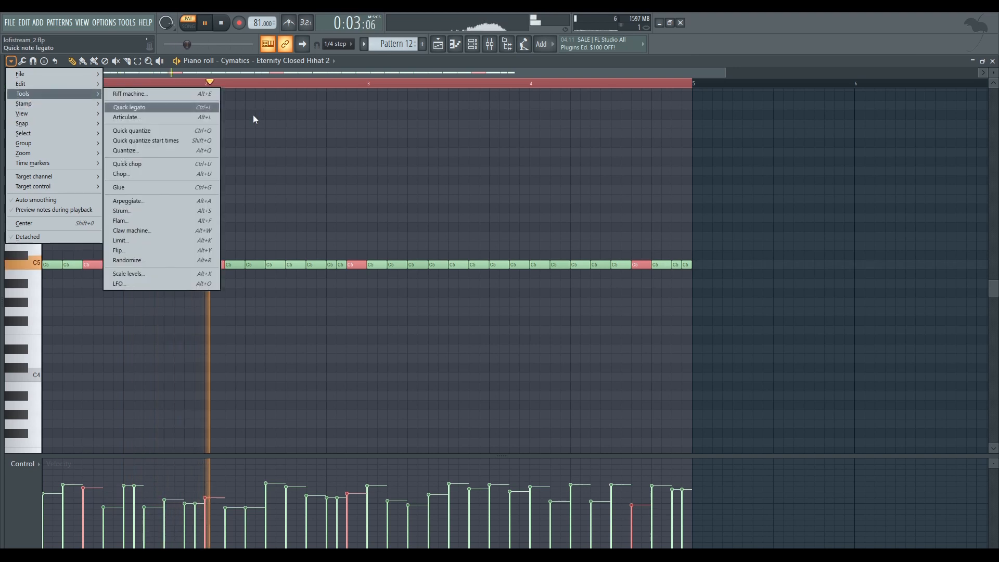
{"action": "left_click", "coordinate": [148, 174]}
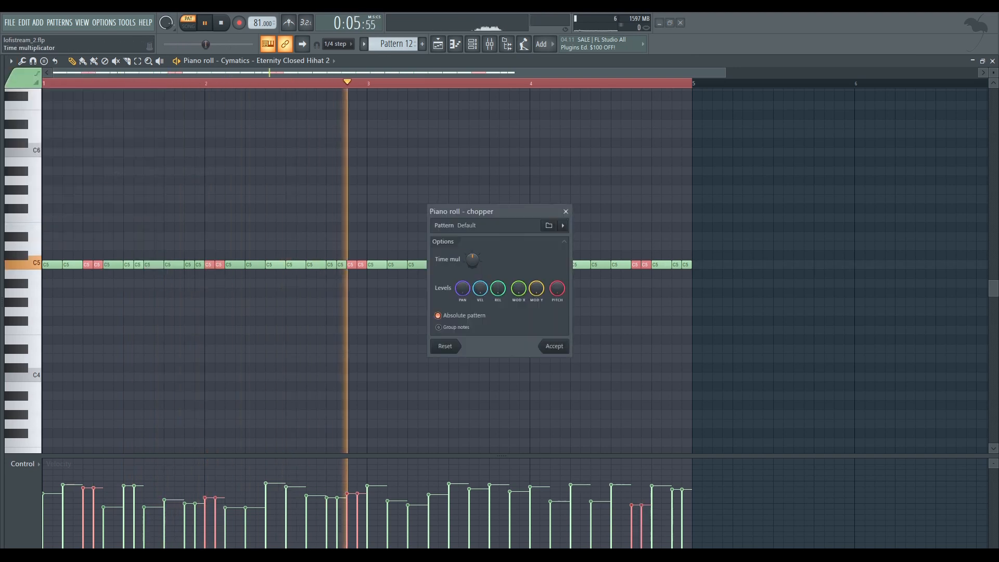
{"action": "left_click", "coordinate": [555, 347]}
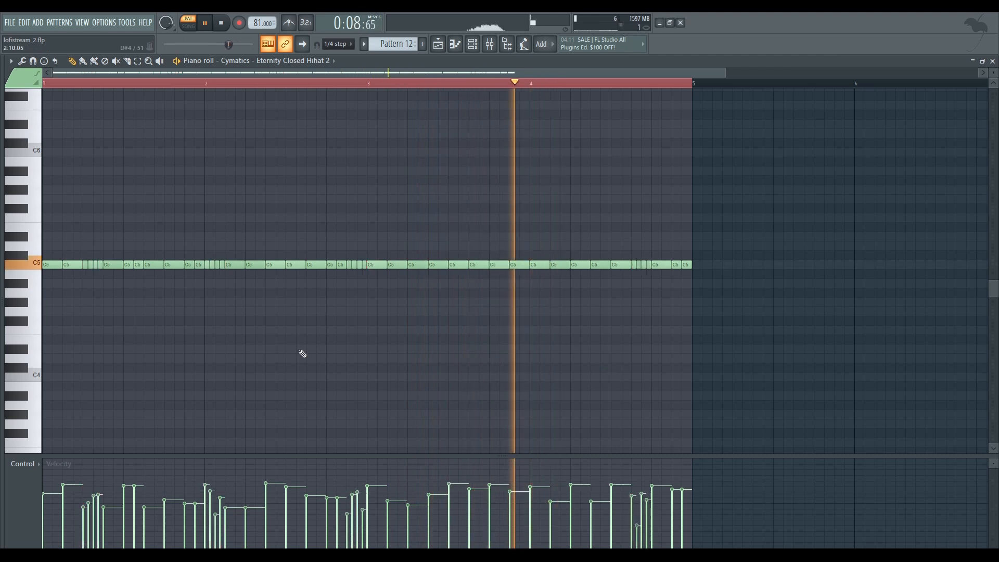
{"action": "key", "text": "space"}
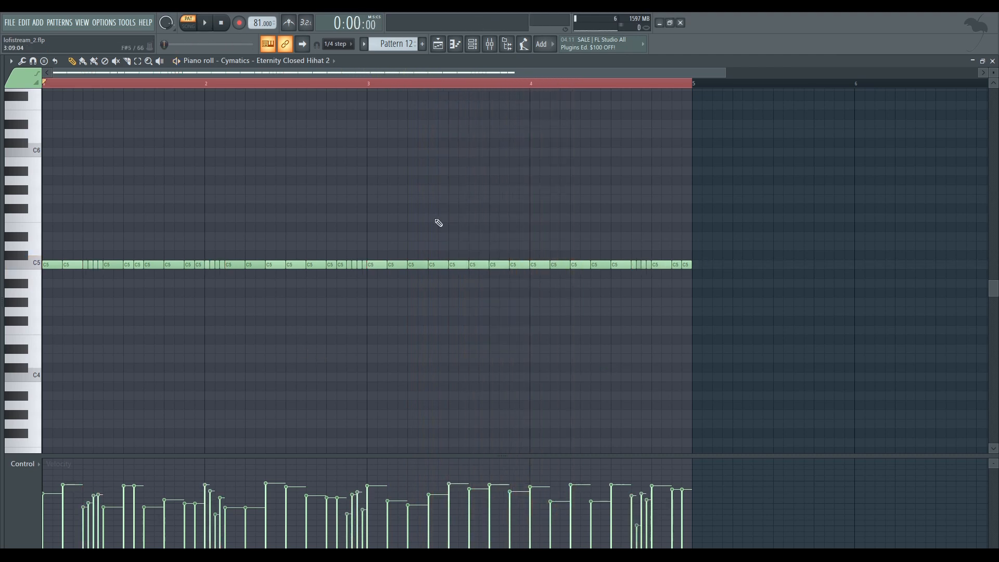
{"action": "scroll", "coordinate": [475, 283], "scroll_direction": "down", "scroll_amount": 2}
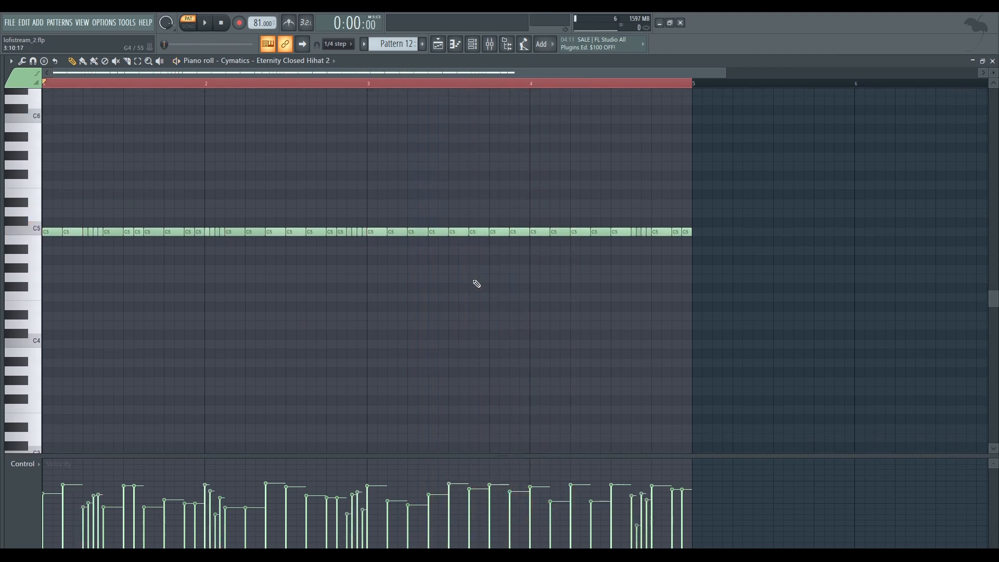
Return to the playlist, re-enable the OH track and play its open hi-hat pattern in the piano roll
{"action": "left_click", "coordinate": [450, 47]}
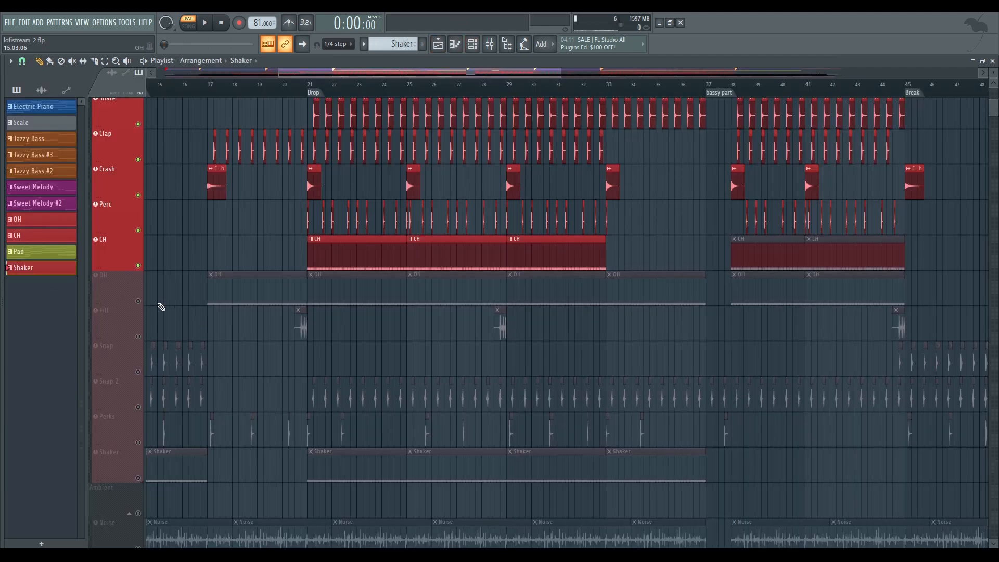
{"action": "left_click", "coordinate": [138, 301]}
{"action": "double_click", "coordinate": [353, 288]}
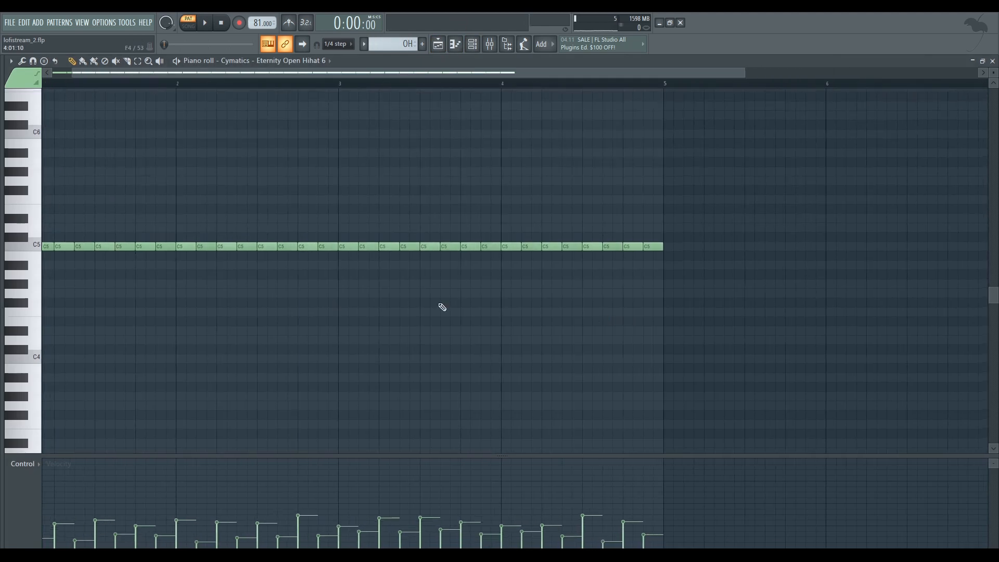
{"action": "key", "text": "space"}
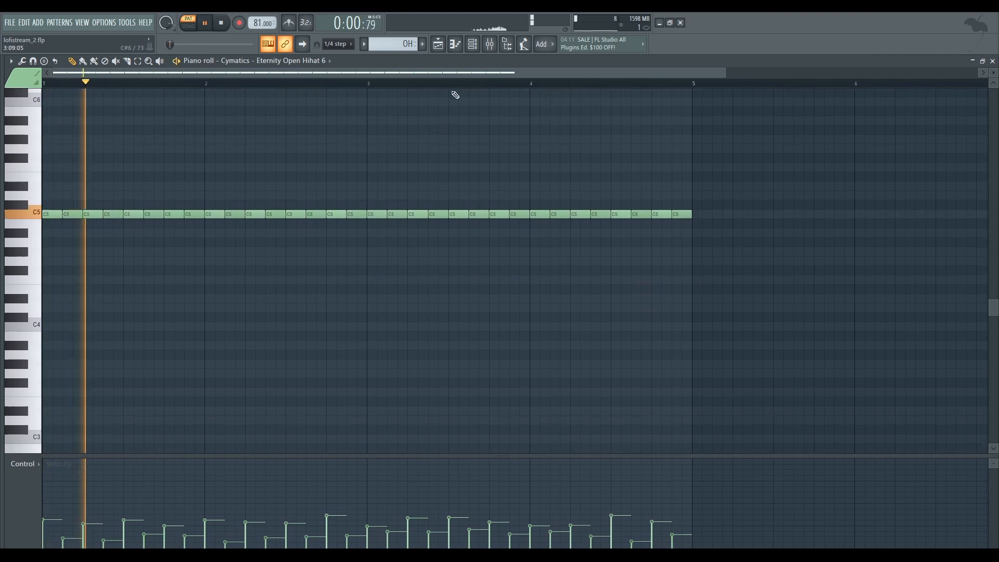
Return to the playlist and play the enabled drum tracks from the Drop in song mode
{"action": "left_click", "coordinate": [438, 43]}
{"action": "key", "text": "space"}
{"action": "key", "text": "space"}
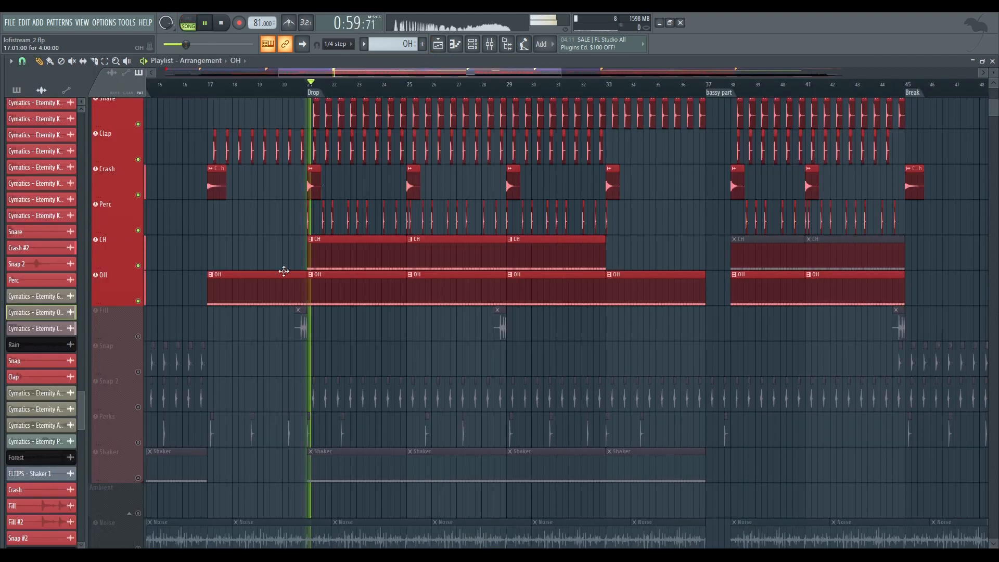
Unmute the Fill, Snap and Snap 2 drum tracks while the song plays
{"action": "scroll", "coordinate": [268, 268], "scroll_direction": "down", "scroll_amount": 2}
{"action": "left_click", "coordinate": [138, 265]}
{"action": "left_click", "coordinate": [138, 300]}
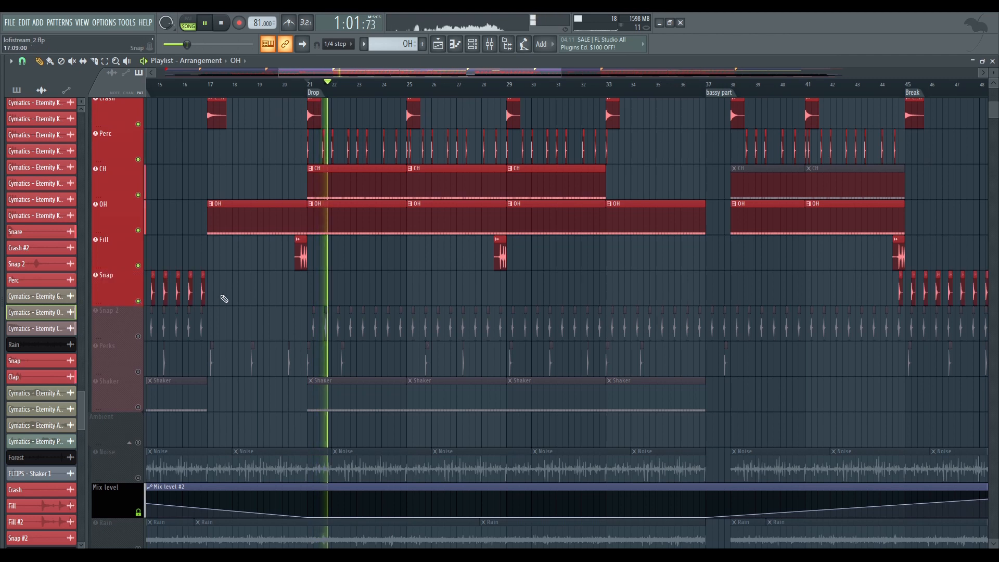
{"action": "scroll", "coordinate": [156, 271], "scroll_direction": "down", "scroll_amount": 2}
{"action": "left_click", "coordinate": [138, 265]}
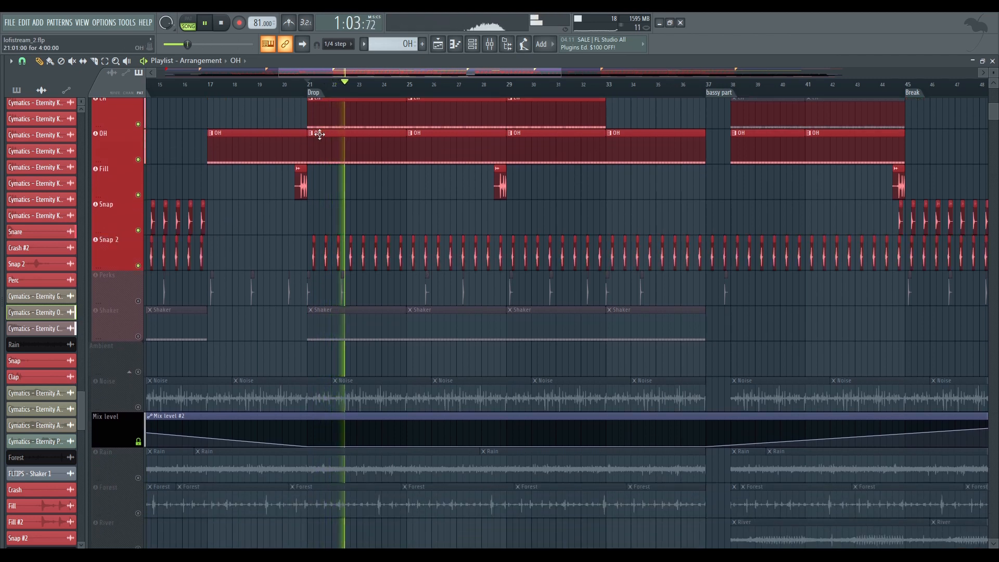
Examine the Snap 2 hits relative to the snare and clap hits, and unmute the Perks and Shaker tracks
{"action": "scroll", "coordinate": [349, 235], "scroll_direction": "up", "scroll_amount": 6}
{"action": "scroll", "coordinate": [411, 252], "scroll_direction": "up", "scroll_amount": 3}
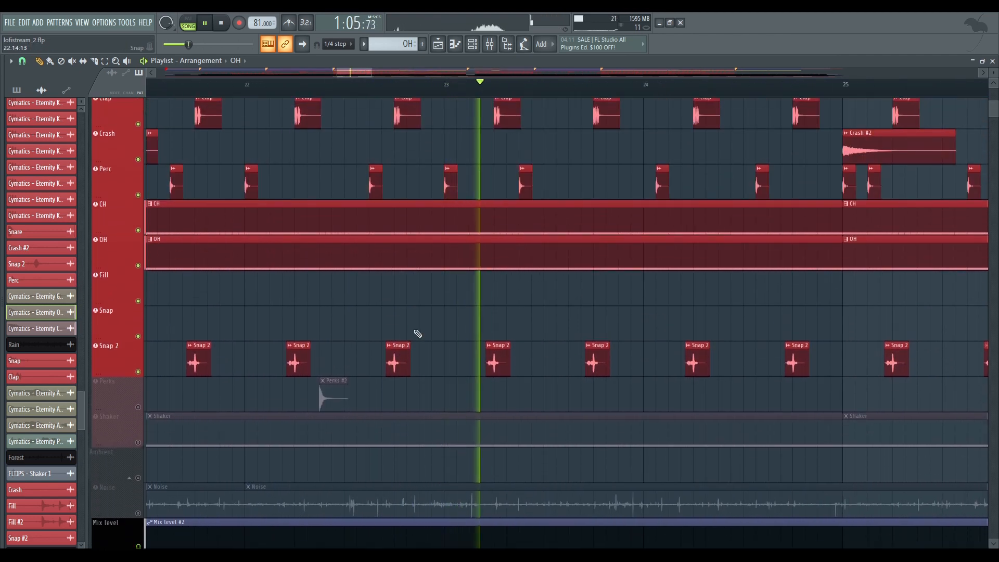
{"action": "scroll", "coordinate": [407, 345], "scroll_direction": "up", "scroll_amount": 2}
{"action": "scroll", "coordinate": [417, 295], "scroll_direction": "up", "scroll_amount": 2}
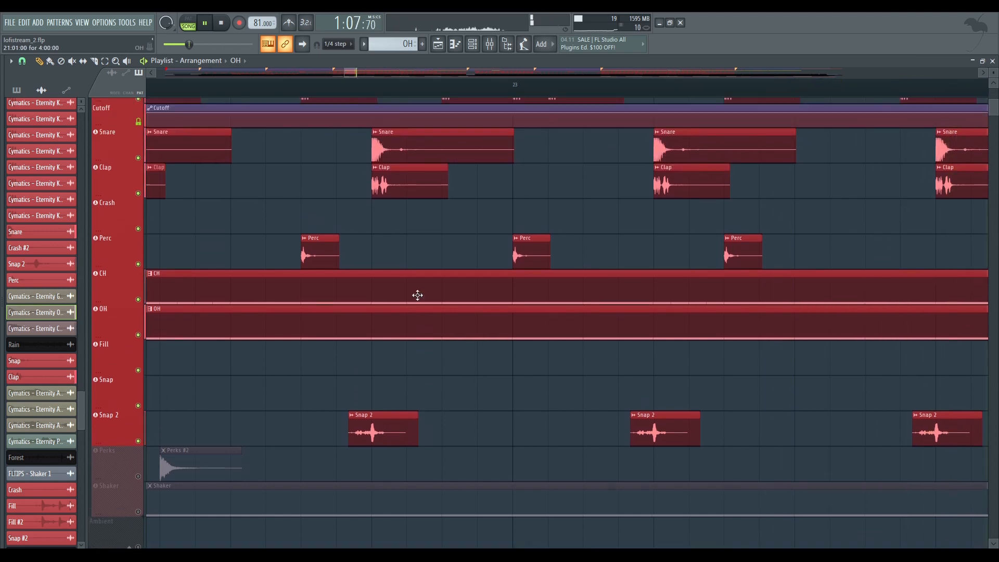
{"action": "scroll", "coordinate": [411, 255], "scroll_direction": "down", "scroll_amount": 6}
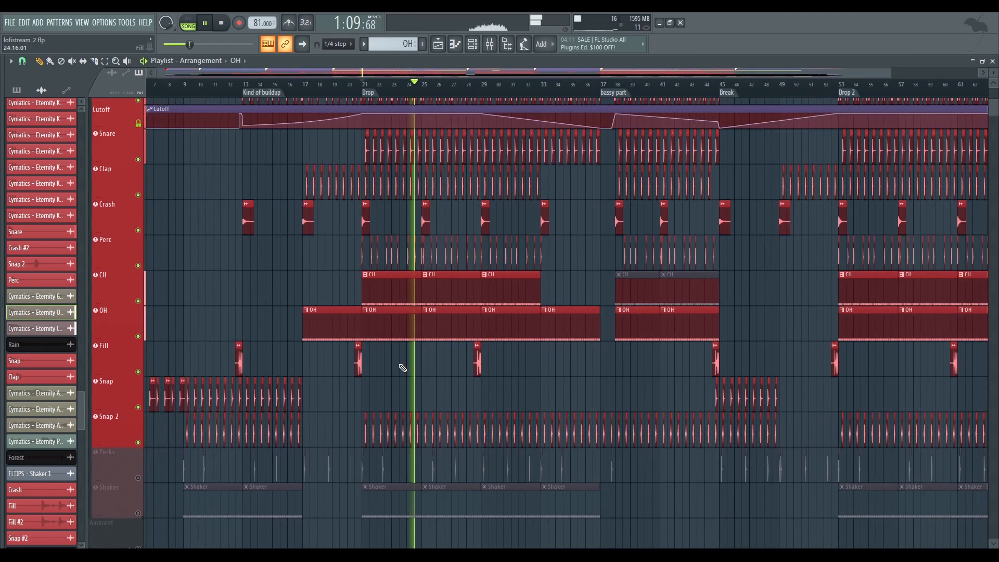
{"action": "scroll", "coordinate": [252, 411], "scroll_direction": "down", "scroll_amount": 4}
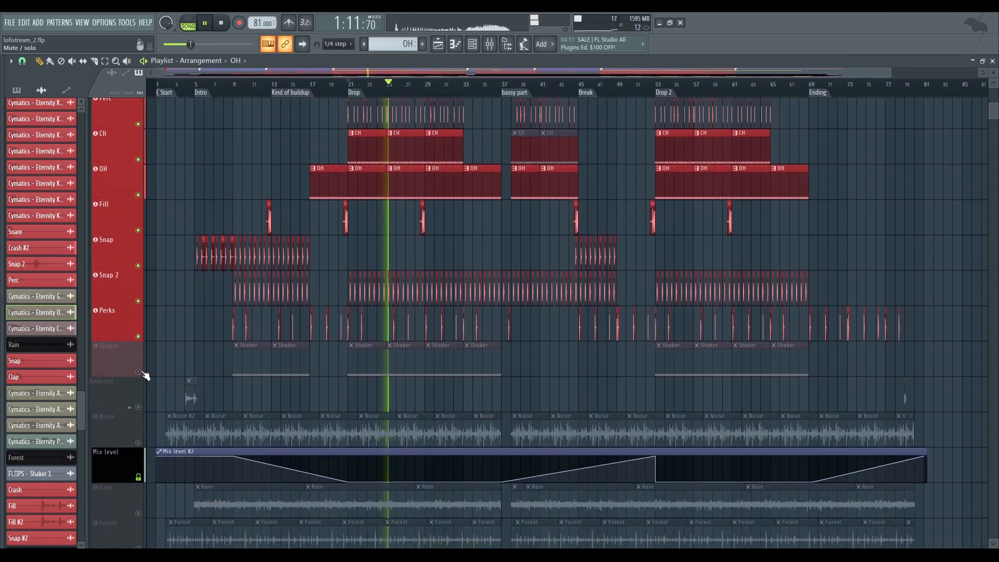
{"action": "left_click", "coordinate": [138, 372]}
Open the Shaker pattern in the piano roll to inspect its notes and velocities, and return to the playlist
{"action": "scroll", "coordinate": [380, 385], "scroll_direction": "up", "scroll_amount": 4}
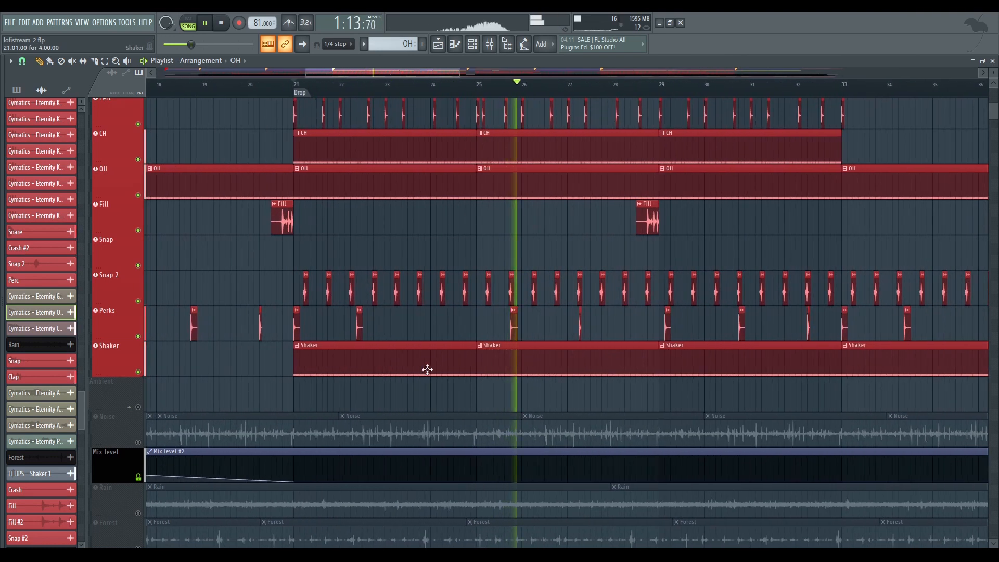
{"action": "double_click", "coordinate": [482, 357]}
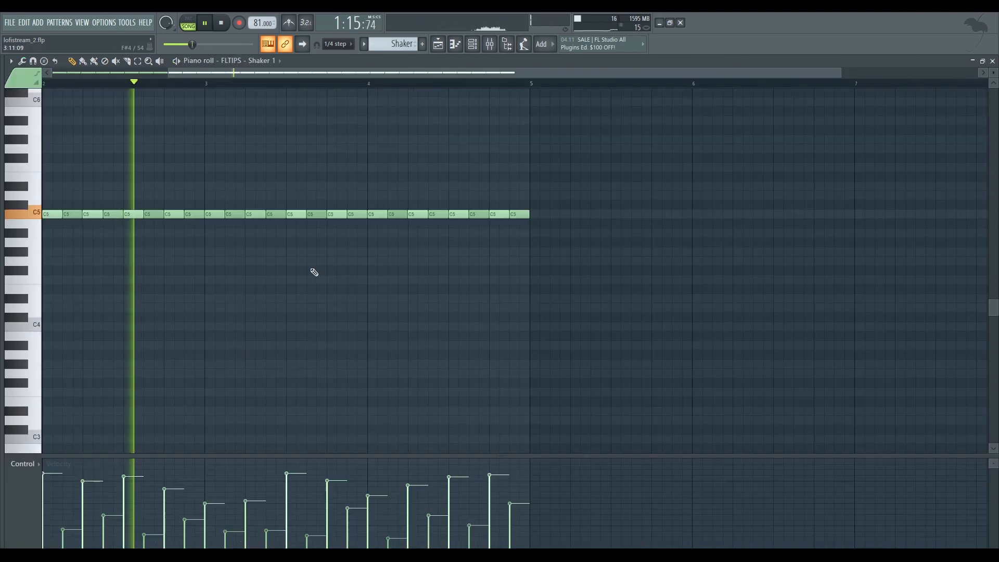
{"action": "left_click_drag", "start_coordinate": [311, 269], "coordinate": [608, 298]}
{"action": "left_click", "coordinate": [438, 46]}
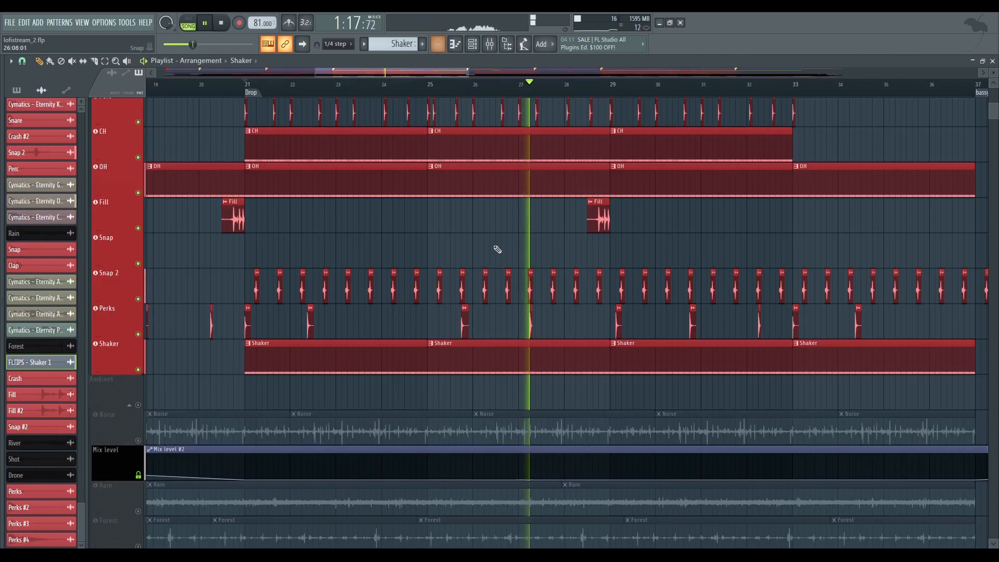
Unmute the ambient tracks from Noise through Drone, including Rain, Forest, River, Shot and Drone - Volume
{"action": "scroll", "coordinate": [484, 255], "scroll_direction": "down", "scroll_amount": 5}
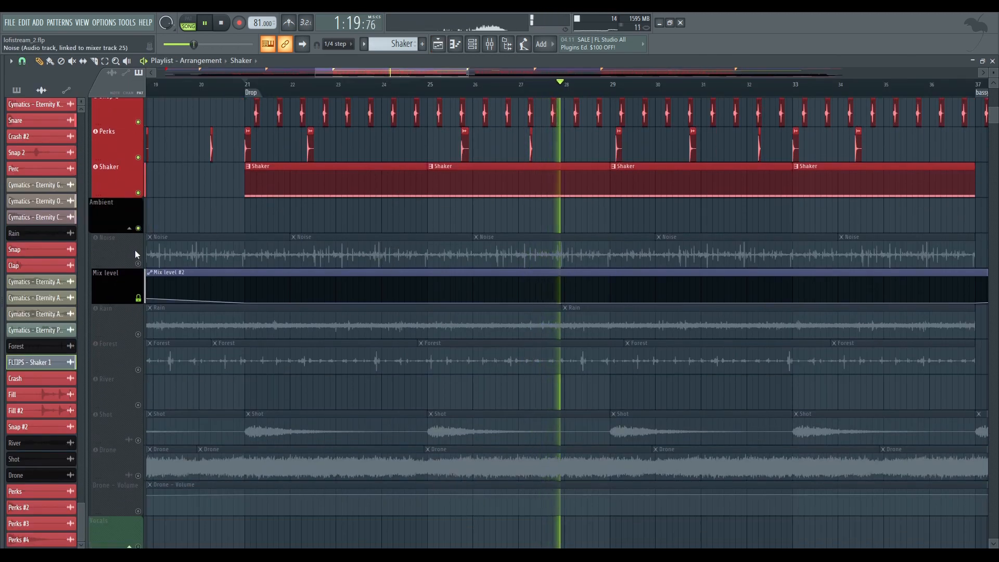
{"action": "left_click_drag", "start_coordinate": [138, 263], "coordinate": [141, 517]}
{"action": "scroll", "coordinate": [264, 370], "scroll_direction": "down", "scroll_amount": 3}
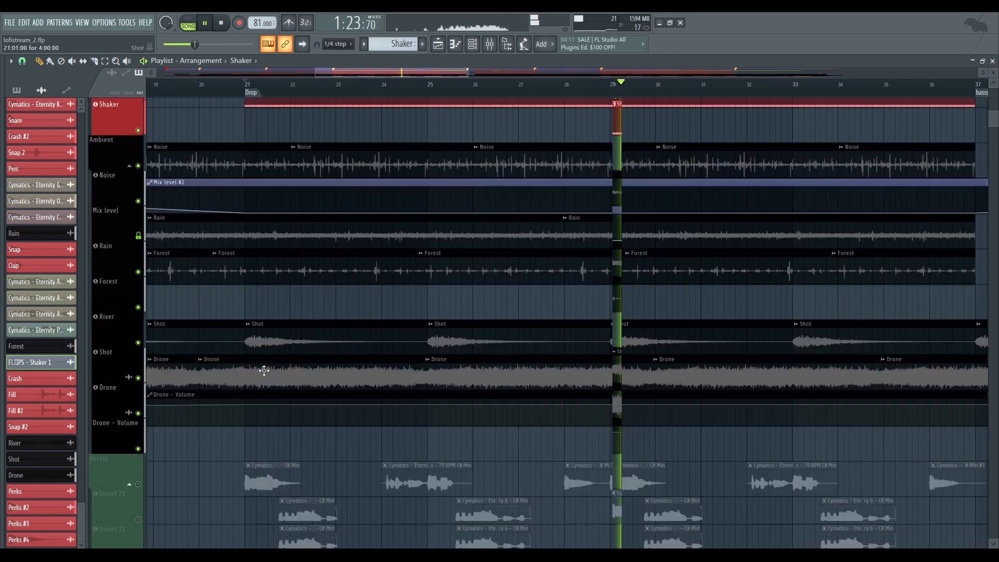
{"action": "scroll", "coordinate": [264, 370], "scroll_direction": "down", "scroll_amount": 3}
Unmute the Drums group header, Pad and Sweet Melody tracks in the playlist
{"action": "scroll", "coordinate": [510, 281], "scroll_direction": "up", "scroll_amount": 12}
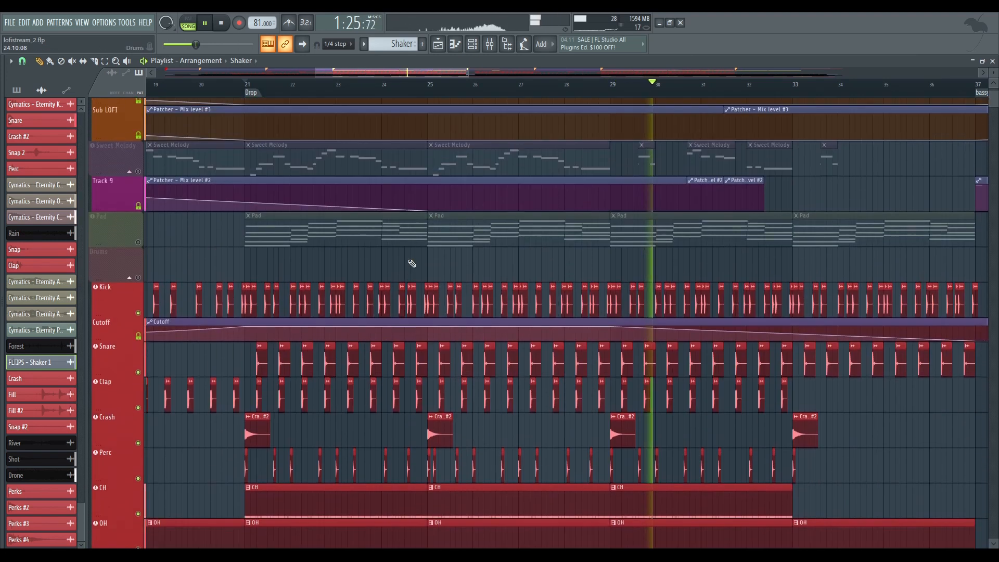
{"action": "scroll", "coordinate": [412, 263], "scroll_direction": "up", "scroll_amount": 4}
{"action": "left_click", "coordinate": [138, 452]}
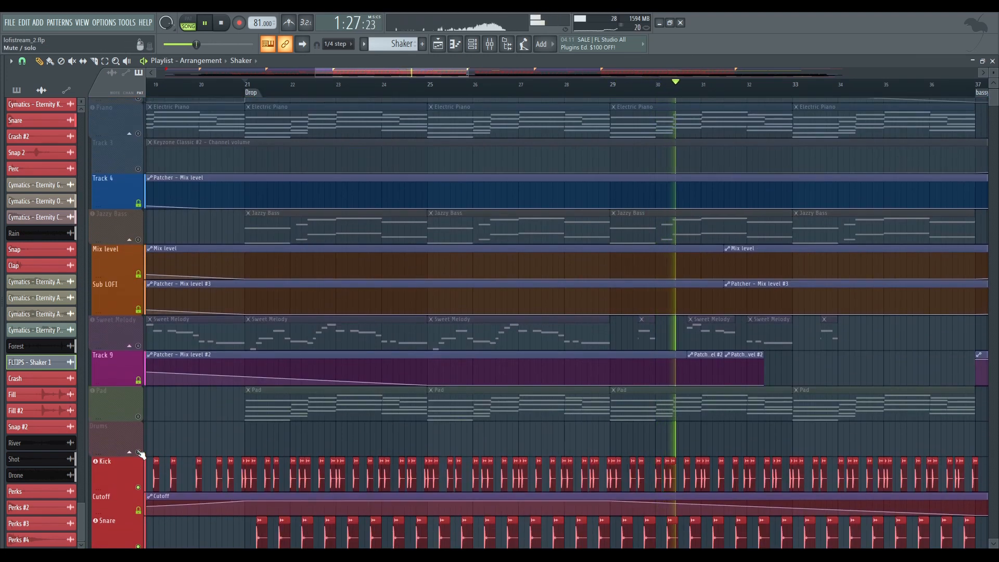
{"action": "left_click", "coordinate": [138, 417]}
{"action": "left_click", "coordinate": [138, 346]}
Restart playback from the Drop and unmute the Jazzy Bass, Track 3, Piano and Side tracks
{"action": "scroll", "coordinate": [616, 339], "scroll_direction": "down", "scroll_amount": 3}
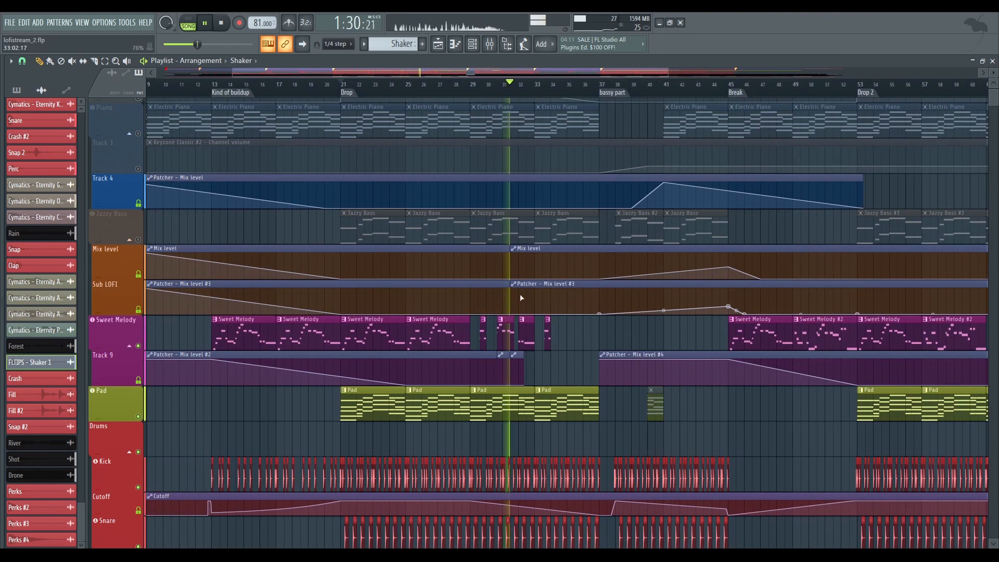
{"action": "key", "text": "space"}
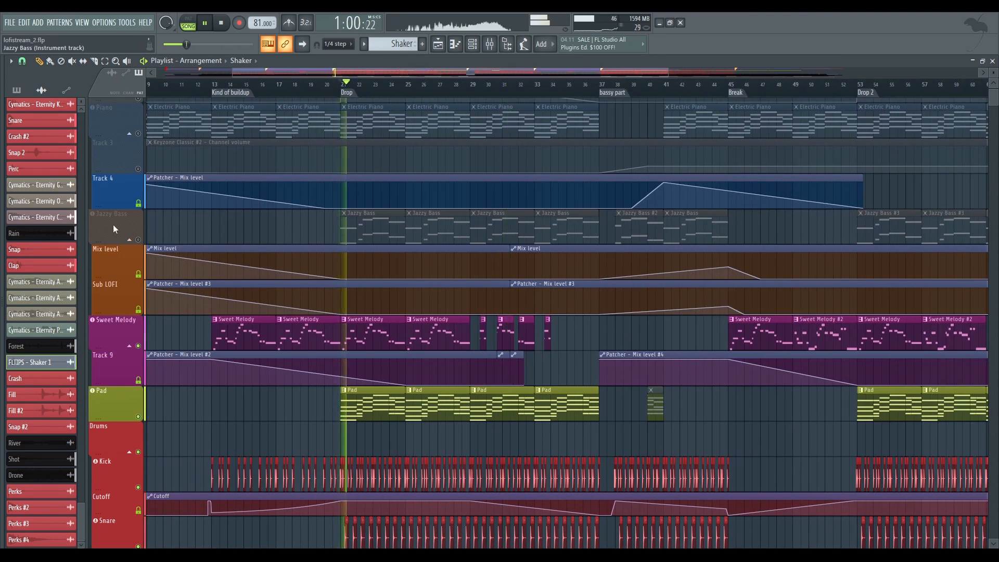
{"action": "left_click", "coordinate": [138, 240]}
{"action": "scroll", "coordinate": [193, 190], "scroll_direction": "up", "scroll_amount": 1}
{"action": "left_click", "coordinate": [138, 188]}
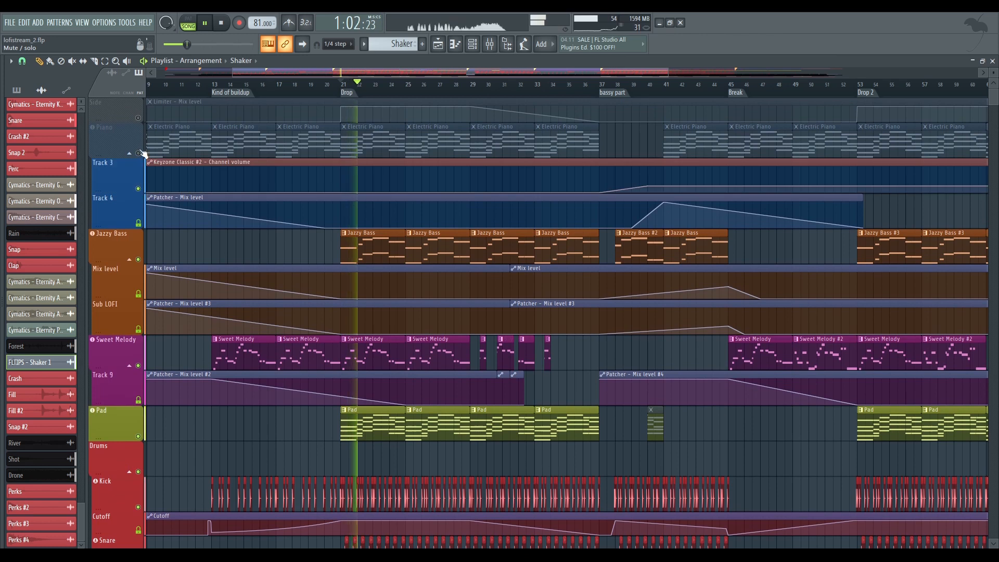
{"action": "left_click", "coordinate": [138, 153]}
{"action": "left_click", "coordinate": [138, 117]}
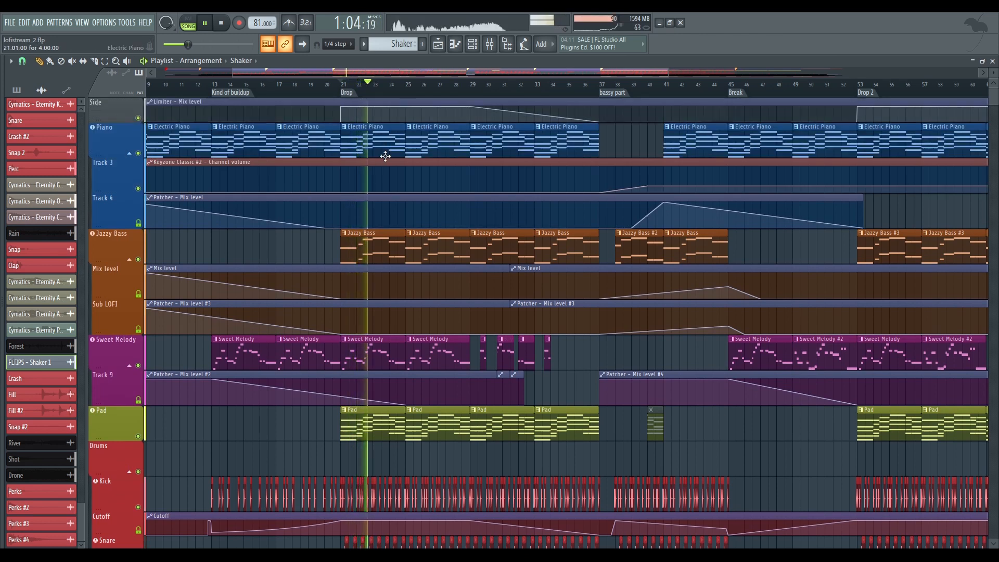
Listen to the drop with its instrument, drum and ambient tracks enabled, and stop playback
{"action": "scroll", "coordinate": [385, 156], "scroll_direction": "down", "scroll_amount": 20}
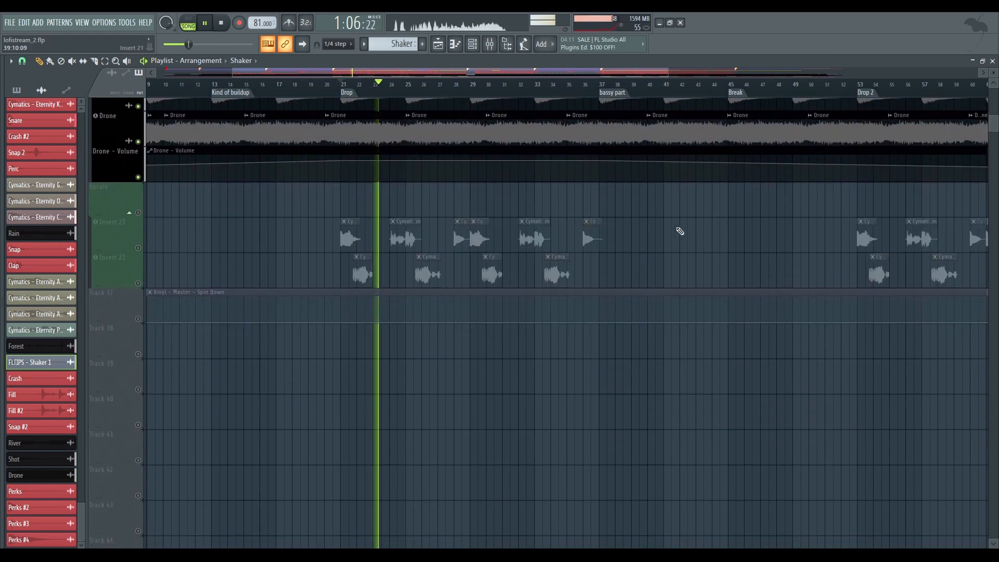
{"action": "scroll", "coordinate": [680, 231], "scroll_direction": "up", "scroll_amount": 20}
{"action": "key", "text": "space"}
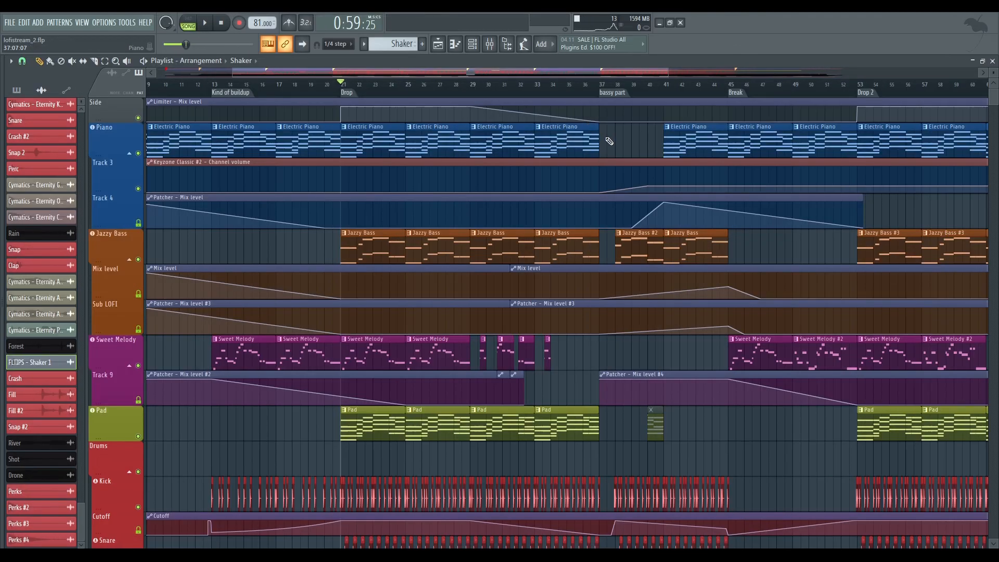
Find the Vocals group below the ambient tracks and unmute its Insert 21 and Insert 22 tracks
{"action": "scroll", "coordinate": [526, 152], "scroll_direction": "down", "scroll_amount": 20}
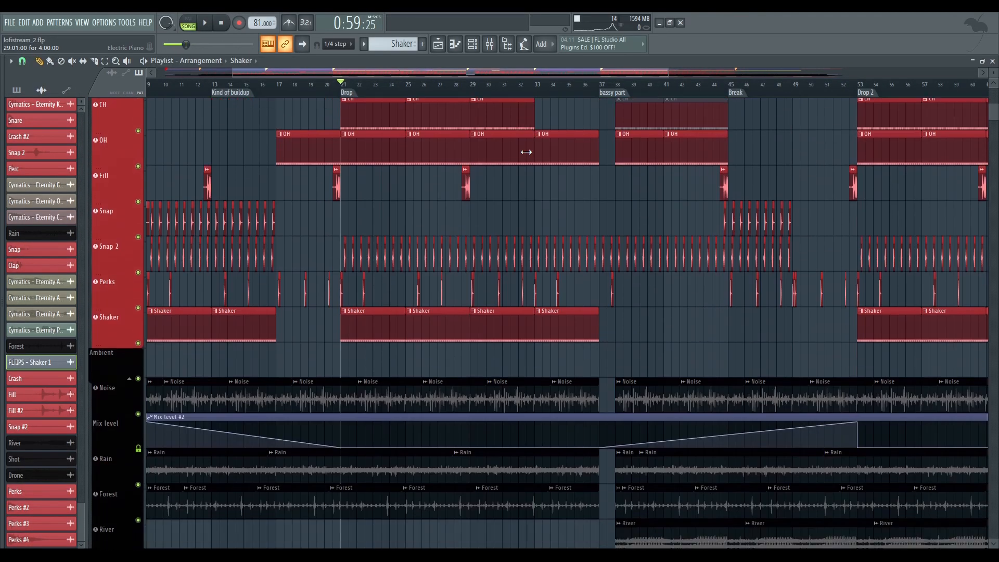
{"action": "scroll", "coordinate": [526, 152], "scroll_direction": "down", "scroll_amount": 10}
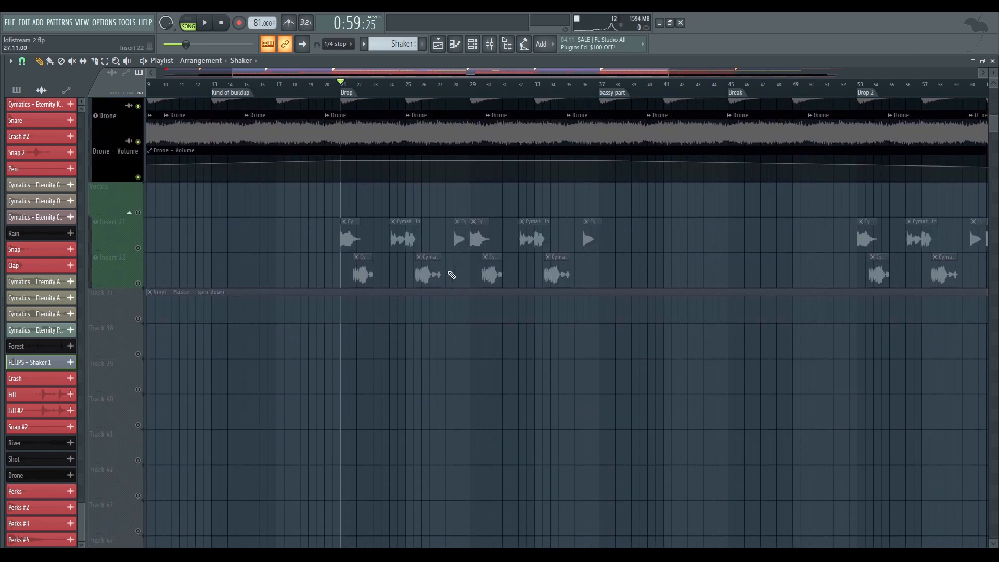
{"action": "scroll", "coordinate": [493, 226], "scroll_direction": "up", "scroll_amount": 5, "text": "ctrl"}
{"action": "left_click_drag", "start_coordinate": [494, 225], "coordinate": [495, 228]}
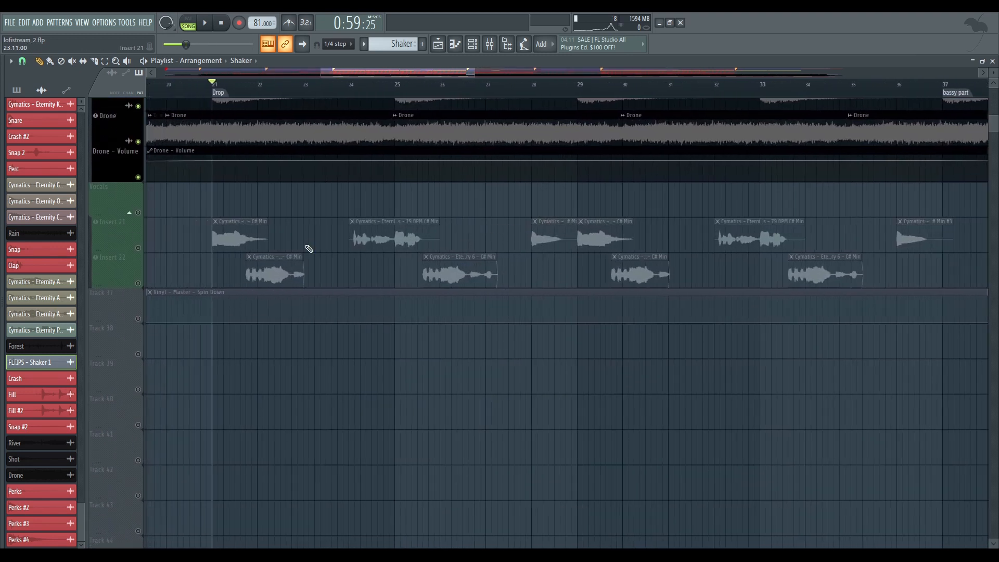
{"action": "left_click", "coordinate": [139, 248]}
{"action": "left_click", "coordinate": [139, 283]}
{"action": "scroll", "coordinate": [202, 240], "scroll_direction": "up", "scroll_amount": 7, "text": "ctrl"}
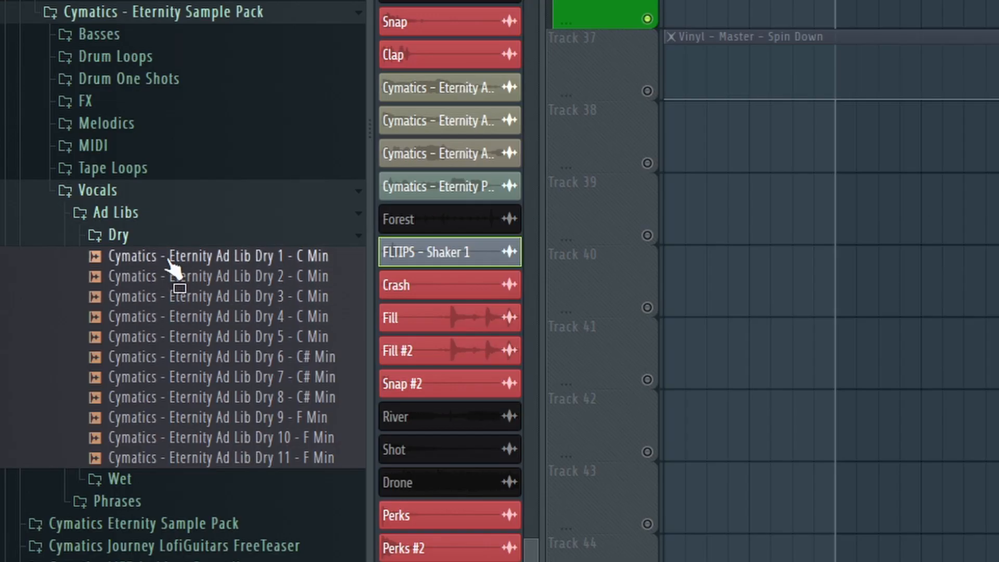
Audition the Eternity Ad Lib Dry 1, 2 and 3 vocal samples, and collapse the Dry ad libs folder
{"action": "left_click", "coordinate": [206, 265]}
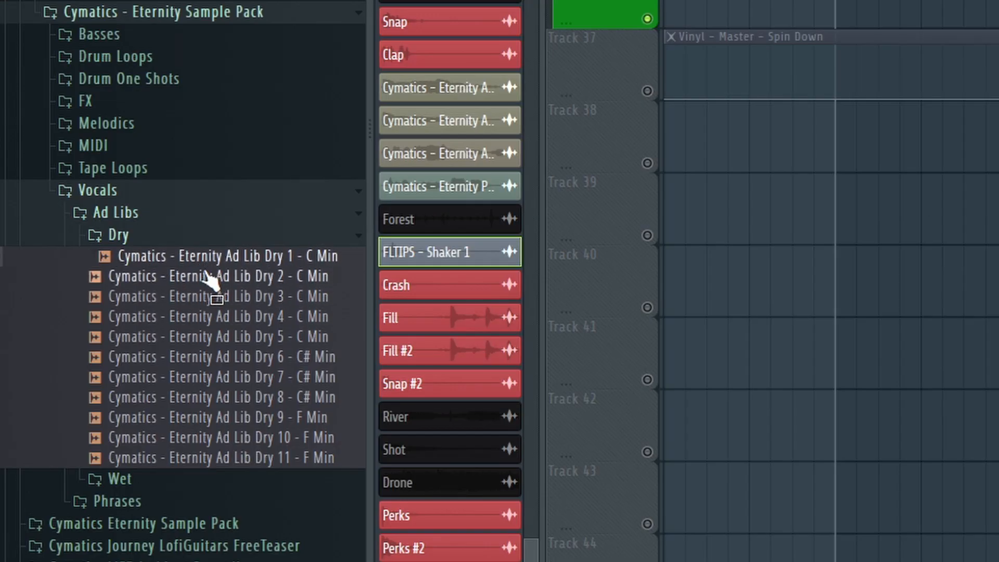
{"action": "left_click", "coordinate": [206, 278]}
{"action": "left_click", "coordinate": [211, 297]}
{"action": "left_click", "coordinate": [119, 236]}
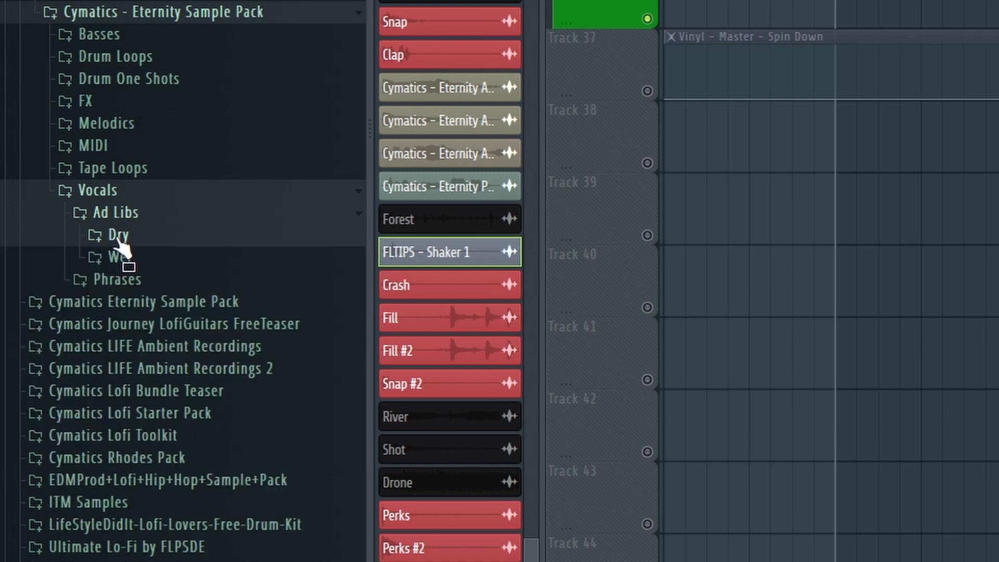
Expand the dry vocal phrases folder and audition several samples, including Phrase Dry 2 - Wake Up and Phrase Dry 8 - Dreams
{"action": "left_click", "coordinate": [133, 284]}
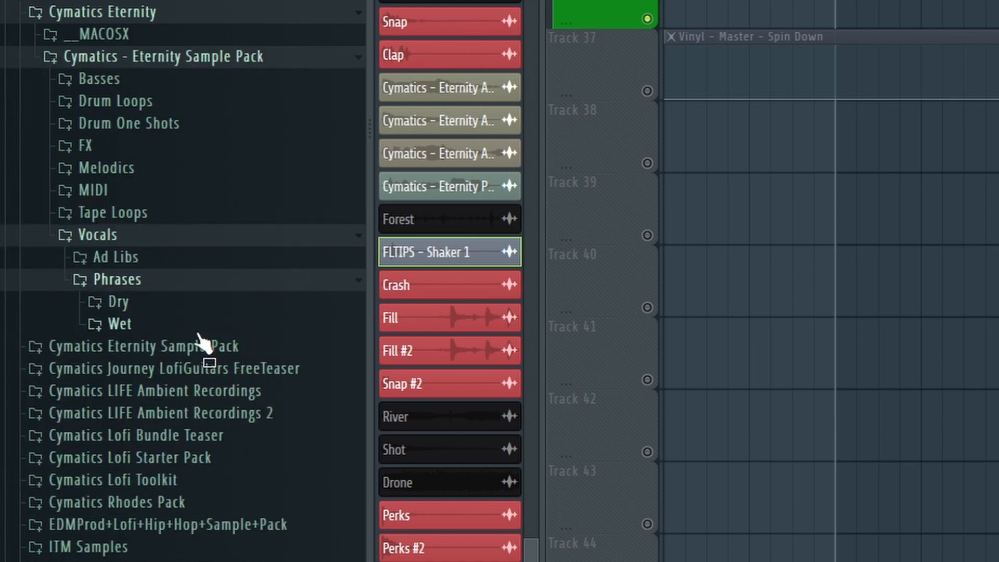
{"action": "left_click", "coordinate": [162, 308]}
{"action": "left_click", "coordinate": [166, 345]}
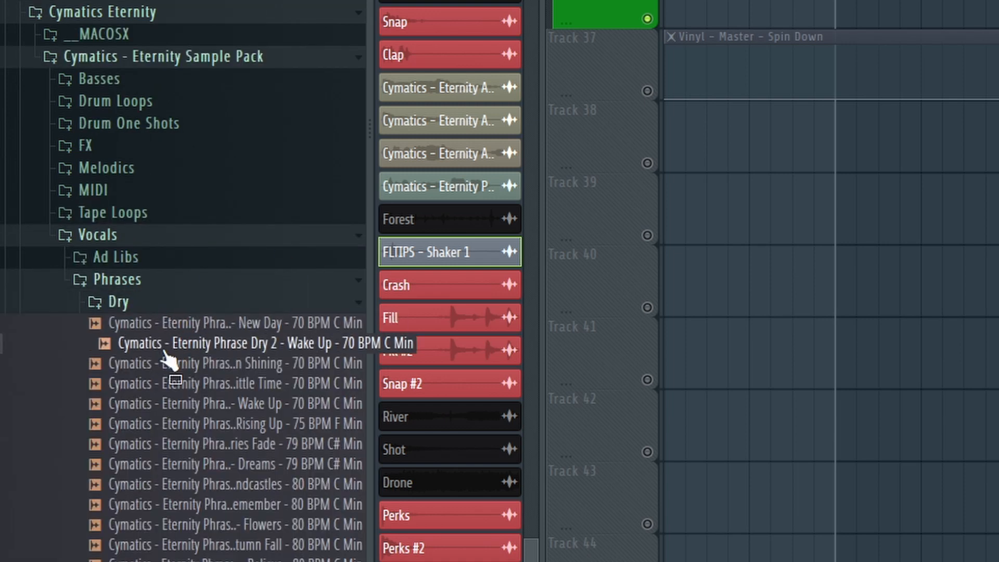
{"action": "left_click", "coordinate": [203, 385]}
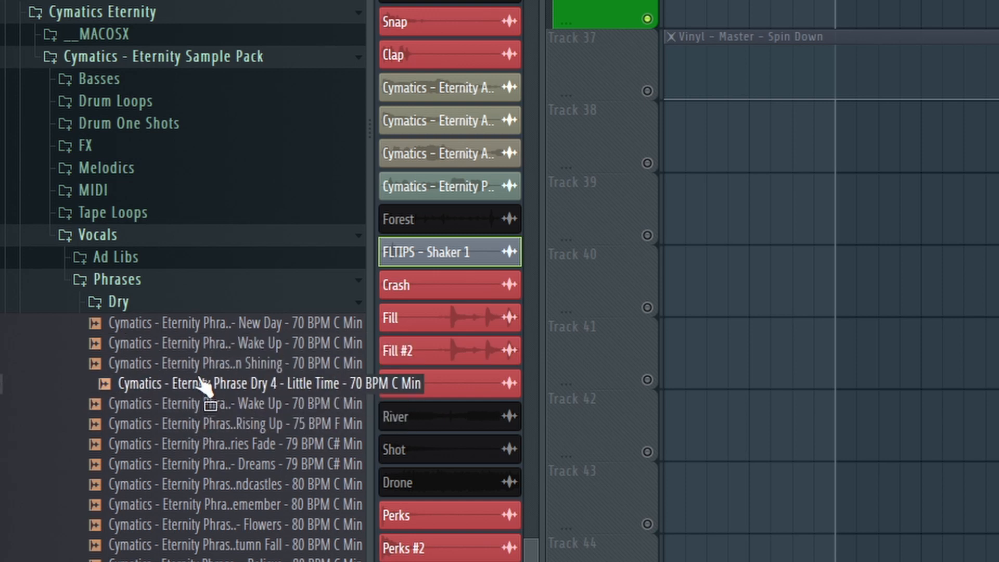
{"action": "left_click", "coordinate": [204, 465]}
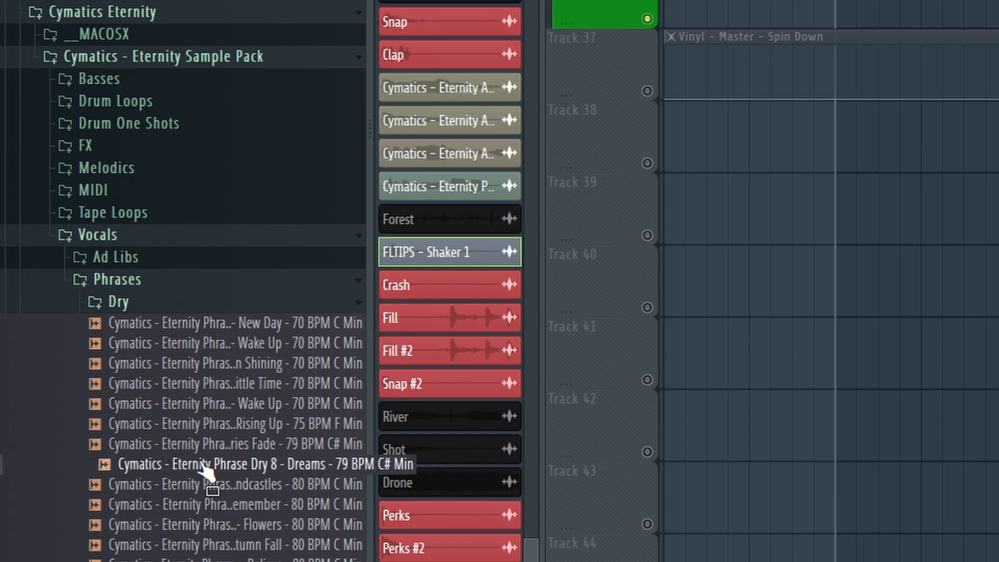
{"action": "left_click_drag", "start_coordinate": [203, 466], "coordinate": [181, 468]}
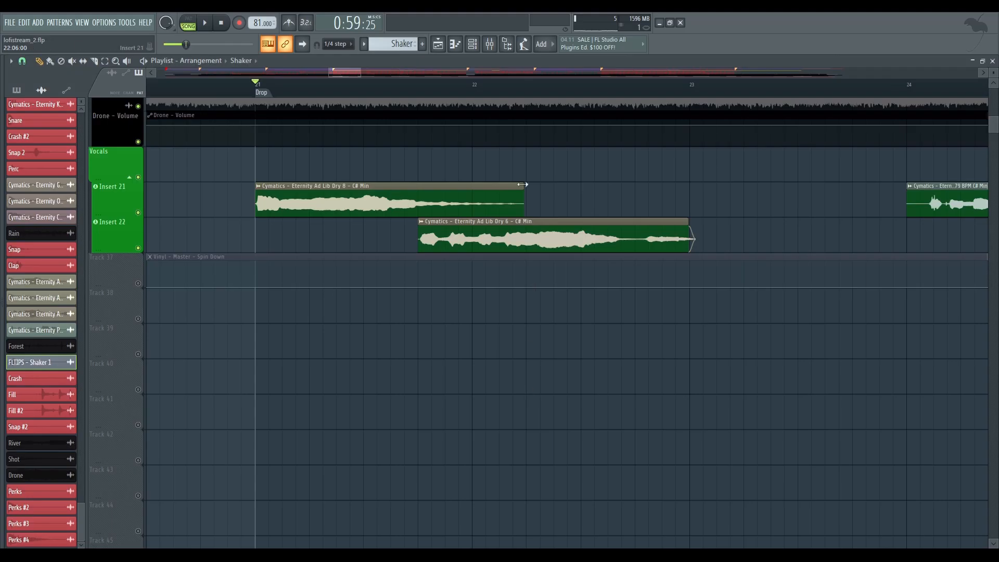
Open the first vocal clip on Insert 21, Eternity Ad Lib Dry 8, and audition its waveform
{"action": "scroll", "coordinate": [522, 87], "scroll_direction": "down", "scroll_amount": 6}
{"action": "scroll", "coordinate": [468, 279], "scroll_direction": "up", "scroll_amount": 1}
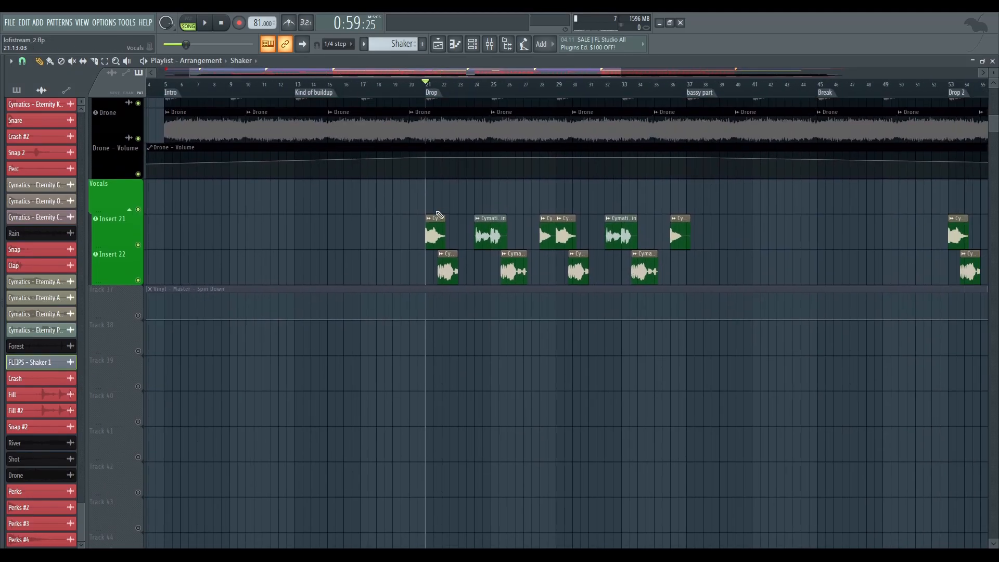
{"action": "double_click", "coordinate": [436, 231]}
{"action": "left_click_drag", "start_coordinate": [205, 172], "coordinate": [239, 178]}
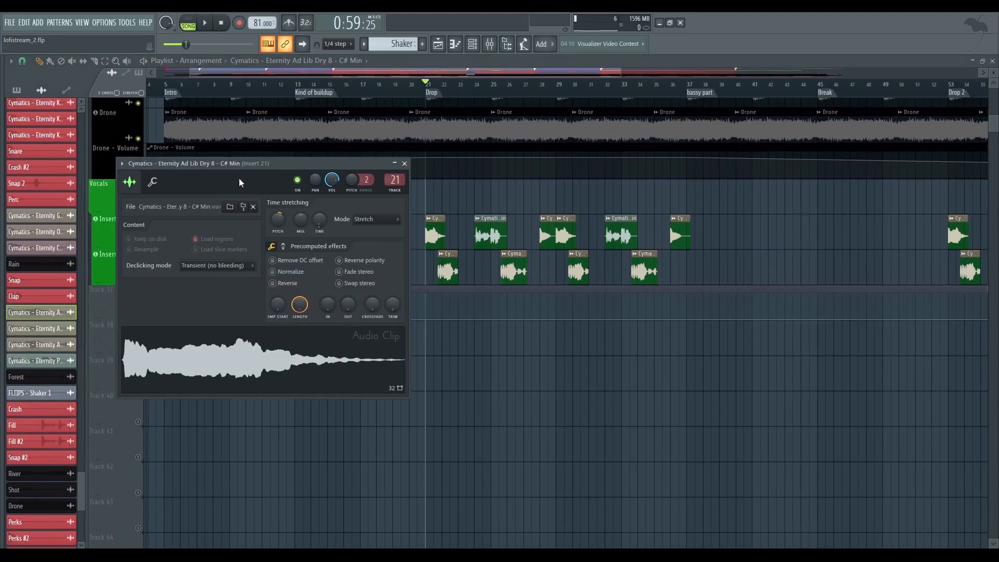
Audition the Ad Lib Dry 6 clip on Insert 22 and the Phrase Dry 8 - Dreams clip on Insert 21, closing their settings
{"action": "double_click", "coordinate": [451, 271]}
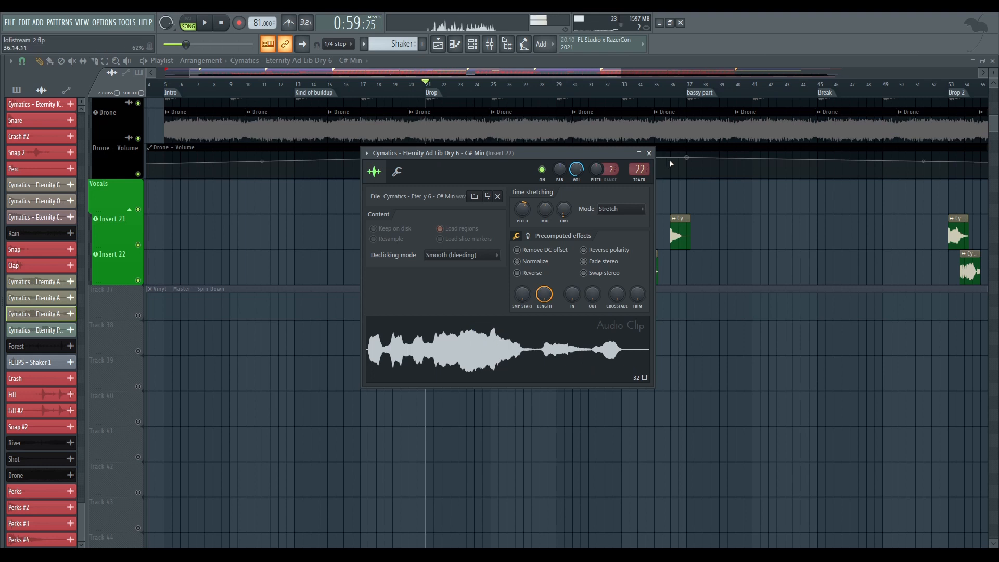
{"action": "left_click", "coordinate": [649, 153]}
{"action": "double_click", "coordinate": [489, 235]}
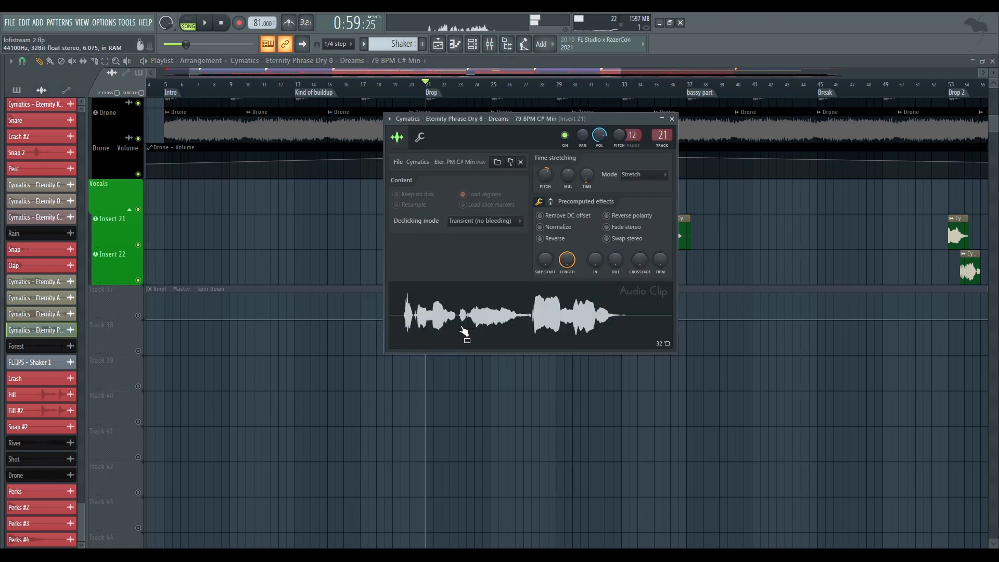
{"action": "key", "text": "Escape"}
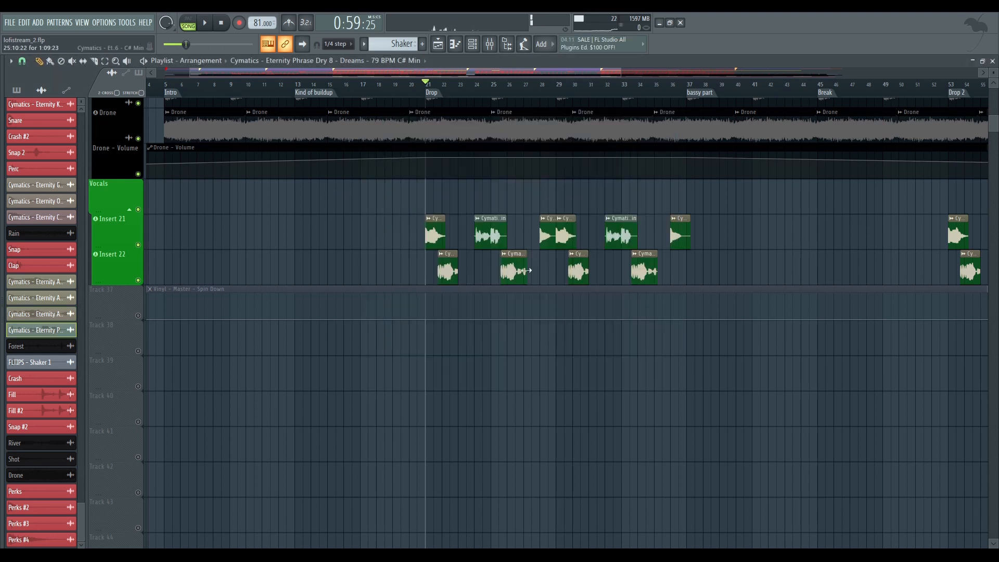
Open the Ad Lib Dry 6 clip on Insert 22 near bar 26 and close its settings
{"action": "double_click", "coordinate": [514, 266]}
{"action": "key", "text": "Escape"}
Place the playhead at the bassy part marker, review the drum tracks below it, and briefly play from there
{"action": "scroll", "coordinate": [330, 219], "scroll_direction": "up", "scroll_amount": 1}
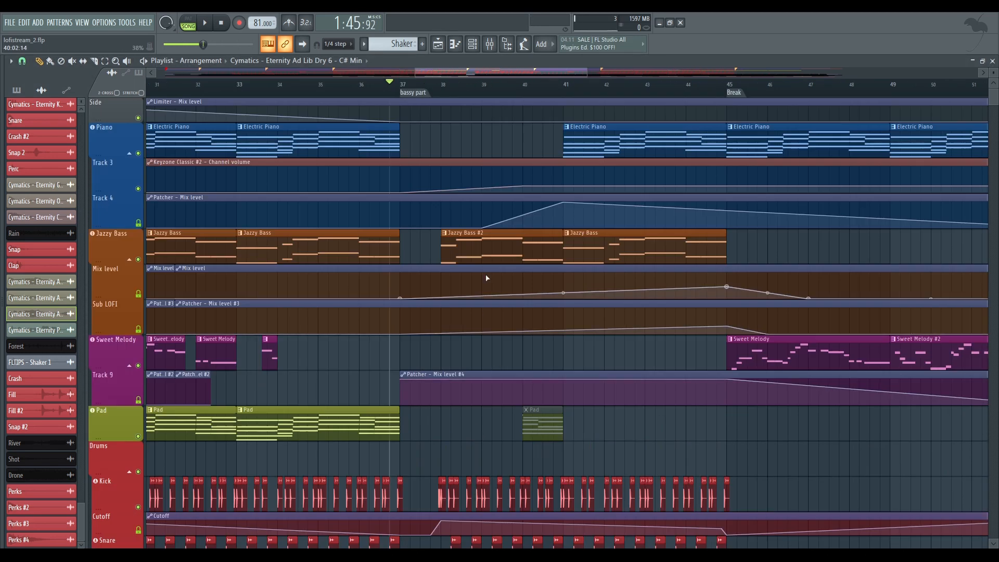
{"action": "scroll", "coordinate": [468, 227], "scroll_direction": "down", "scroll_amount": 1}
{"action": "scroll", "coordinate": [541, 145], "scroll_direction": "up", "scroll_amount": 1}
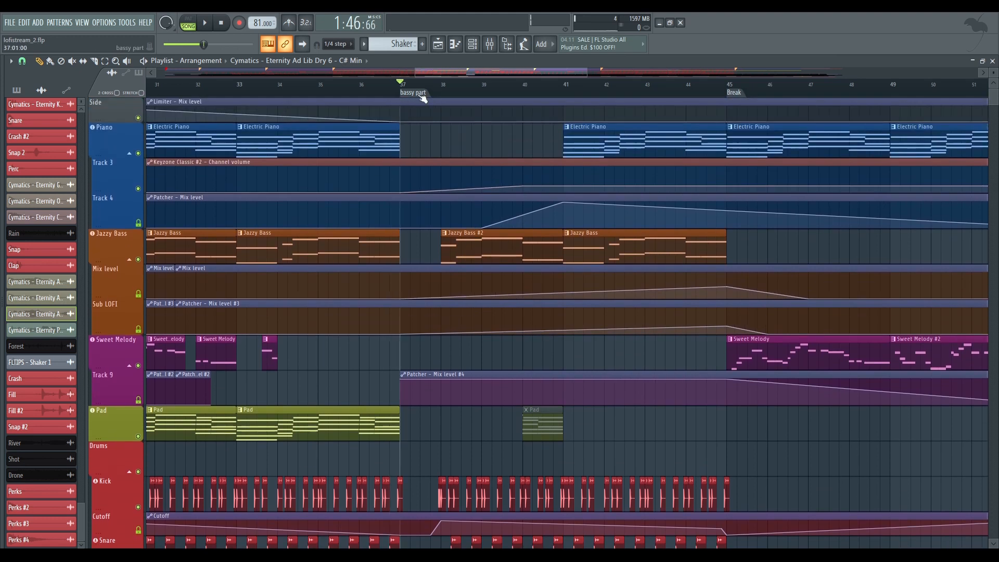
{"action": "scroll", "coordinate": [574, 195], "scroll_direction": "down", "scroll_amount": 10}
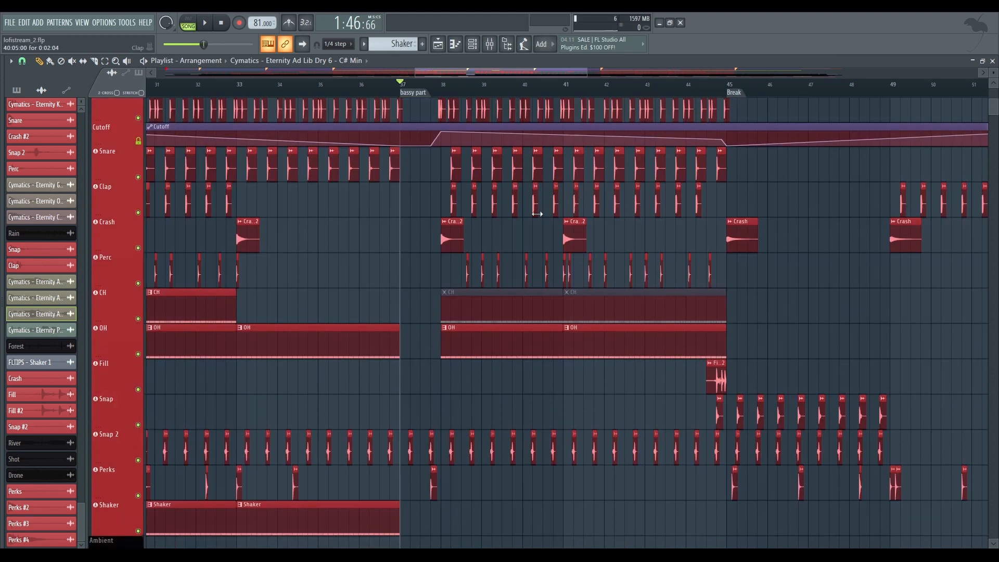
{"action": "key", "text": "space"}
{"action": "scroll", "coordinate": [446, 97], "scroll_direction": "down", "scroll_amount": 5}
{"action": "scroll", "coordinate": [459, 147], "scroll_direction": "up", "scroll_amount": 4}
{"action": "scroll", "coordinate": [459, 159], "scroll_direction": "down", "scroll_amount": 11}
{"action": "key", "text": "space"}
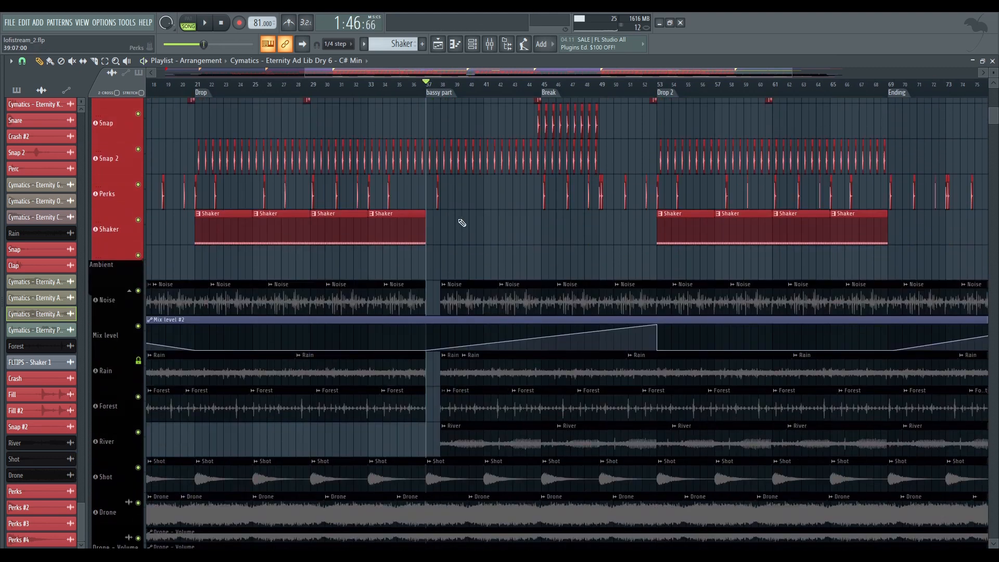
Examine the ambient and vocal tracks at the start of the bassy part, and play the section through the drum entry
{"action": "scroll", "coordinate": [462, 223], "scroll_direction": "down", "scroll_amount": 4}
{"action": "scroll", "coordinate": [444, 208], "scroll_direction": "down", "scroll_amount": 7}
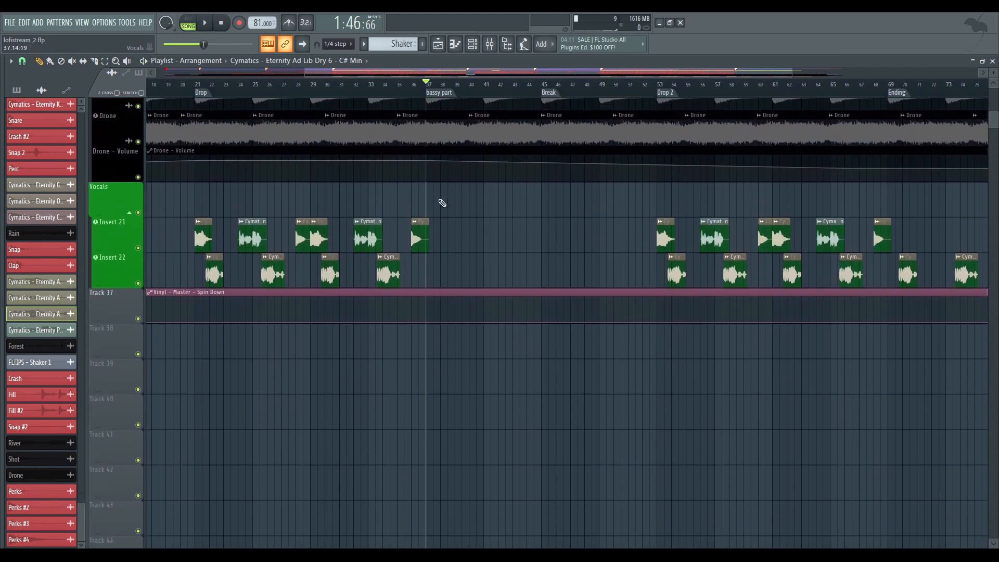
{"action": "scroll", "coordinate": [442, 127], "scroll_direction": "up", "scroll_amount": 7}
{"action": "scroll", "coordinate": [442, 127], "scroll_direction": "up", "scroll_amount": 6, "text": "ctrl"}
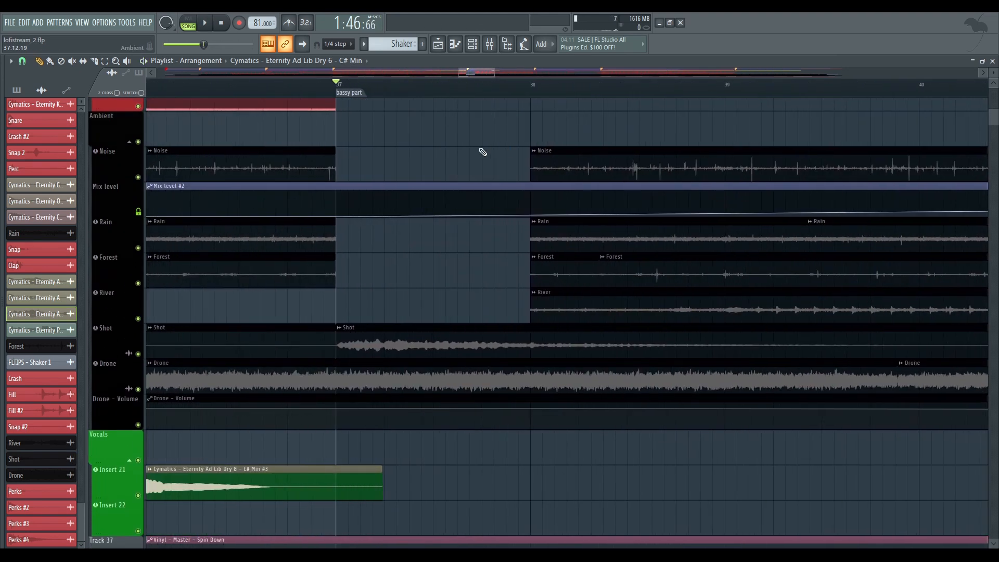
{"action": "scroll", "coordinate": [484, 130], "scroll_direction": "up", "scroll_amount": 6}
{"action": "scroll", "coordinate": [486, 138], "scroll_direction": "down", "scroll_amount": 4, "text": "ctrl"}
{"action": "key", "text": "space"}
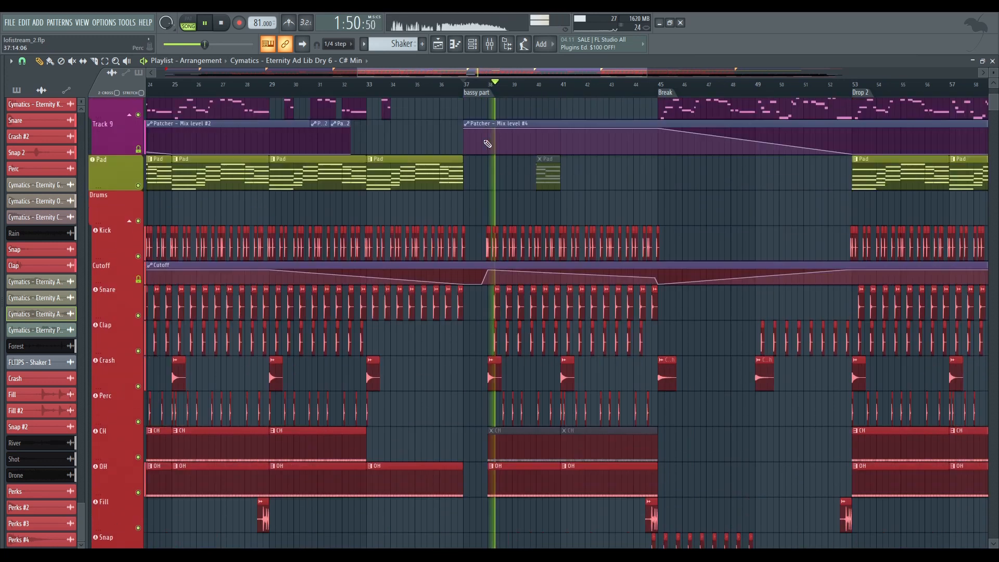
{"action": "scroll", "coordinate": [487, 143], "scroll_direction": "up", "scroll_amount": 1}
{"action": "scroll", "coordinate": [495, 92], "scroll_direction": "up", "scroll_amount": 8, "text": "ctrl"}
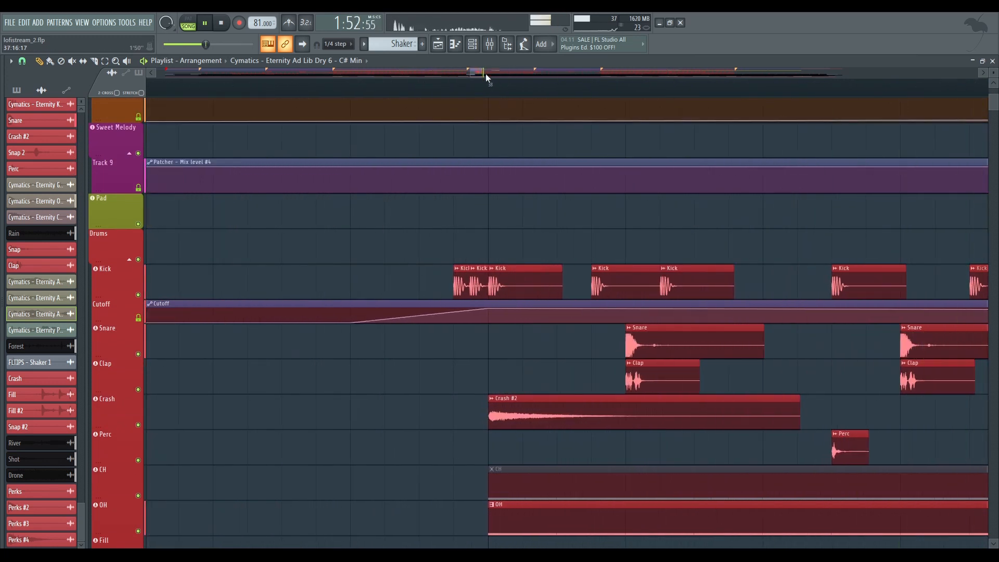
{"action": "key", "text": "space"}
Replay the bassy part from its marker while reviewing the drum, bass and automation tracks up to the Break, and stop playback
{"action": "scroll", "coordinate": [485, 73], "scroll_direction": "down", "scroll_amount": 4, "text": "ctrl"}
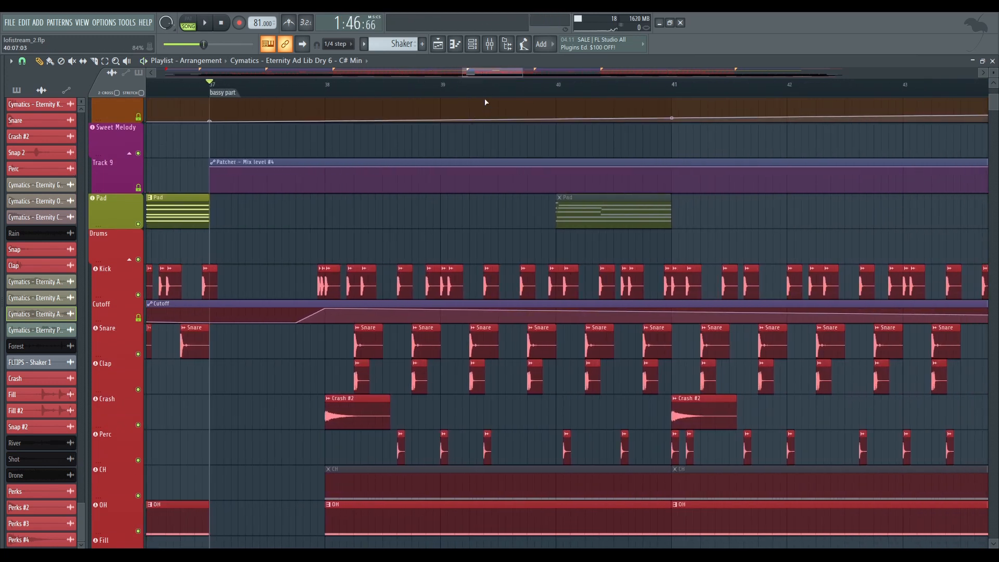
{"action": "scroll", "coordinate": [485, 102], "scroll_direction": "down", "scroll_amount": 6, "text": "ctrl"}
{"action": "scroll", "coordinate": [468, 156], "scroll_direction": "up", "scroll_amount": 5}
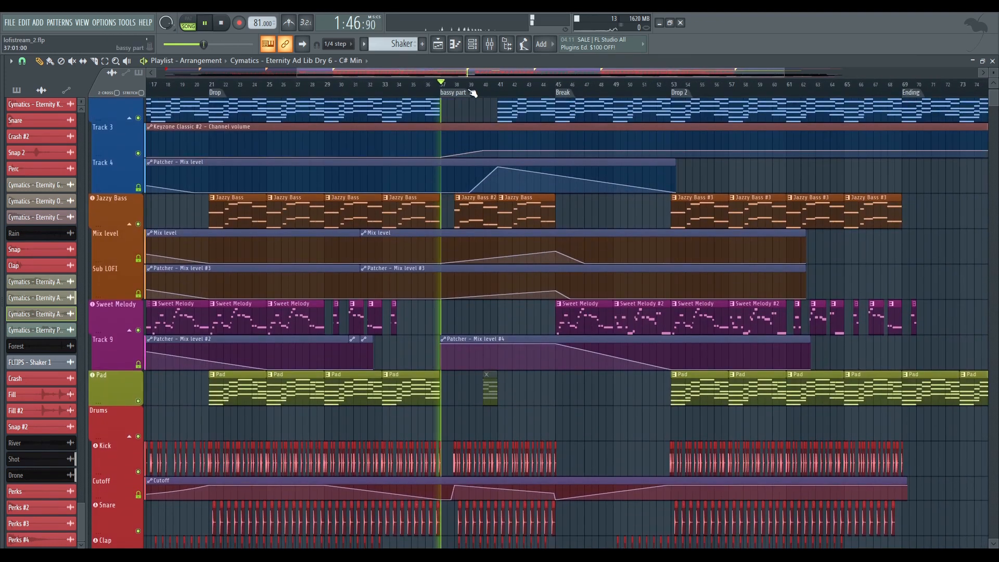
{"action": "scroll", "coordinate": [494, 173], "scroll_direction": "down", "scroll_amount": 8}
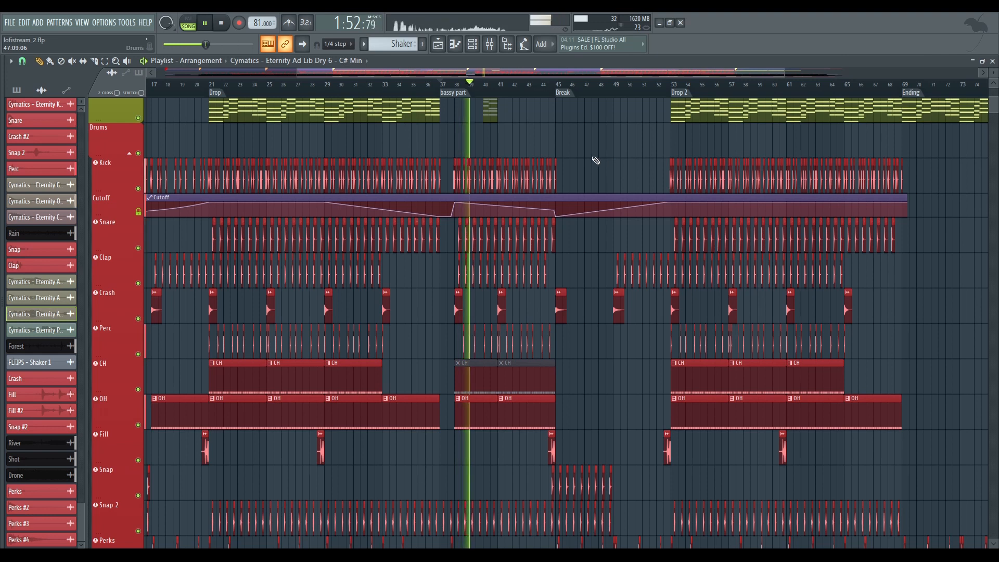
{"action": "scroll", "coordinate": [577, 164], "scroll_direction": "down", "scroll_amount": 3}
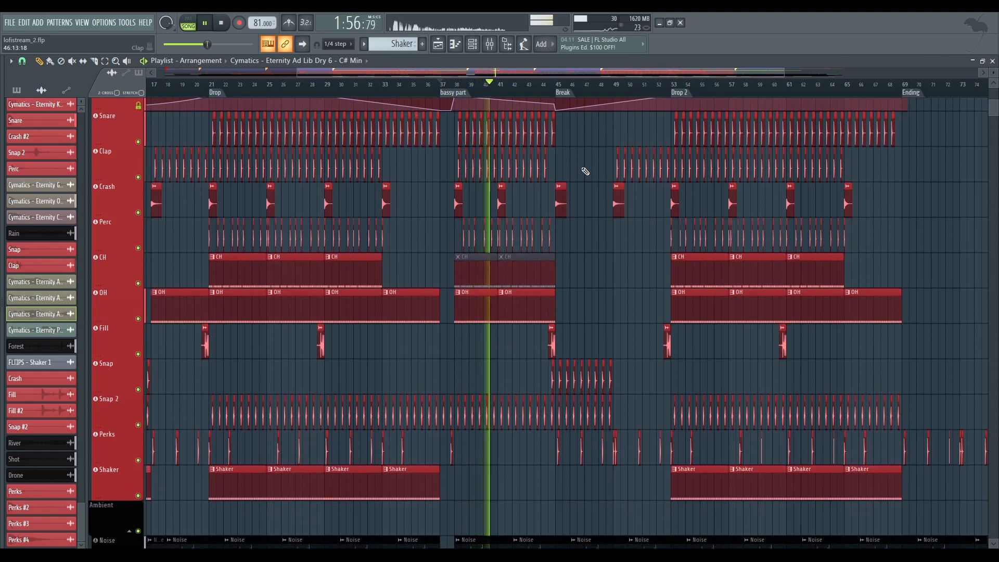
{"action": "scroll", "coordinate": [520, 182], "scroll_direction": "right", "scroll_amount": 4}
{"action": "scroll", "coordinate": [437, 193], "scroll_direction": "up", "scroll_amount": 10}
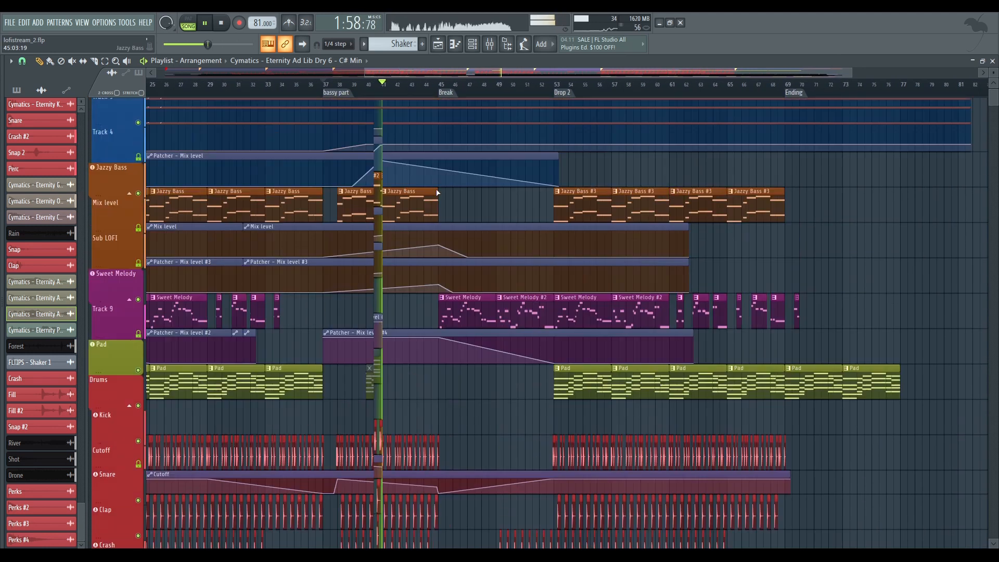
{"action": "scroll", "coordinate": [437, 192], "scroll_direction": "up", "scroll_amount": 1}
{"action": "scroll", "coordinate": [435, 92], "scroll_direction": "down", "scroll_amount": 4}
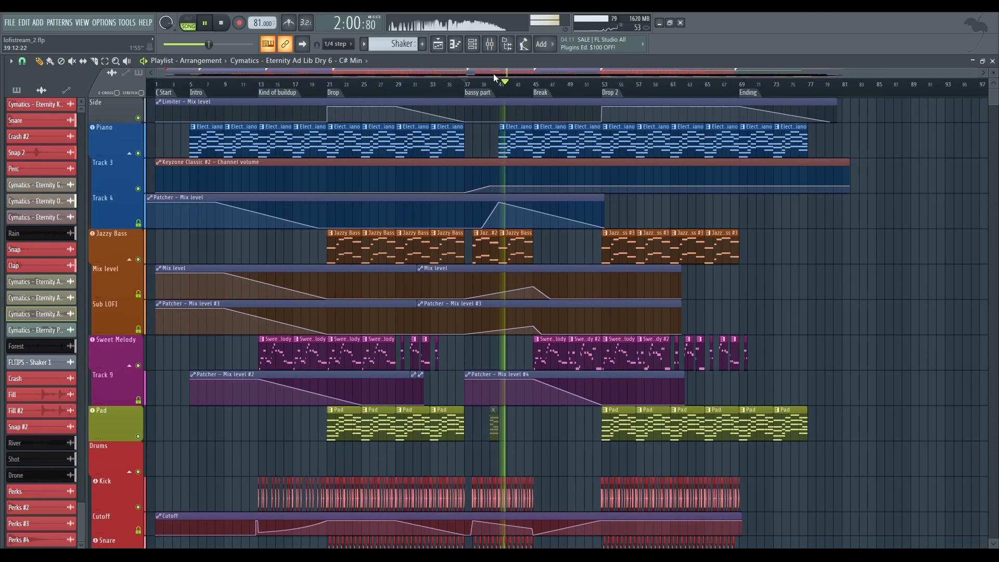
{"action": "key", "text": "space"}
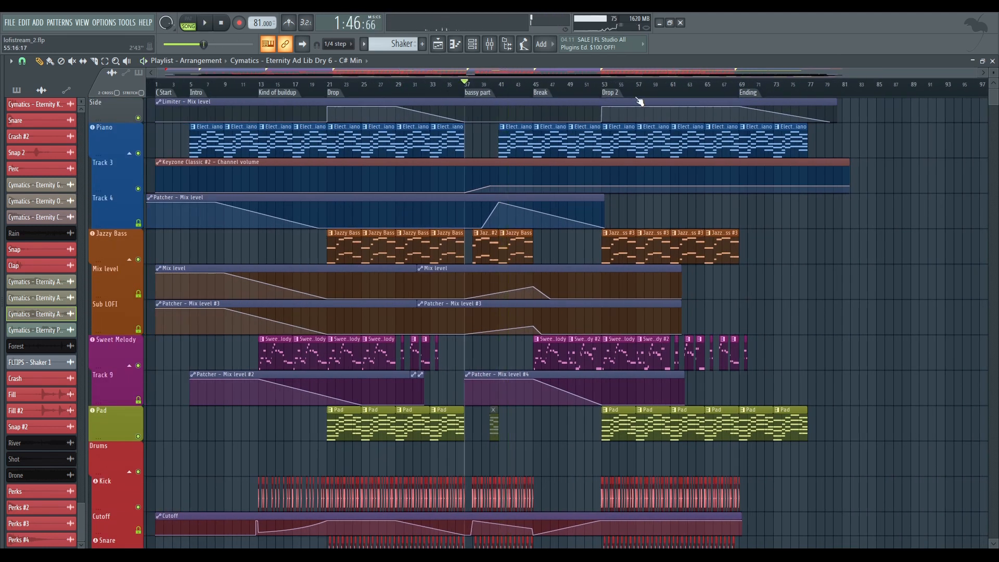
Review the arrangement tracks from the Break through Drop 2 to the Ending
{"action": "scroll", "coordinate": [774, 177], "scroll_direction": "down", "scroll_amount": 10}
{"action": "scroll", "coordinate": [709, 158], "scroll_direction": "right", "scroll_amount": 5}
{"action": "scroll", "coordinate": [628, 154], "scroll_direction": "up", "scroll_amount": 8}
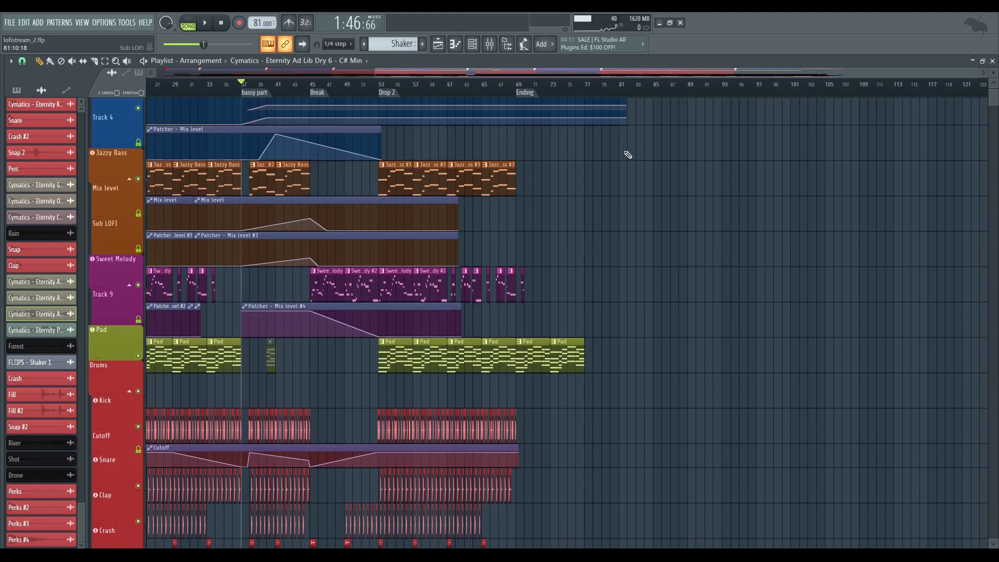
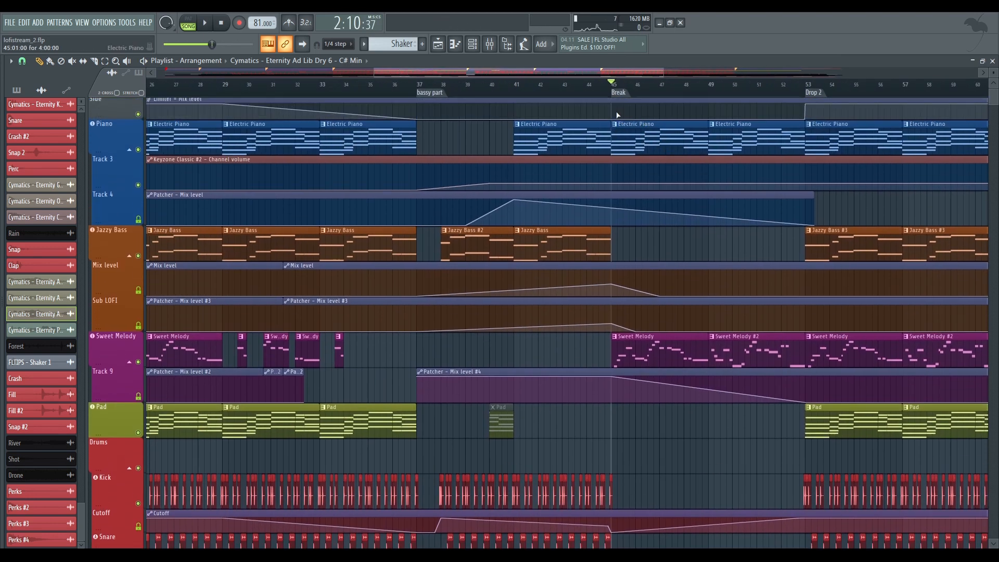
Review the tracks in the second half of the Break and play from bar 49 towards Drop 2, stopping before the drop
{"action": "left_click_drag", "start_coordinate": [616, 115], "coordinate": [535, 170]}
{"action": "scroll", "coordinate": [533, 173], "scroll_direction": "down", "scroll_amount": 3}
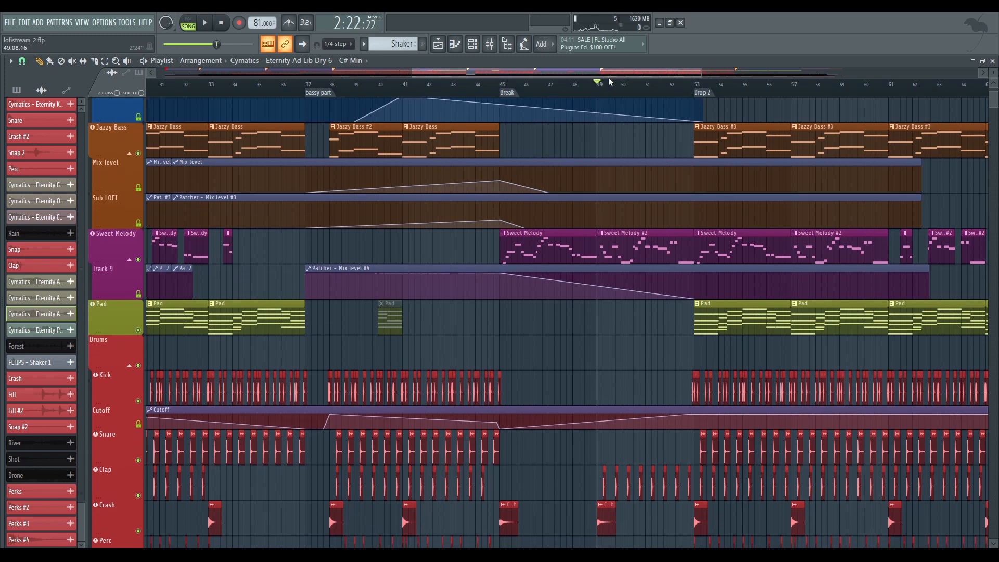
{"action": "scroll", "coordinate": [608, 77], "scroll_direction": "up", "scroll_amount": 2}
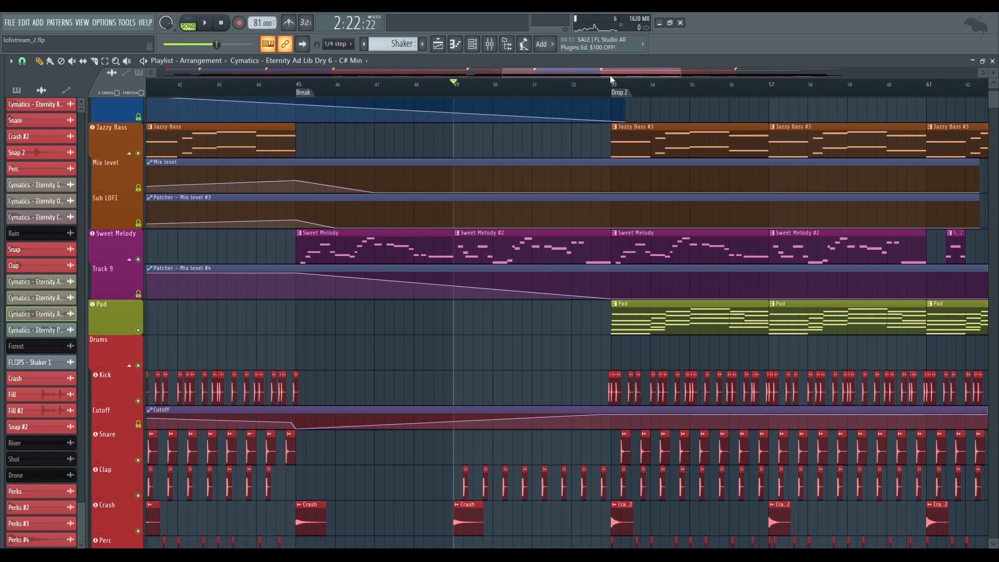
{"action": "key", "text": "space"}
{"action": "scroll", "coordinate": [578, 132], "scroll_direction": "down", "scroll_amount": 4}
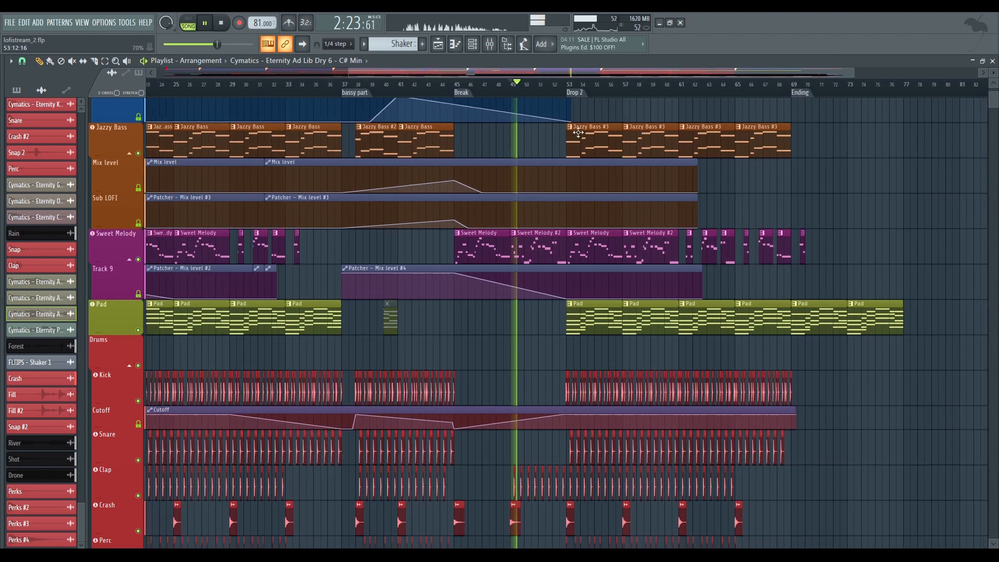
{"action": "left_click_drag", "start_coordinate": [810, 194], "coordinate": [680, 197]}
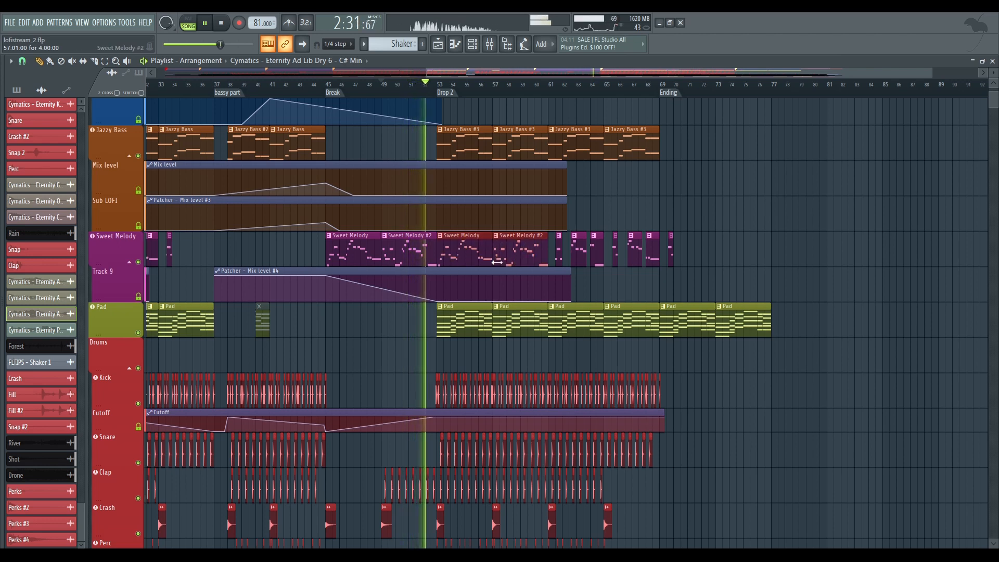
{"action": "key", "text": "space"}
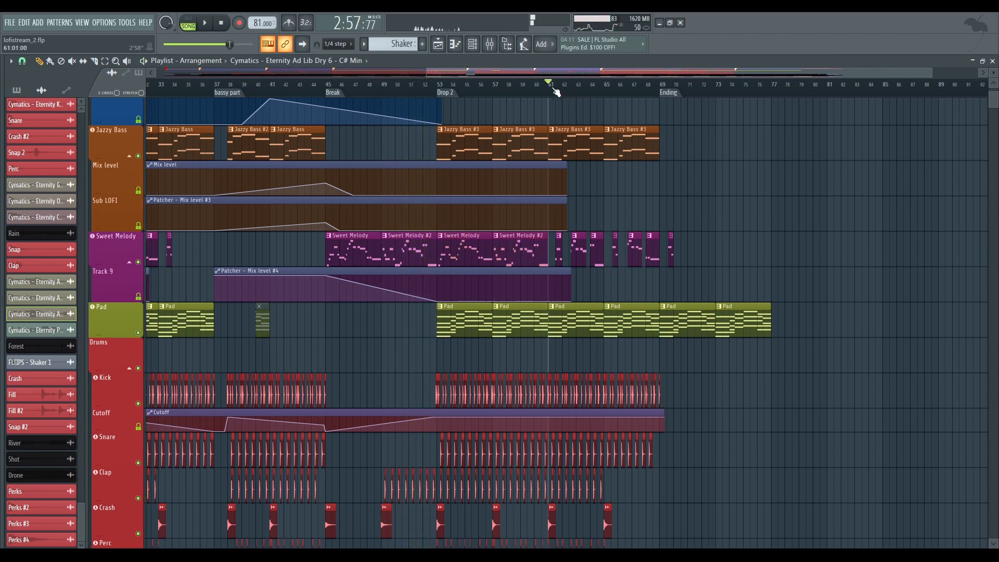
Play the second half of Drop 2 from bar 61 with the Pad and Jazzy Bass tracks muted while reviewing the drums, and stop playback
{"action": "left_click_drag", "start_coordinate": [565, 74], "coordinate": [466, 77]}
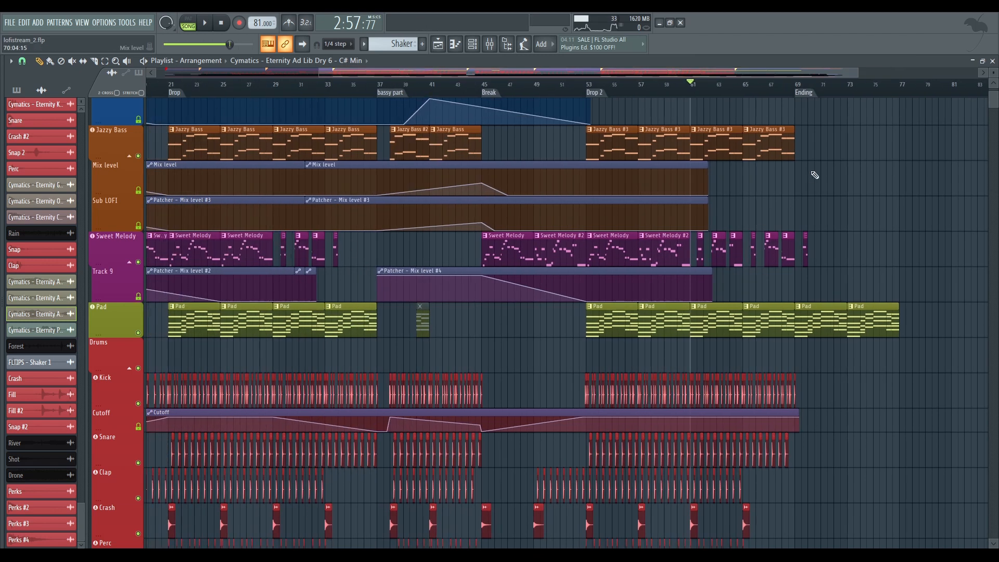
{"action": "scroll", "coordinate": [796, 90], "scroll_direction": "up", "scroll_amount": 5}
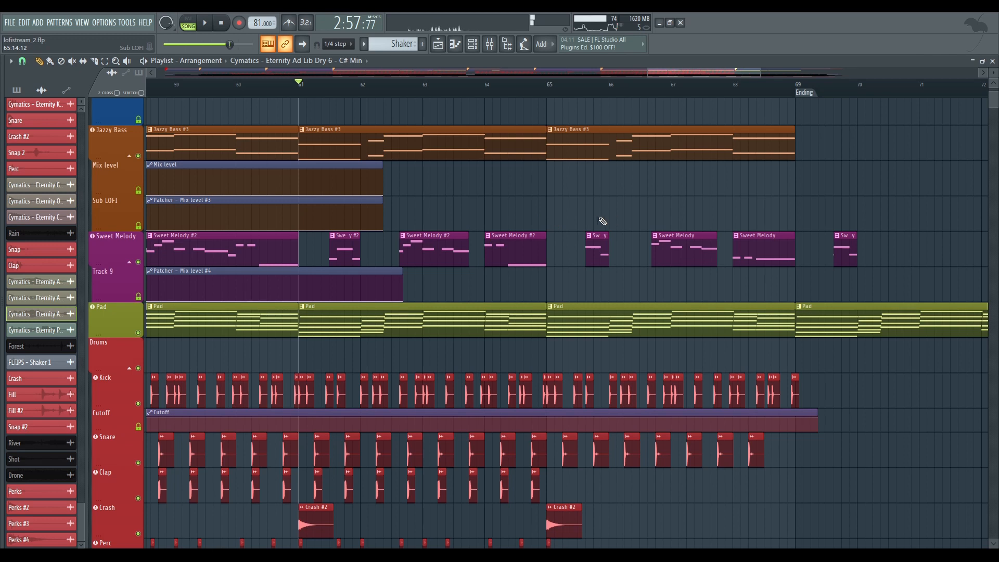
{"action": "key", "text": "space"}
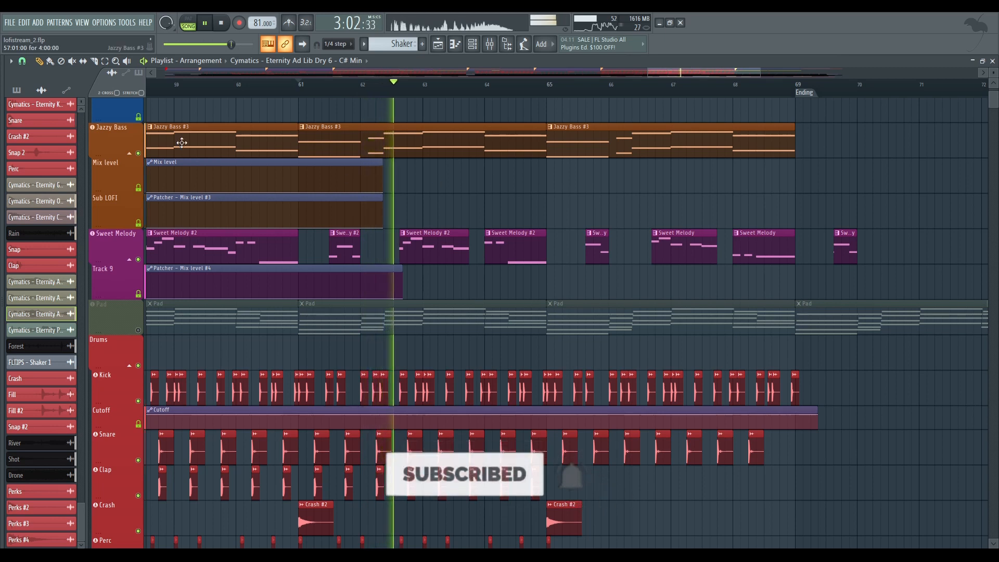
{"action": "left_click", "coordinate": [138, 153]}
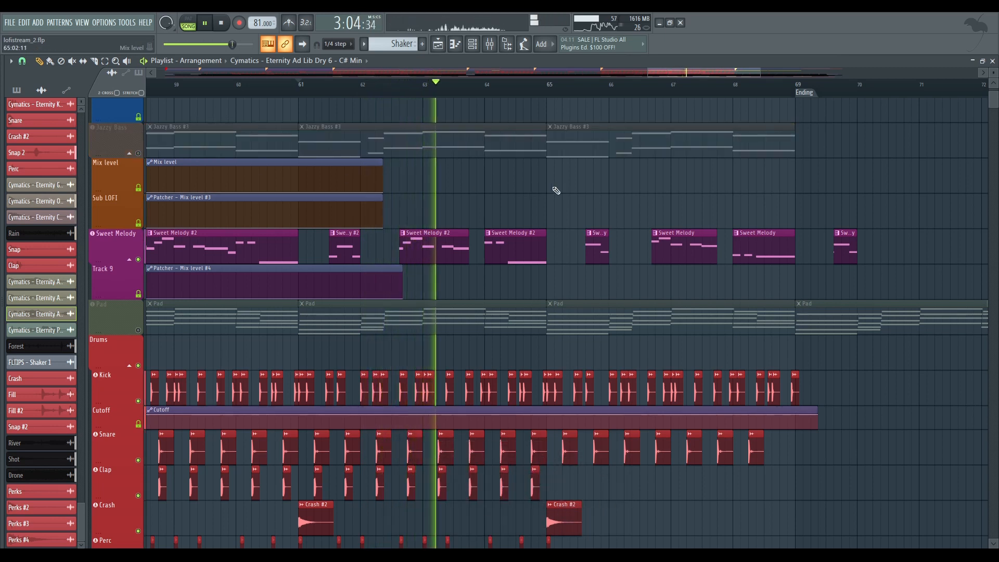
{"action": "scroll", "coordinate": [537, 136], "scroll_direction": "down", "scroll_amount": 1}
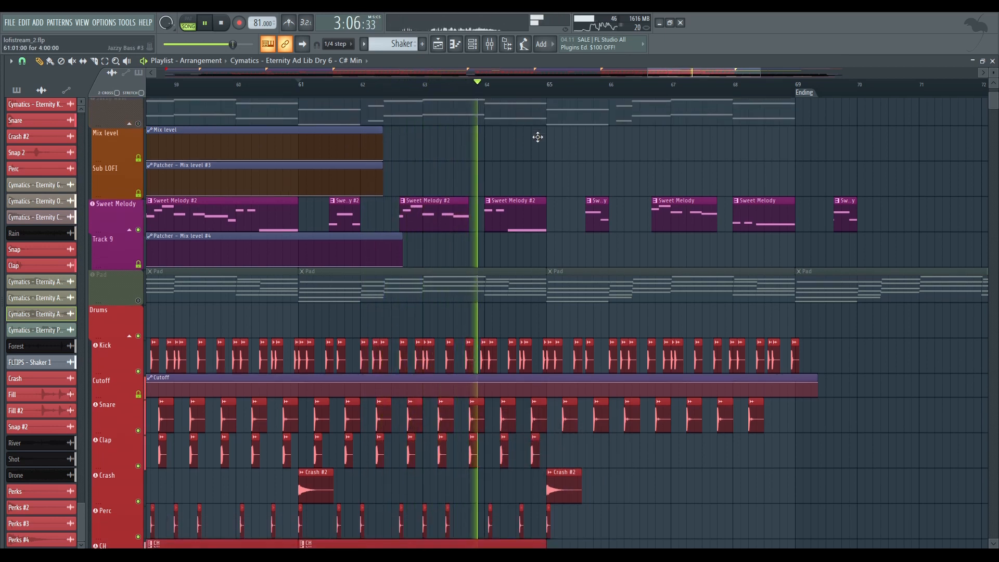
{"action": "scroll", "coordinate": [660, 194], "scroll_direction": "down", "scroll_amount": 5}
{"action": "key", "text": "space"}
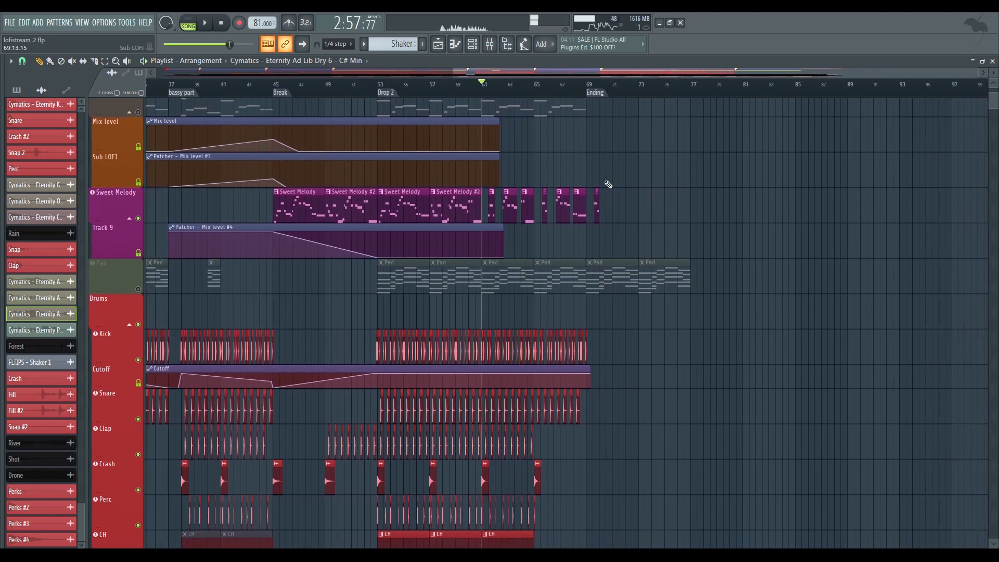
Restore the muted Pad and Jazzy Bass tracks and examine the Ending section's piano, pad, drum, ambient and vocal tracks
{"action": "scroll", "coordinate": [615, 196], "scroll_direction": "up", "scroll_amount": 1}
{"action": "scroll", "coordinate": [179, 263], "scroll_direction": "right", "scroll_amount": 1}
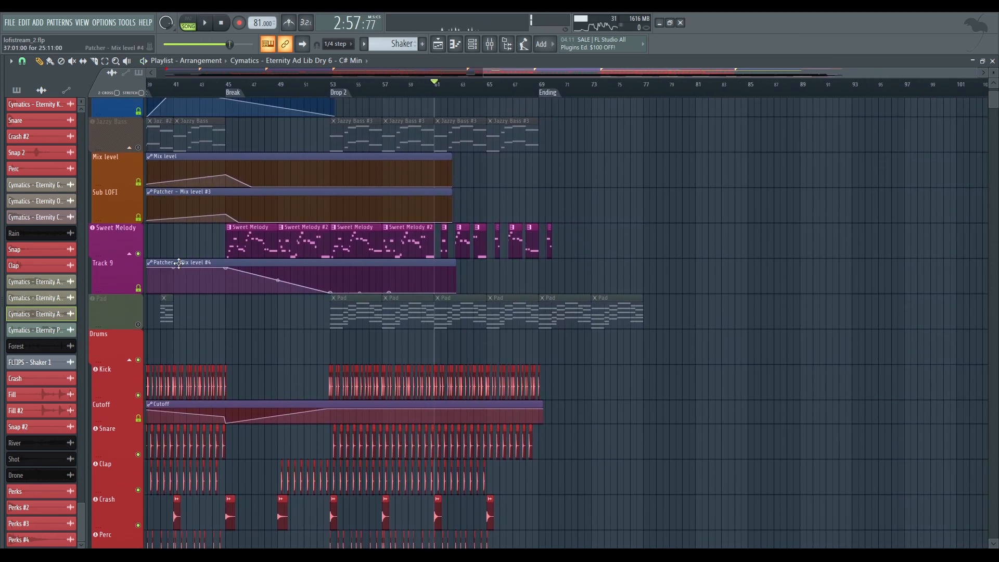
{"action": "right_click", "coordinate": [139, 254]}
{"action": "scroll", "coordinate": [624, 223], "scroll_direction": "up", "scroll_amount": 3}
{"action": "scroll", "coordinate": [698, 222], "scroll_direction": "right", "scroll_amount": 2}
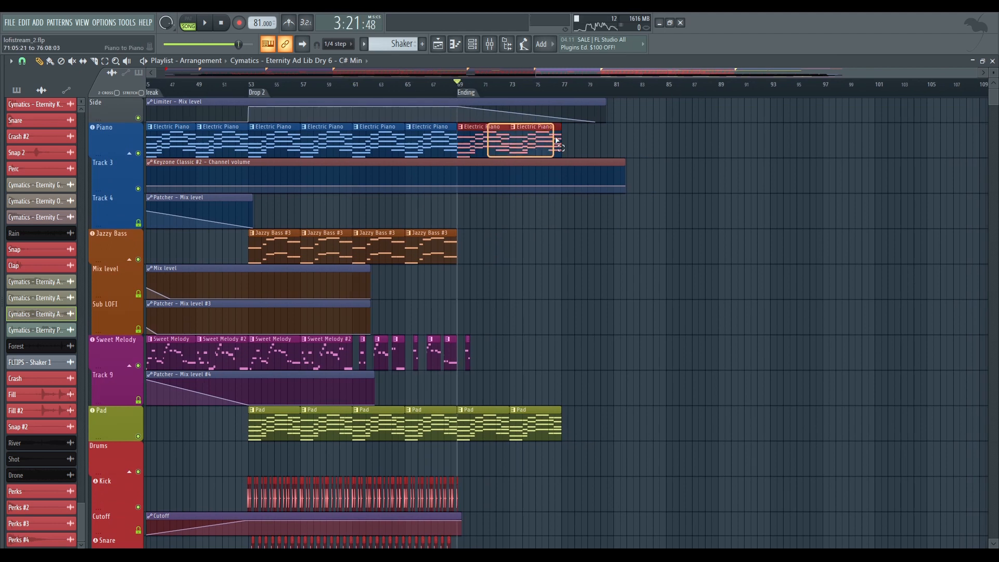
{"action": "scroll", "coordinate": [615, 269], "scroll_direction": "down", "scroll_amount": 4}
{"action": "scroll", "coordinate": [658, 261], "scroll_direction": "down", "scroll_amount": 13}
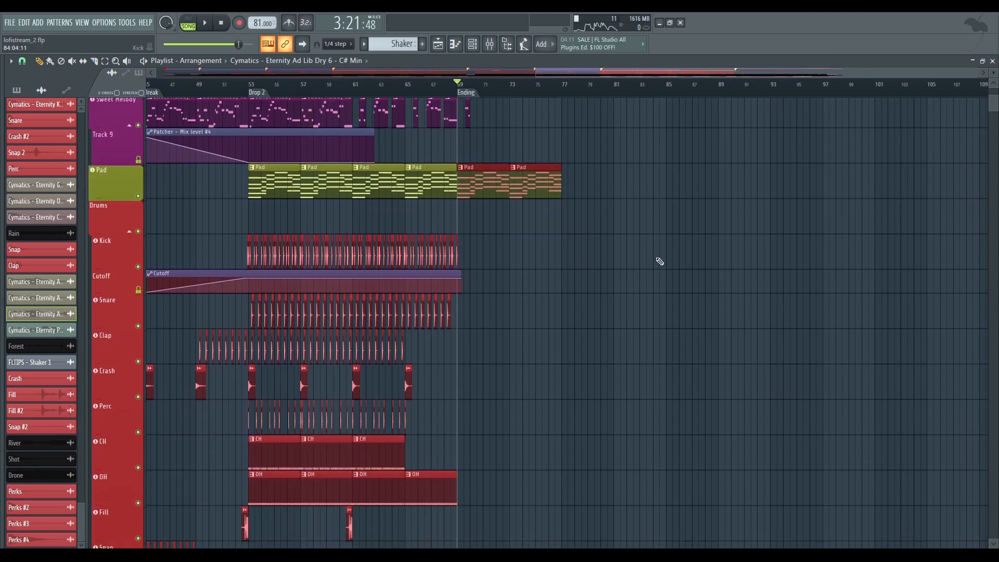
{"action": "scroll", "coordinate": [713, 242], "scroll_direction": "down", "scroll_amount": 9}
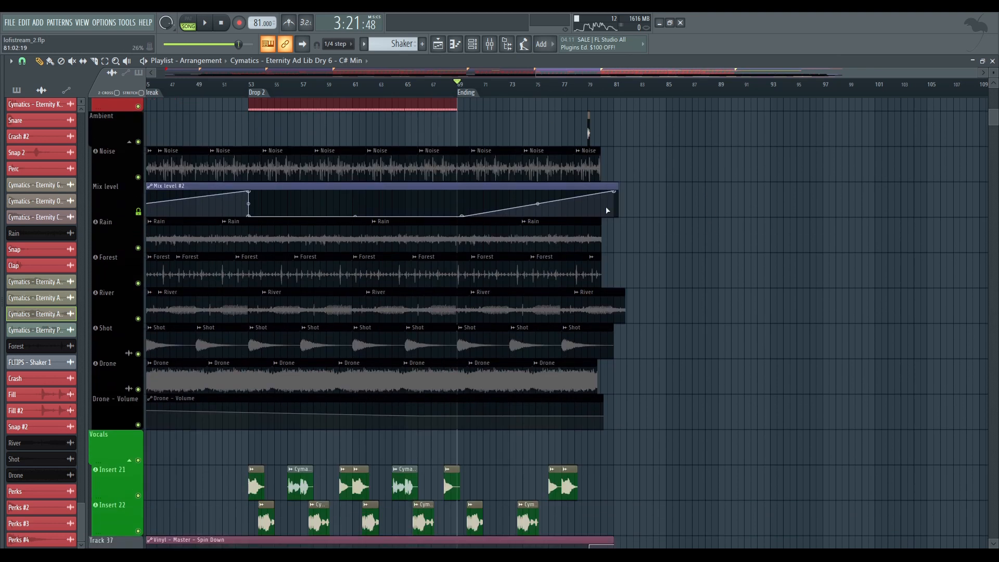
{"action": "scroll", "coordinate": [732, 297], "scroll_direction": "right", "scroll_amount": 3}
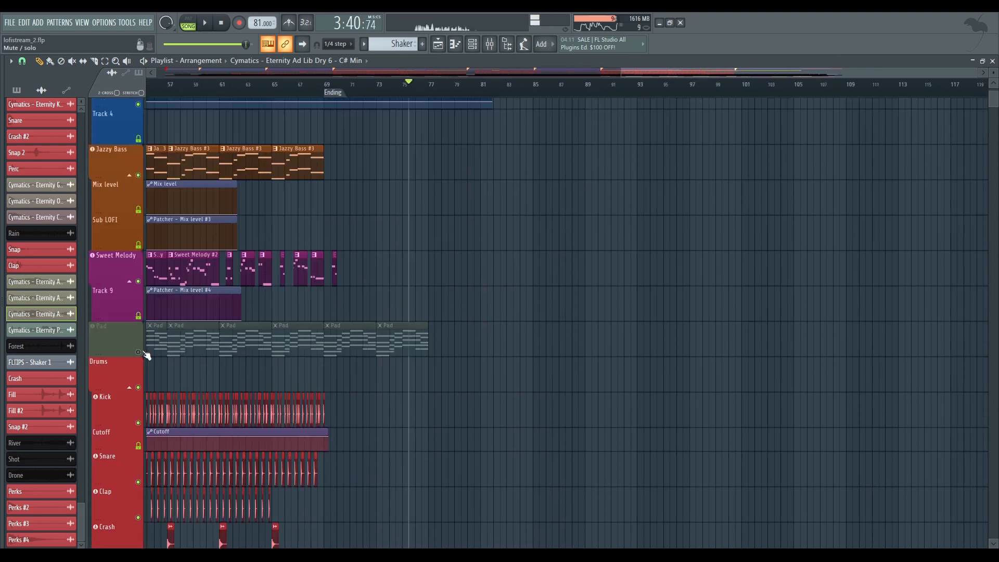
Play the Ending from about bar 75 while following the ambient clips, the last vocal samples and the Vinyl Spin Down automation
{"action": "scroll", "coordinate": [468, 189], "scroll_direction": "up", "scroll_amount": 2}
{"action": "scroll", "coordinate": [509, 172], "scroll_direction": "down", "scroll_amount": 1}
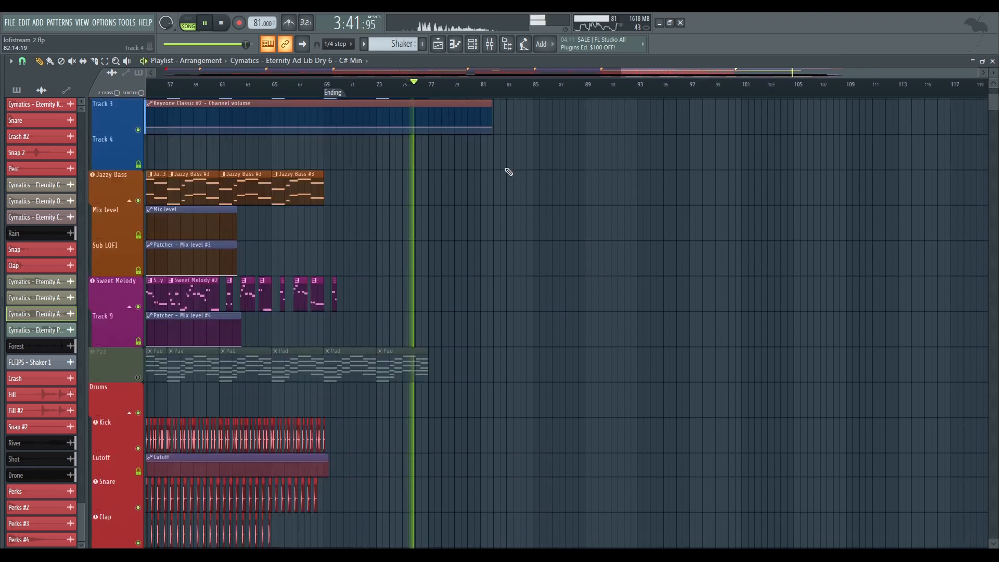
{"action": "scroll", "coordinate": [508, 172], "scroll_direction": "down", "scroll_amount": 8}
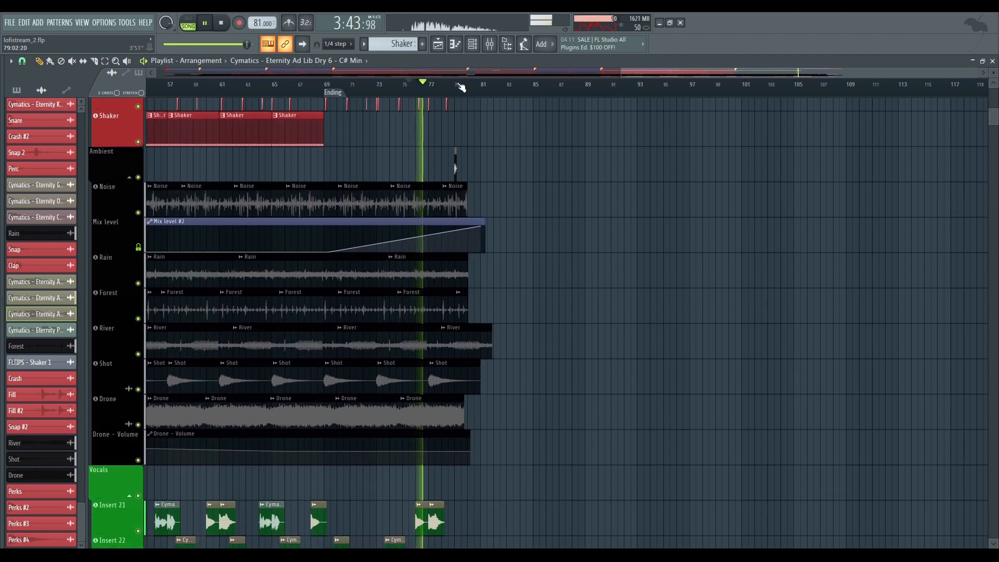
{"action": "scroll", "coordinate": [462, 87], "scroll_direction": "up", "scroll_amount": 5}
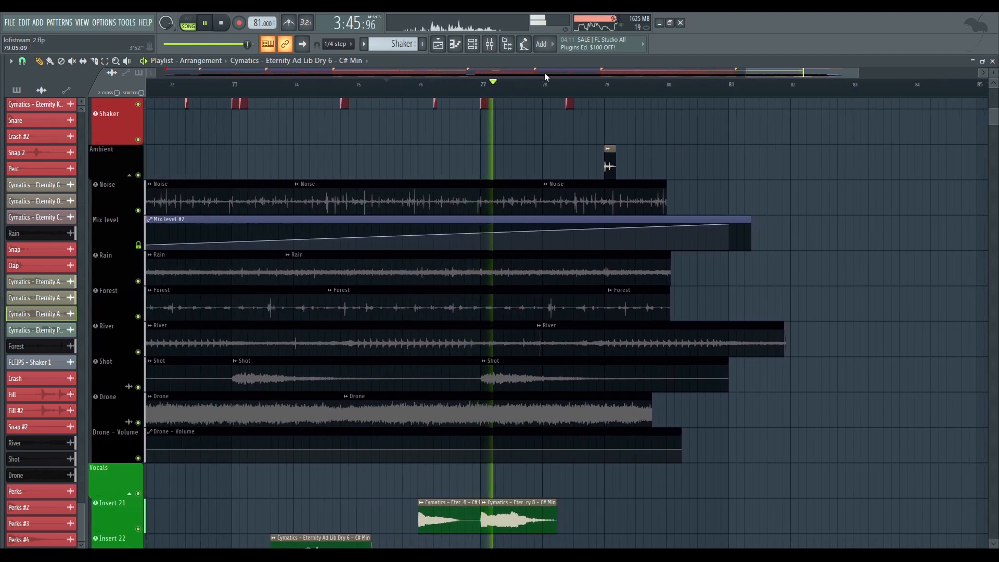
{"action": "left_click_drag", "start_coordinate": [526, 143], "coordinate": [610, 160]}
{"action": "scroll", "coordinate": [500, 265], "scroll_direction": "down", "scroll_amount": 3}
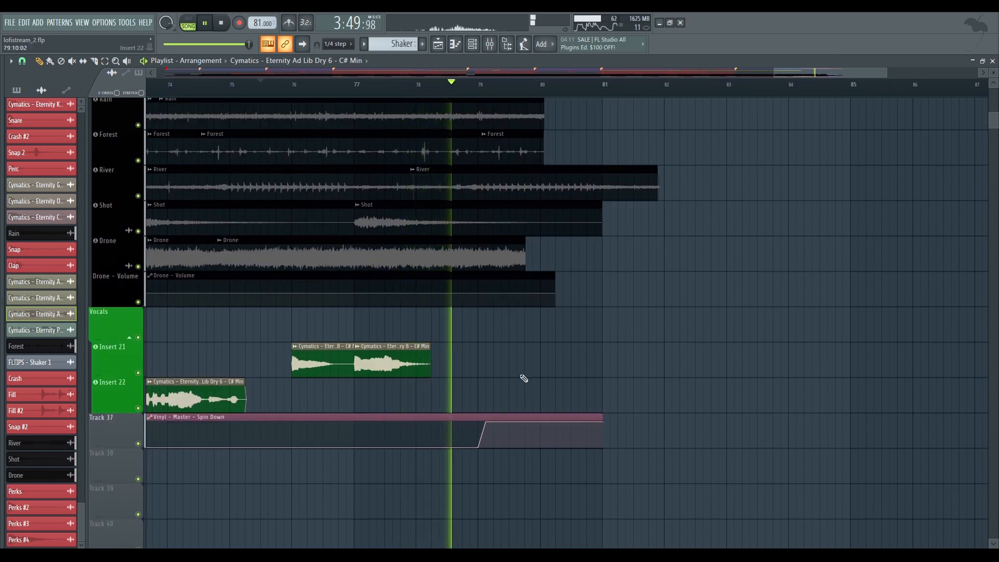
{"action": "scroll", "coordinate": [618, 216], "scroll_direction": "up", "scroll_amount": 6}
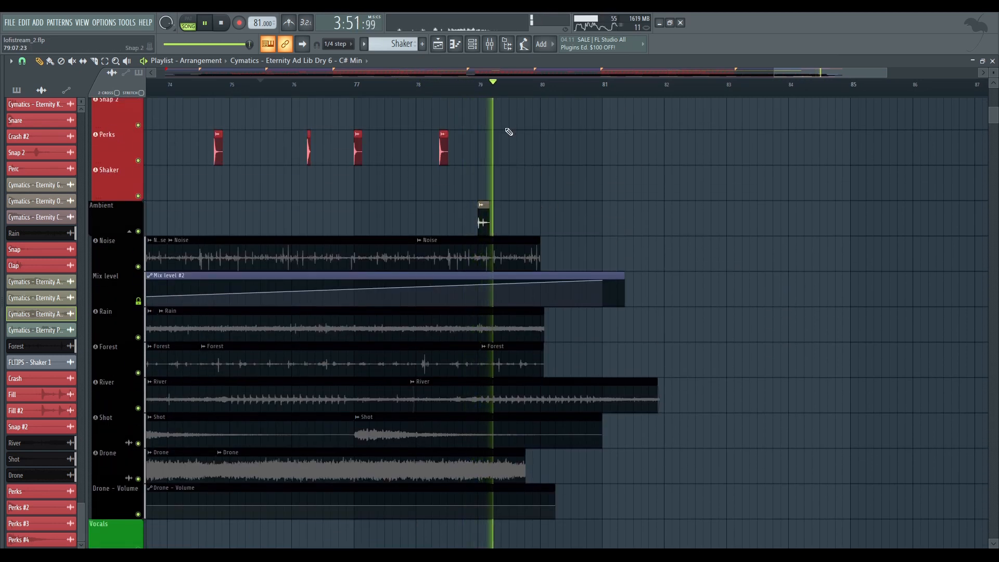
Stop playback, open the Vinyl effect on the Master mixer track and place its window over the mixer
{"action": "left_click", "coordinate": [491, 50]}
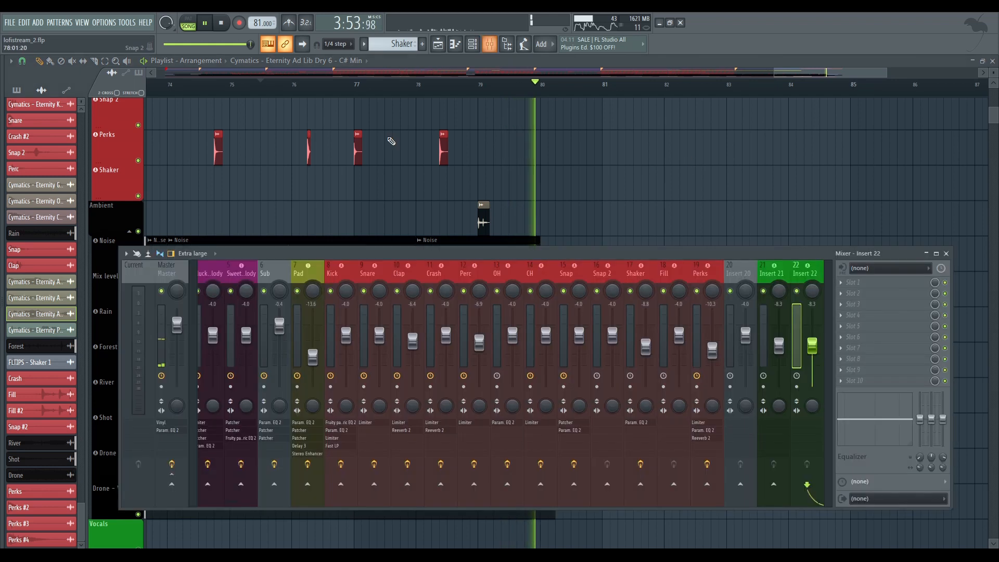
{"action": "key", "text": "space"}
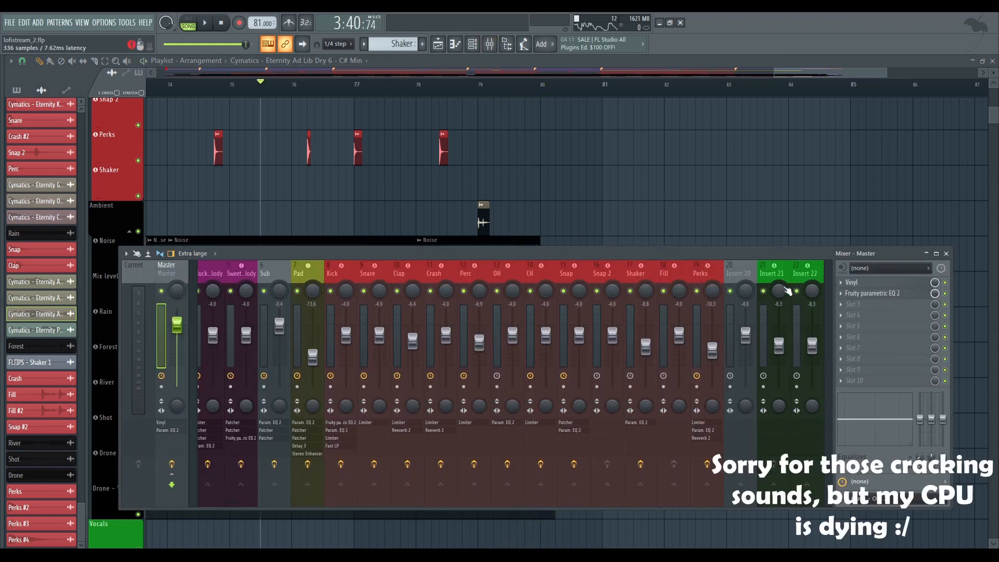
{"action": "left_click", "coordinate": [851, 282]}
{"action": "left_click_drag", "start_coordinate": [420, 218], "coordinate": [506, 186]}
{"action": "scroll", "coordinate": [409, 155], "scroll_direction": "down", "scroll_amount": 3}
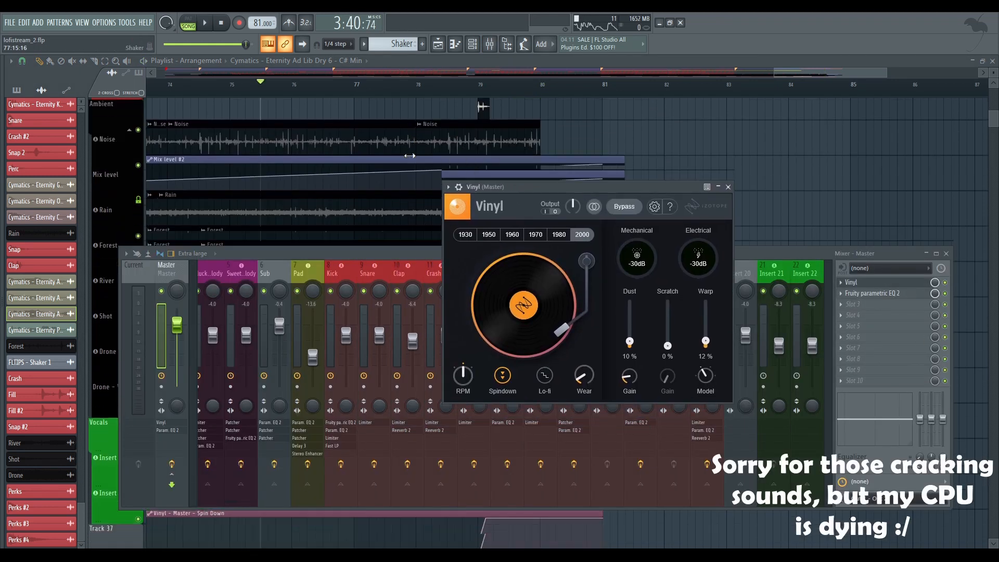
{"action": "scroll", "coordinate": [410, 156], "scroll_direction": "down", "scroll_amount": 2}
Replay the Ending while observing Vinyl's Spindown control, close the plugin and the mixer, and stop playback
{"action": "key", "text": "space"}
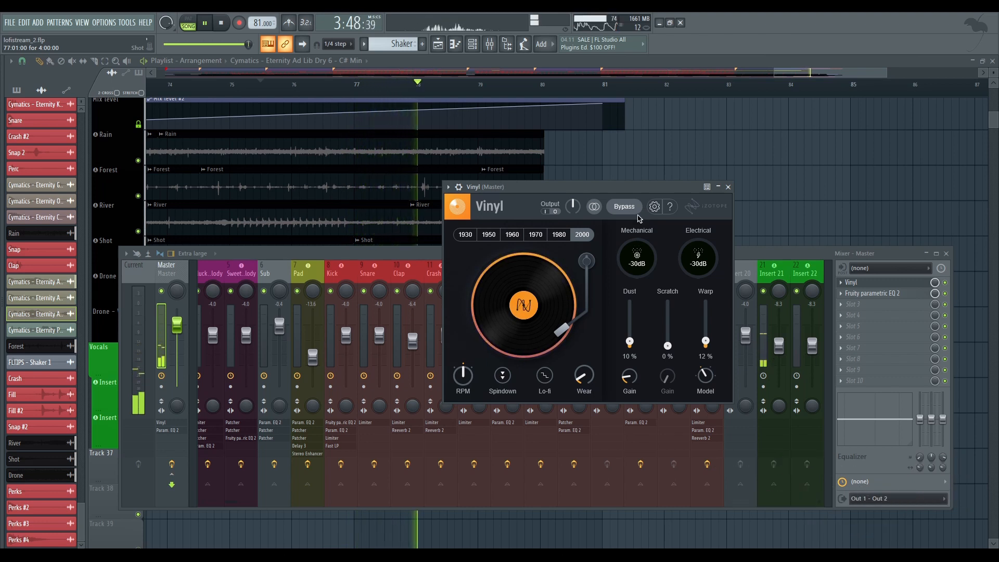
{"action": "left_click", "coordinate": [506, 377]}
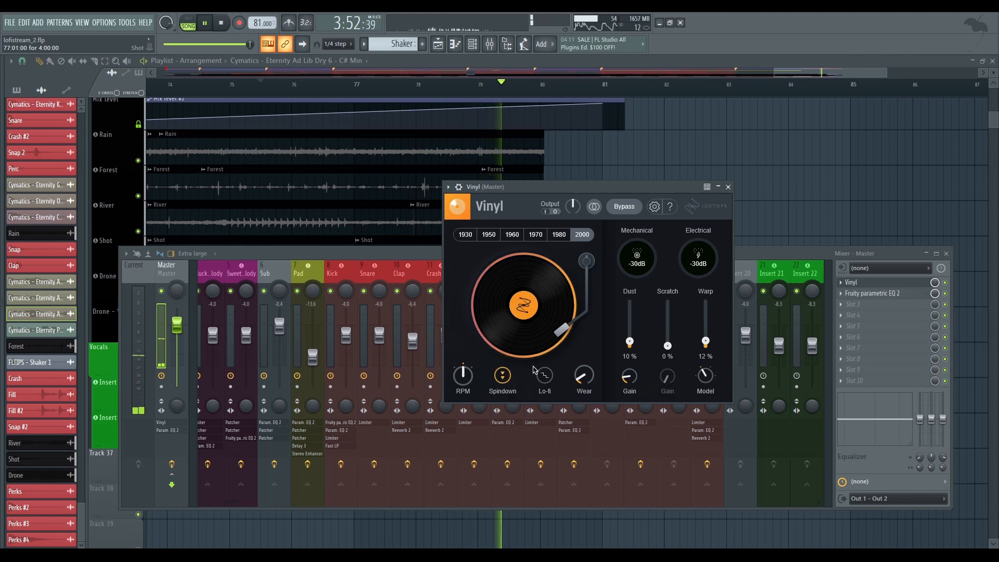
{"action": "left_click", "coordinate": [728, 186]}
{"action": "key", "text": "F9"}
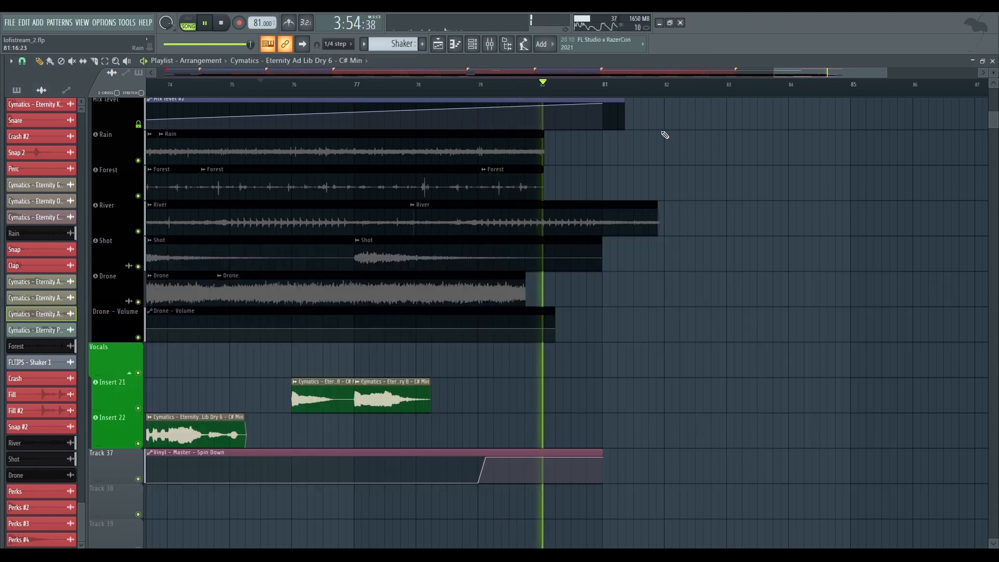
{"action": "scroll", "coordinate": [665, 135], "scroll_direction": "down", "scroll_amount": 8}
{"action": "key", "text": "space"}
{"action": "scroll", "coordinate": [769, 165], "scroll_direction": "up", "scroll_amount": 10}
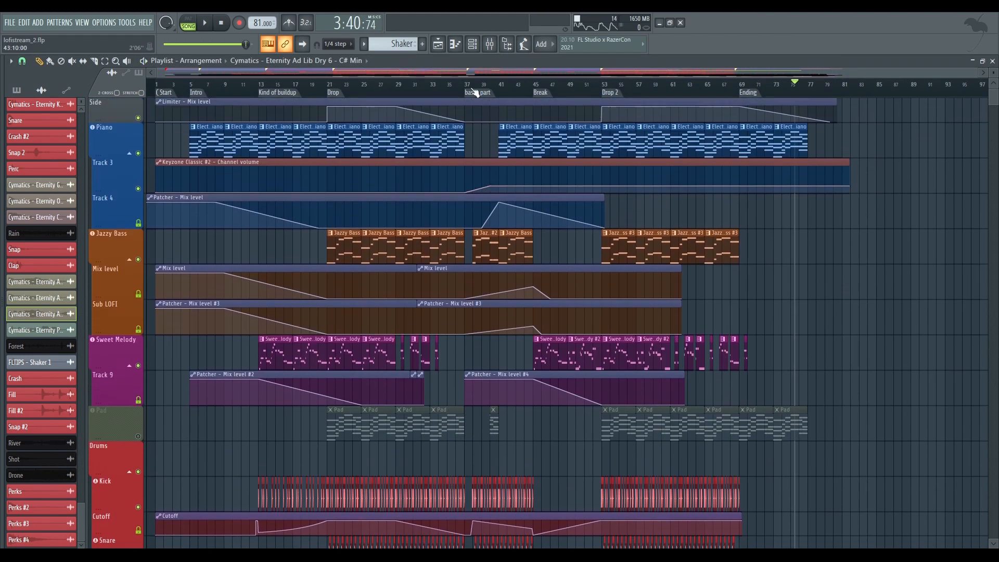
Open the mixer and inspect the Sidechain and Piano tracks' effects against the arrangement sections
{"action": "left_click", "coordinate": [490, 45]}
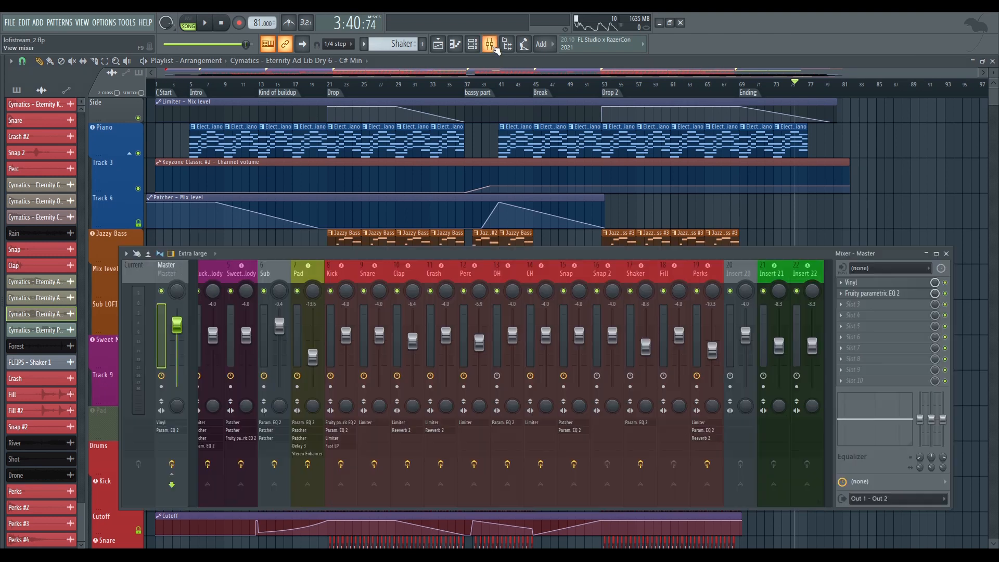
{"action": "scroll", "coordinate": [395, 264], "scroll_direction": "up", "scroll_amount": 3}
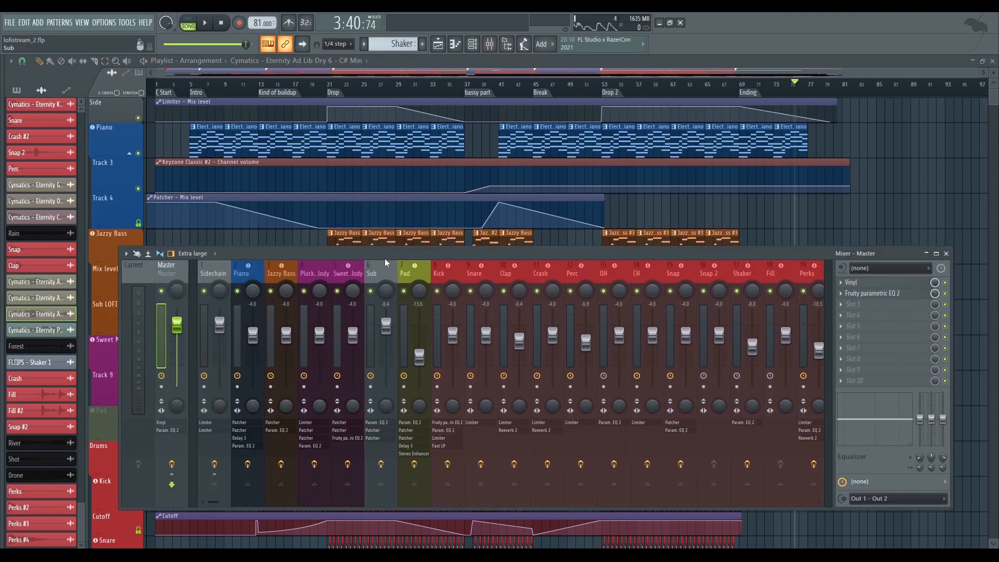
{"action": "left_click", "coordinate": [219, 274]}
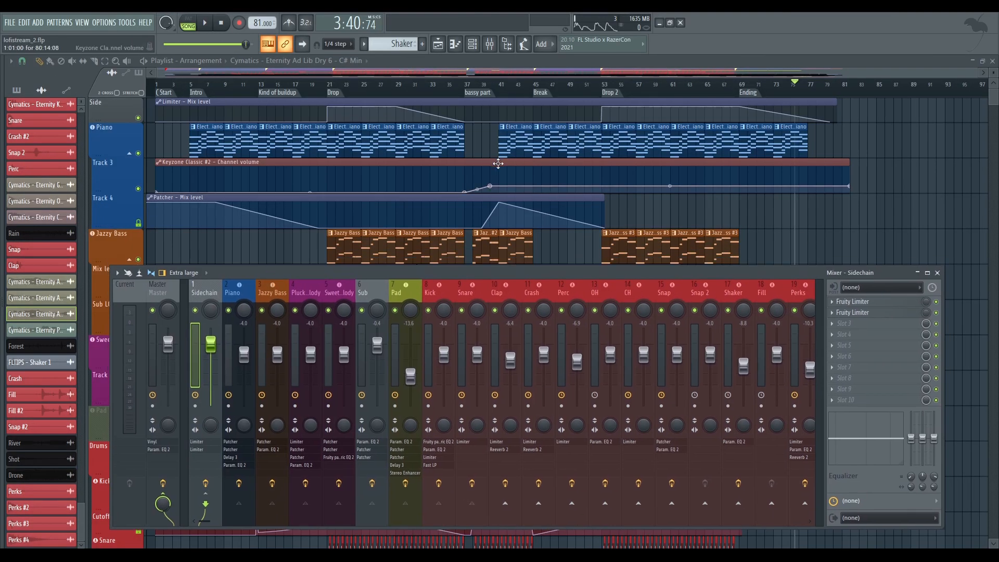
{"action": "left_click_drag", "start_coordinate": [165, 82], "coordinate": [740, 93]}
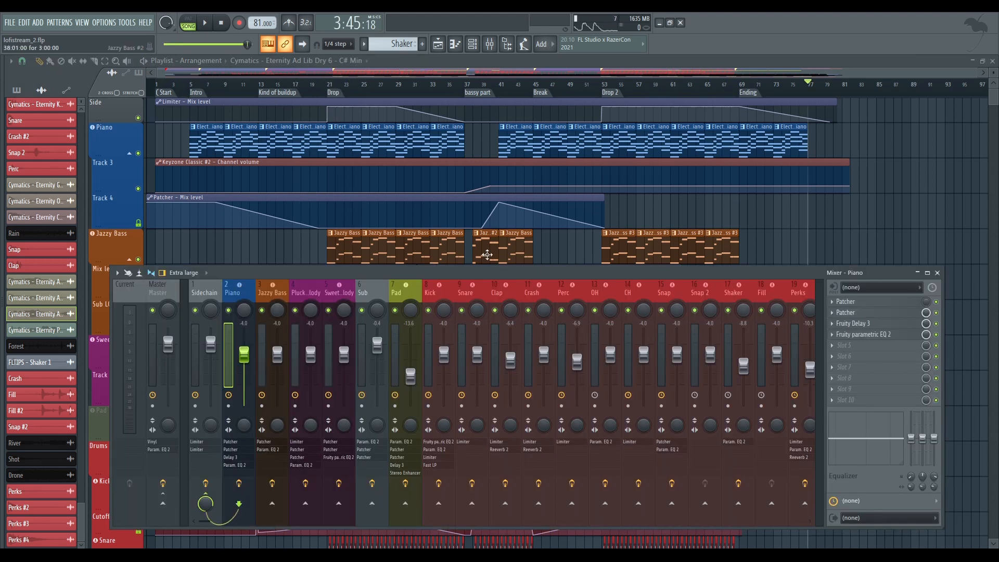
Open the Electric Piano pattern in the piano roll, switch to pattern mode and play its chords
{"action": "double_click", "coordinate": [415, 129]}
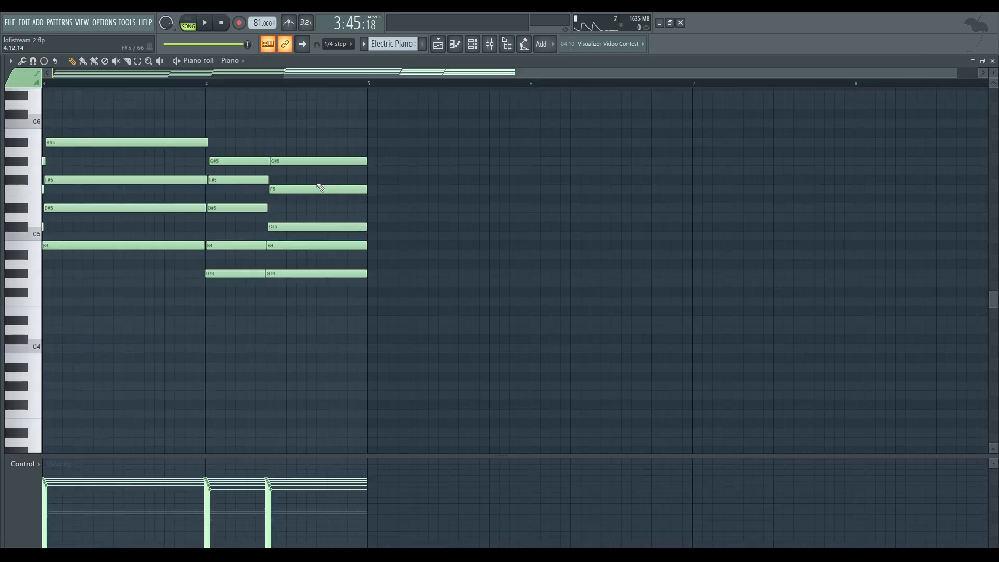
{"action": "left_click_drag", "start_coordinate": [720, 167], "coordinate": [917, 218]}
{"action": "left_click", "coordinate": [195, 26]}
{"action": "key", "text": "space"}
{"action": "scroll", "coordinate": [566, 201], "scroll_direction": "down", "scroll_amount": 2}
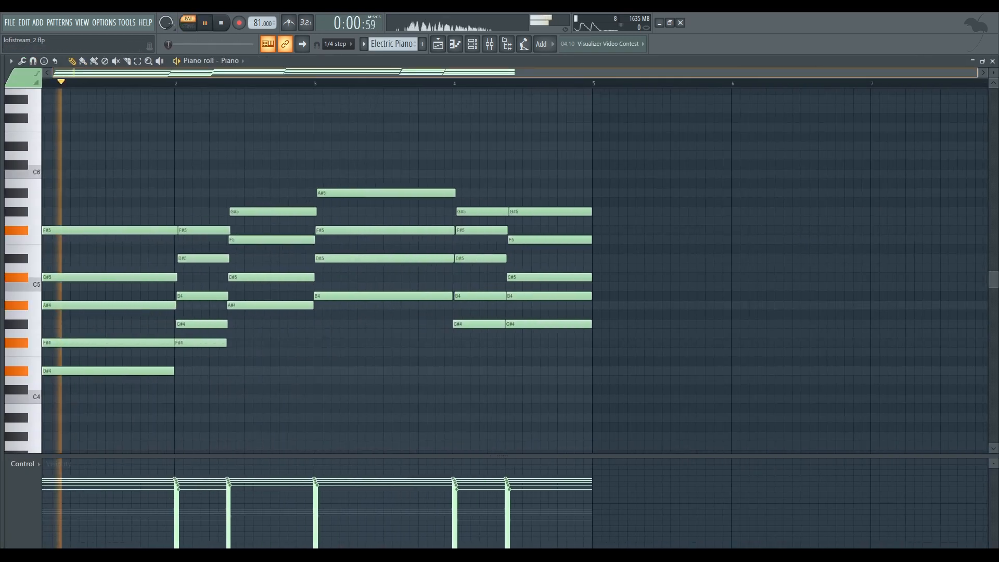
{"action": "scroll", "coordinate": [567, 201], "scroll_direction": "down", "scroll_amount": 3}
{"action": "scroll", "coordinate": [572, 200], "scroll_direction": "up", "scroll_amount": 1}
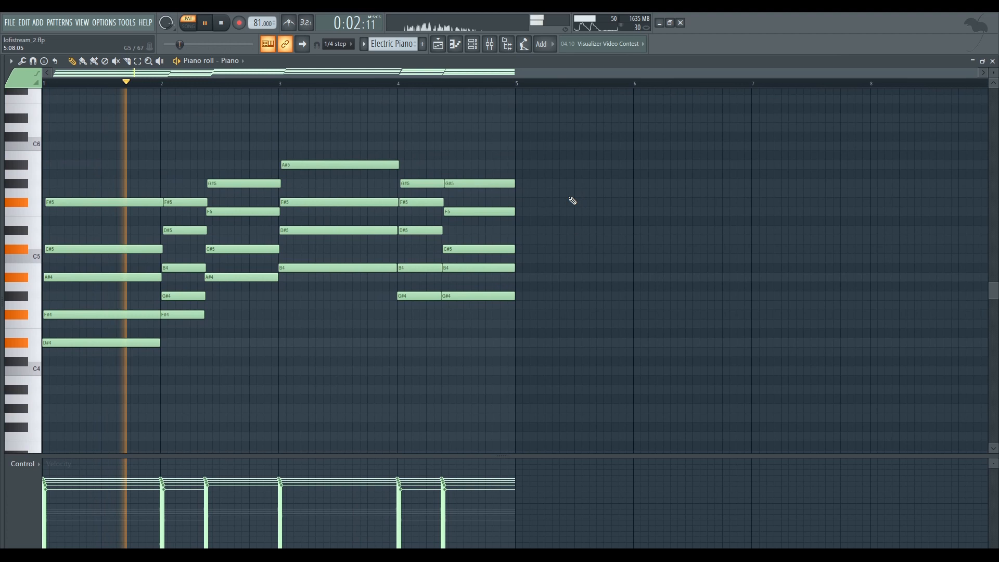
{"action": "scroll", "coordinate": [573, 200], "scroll_direction": "up", "scroll_amount": 2}
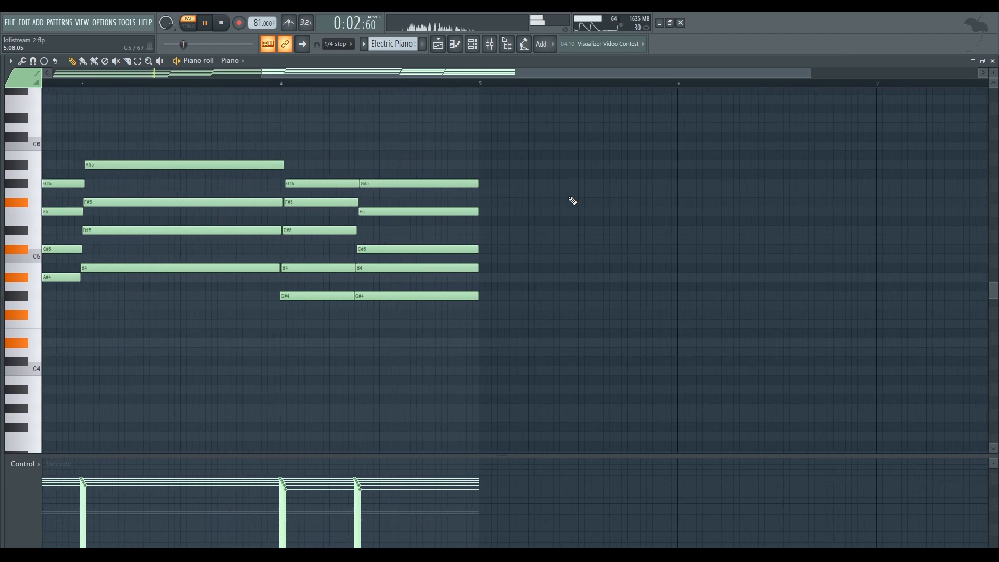
Return to the playlist, set the song position to the Intro marker, and collapse the Jazzy Bass, Sweet Melody and Drums track groups
{"action": "scroll", "coordinate": [572, 200], "scroll_direction": "down", "scroll_amount": 2}
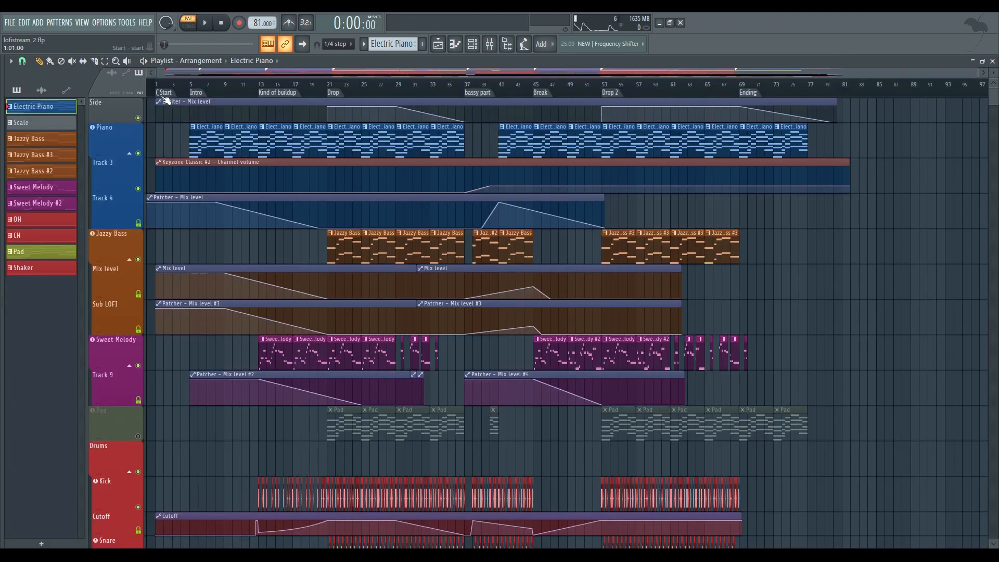
{"action": "left_click", "coordinate": [193, 85]}
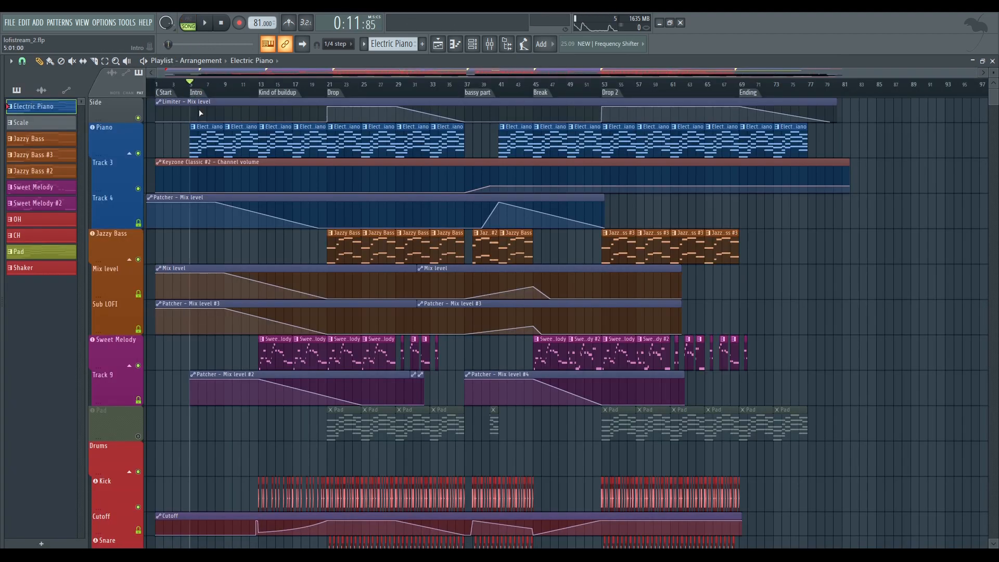
{"action": "scroll", "coordinate": [310, 117], "scroll_direction": "up", "scroll_amount": 3}
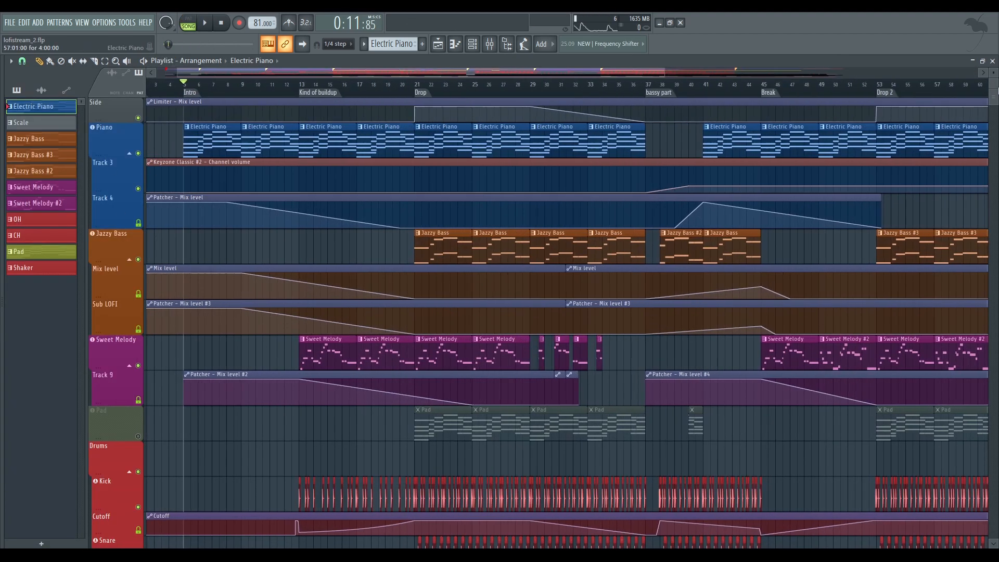
{"action": "scroll", "coordinate": [992, 71], "scroll_direction": "up", "scroll_amount": 2}
{"action": "left_click", "coordinate": [129, 317]}
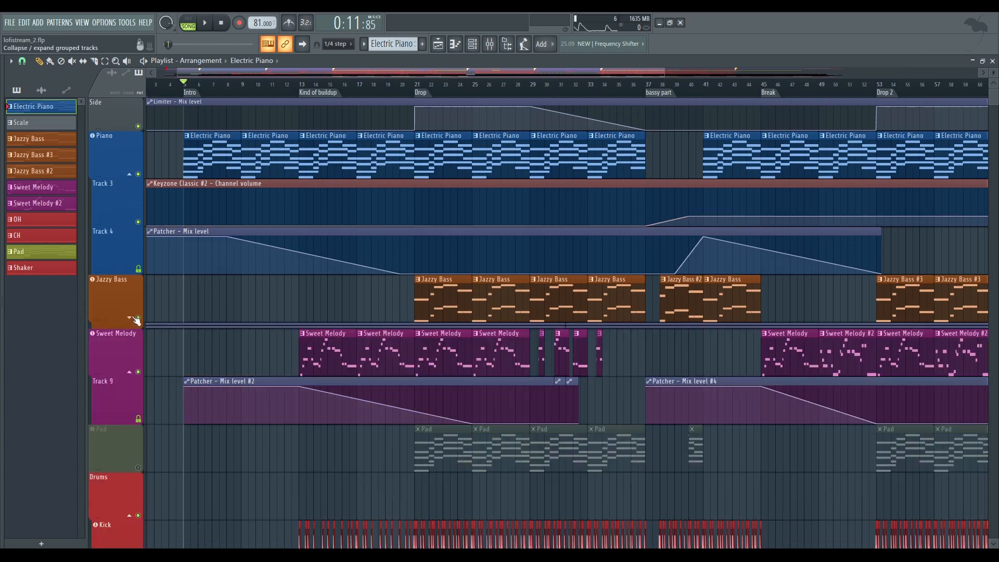
{"action": "left_click", "coordinate": [130, 371]}
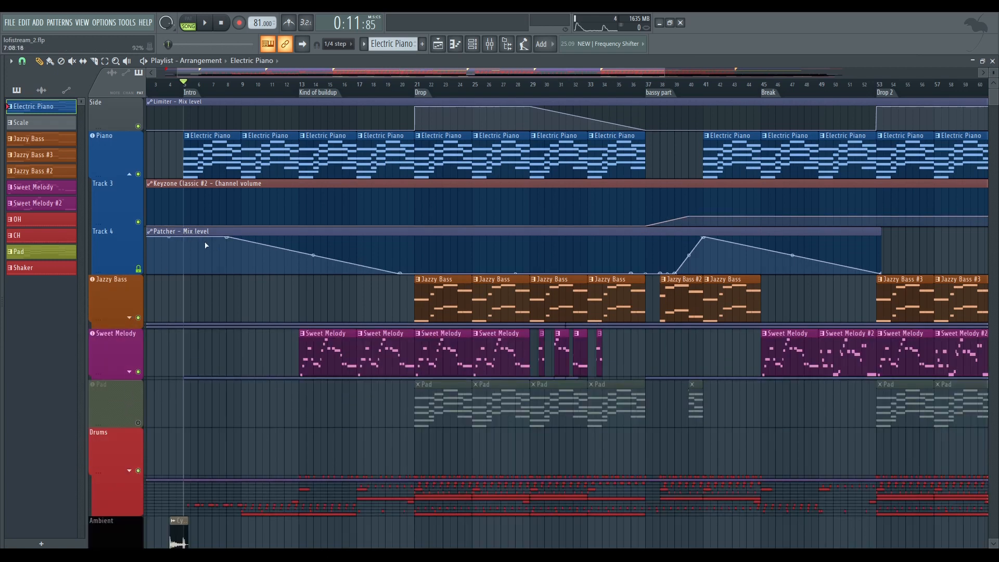
Open the first Patcher on the Piano mixer track and inspect its Fruity Reeverb 2 and Fruity Parametric EQ 2 settings
{"action": "left_click", "coordinate": [489, 44]}
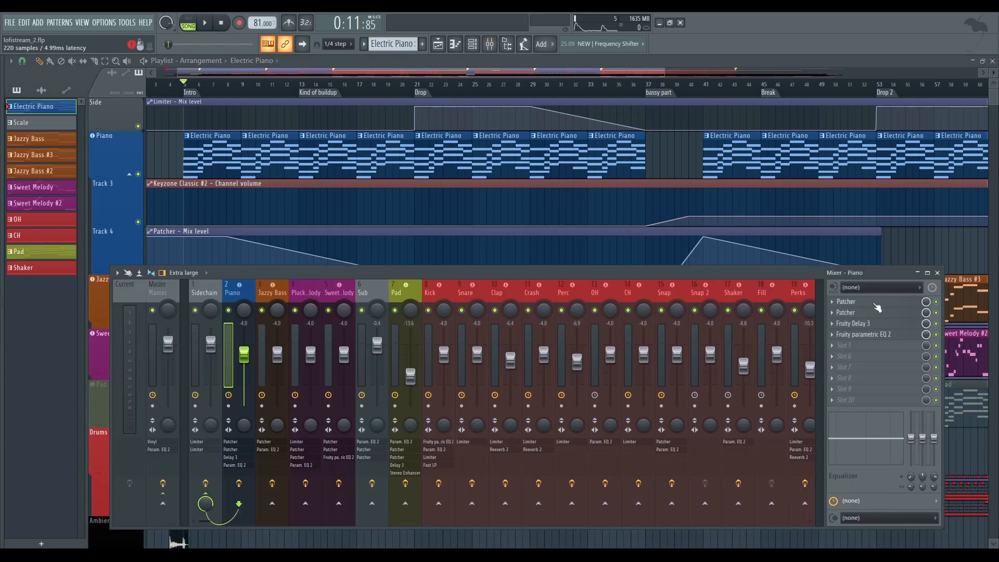
{"action": "left_click", "coordinate": [858, 302]}
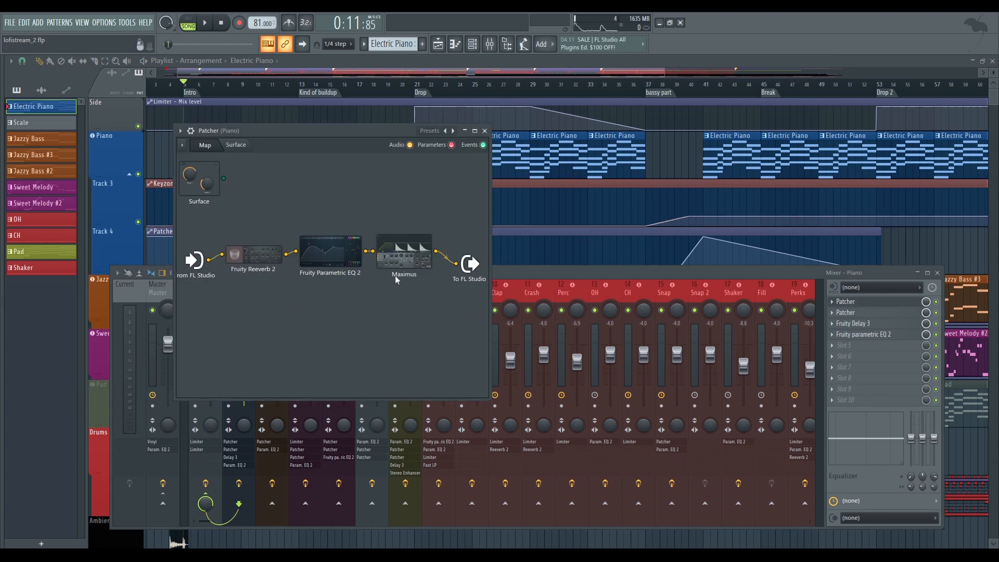
{"action": "left_click_drag", "start_coordinate": [372, 309], "coordinate": [267, 295]}
{"action": "left_click", "coordinate": [250, 258]}
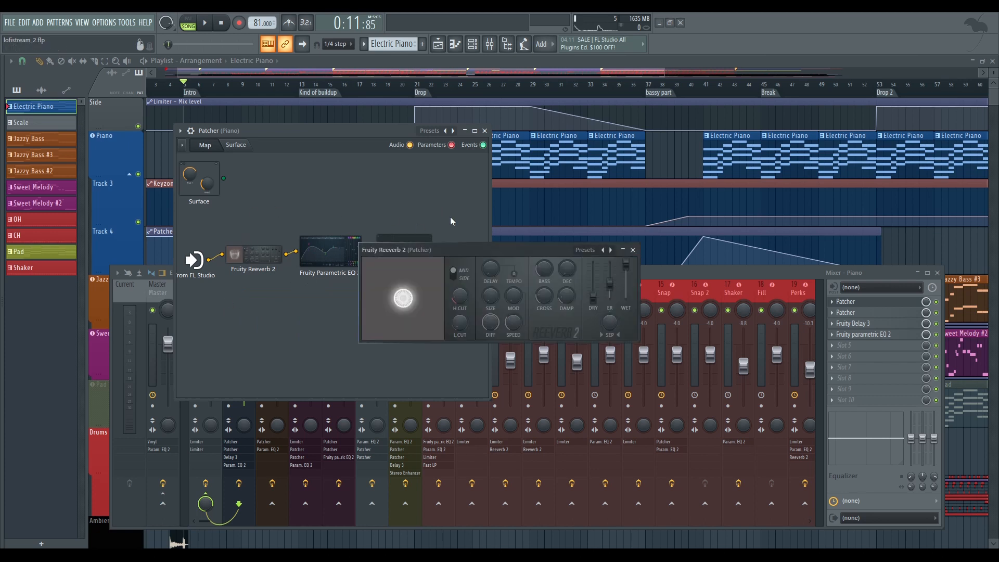
{"action": "left_click_drag", "start_coordinate": [495, 251], "coordinate": [498, 260]}
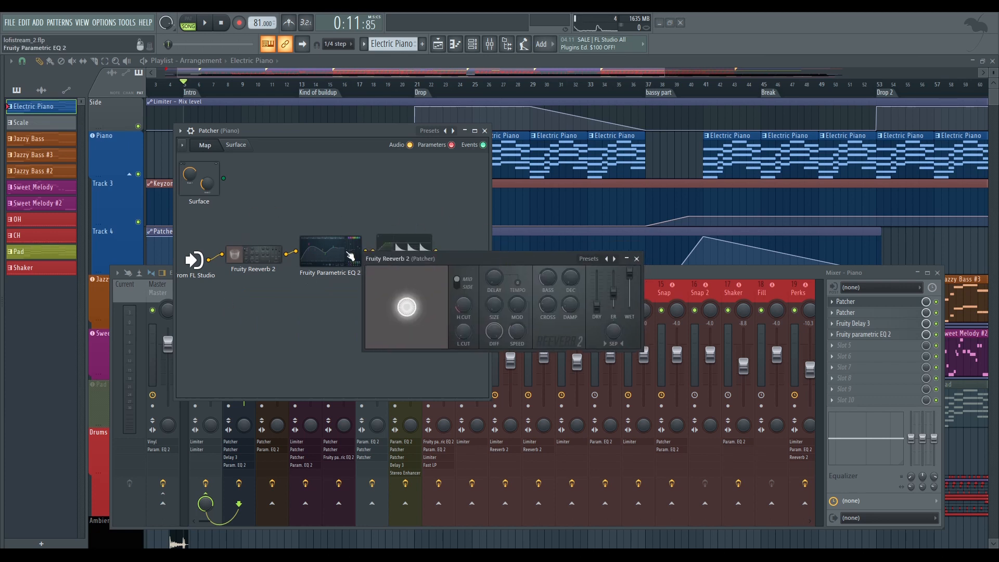
{"action": "left_click", "coordinate": [351, 256]}
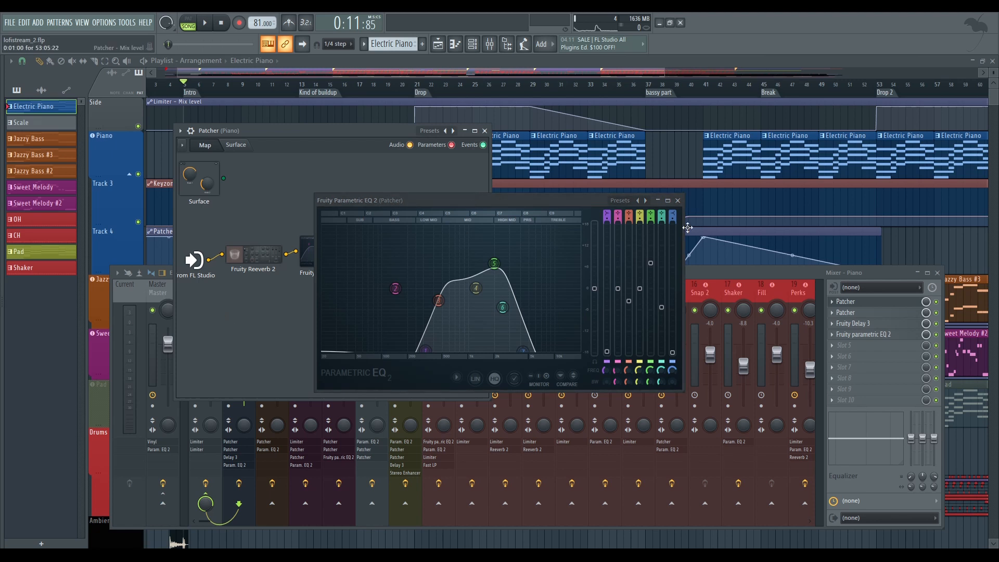
{"action": "left_click", "coordinate": [678, 201]}
Play the Intro while comparing the Piano with its first Patcher effect toggled, close the Patcher and stop playback
{"action": "left_click_drag", "start_coordinate": [460, 131], "coordinate": [477, 167]}
{"action": "key", "text": "space"}
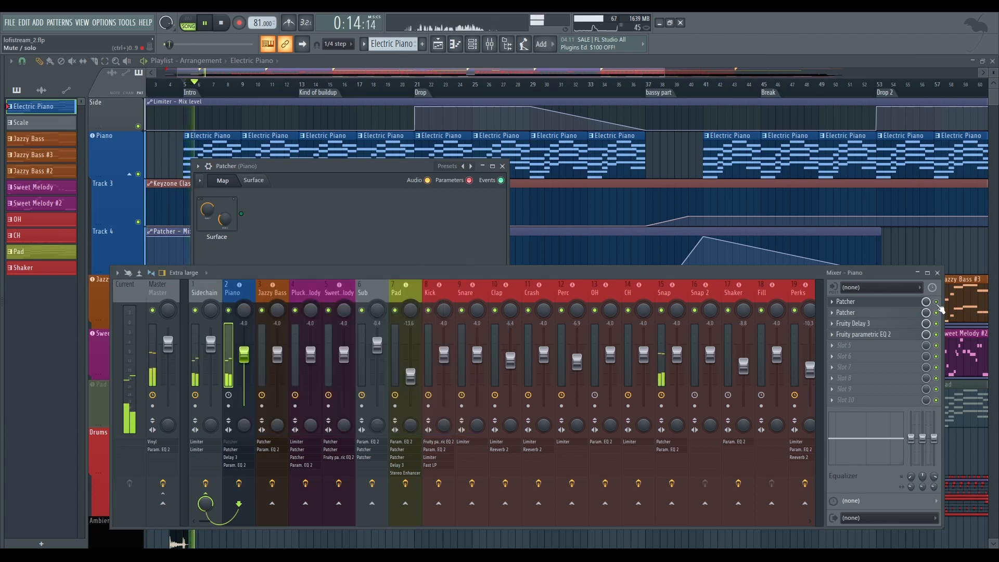
{"action": "left_click", "coordinate": [941, 307]}
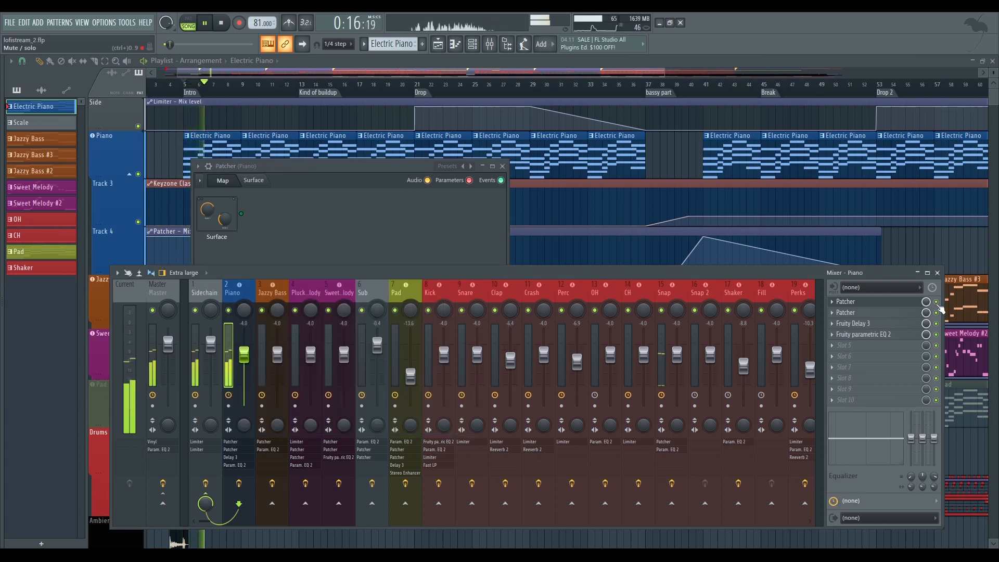
{"action": "left_click", "coordinate": [502, 166]}
{"action": "key", "text": "space"}
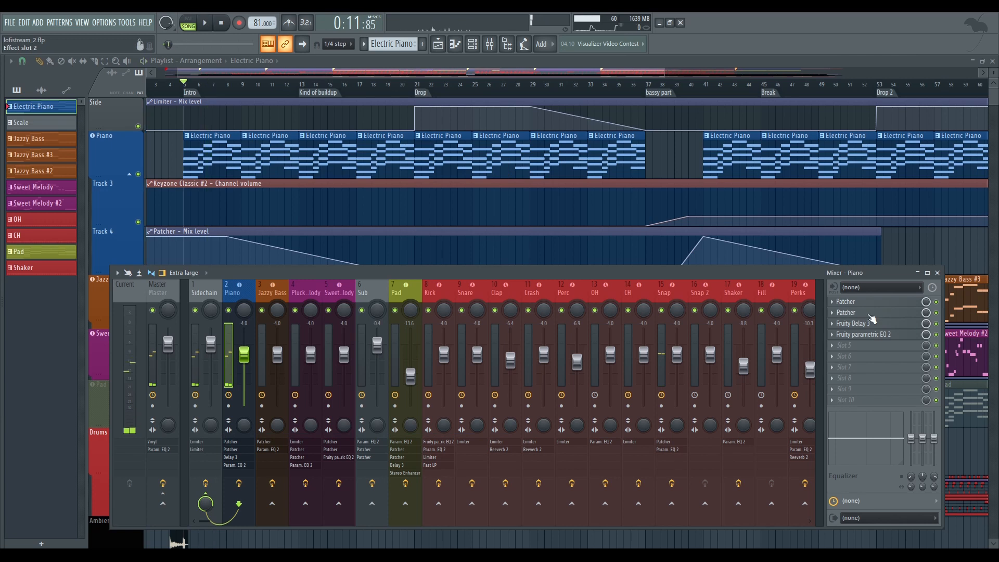
Open the Piano track's second Patcher and load its Humanizer preset
{"action": "left_click", "coordinate": [872, 313]}
{"action": "left_click_drag", "start_coordinate": [606, 182], "coordinate": [545, 176]}
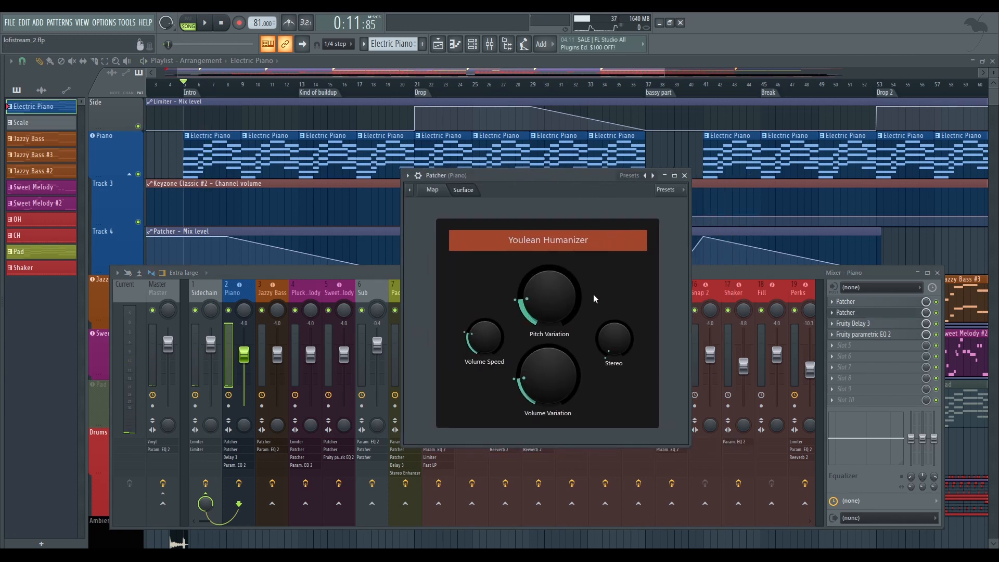
{"action": "left_click", "coordinate": [630, 176]}
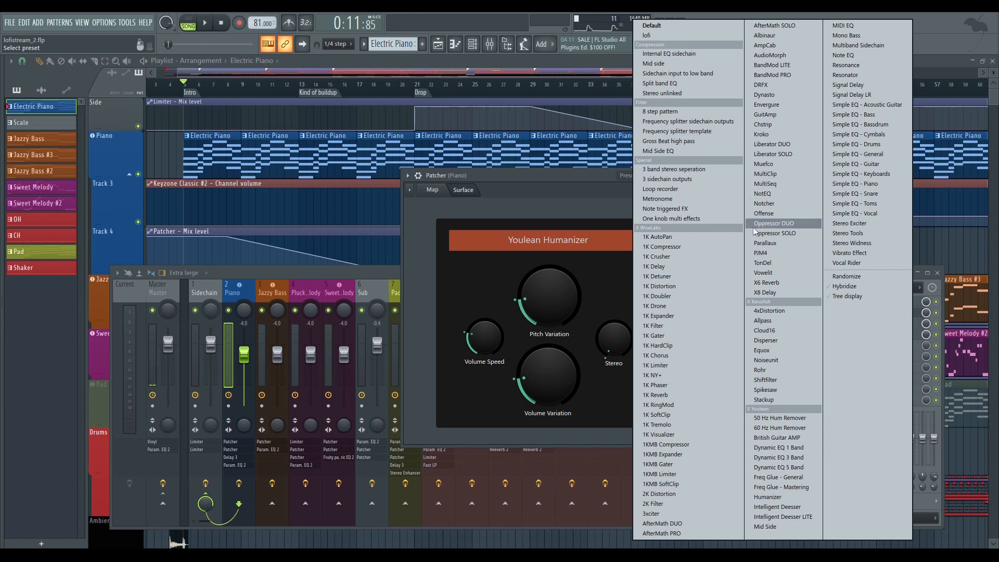
{"action": "left_click", "coordinate": [790, 498]}
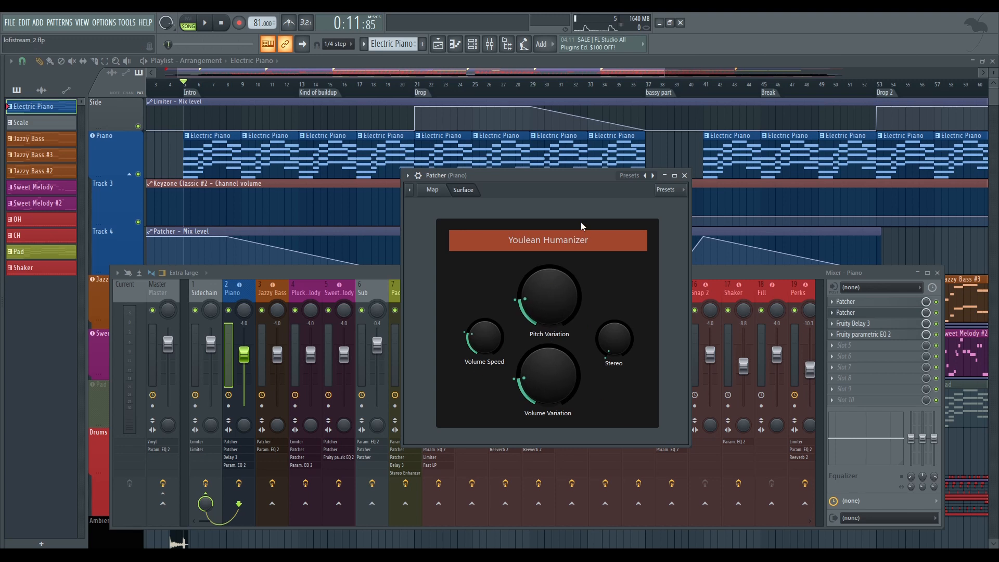
Play the Intro briefly to hear the Humanizer on the Piano, stop playback and close the Patcher
{"action": "key", "text": "space"}
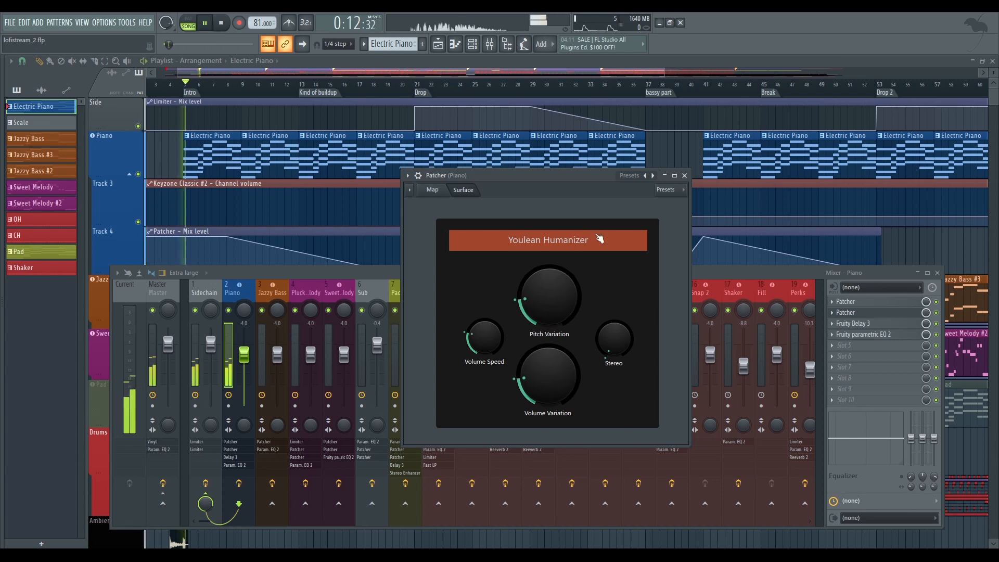
{"action": "key", "text": "space"}
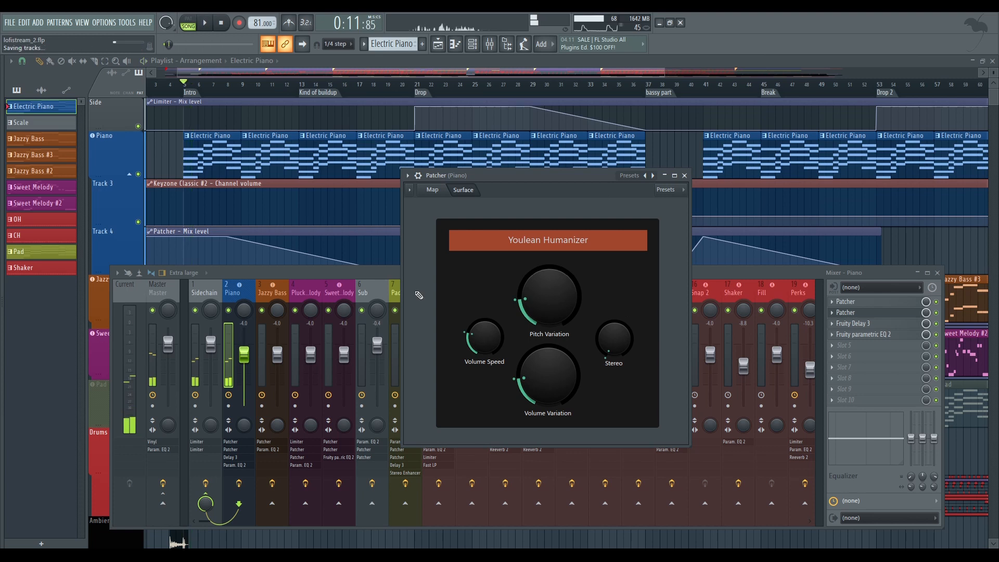
{"action": "left_click", "coordinate": [684, 175]}
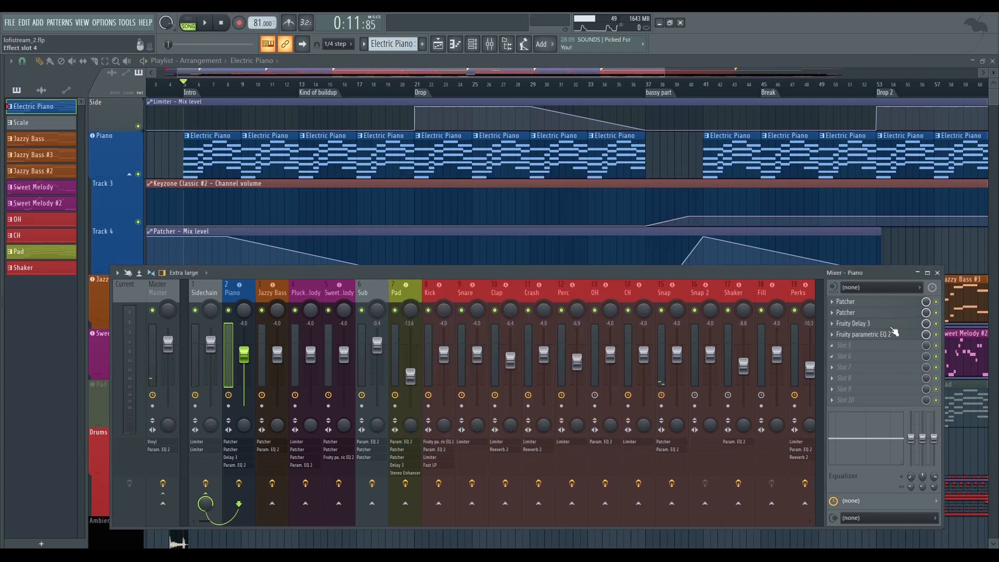
Audition the Piano track's Fruity Delay 3 on the Intro, examine its Fruity Parametric EQ 2 curve, and close both effects
{"action": "left_click", "coordinate": [853, 323]}
{"action": "left_click_drag", "start_coordinate": [490, 148], "coordinate": [480, 147]}
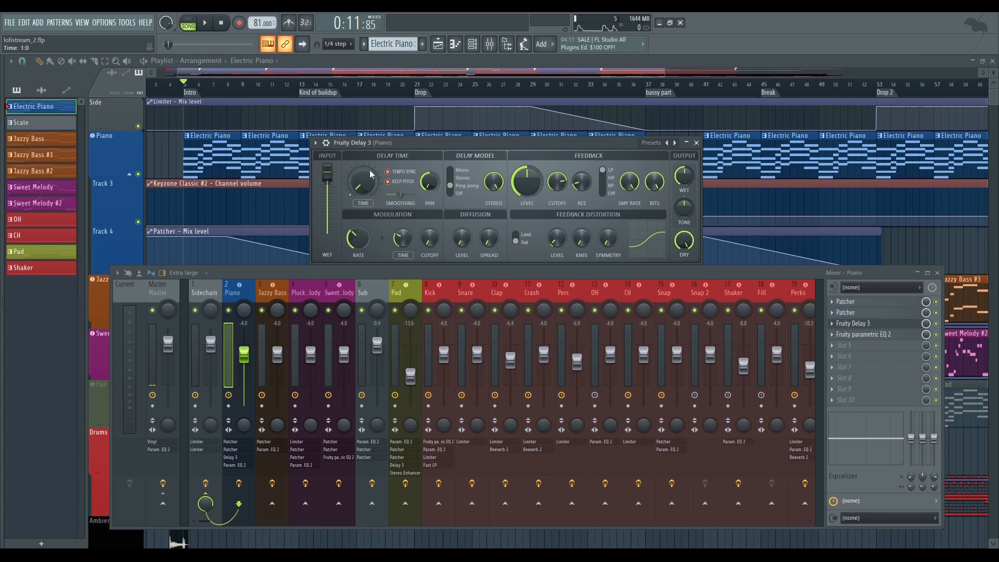
{"action": "key", "text": "space"}
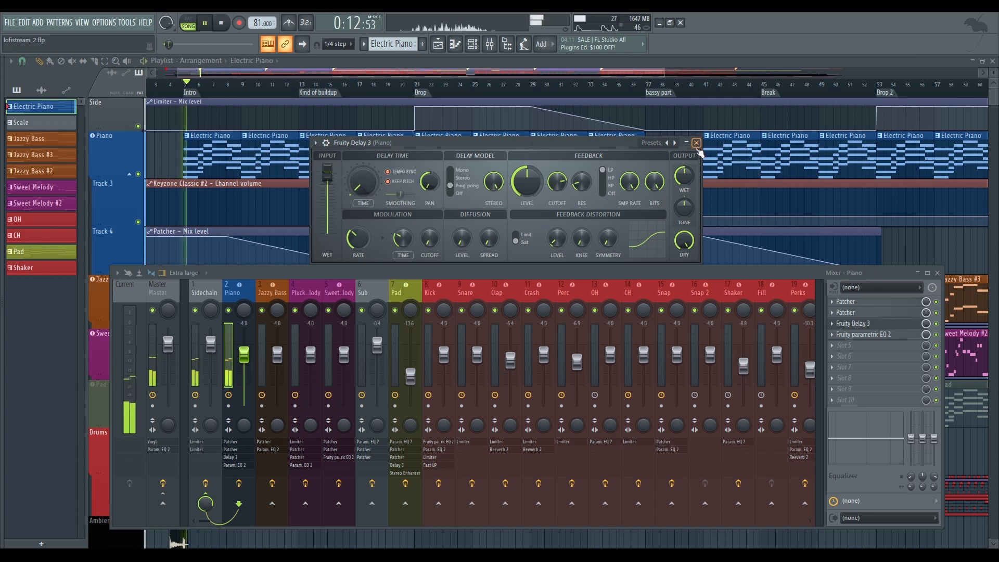
{"action": "left_click", "coordinate": [696, 143]}
{"action": "key", "text": "space"}
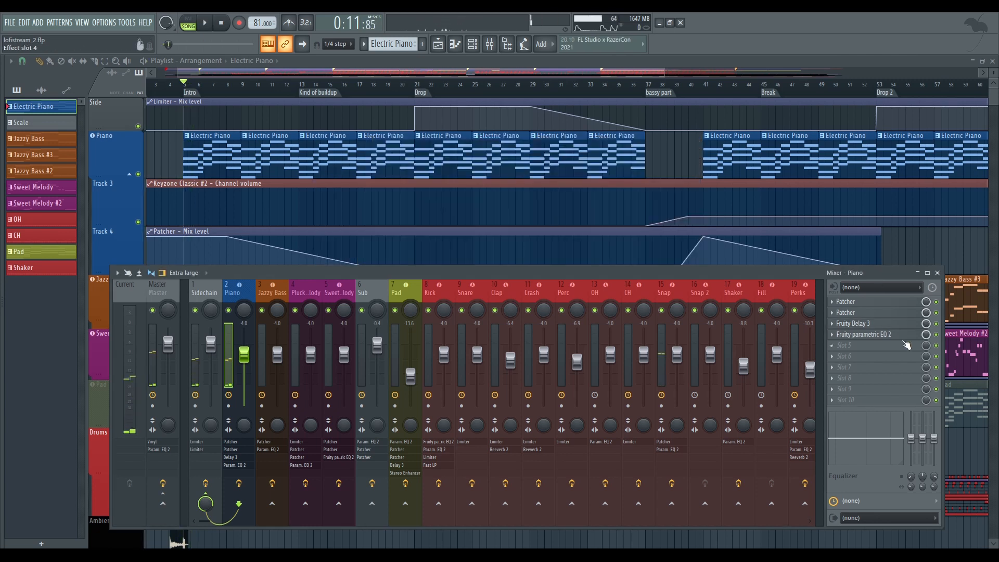
{"action": "left_click", "coordinate": [863, 334]}
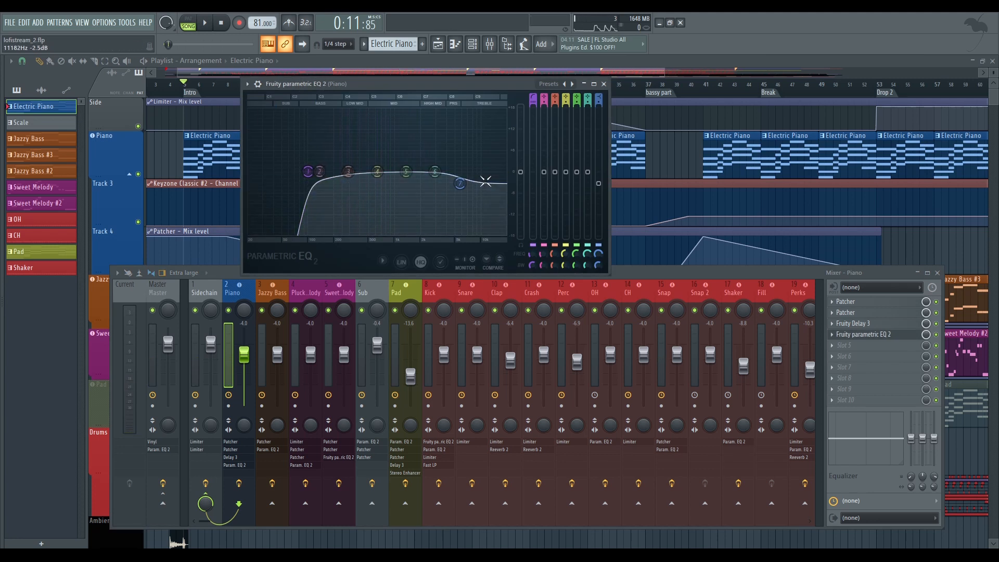
{"action": "key", "text": "Escape"}
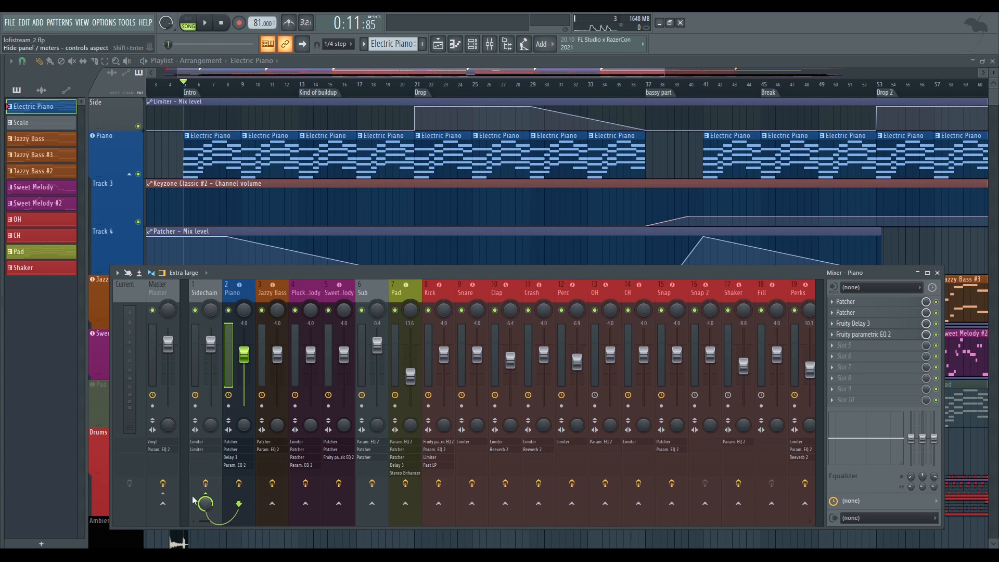
Select the Jazzy Bass mixer track, expand the Jazzy Bass automation tracks in the playlist and collapse the Piano group
{"action": "left_click", "coordinate": [268, 294]}
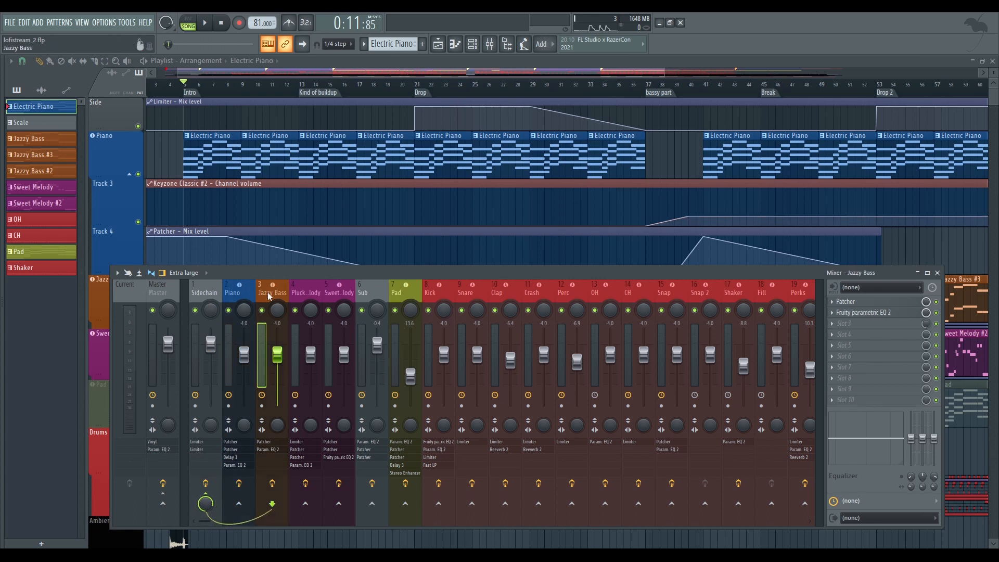
{"action": "scroll", "coordinate": [271, 243], "scroll_direction": "down", "scroll_amount": 5}
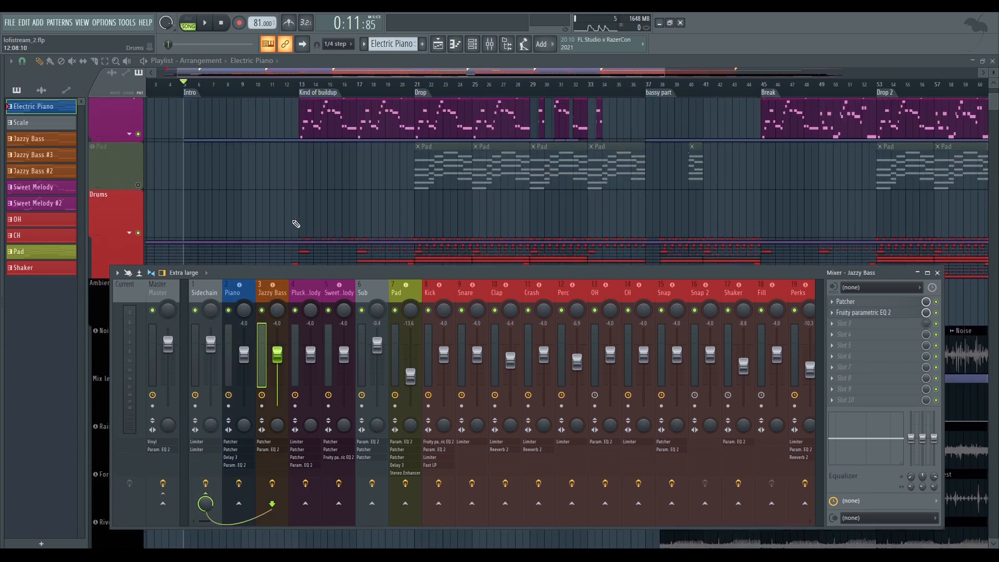
{"action": "scroll", "coordinate": [296, 223], "scroll_direction": "up", "scroll_amount": 1}
{"action": "left_click", "coordinate": [129, 174]}
{"action": "scroll", "coordinate": [187, 180], "scroll_direction": "up", "scroll_amount": 4}
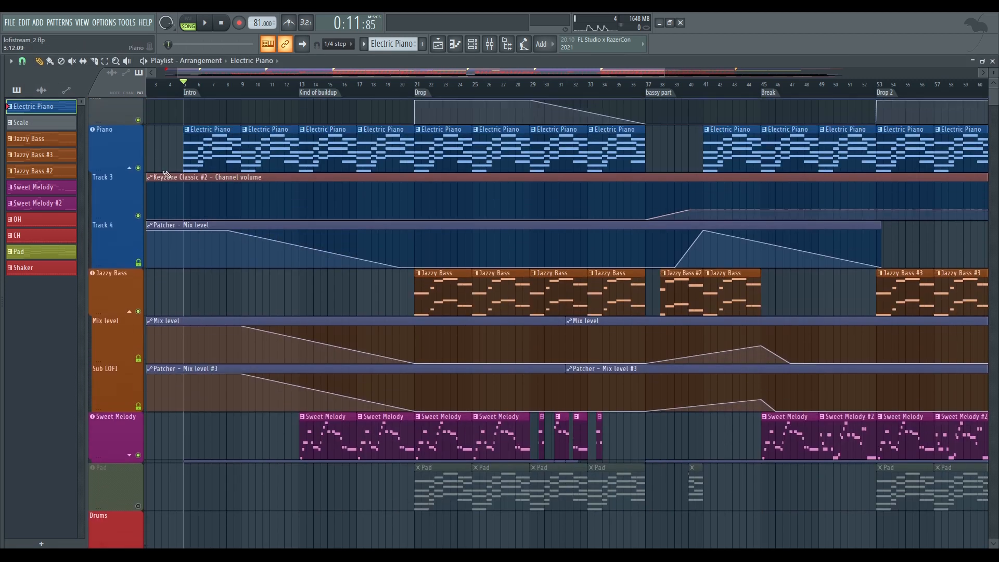
{"action": "left_click", "coordinate": [129, 167]}
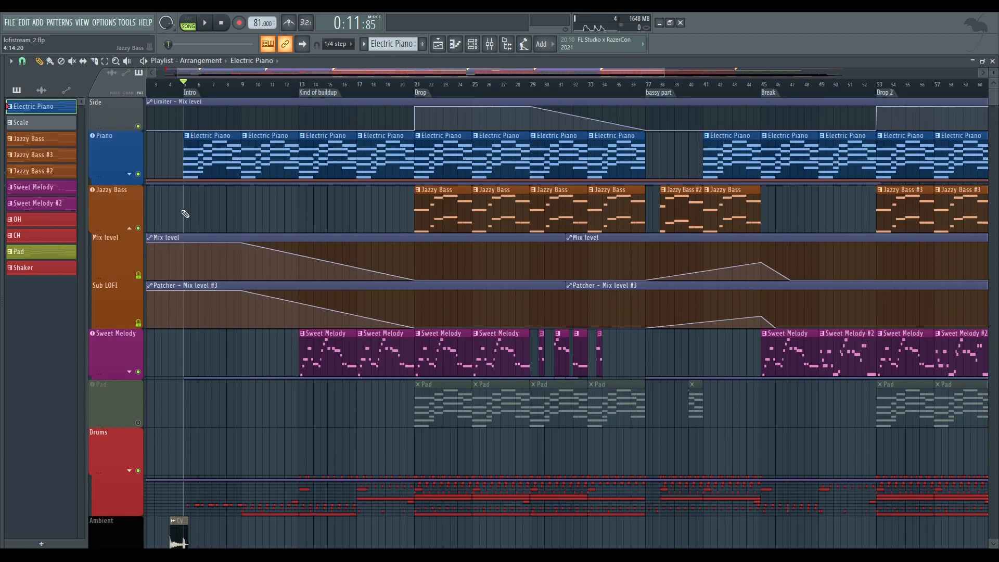
Reopen the mixer and play the arrangement from the Intro, viewing the Jazzy Bass track and its automation
{"action": "left_click", "coordinate": [489, 47]}
{"action": "key", "text": "space"}
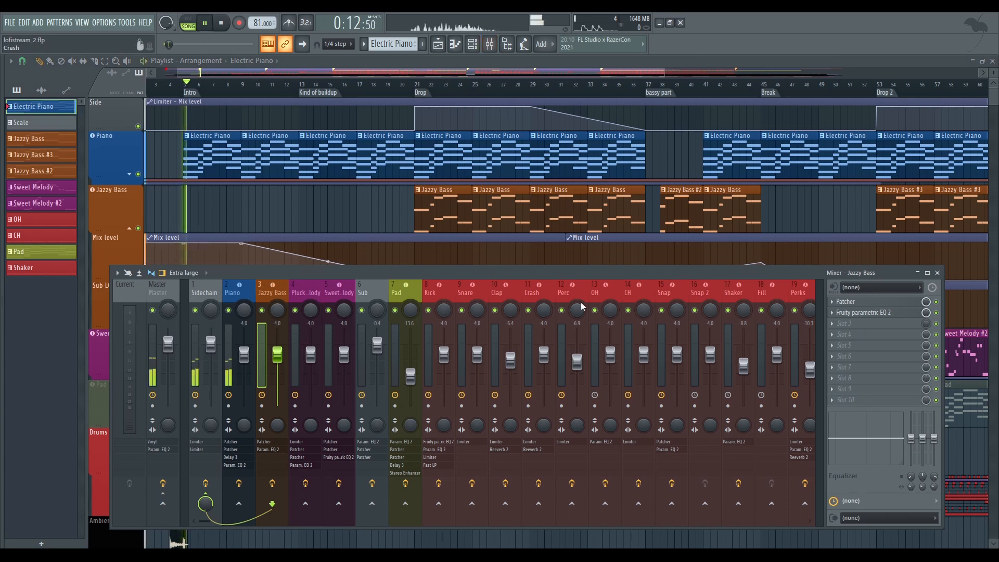
{"action": "scroll", "coordinate": [242, 150], "scroll_direction": "down", "scroll_amount": 2}
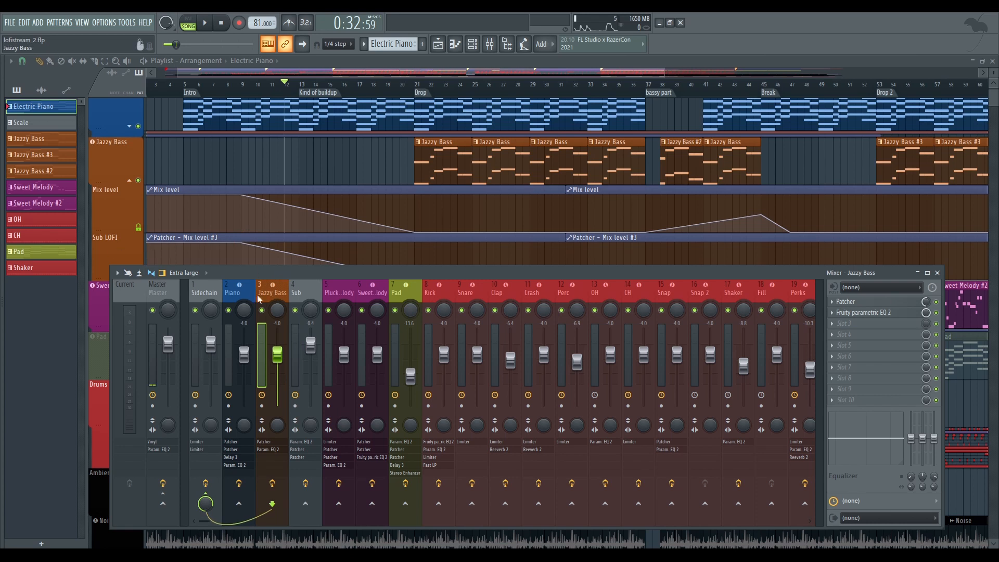
Open the Patcher on the Jazzy Bass mixer track and move its window to examine the effect chain
{"action": "left_click", "coordinate": [895, 303]}
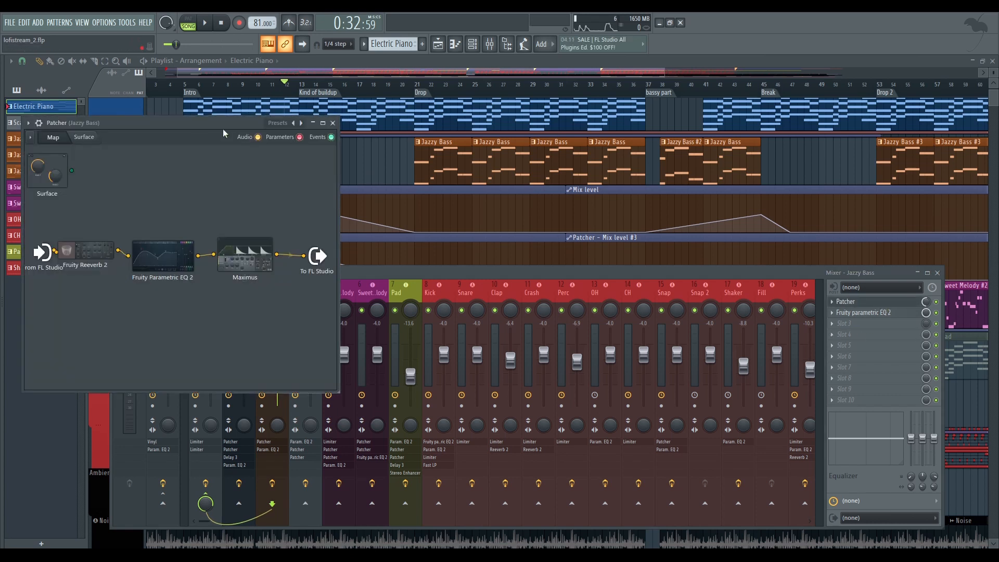
{"action": "left_click_drag", "start_coordinate": [189, 205], "coordinate": [402, 317]}
{"action": "left_click_drag", "start_coordinate": [230, 221], "coordinate": [398, 333]}
{"action": "left_click", "coordinate": [406, 346]}
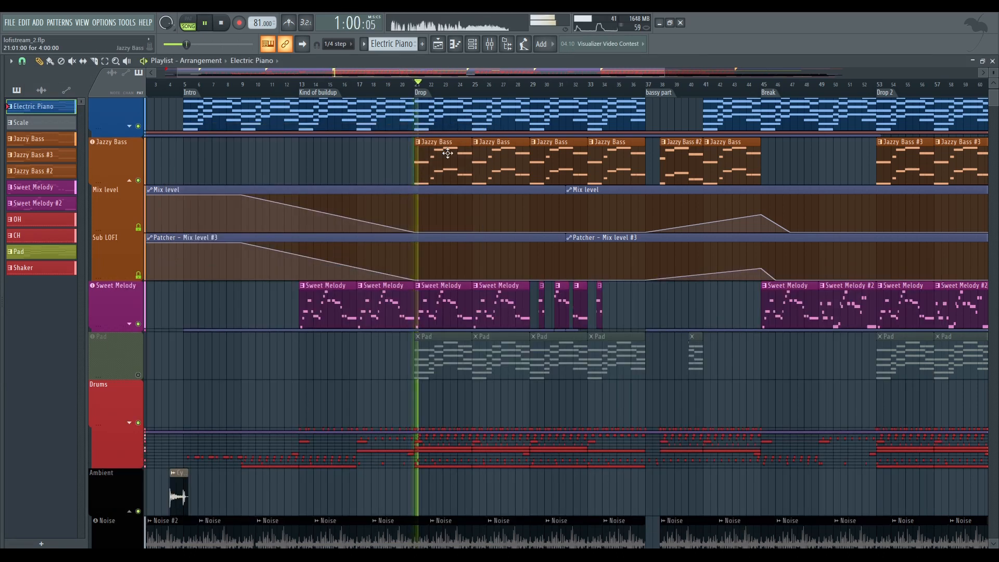
Play the start of the Drop to hear the Jazzy Bass, stop playback, look over the playlist tracks and reopen the mixer
{"action": "scroll", "coordinate": [410, 233], "scroll_direction": "up", "scroll_amount": 1}
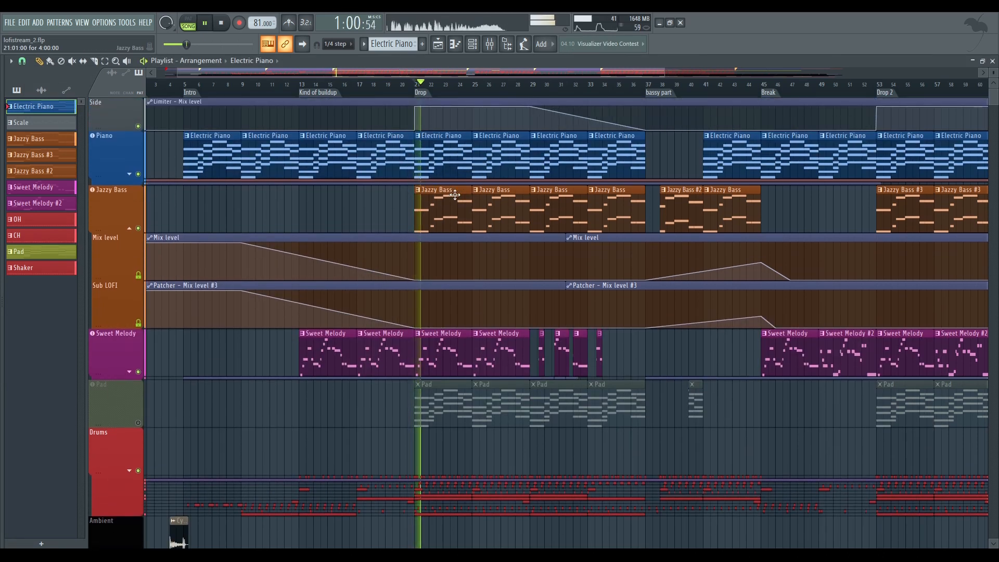
{"action": "key", "text": "space"}
{"action": "scroll", "coordinate": [172, 208], "scroll_direction": "down", "scroll_amount": 6}
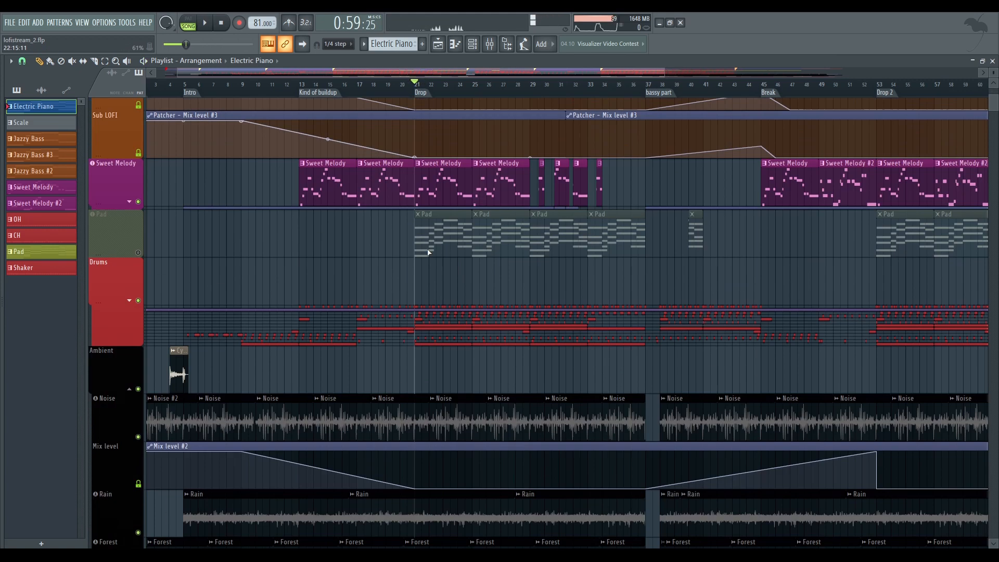
{"action": "scroll", "coordinate": [174, 325], "scroll_direction": "up", "scroll_amount": 4}
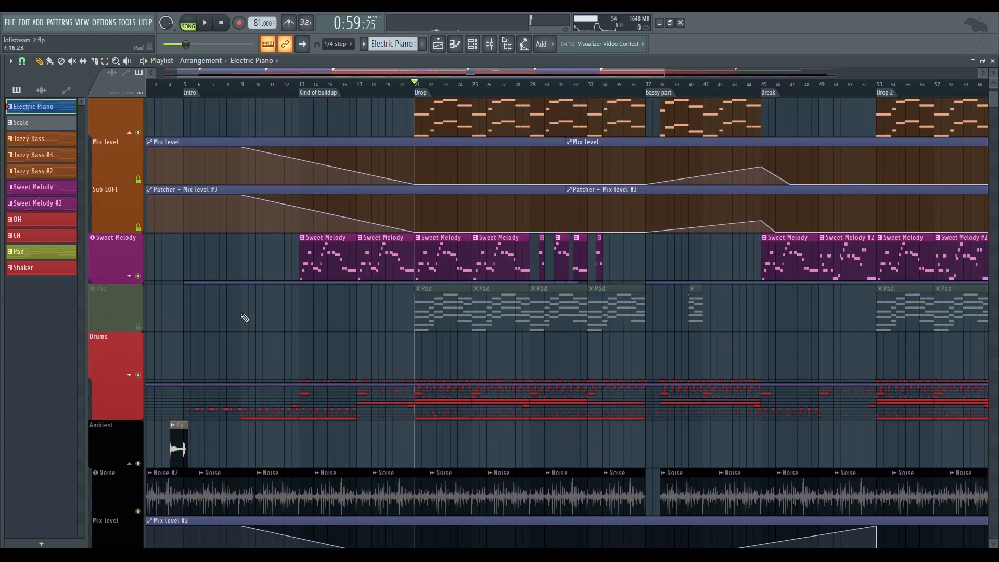
{"action": "scroll", "coordinate": [182, 301], "scroll_direction": "up", "scroll_amount": 2}
{"action": "left_click", "coordinate": [490, 47]}
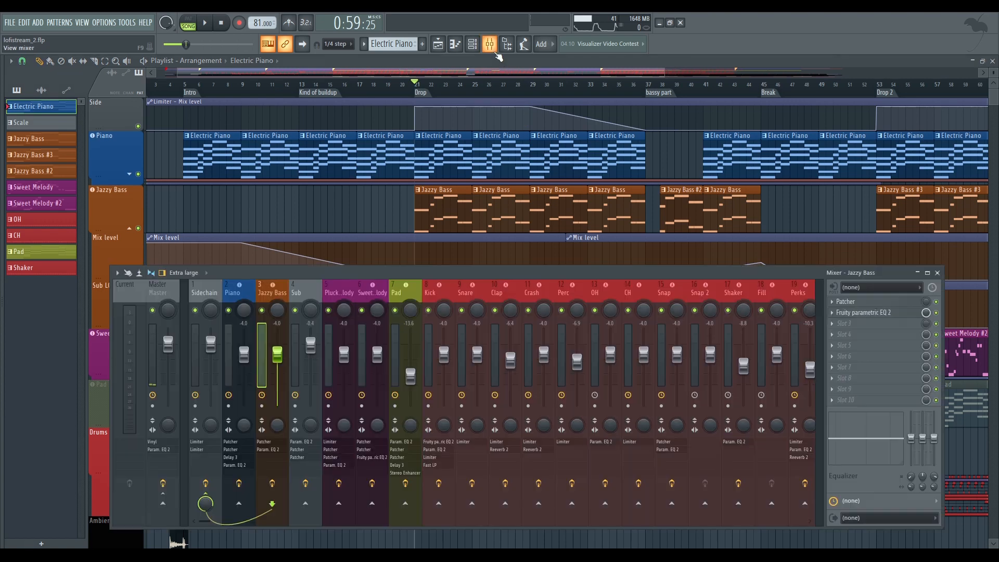
Select the Sub mixer track and examine its Fruity Parametric EQ 2, the Patcher effect chain and the Youlean Humanizer Patcher
{"action": "left_click", "coordinate": [314, 288]}
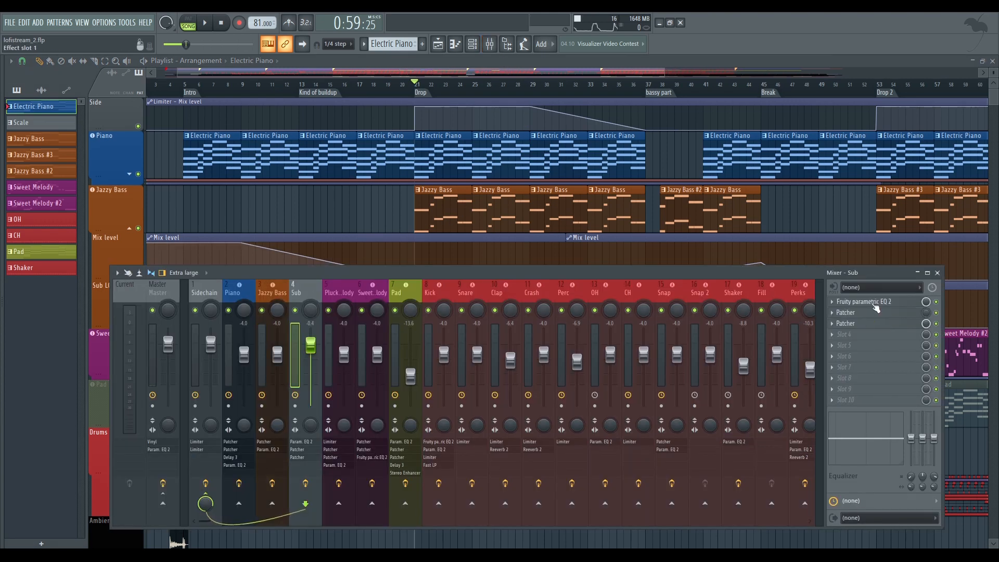
{"action": "left_click", "coordinate": [868, 302]}
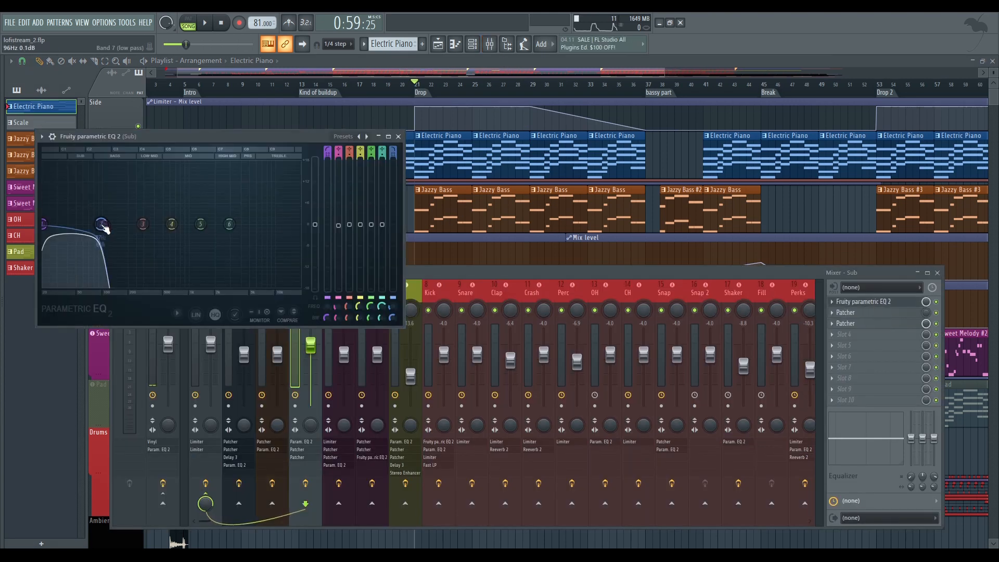
{"action": "left_click", "coordinate": [397, 137]}
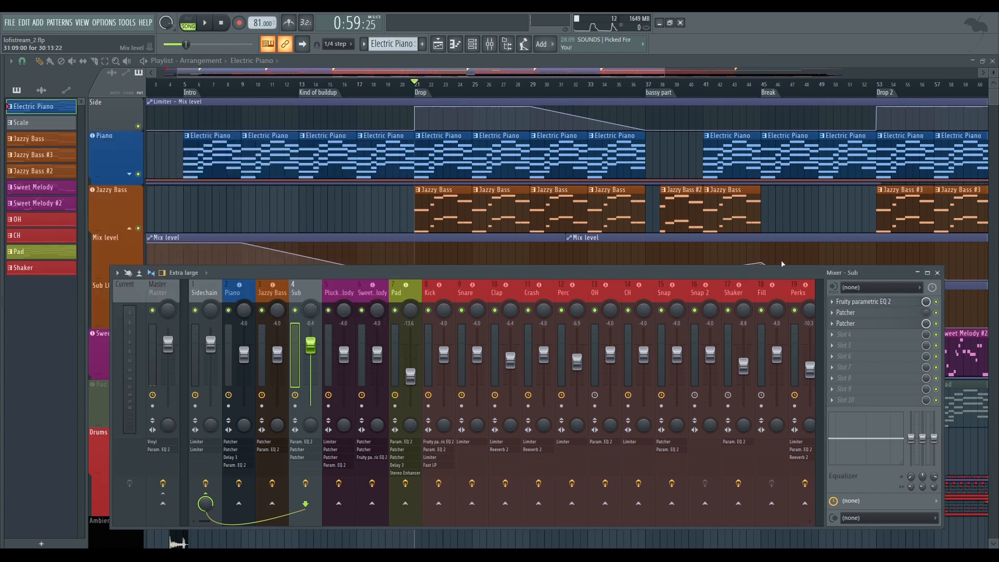
{"action": "left_click", "coordinate": [868, 316]}
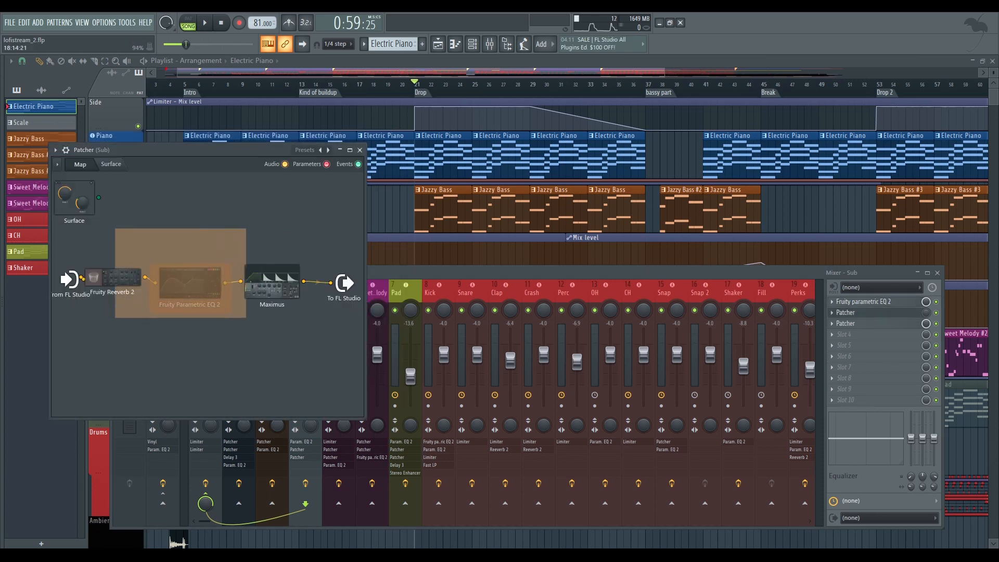
{"action": "left_click", "coordinate": [360, 150]}
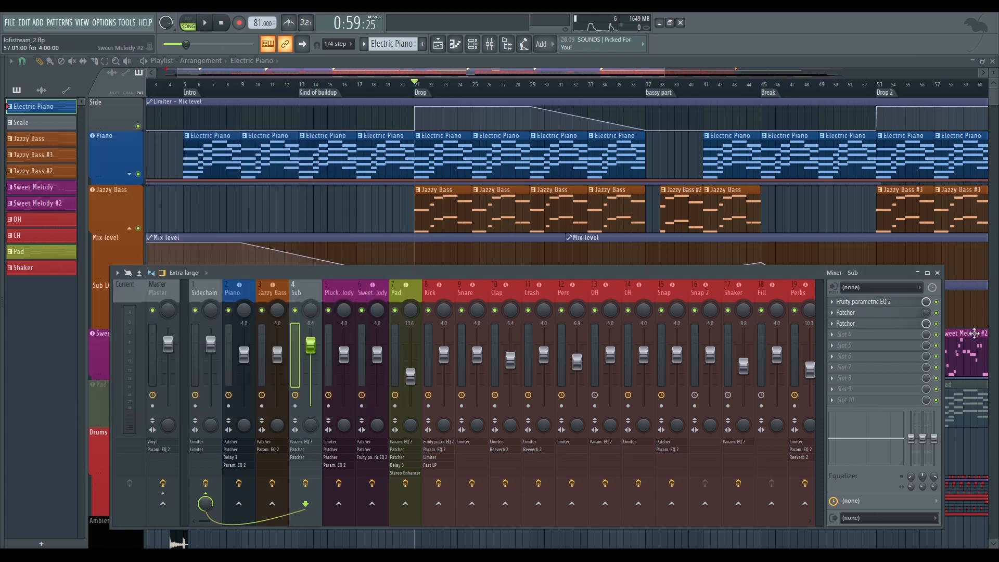
{"action": "left_click", "coordinate": [886, 326]}
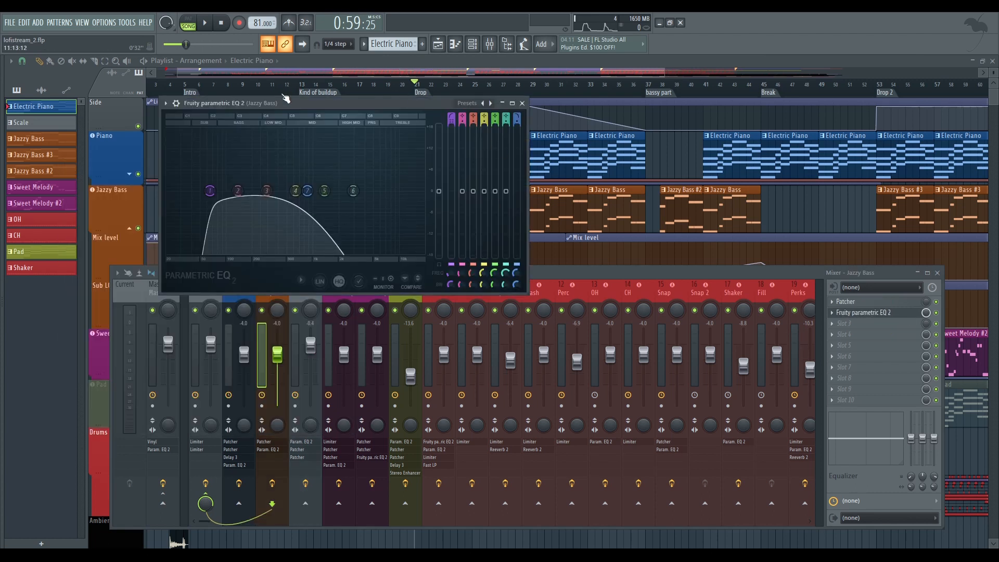
Move the Jazzy Bass track's Fruity Parametric EQ 2 window to view its curve, close it and select the Sub track
{"action": "left_click_drag", "start_coordinate": [285, 97], "coordinate": [615, 145]}
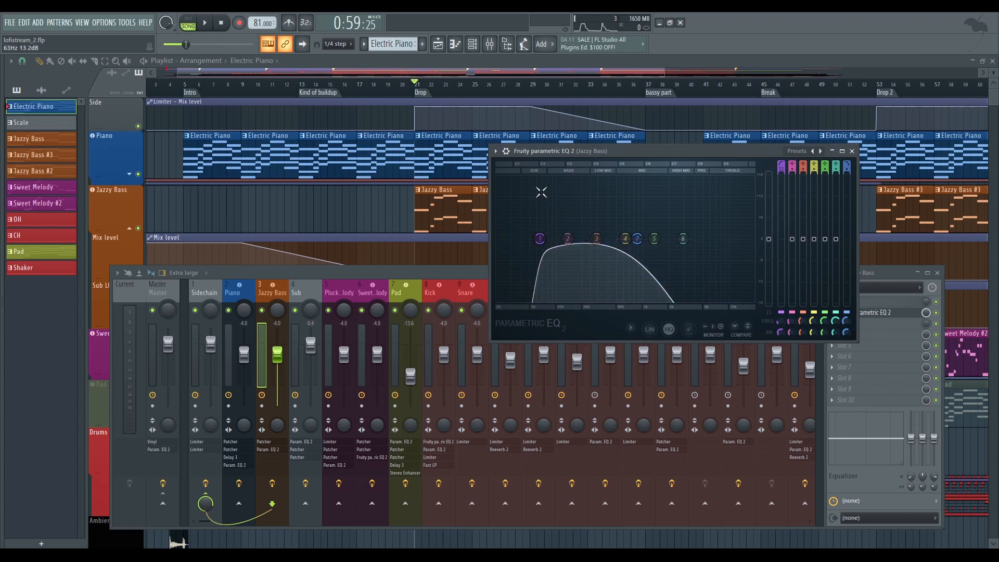
{"action": "left_click", "coordinate": [851, 151]}
{"action": "left_click", "coordinate": [305, 285]}
Check the effects listed on the Plucked Melody and Sweet Melody mixer tracks, reselect Plucked Melody and collapse the playlist's Jazzy Bass group
{"action": "left_click", "coordinate": [340, 286]}
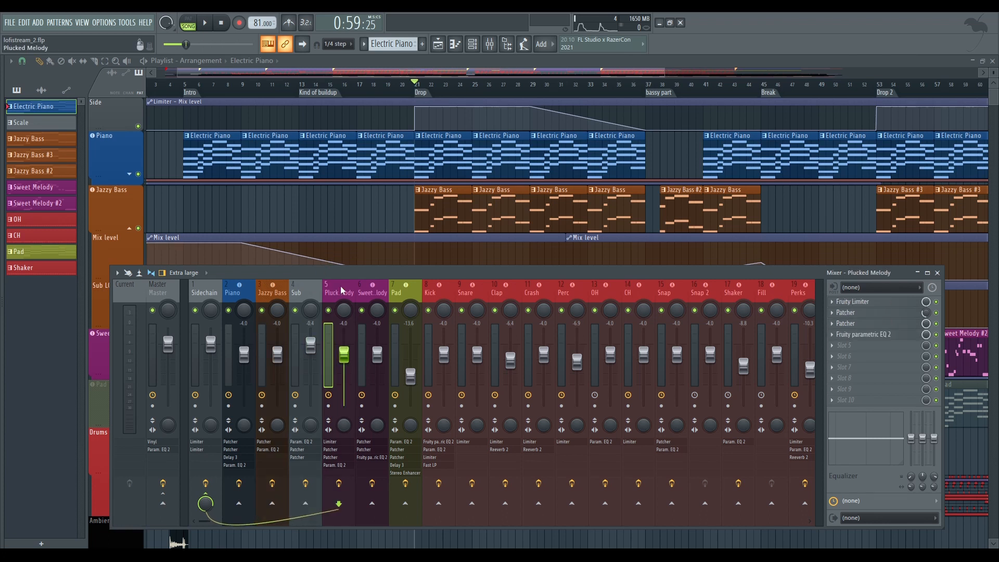
{"action": "left_click_drag", "start_coordinate": [338, 285], "coordinate": [373, 290]}
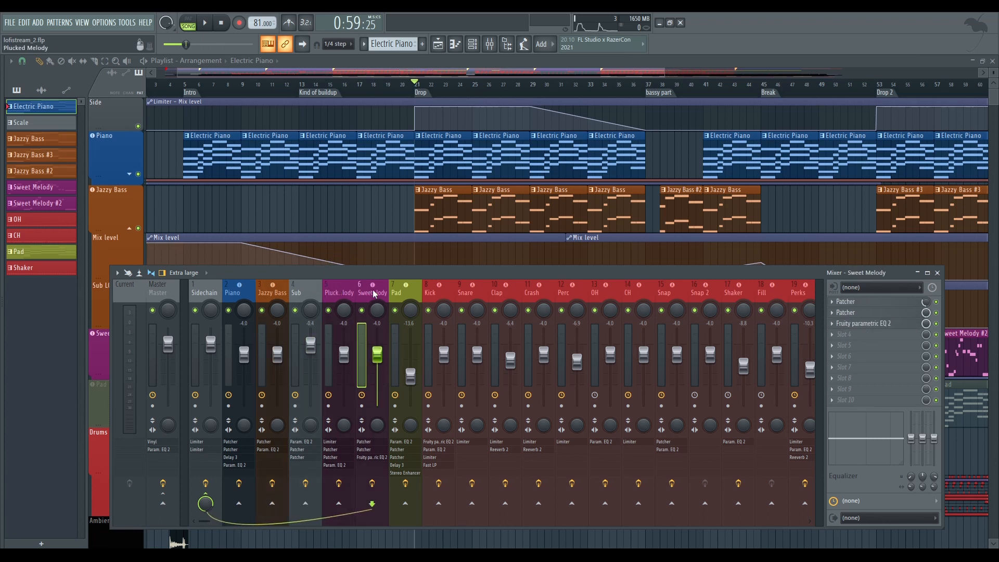
{"action": "left_click", "coordinate": [343, 288]}
{"action": "scroll", "coordinate": [332, 201], "scroll_direction": "down", "scroll_amount": 5}
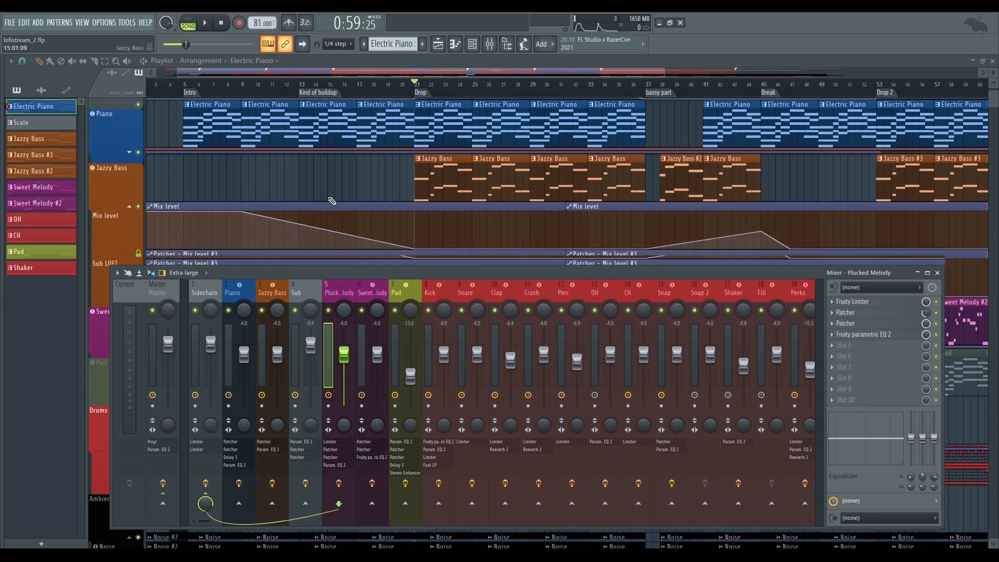
{"action": "left_click", "coordinate": [129, 133]}
{"action": "scroll", "coordinate": [259, 196], "scroll_direction": "up", "scroll_amount": 3}
{"action": "scroll", "coordinate": [260, 196], "scroll_direction": "up", "scroll_amount": 1}
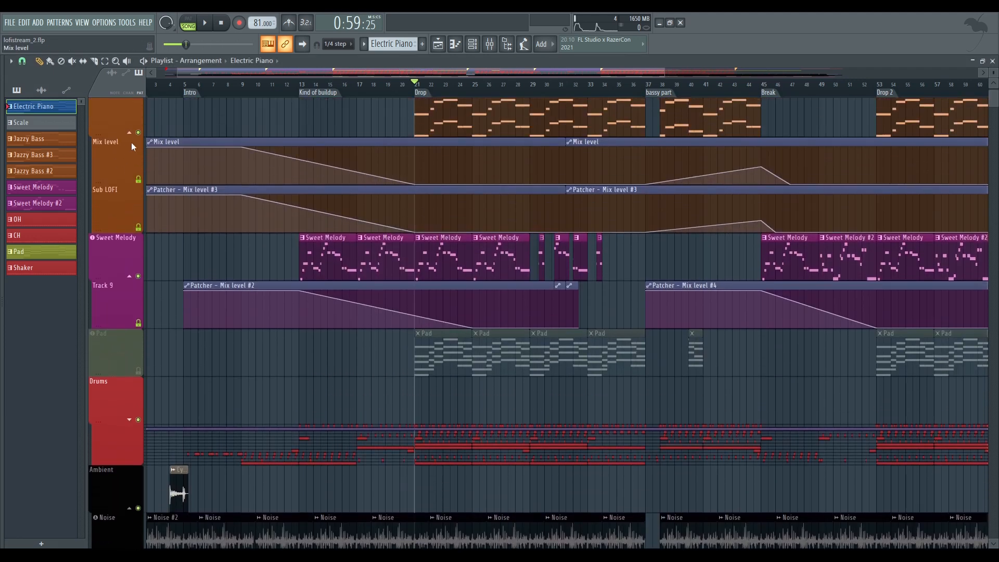
{"action": "left_click", "coordinate": [131, 137]}
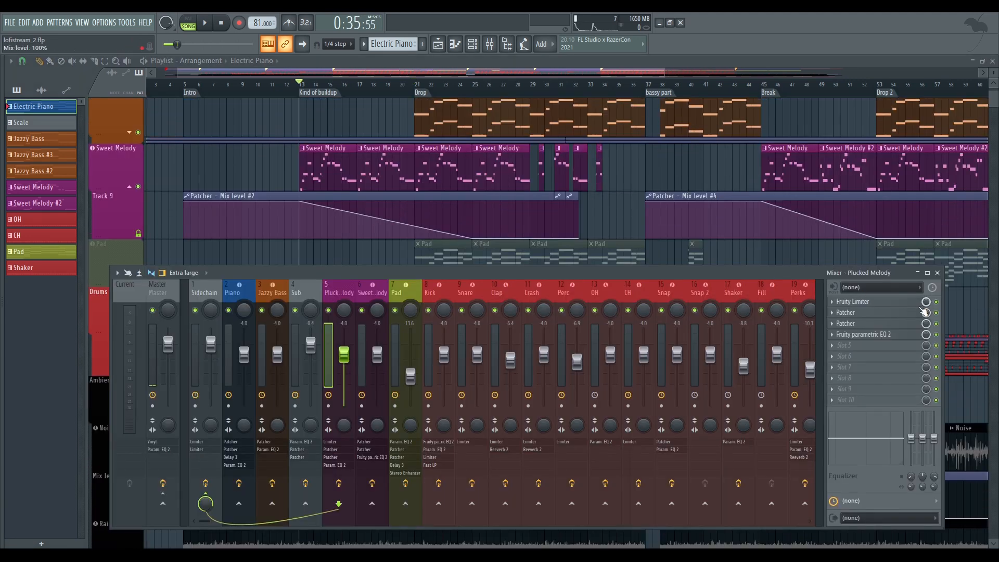
Play the Kind of buildup section while viewing the Plucked Melody track's Fruity Limiter, close the limiter and stop playback
{"action": "key", "text": "space"}
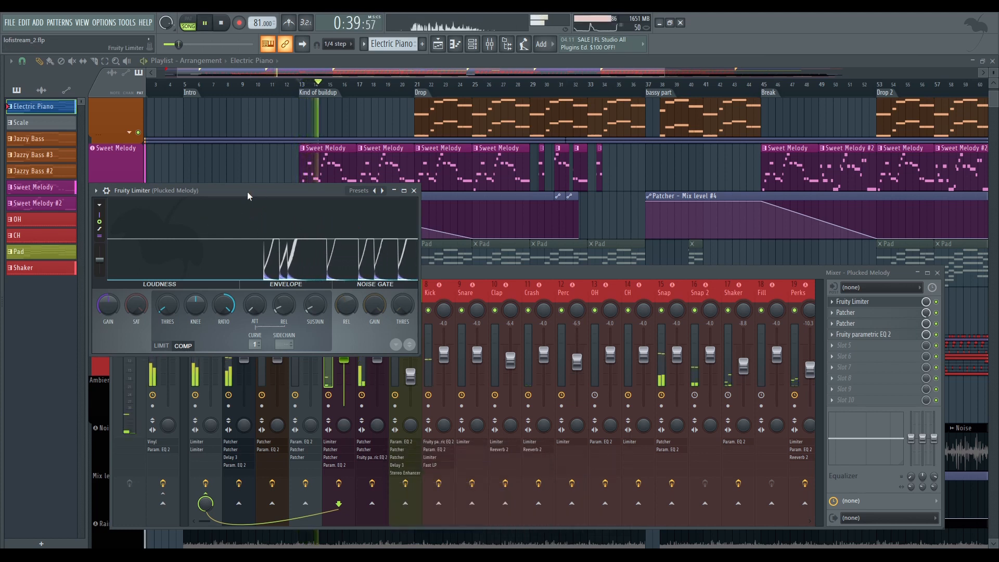
{"action": "left_click_drag", "start_coordinate": [247, 187], "coordinate": [586, 267]}
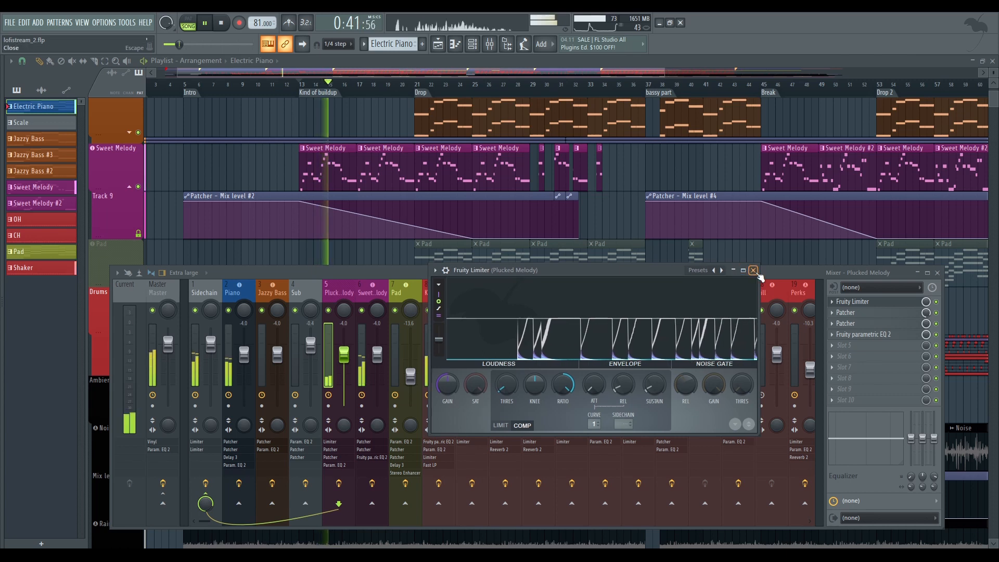
{"action": "left_click", "coordinate": [863, 302]}
{"action": "key", "text": "space"}
Examine the Plucked Melody track's Patcher effect chain, Youlean Humanizer and Fruity Parametric EQ 2, closing each one
{"action": "left_click", "coordinate": [867, 312]}
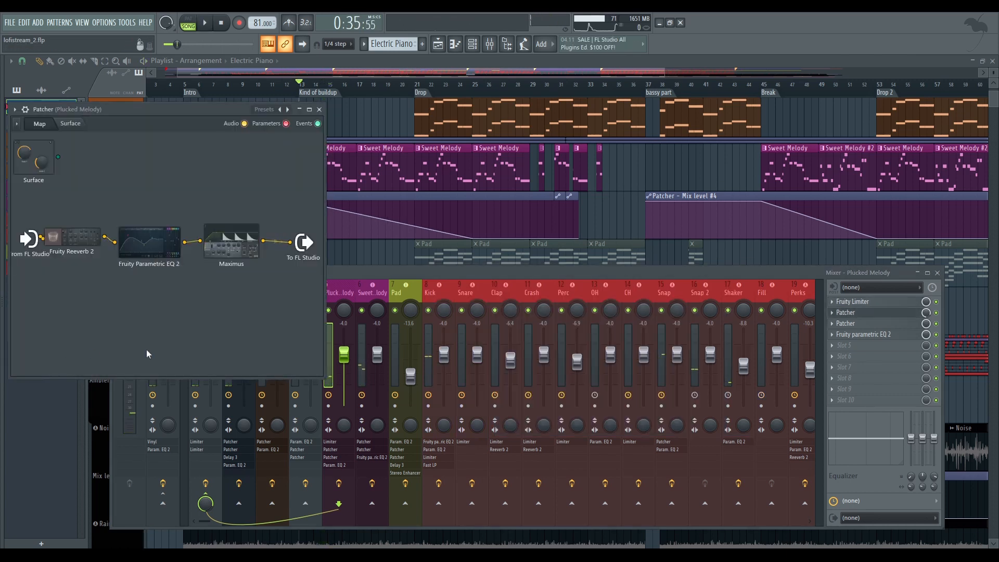
{"action": "left_click", "coordinate": [319, 110]}
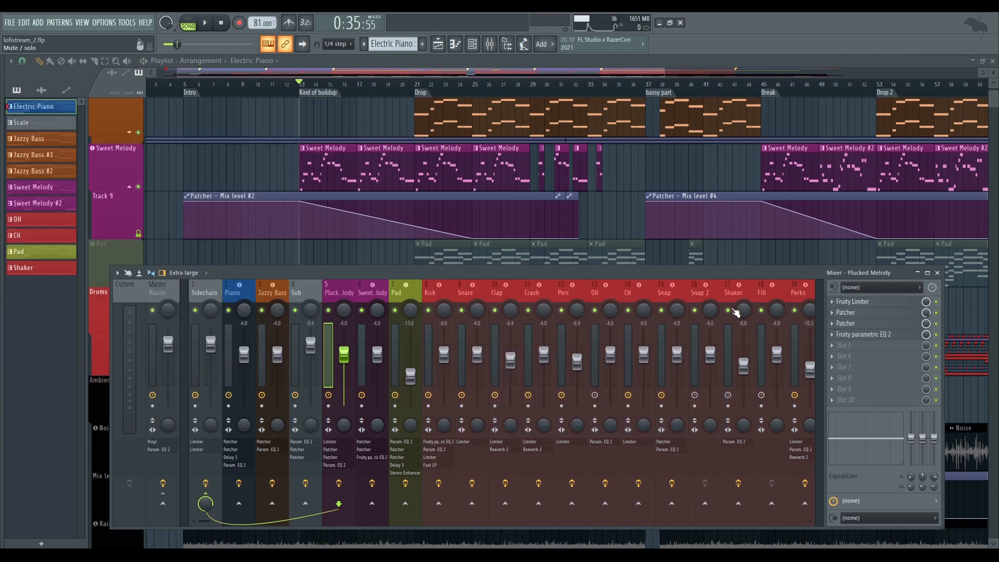
{"action": "left_click", "coordinate": [863, 323]}
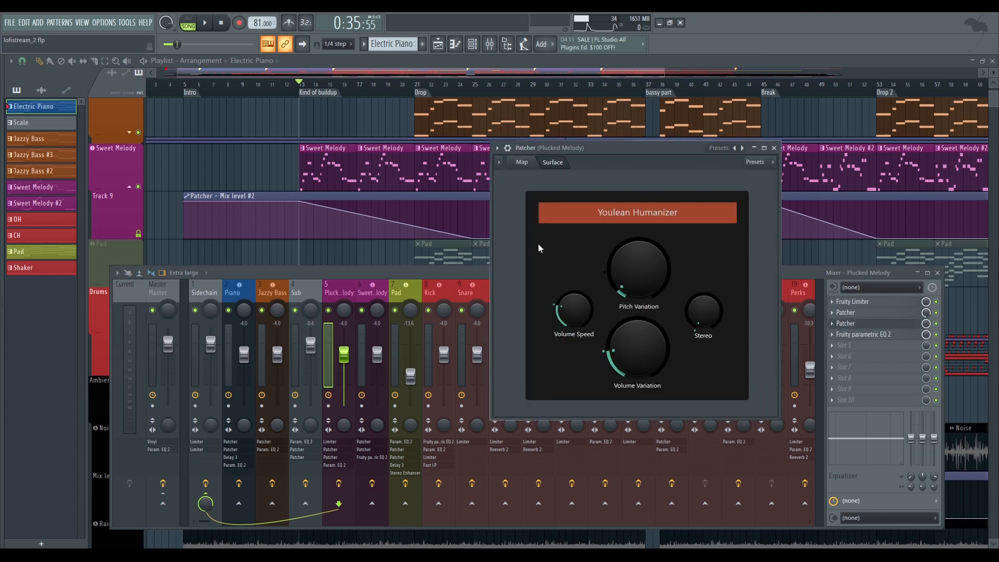
{"action": "left_click", "coordinate": [774, 148]}
{"action": "left_click", "coordinate": [878, 334]}
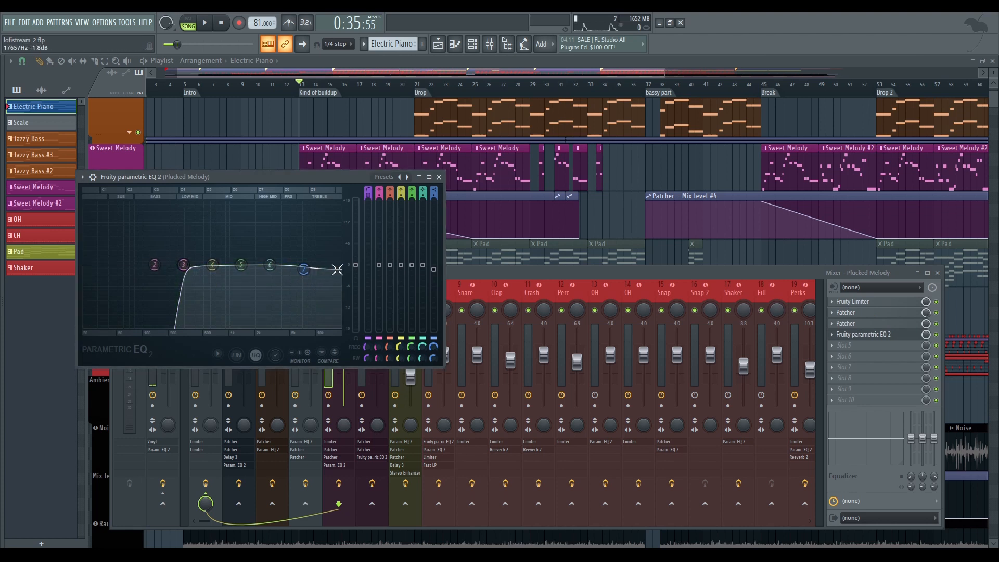
{"action": "left_click", "coordinate": [440, 178]}
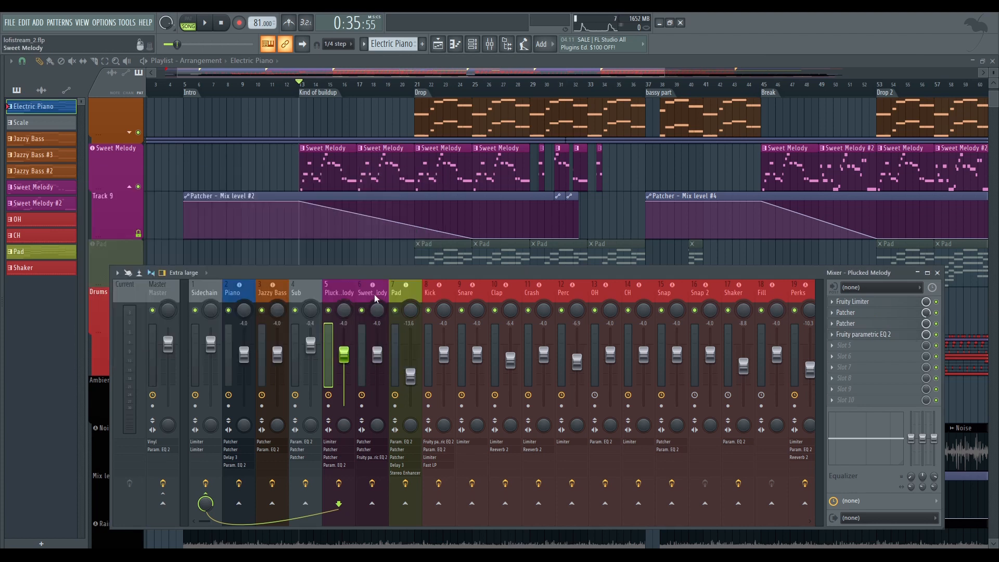
Select the Sweet Melody mixer track, view its two Patchers and Fruity Parametric EQ 2, and close their windows
{"action": "left_click", "coordinate": [372, 289]}
{"action": "left_click", "coordinate": [863, 303]}
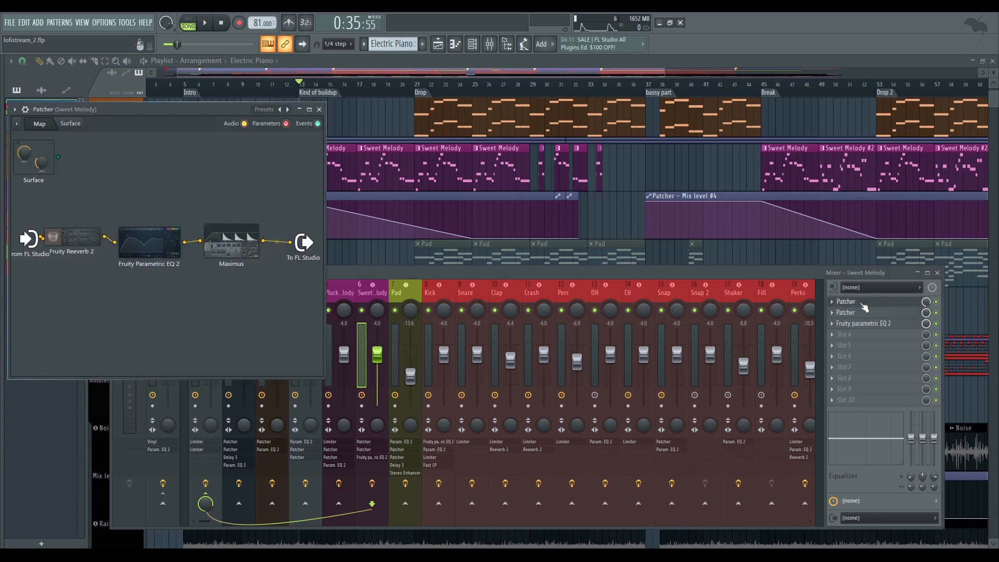
{"action": "left_click", "coordinate": [865, 315]}
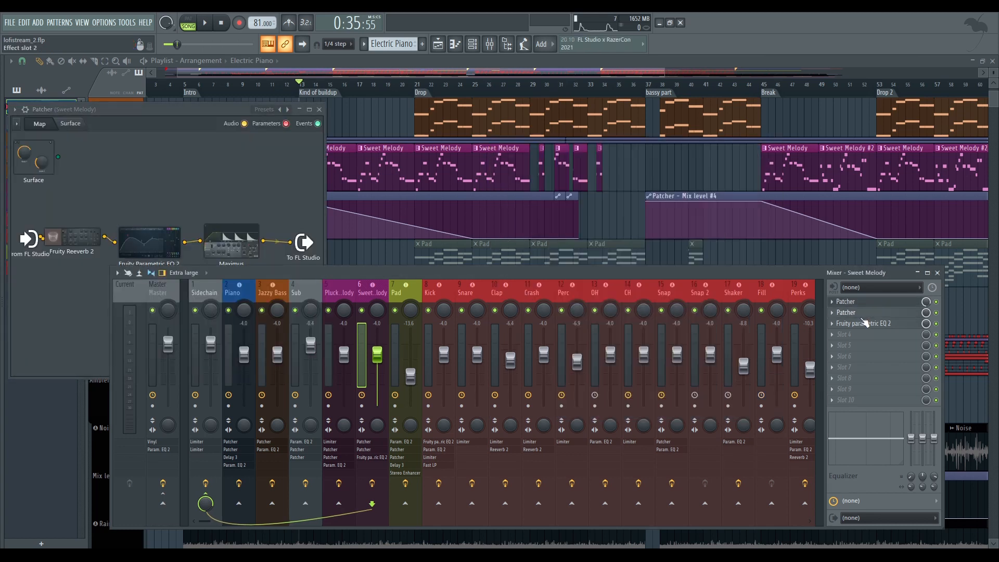
{"action": "left_click", "coordinate": [862, 314]}
{"action": "left_click", "coordinate": [862, 322]}
{"action": "left_click", "coordinate": [452, 191]}
{"action": "left_click", "coordinate": [319, 109]}
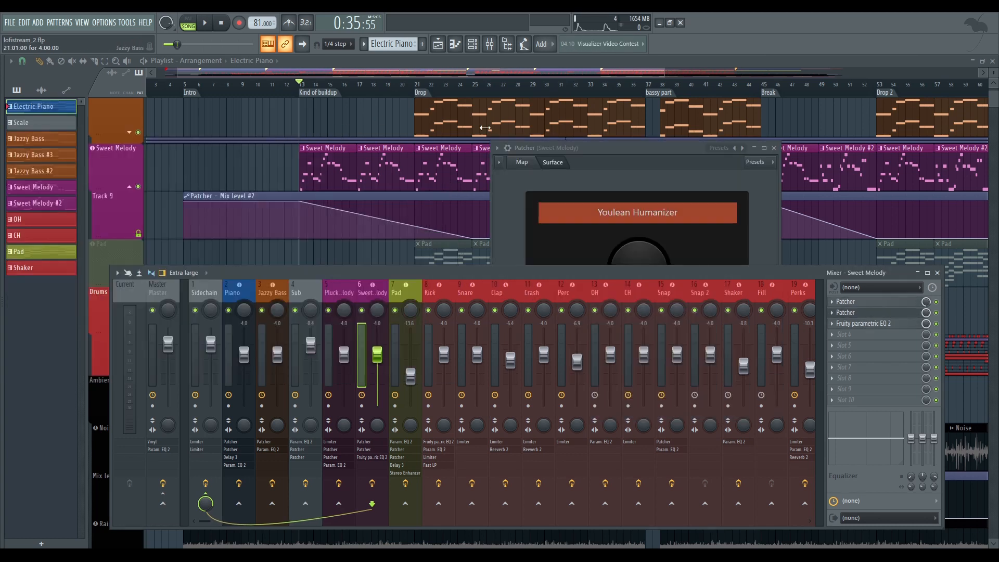
{"action": "left_click", "coordinate": [774, 148]}
Select the Pad mixer track, solo the Pad playlist track, place the playhead at the Drop and reopen the mixer
{"action": "left_click", "coordinate": [399, 288]}
{"action": "scroll", "coordinate": [426, 196], "scroll_direction": "down", "scroll_amount": 2}
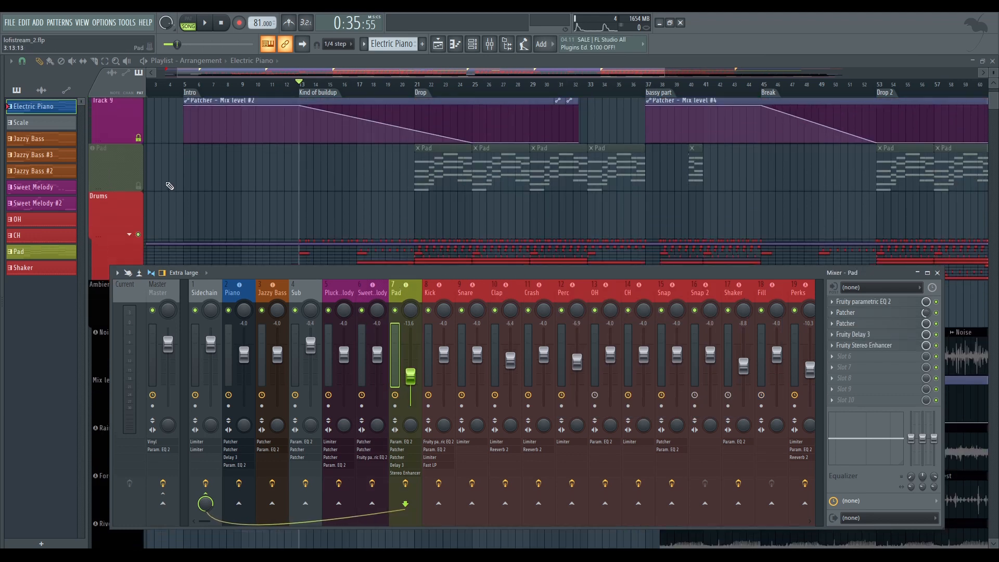
{"action": "right_click", "coordinate": [137, 186]}
{"action": "left_click", "coordinate": [423, 94]}
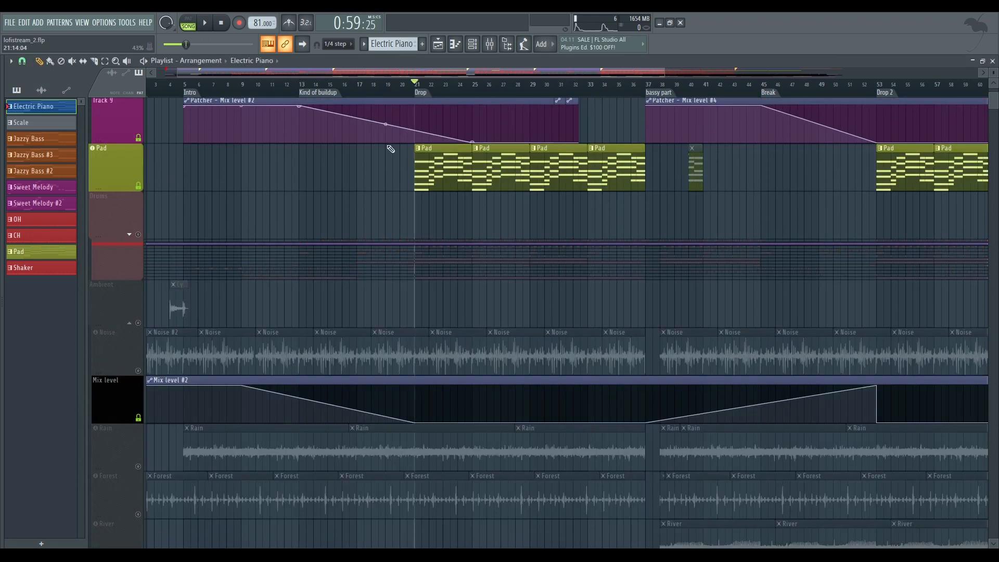
{"action": "left_click", "coordinate": [490, 44]}
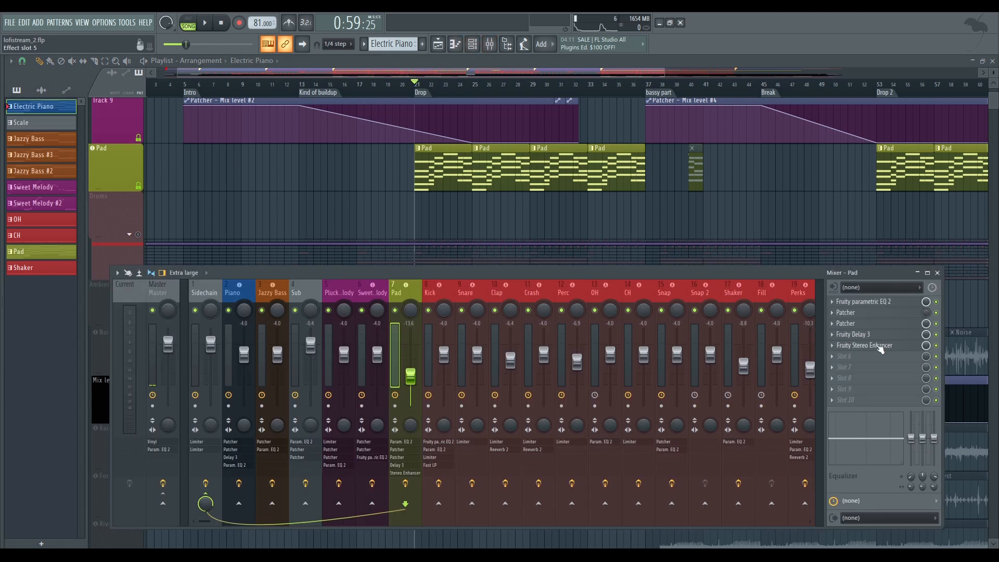
View the Pad track's Fruity Parametric EQ 2 curve and its first Patcher, moving the Patcher window before closing it
{"action": "left_click", "coordinate": [896, 305]}
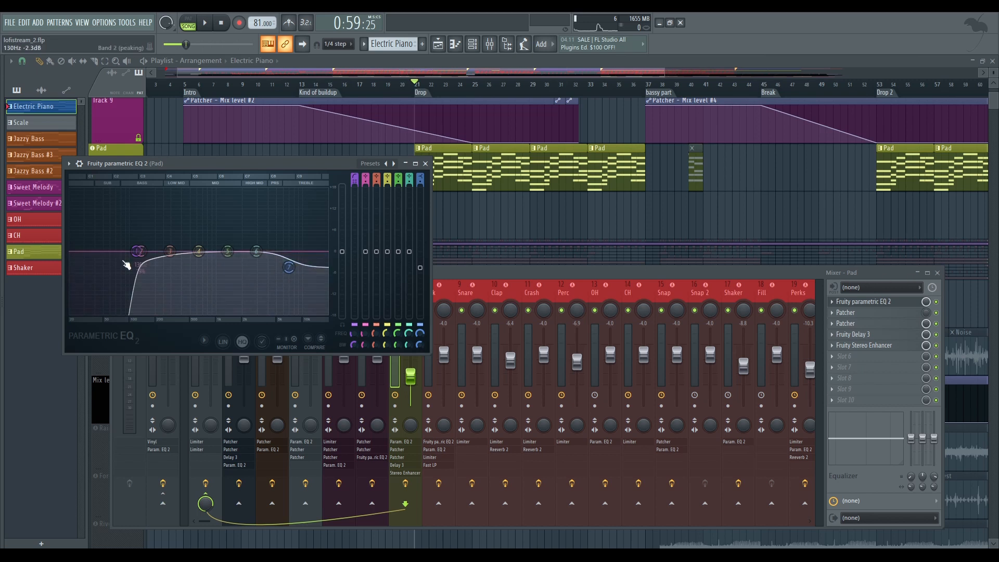
{"action": "left_click", "coordinate": [891, 306]}
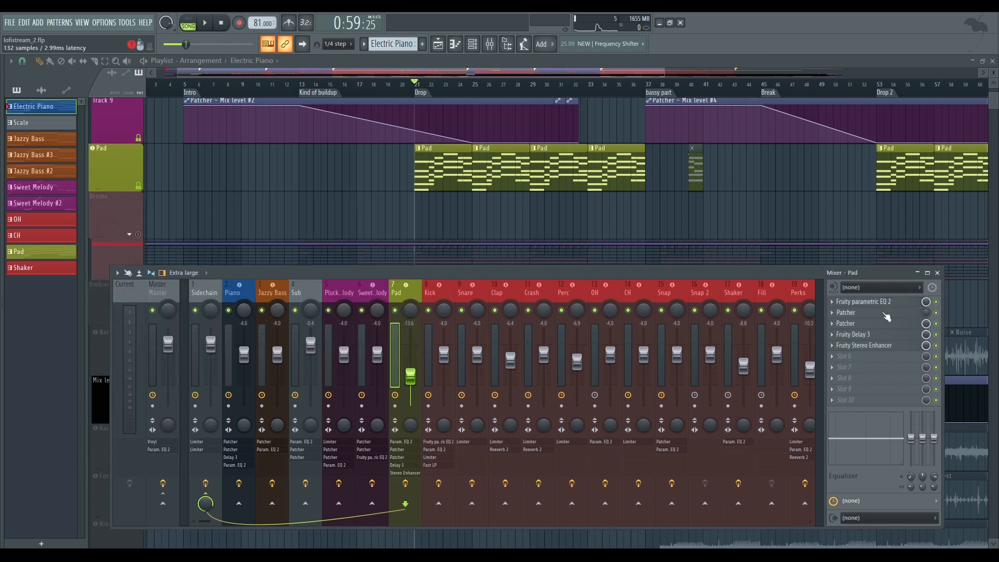
{"action": "left_click", "coordinate": [884, 313]}
{"action": "left_click_drag", "start_coordinate": [215, 123], "coordinate": [410, 166]}
{"action": "left_click", "coordinate": [527, 167]}
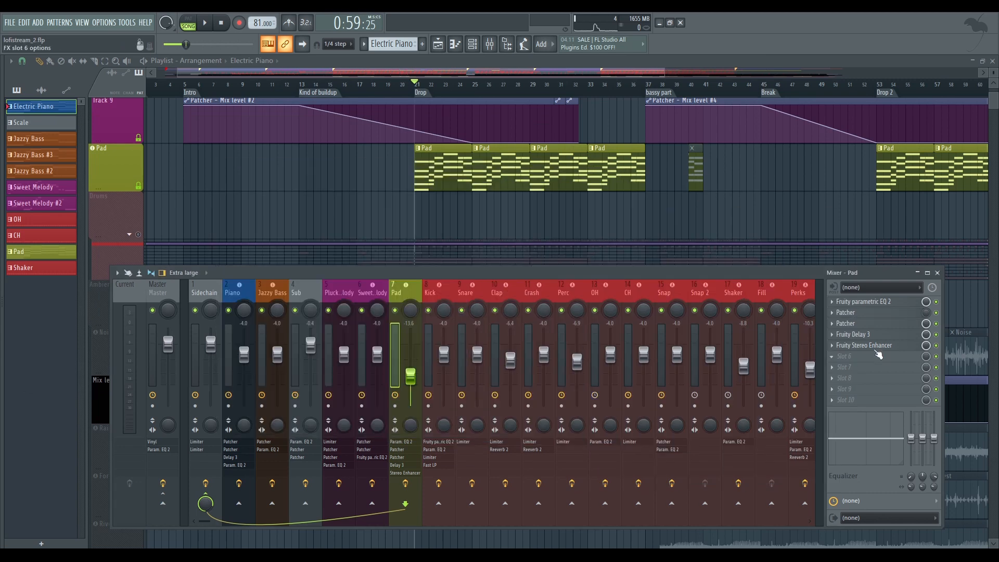
Examine the Pad track's Youlean Humanizer Patcher and Fruity Delay 3 settings, closing each window
{"action": "left_click", "coordinate": [853, 323]}
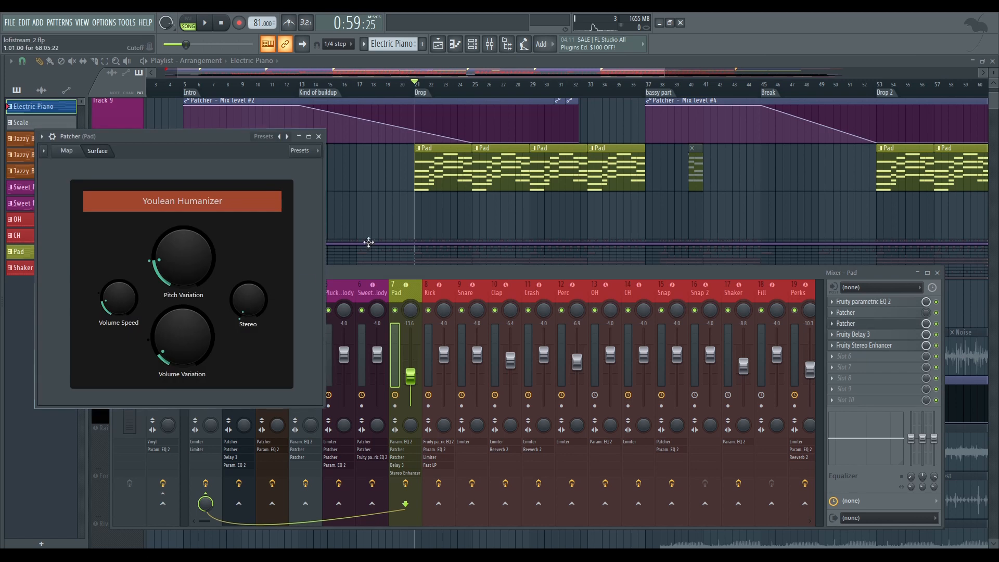
{"action": "left_click", "coordinate": [319, 137]}
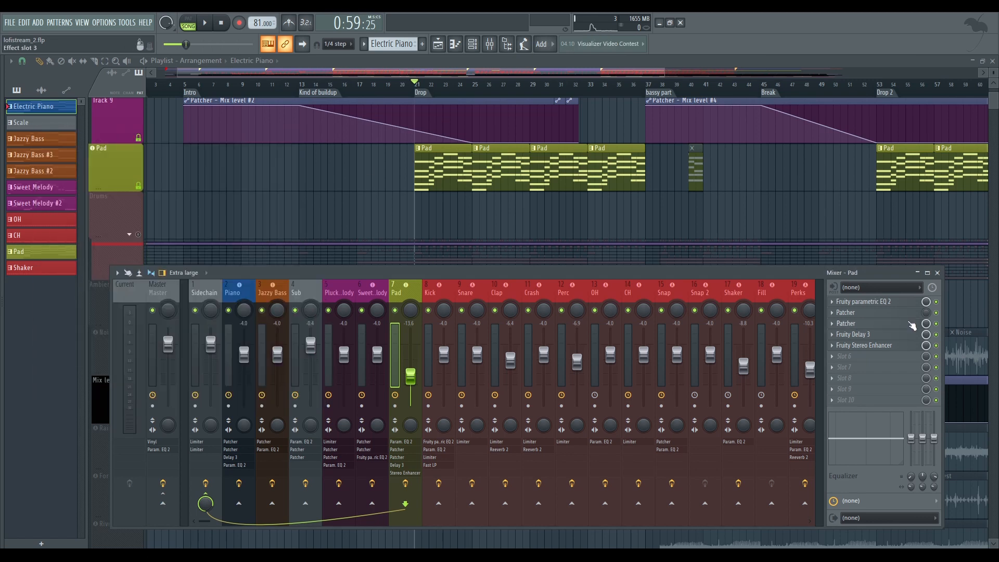
{"action": "left_click", "coordinate": [861, 335]}
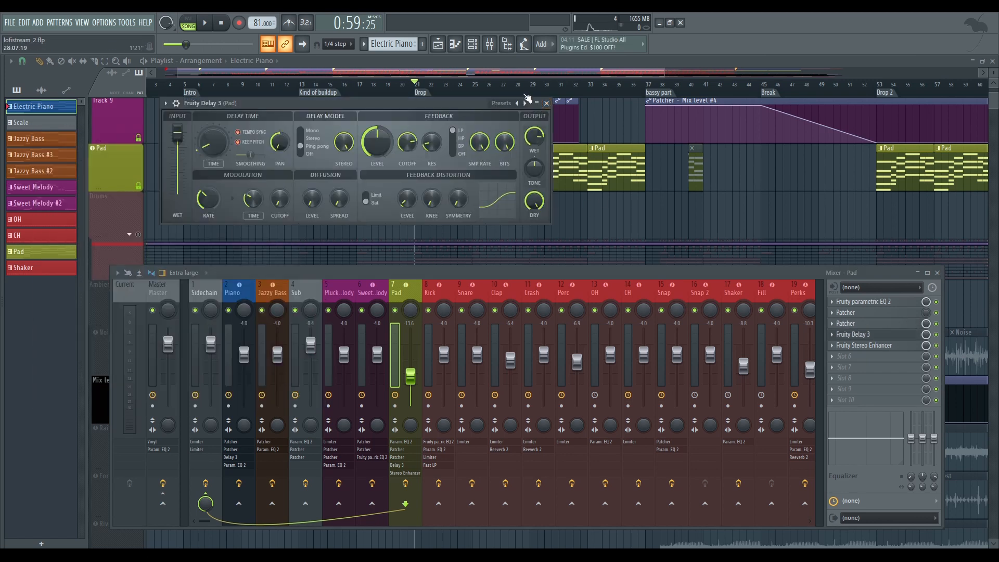
{"action": "left_click", "coordinate": [547, 104]}
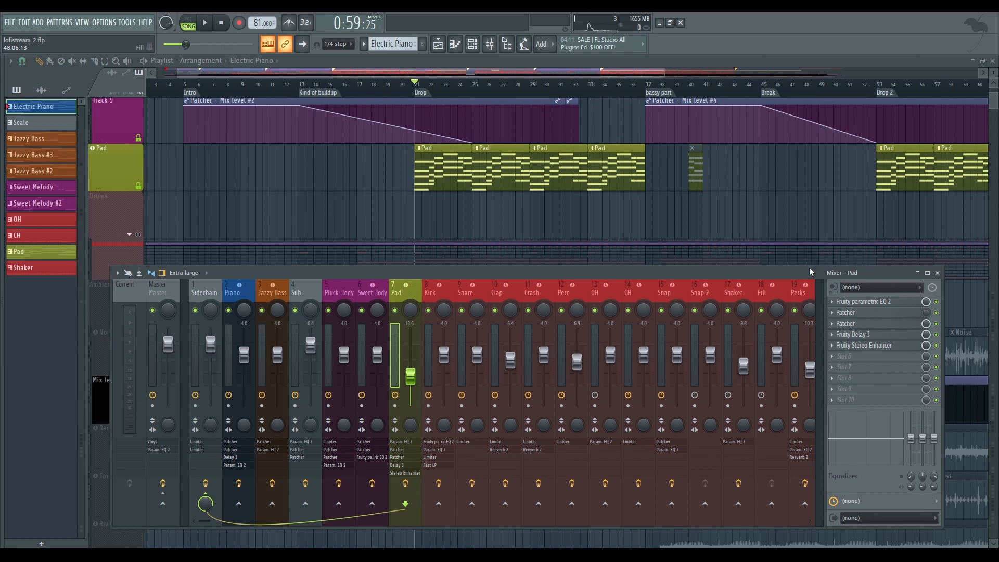
Open the Pad track's Fruity Stereo Enhancer, play the start of the Drop to hear the pad, close the effect and stop playback
{"action": "left_click", "coordinate": [873, 346]}
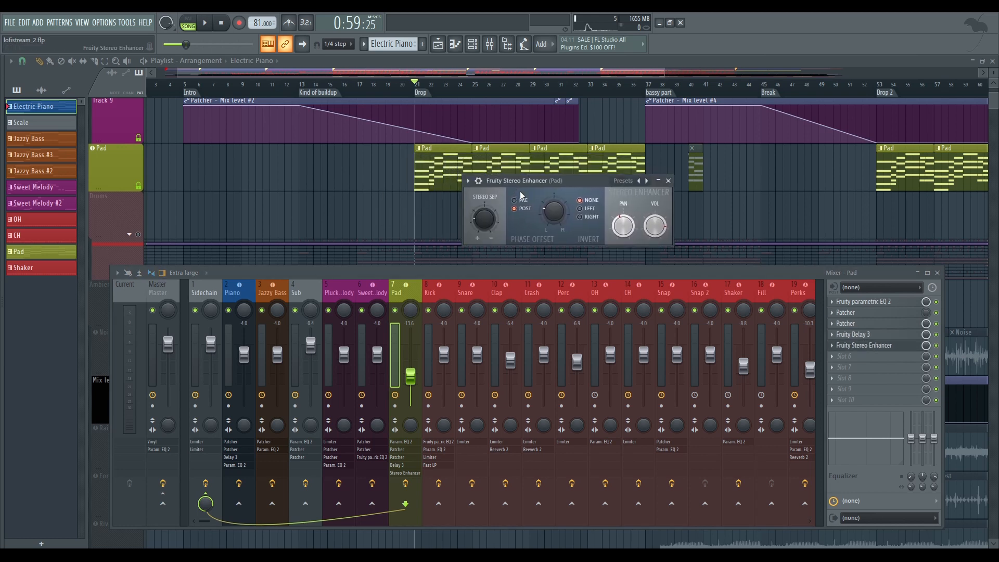
{"action": "key", "text": "space"}
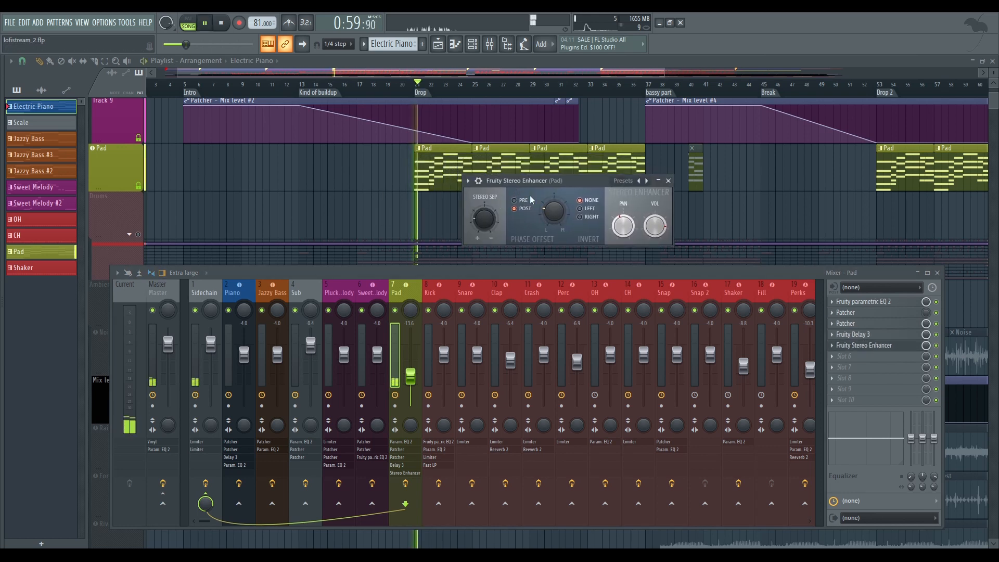
{"action": "left_click", "coordinate": [669, 182]}
{"action": "key", "text": "space"}
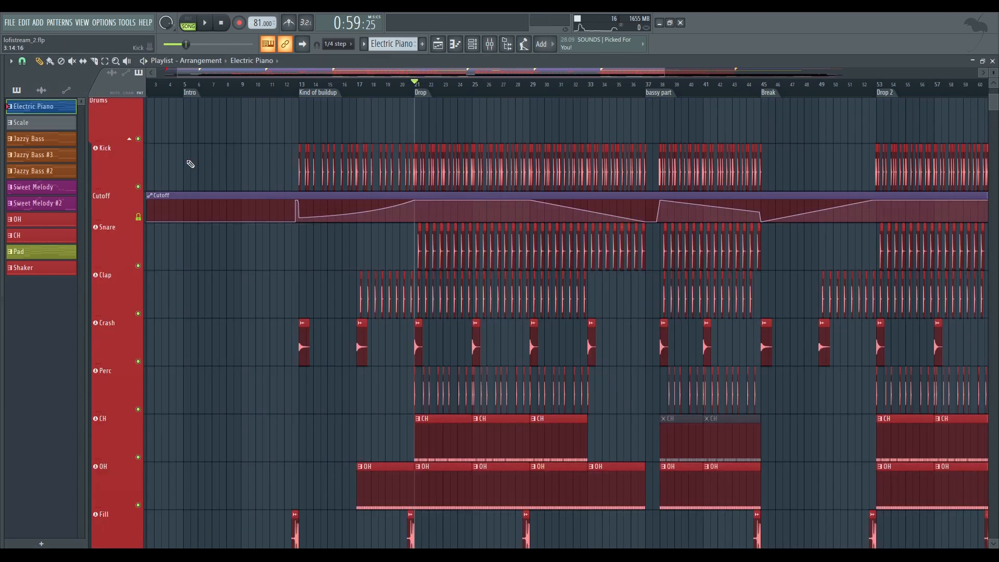
Select the Kick mixer track, open its two Fruity Parametric EQ 2 effects and move one window aside to compare the curves
{"action": "scroll", "coordinate": [299, 208], "scroll_direction": "down", "scroll_amount": 1}
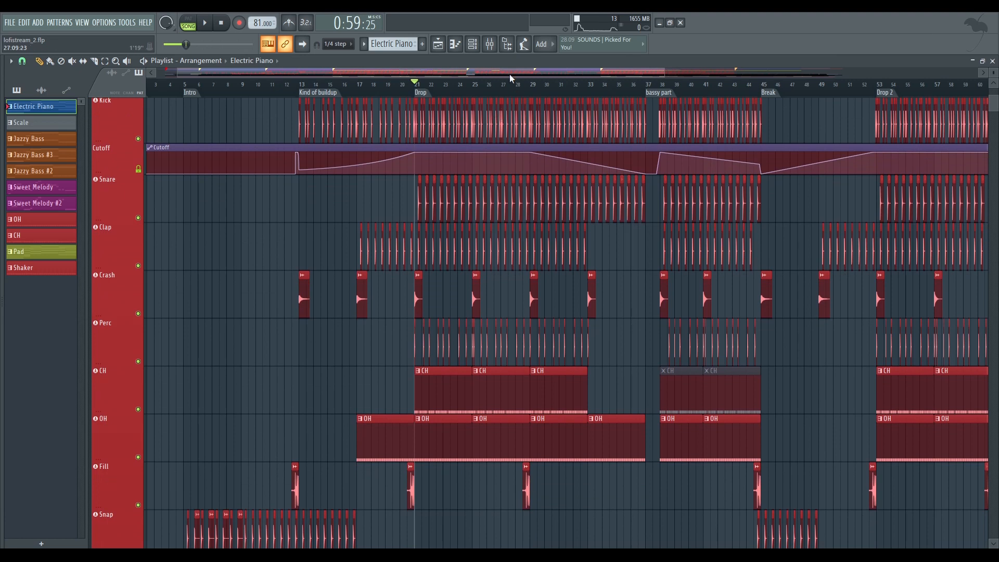
{"action": "left_click", "coordinate": [490, 44]}
{"action": "left_click", "coordinate": [432, 291]}
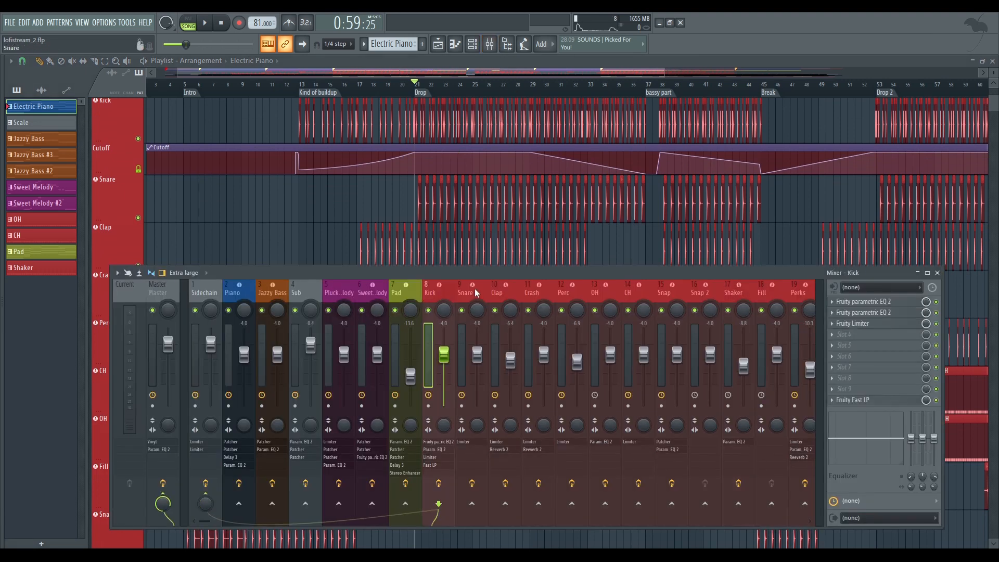
{"action": "scroll", "coordinate": [475, 288], "scroll_direction": "down", "scroll_amount": 3}
{"action": "scroll", "coordinate": [795, 292], "scroll_direction": "up", "scroll_amount": 3}
{"action": "left_click", "coordinate": [891, 303]}
{"action": "left_click", "coordinate": [891, 314]}
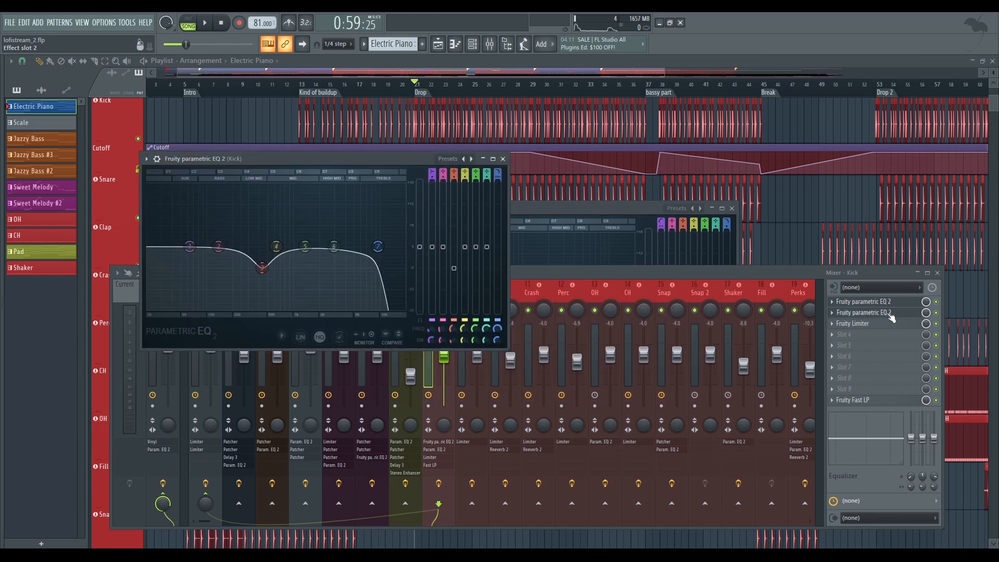
{"action": "left_click_drag", "start_coordinate": [572, 209], "coordinate": [706, 147]}
Bypass both Kick equalizers, solo the Kick mixer track while playing the start of the Drop, and stop playback
{"action": "left_click", "coordinate": [936, 312]}
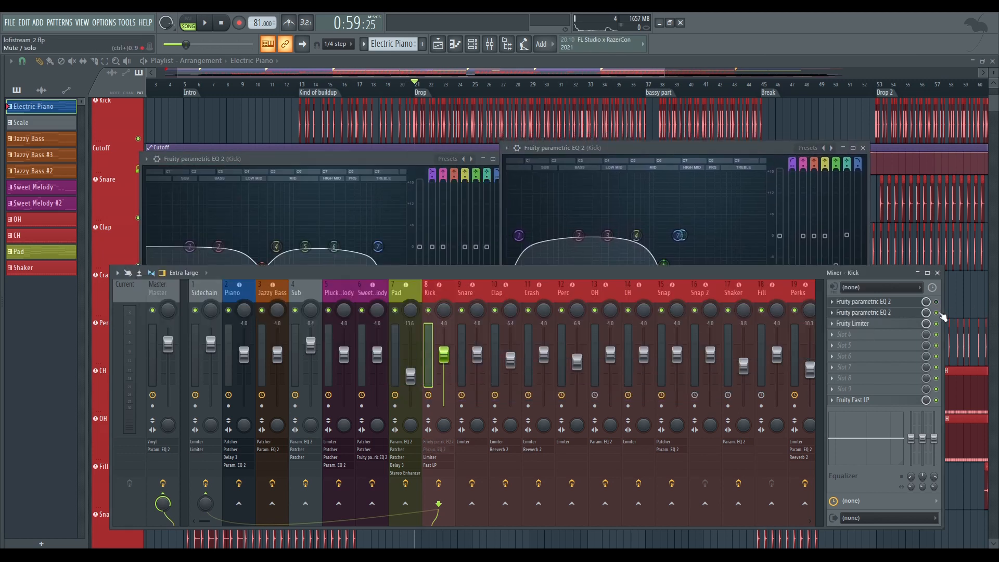
{"action": "key", "text": "space"}
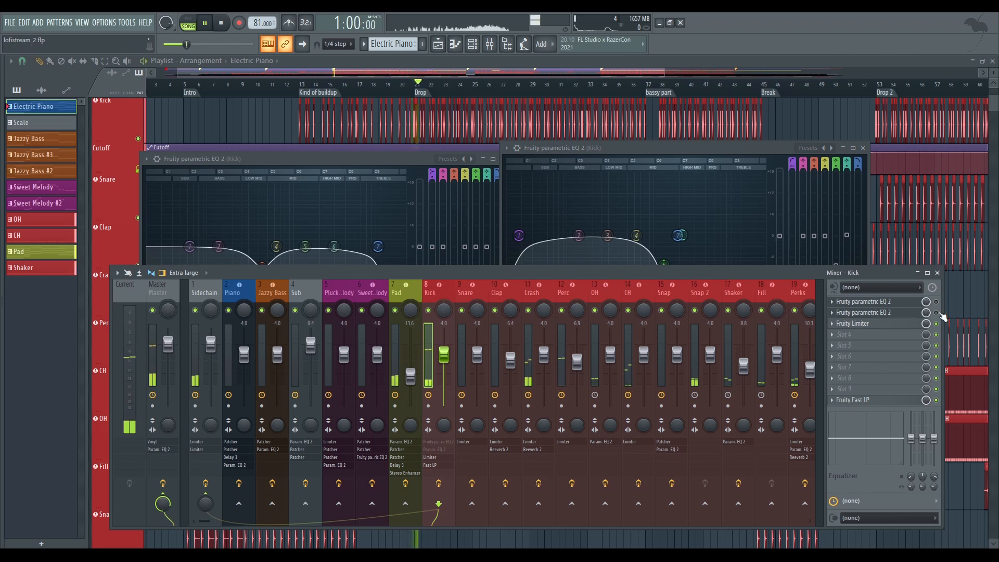
{"action": "right_click", "coordinate": [428, 311]}
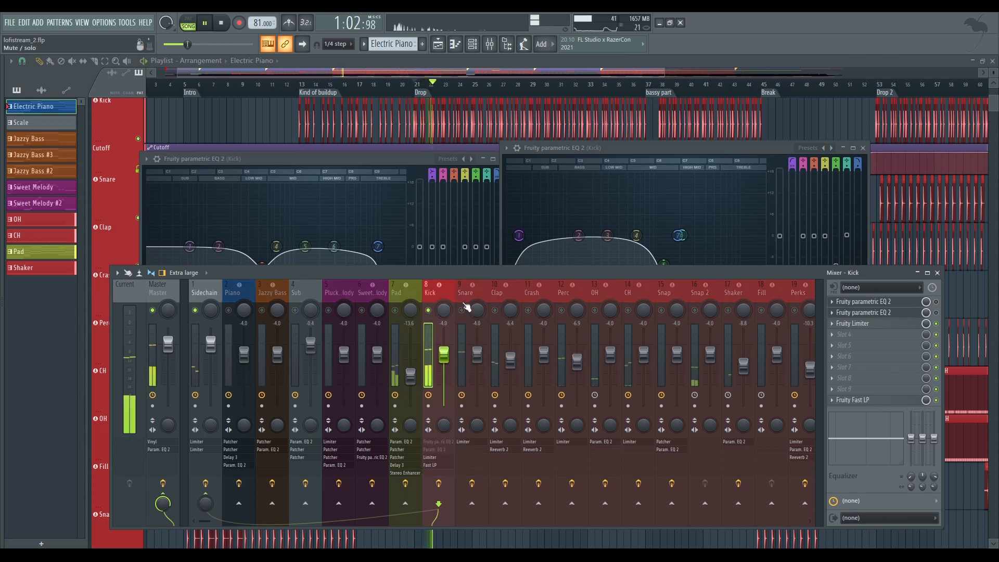
{"action": "key", "text": "space"}
{"action": "left_click_drag", "start_coordinate": [439, 159], "coordinate": [415, 147]}
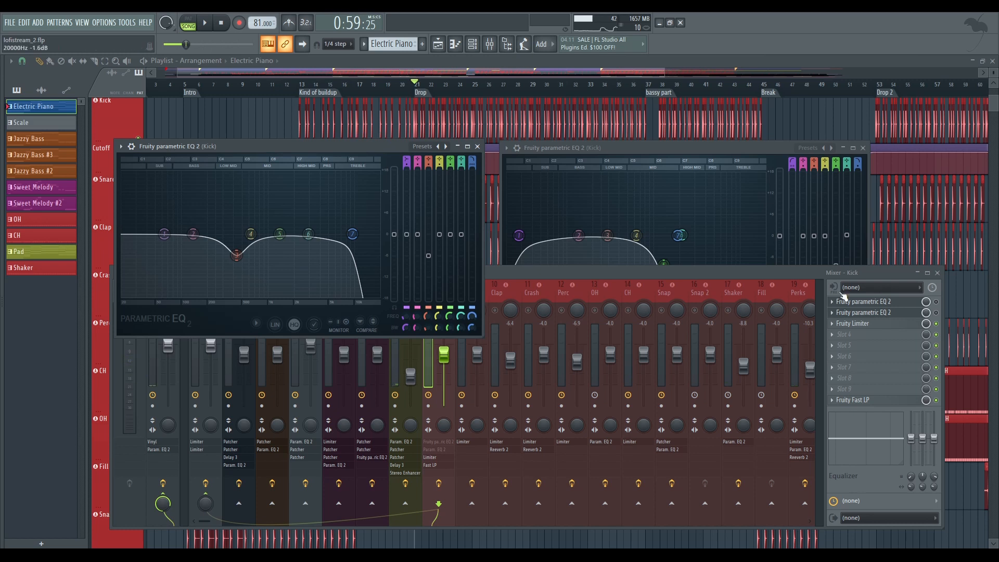
Re-enable both Kick equalizers, arrange their windows side by side, play the Drop to watch the spectrum, and close both windows
{"action": "left_click", "coordinate": [939, 305]}
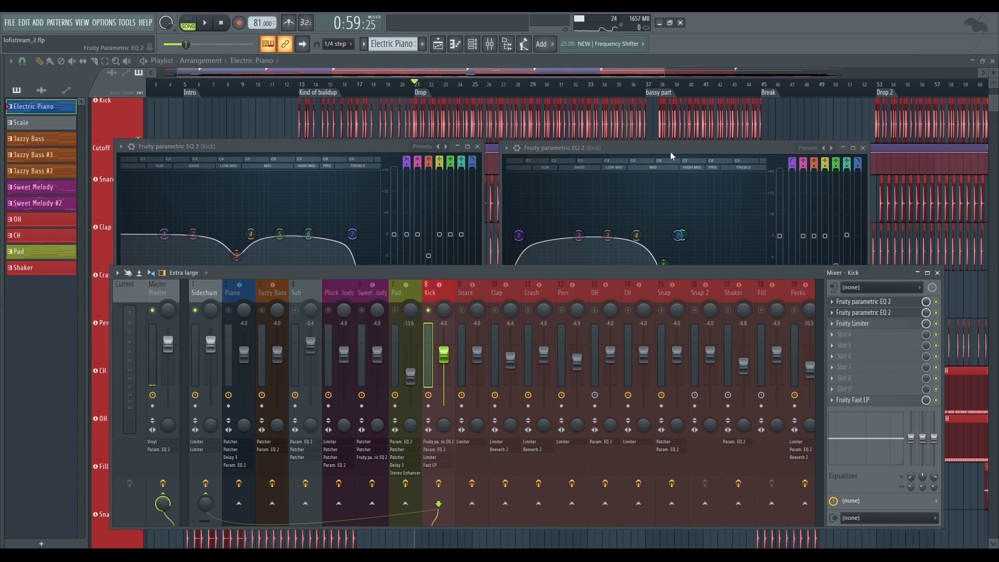
{"action": "left_click_drag", "start_coordinate": [671, 157], "coordinate": [662, 145]}
{"action": "left_click_drag", "start_coordinate": [363, 150], "coordinate": [372, 130]}
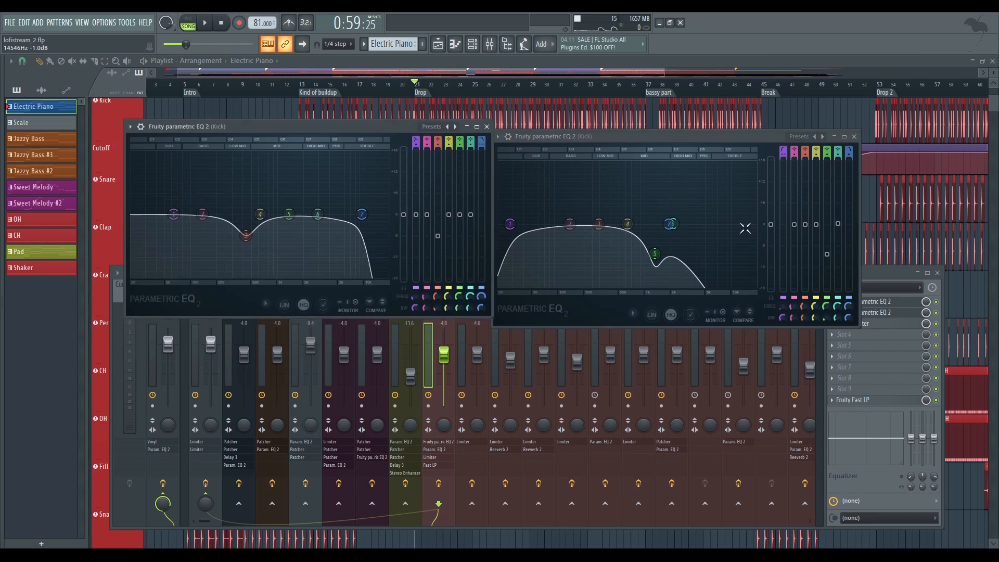
{"action": "key", "text": "space"}
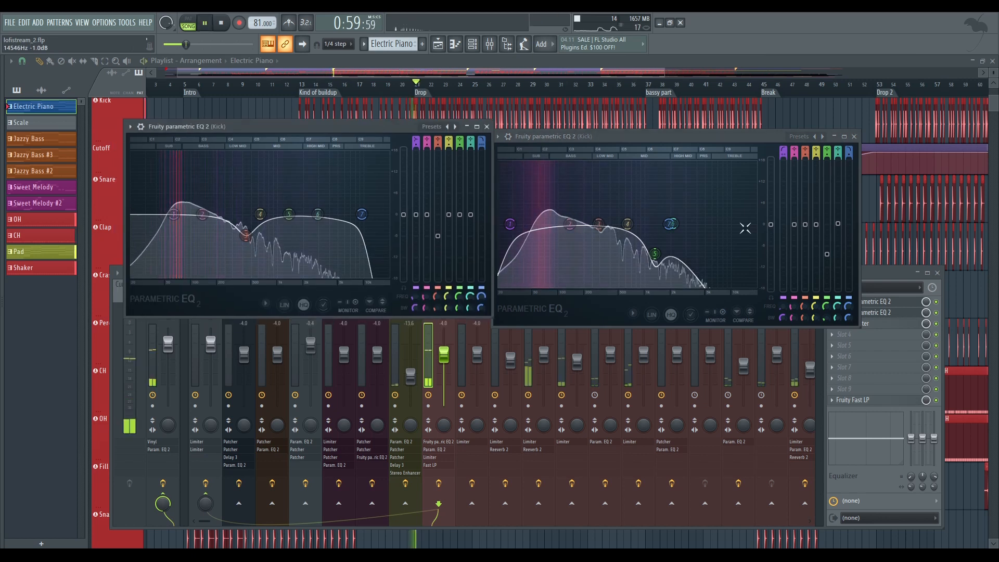
{"action": "left_click", "coordinate": [854, 137]}
{"action": "left_click", "coordinate": [486, 127]}
{"action": "key", "text": "space"}
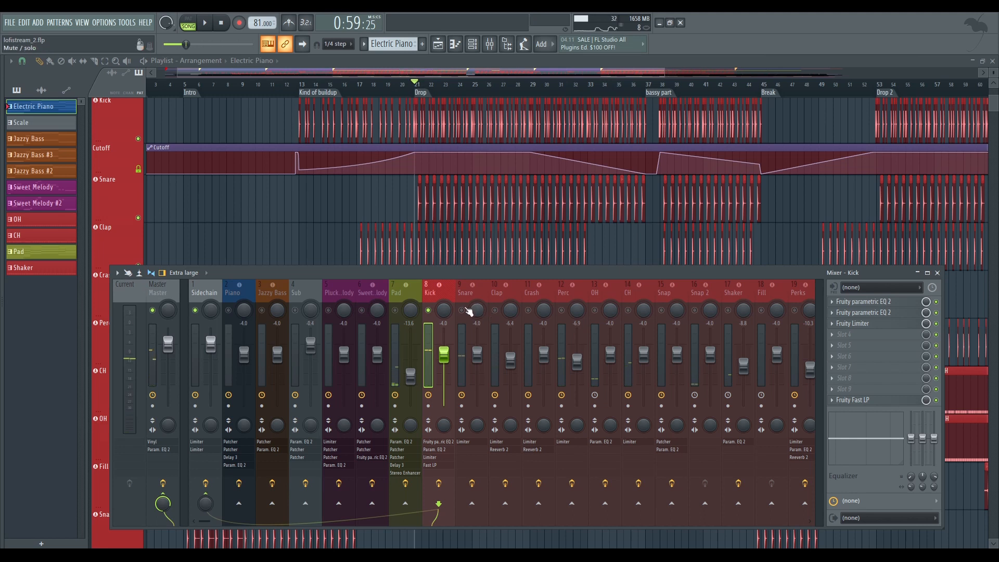
Examine the Kick track's Fruity Limiter during playback of the Drop, close it, and open the Fruity Fast LP
{"action": "left_click", "coordinate": [900, 325]}
{"action": "key", "text": "space"}
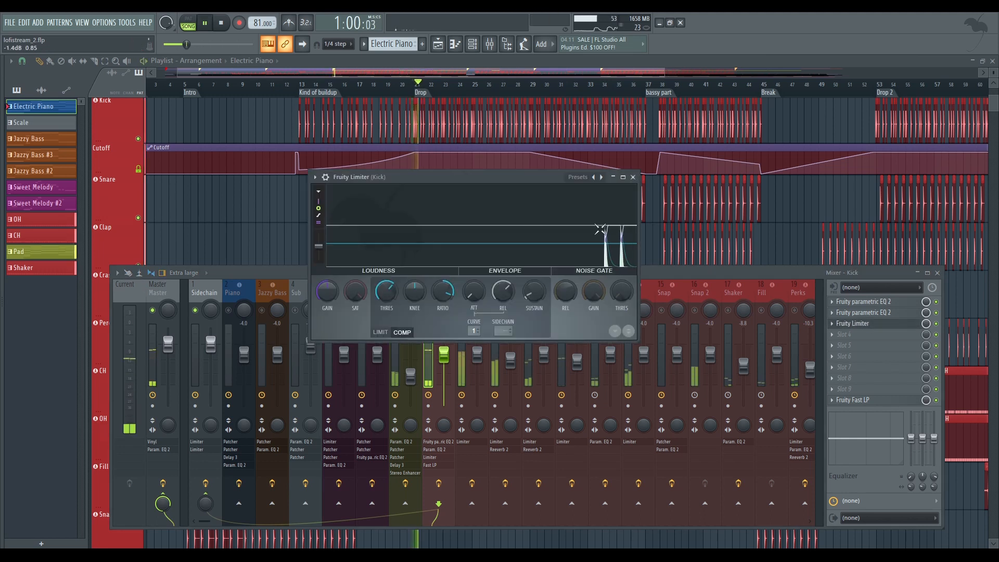
{"action": "left_click", "coordinate": [632, 177]}
{"action": "key", "text": "space"}
{"action": "left_click", "coordinate": [874, 400]}
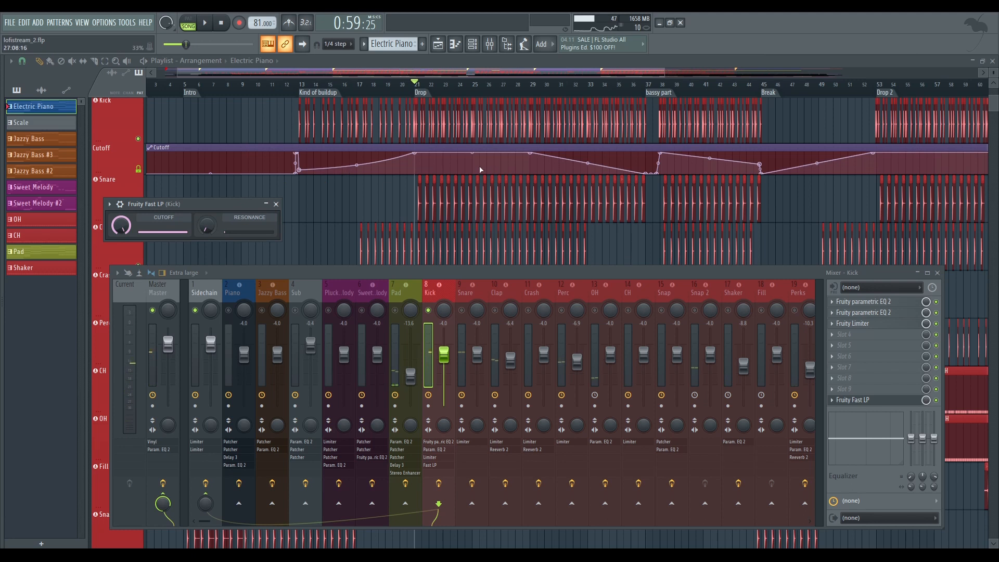
View the Snare track's Fruity Limiter and the Clap track's Fruity Limiter and Fruity Reeverb 2, closing the effect windows
{"action": "left_click", "coordinate": [464, 289]}
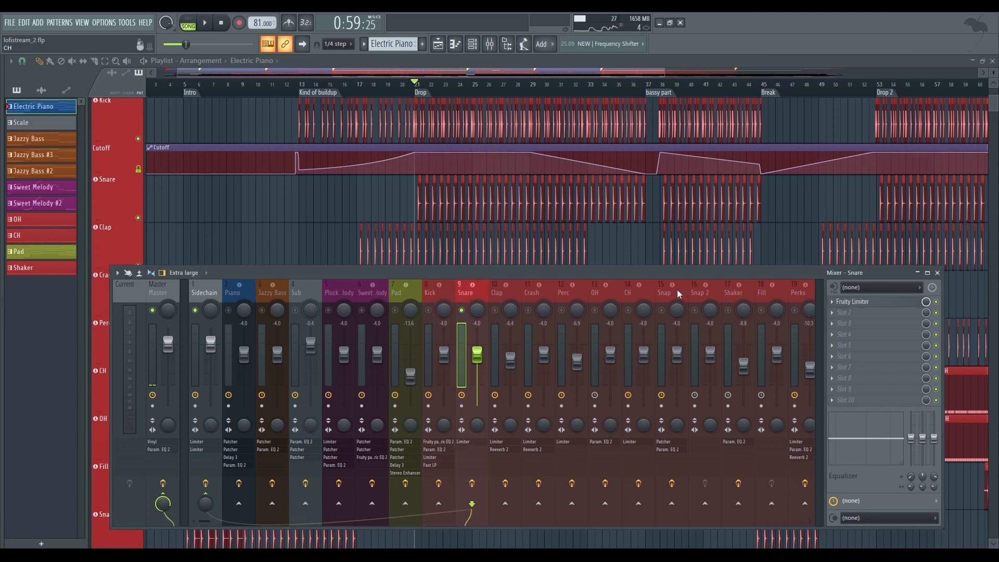
{"action": "left_click", "coordinate": [883, 303]}
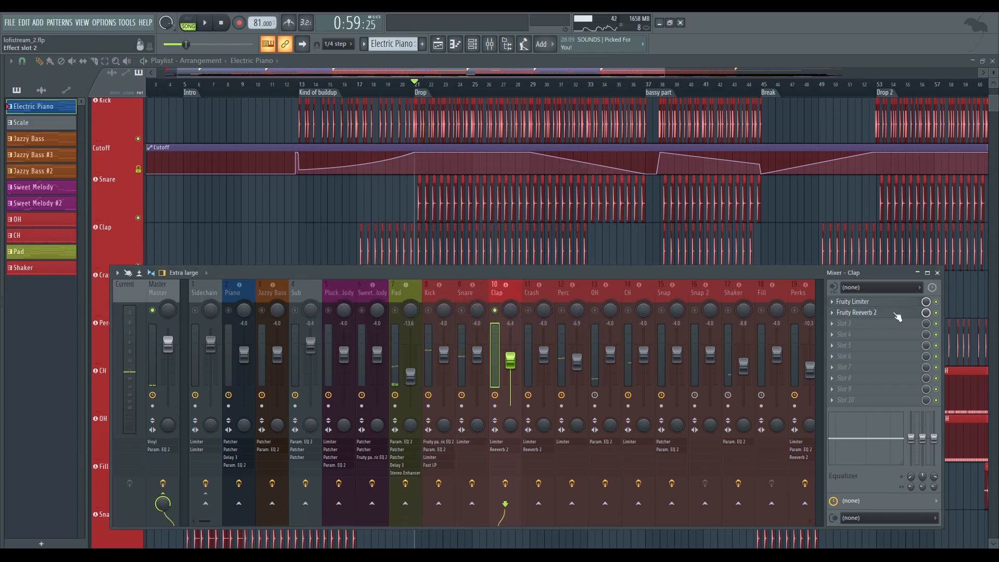
{"action": "left_click", "coordinate": [896, 313]}
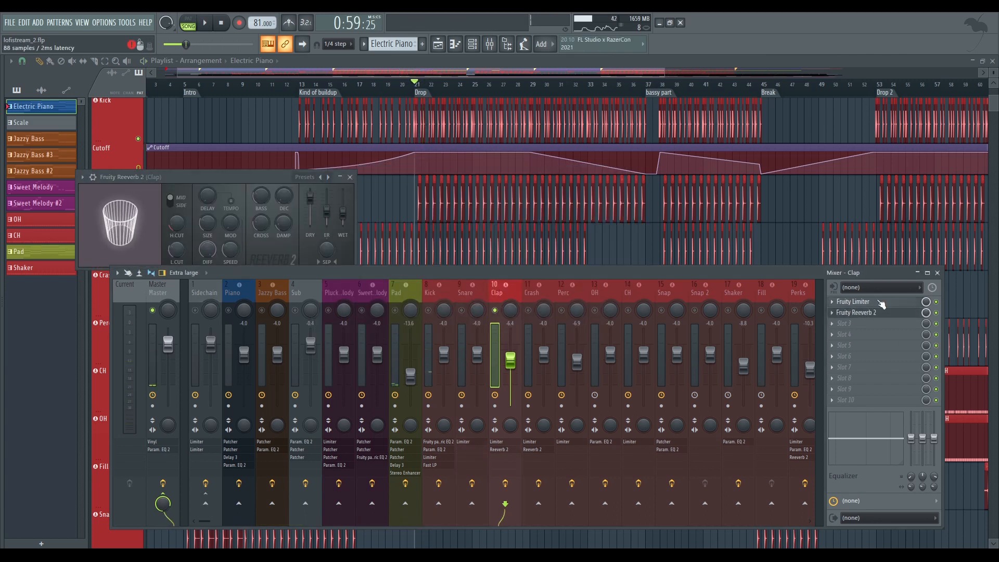
{"action": "left_click", "coordinate": [881, 304]}
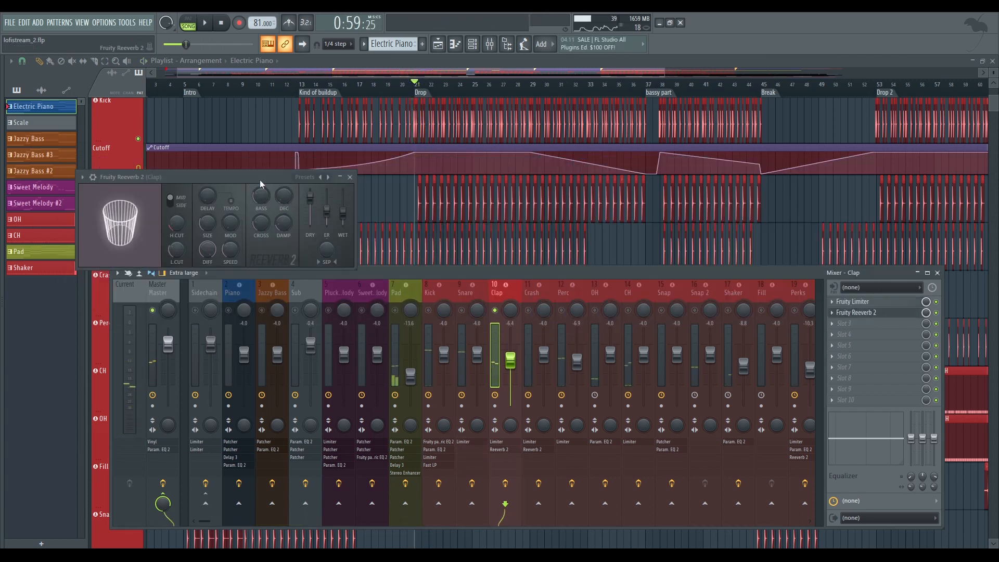
{"action": "left_click_drag", "start_coordinate": [261, 183], "coordinate": [385, 189]}
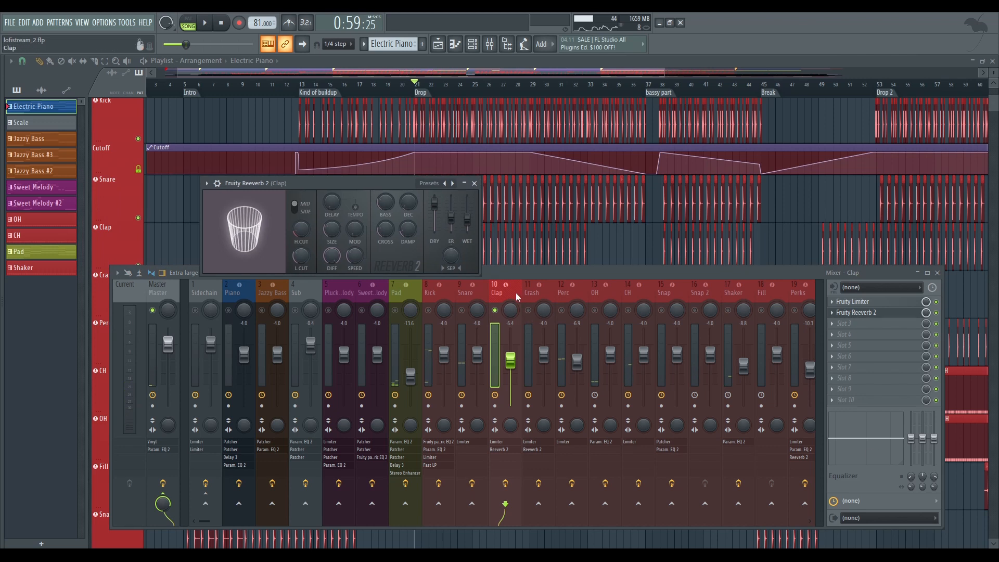
{"action": "left_click_drag", "start_coordinate": [320, 180], "coordinate": [323, 187]}
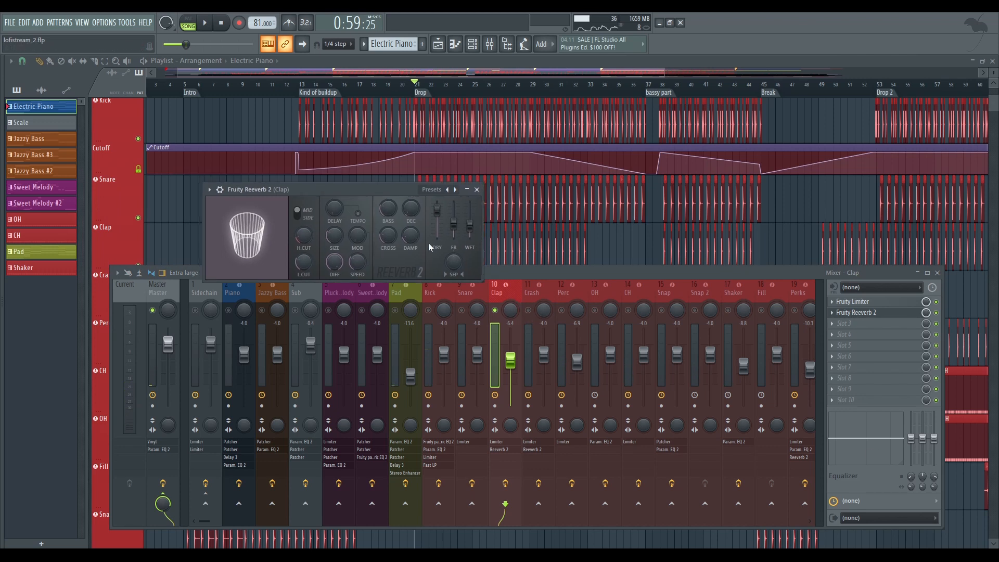
{"action": "left_click", "coordinate": [476, 190]}
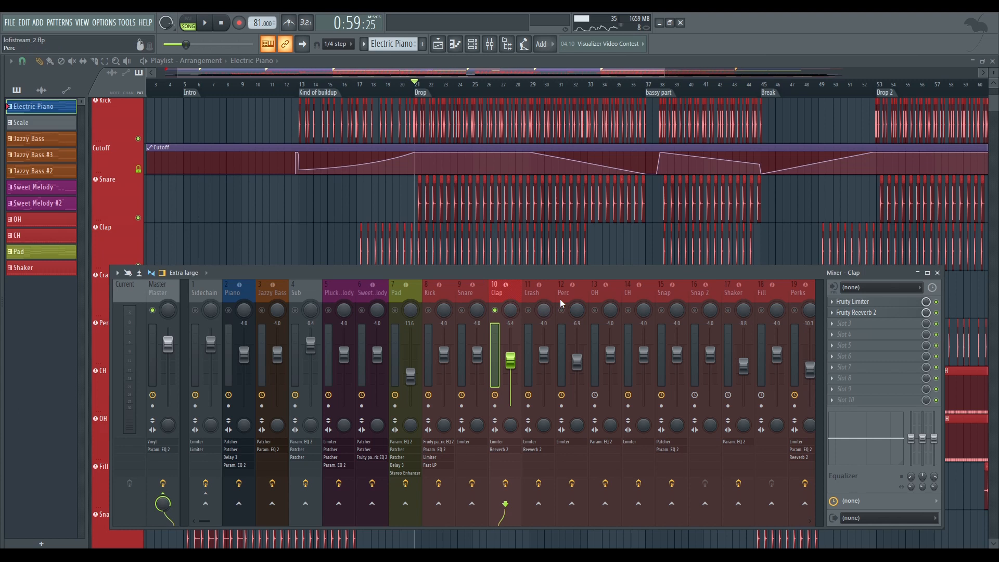
Examine the Crash track's Fruity Limiter and Fruity Reeverb 2 while playing the Drop, closing both windows and stopping playback
{"action": "left_click", "coordinate": [533, 301]}
{"action": "left_click", "coordinate": [853, 302]}
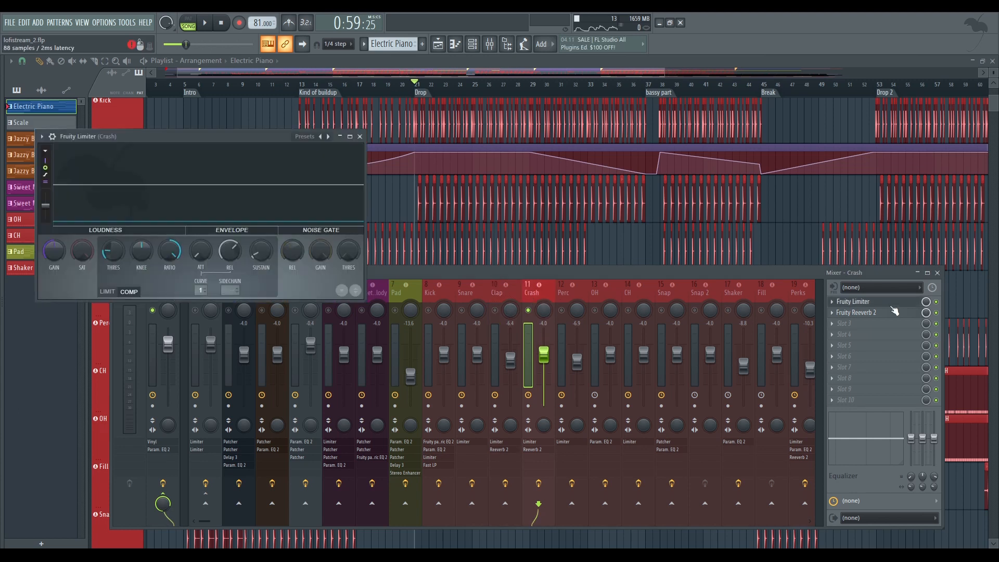
{"action": "key", "text": "space"}
{"action": "left_click", "coordinate": [878, 313]}
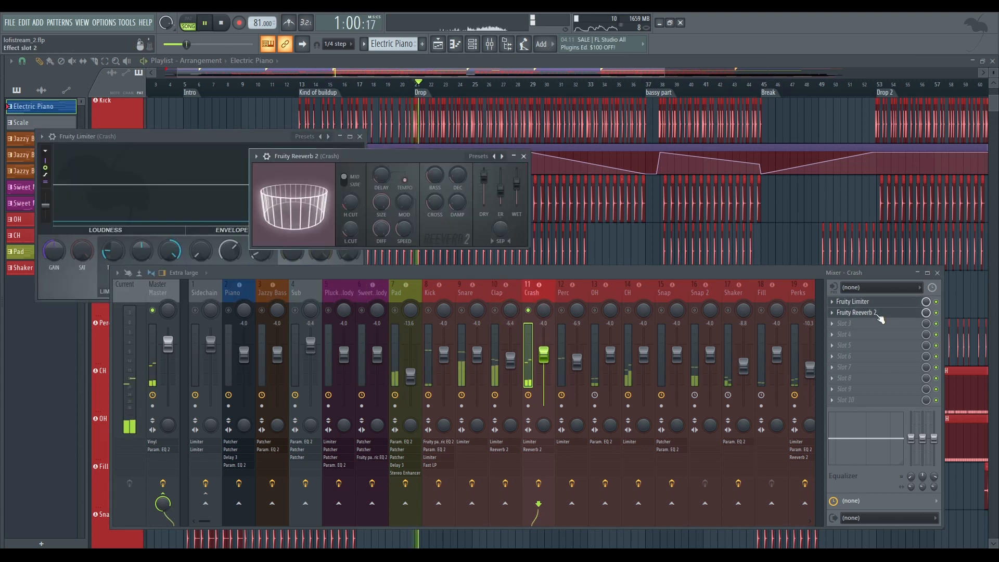
{"action": "left_click", "coordinate": [523, 156]}
{"action": "key", "text": "space"}
{"action": "left_click", "coordinate": [360, 137]}
Open the Perc track's Fruity Limiter, play the Drop to watch its compression, stop playback and close the limiter
{"action": "left_click", "coordinate": [567, 299]}
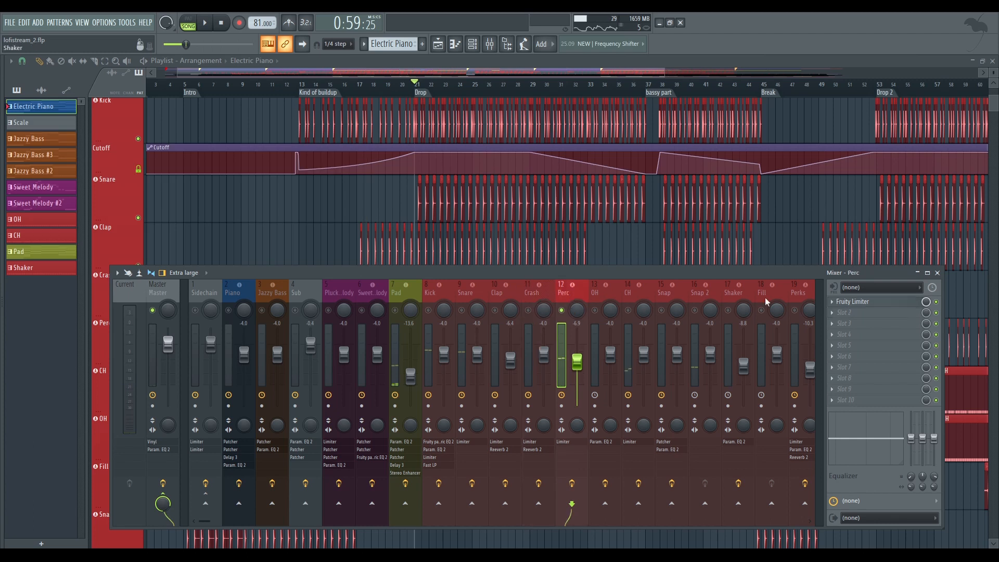
{"action": "double_click", "coordinate": [903, 307]}
{"action": "key", "text": "space"}
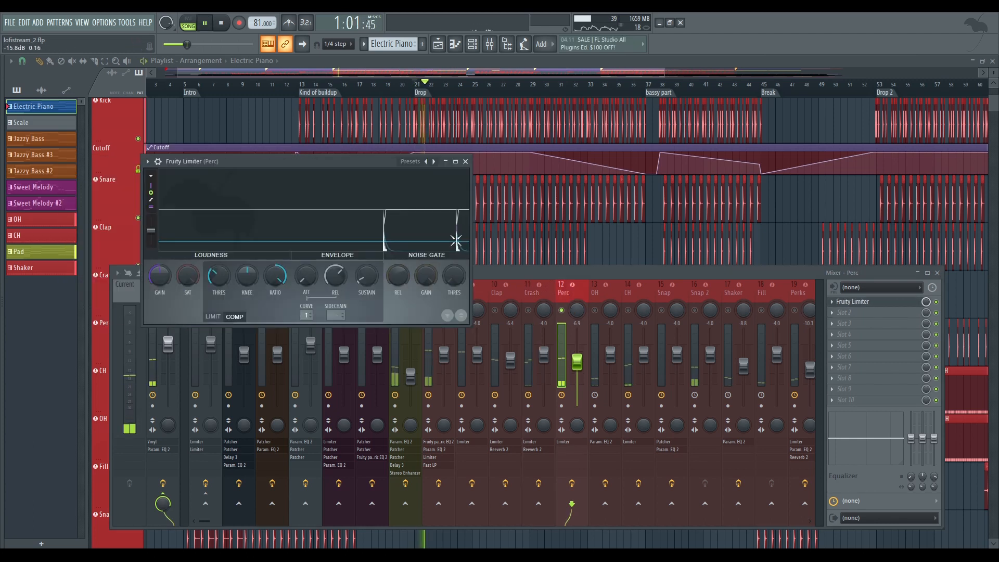
{"action": "key", "text": "space"}
{"action": "left_click", "coordinate": [466, 161]}
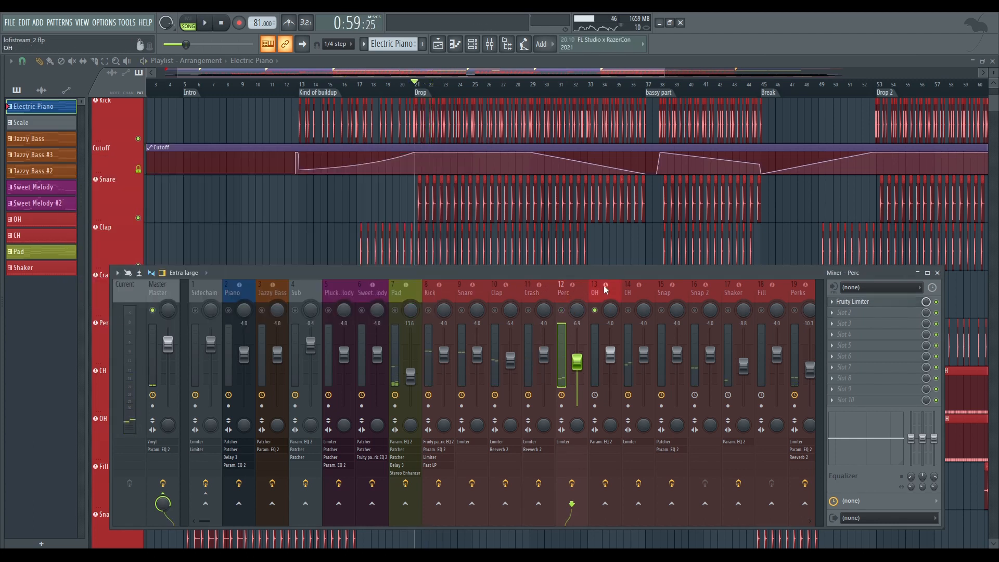
Open the OH track's Fruity Parametric EQ 2 and play the start of the Drop to examine its high-frequency cut
{"action": "left_click", "coordinate": [606, 289]}
{"action": "left_click", "coordinate": [868, 303]}
{"action": "key", "text": "space"}
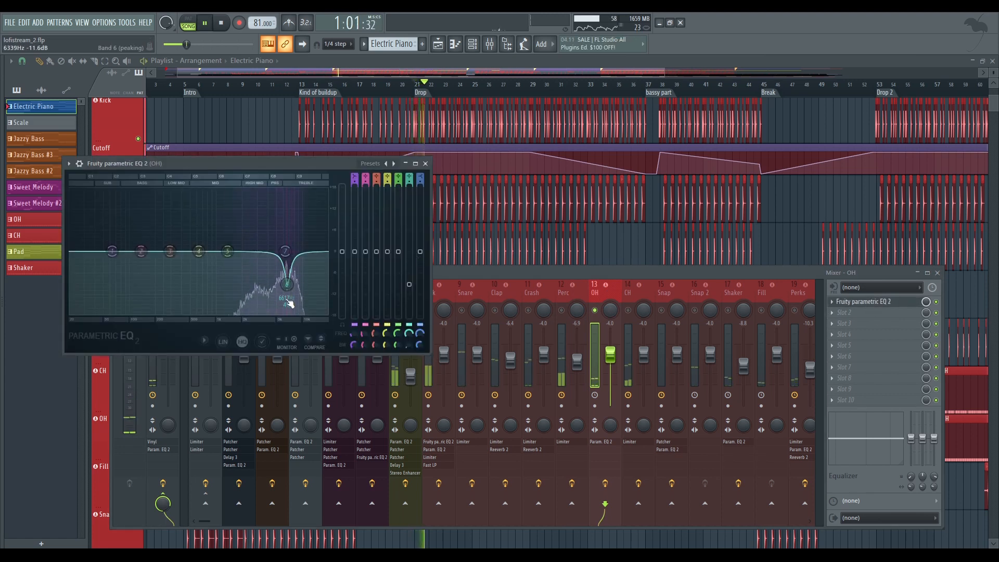
{"action": "key", "text": "space"}
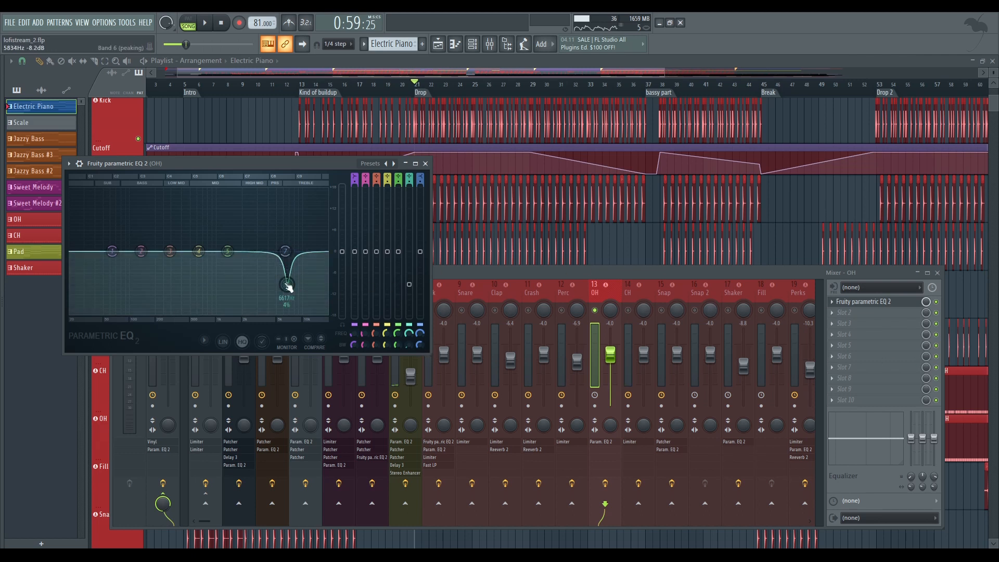
Deepen the band 6 cut in the OH equalizer, play the Drop to hear it, close the equalizer and stop playback
{"action": "mouse_move", "coordinate": [287, 284]}
{"action": "left_mouse_down"}
{"action": "mouse_move", "coordinate": [286, 210]}
{"action": "mouse_move", "coordinate": [287, 295]}
{"action": "left_mouse_up"}
{"action": "key", "text": "space"}
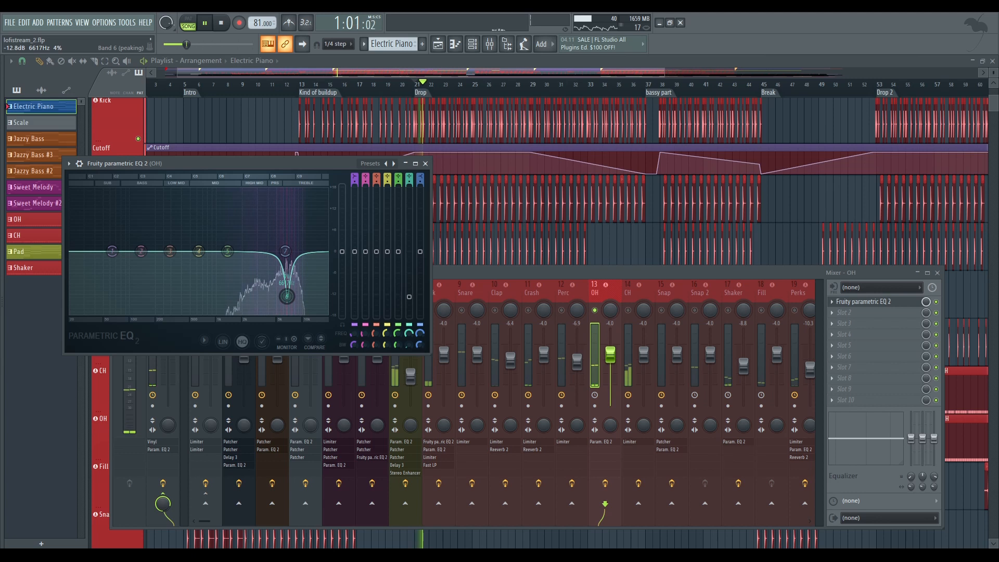
{"action": "left_click", "coordinate": [427, 164]}
{"action": "key", "text": "space"}
Select the CH mixer track and briefly view its Fruity Limiter
{"action": "scroll", "coordinate": [467, 289], "scroll_direction": "down", "scroll_amount": 3}
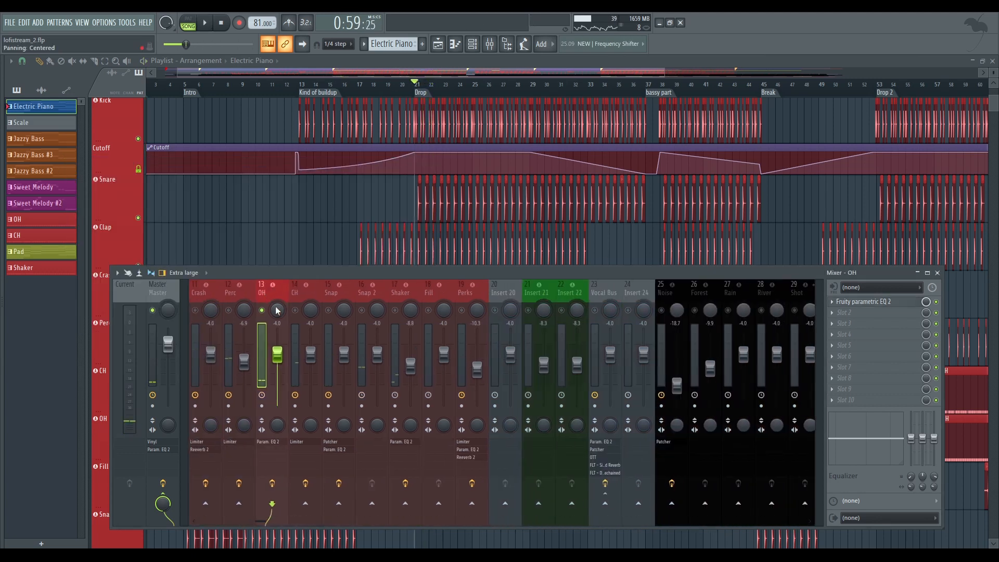
{"action": "left_click", "coordinate": [299, 297]}
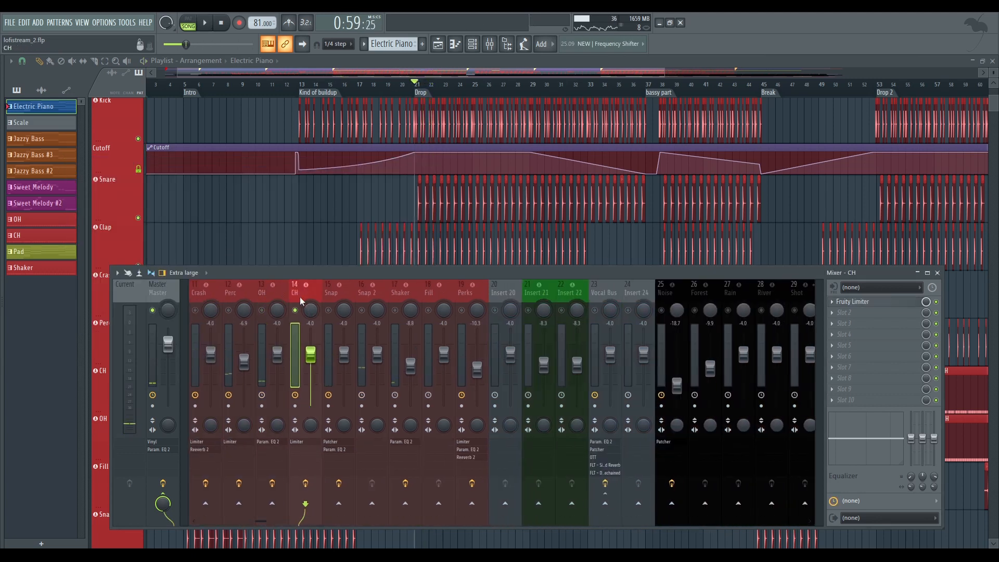
{"action": "left_click", "coordinate": [895, 301]}
{"action": "left_click", "coordinate": [895, 301]}
Examine the Snap track's Patcher chain and Fruity Parametric EQ 2, placing the windows side by side before closing them
{"action": "left_click", "coordinate": [333, 293]}
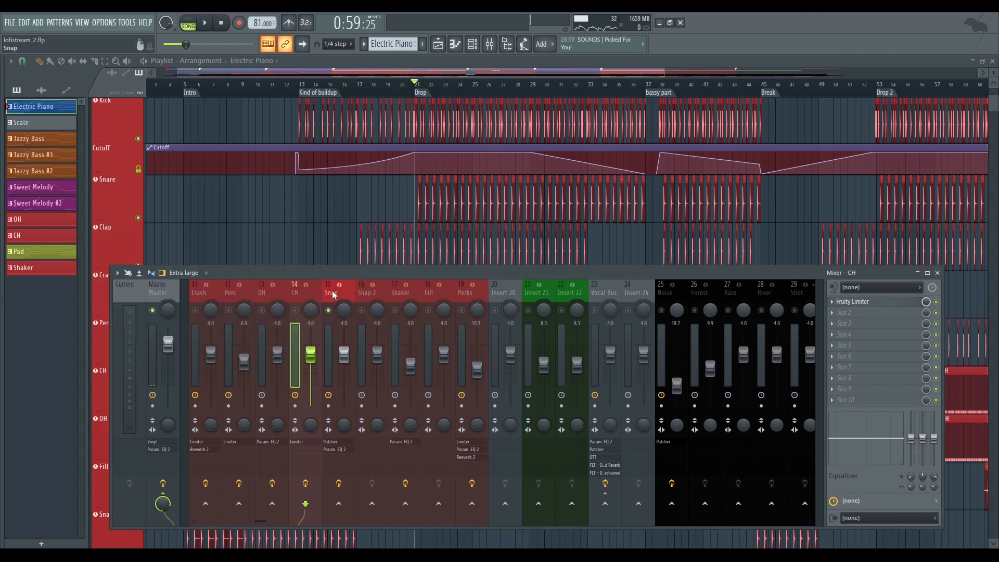
{"action": "left_click", "coordinate": [333, 294]}
{"action": "left_click", "coordinate": [879, 301]}
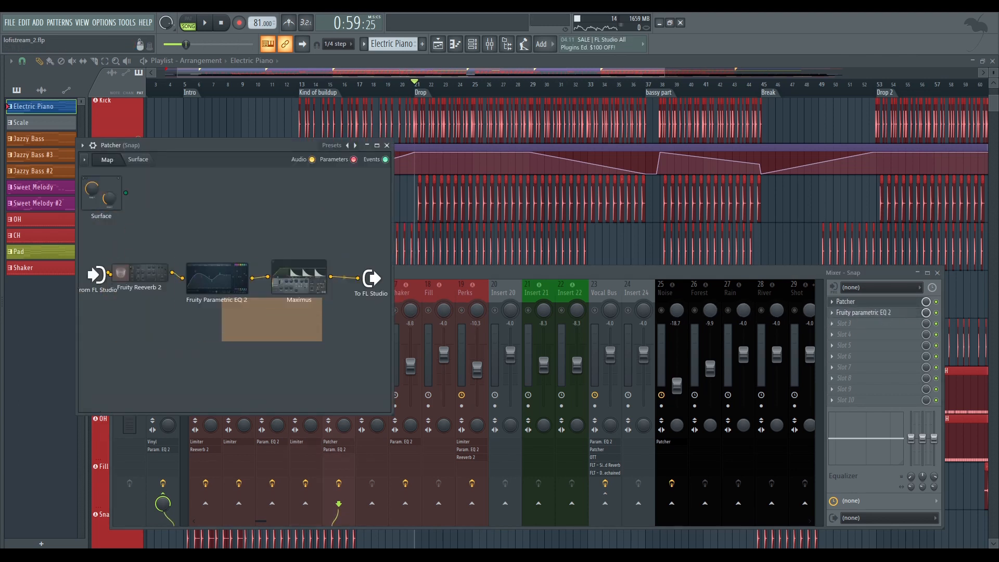
{"action": "left_click", "coordinate": [891, 313]}
{"action": "left_click_drag", "start_coordinate": [308, 151], "coordinate": [719, 160]}
{"action": "left_click", "coordinate": [387, 146]}
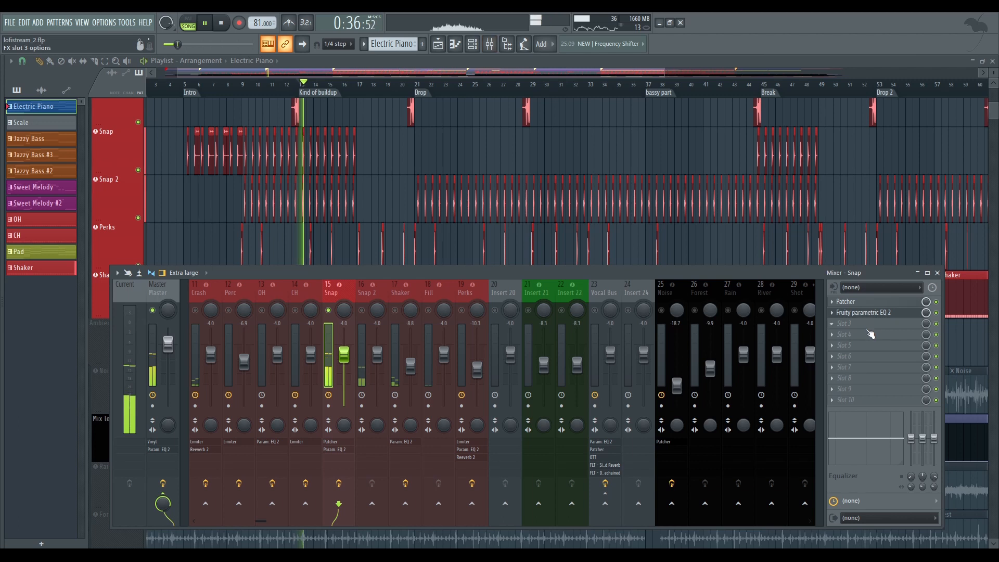
{"action": "left_click", "coordinate": [866, 313]}
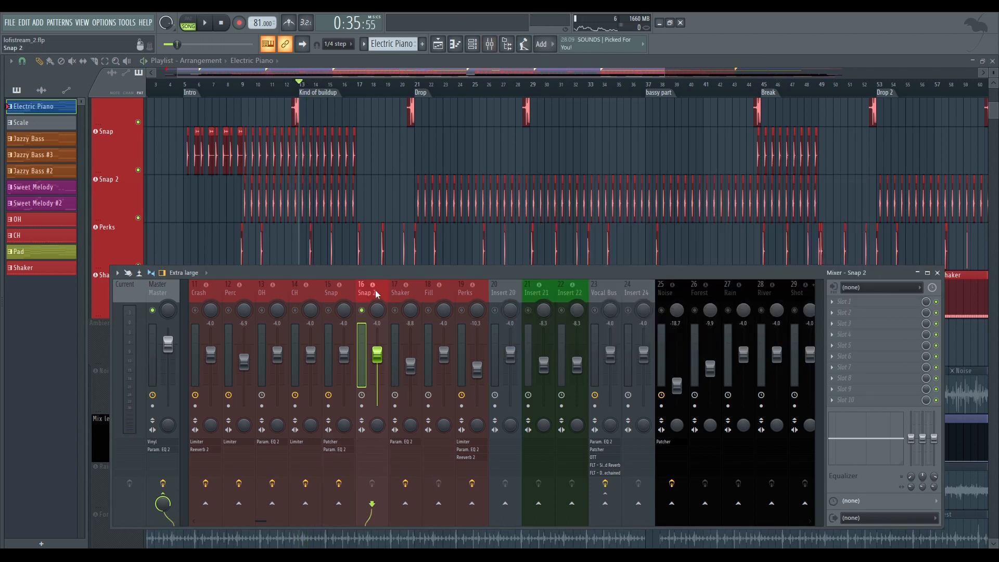
Solo the Shaker mixer track, view its Fruity Parametric EQ 2 and close the equalizer
{"action": "right_click", "coordinate": [395, 310]}
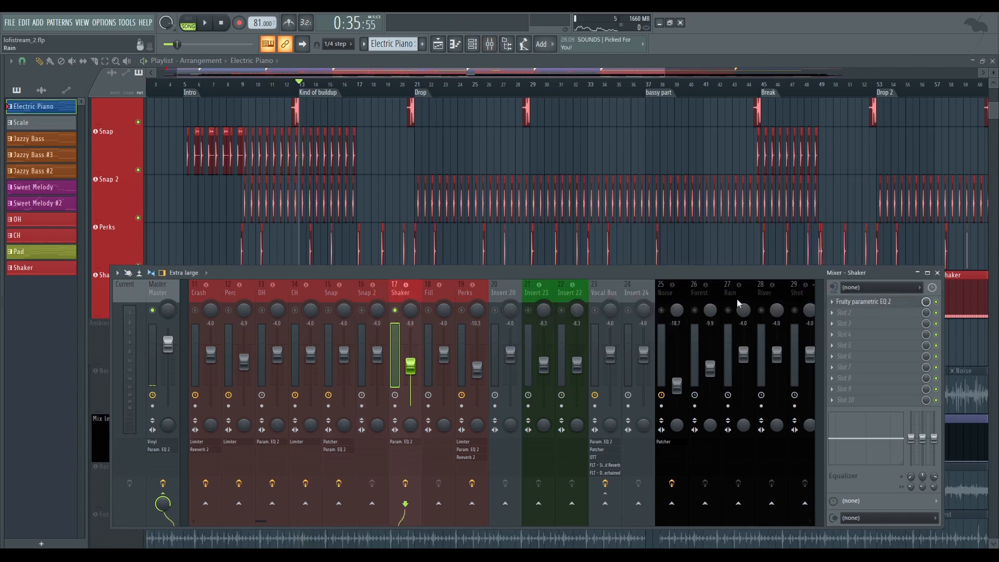
{"action": "left_click", "coordinate": [853, 303]}
{"action": "left_click", "coordinate": [402, 133]}
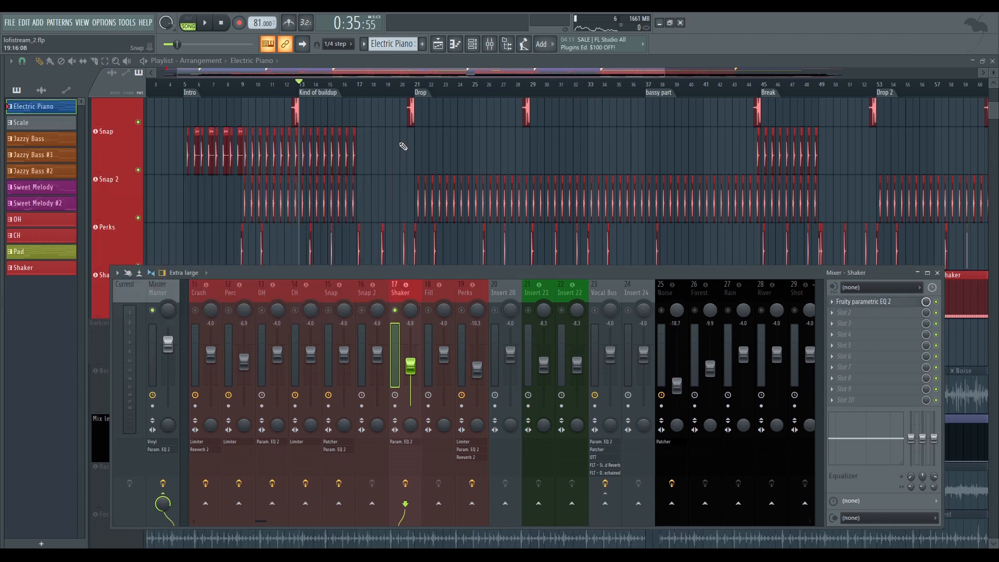
Solo the Perks mixer track in place of the Shaker and leave Perks selected
{"action": "left_click", "coordinate": [435, 291]}
{"action": "left_click", "coordinate": [469, 292]}
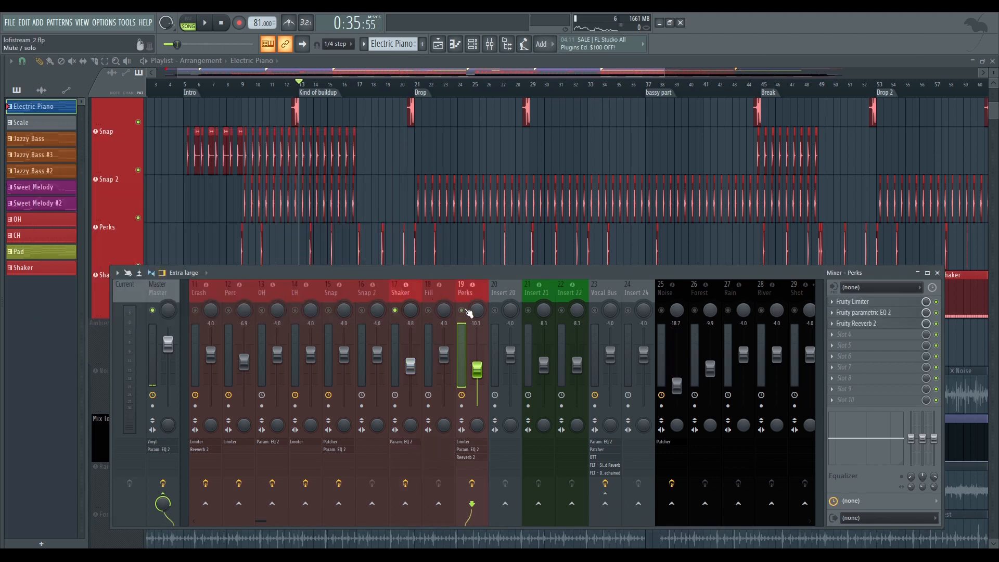
{"action": "left_click", "coordinate": [465, 311]}
{"action": "right_click", "coordinate": [468, 296]}
{"action": "left_click", "coordinate": [469, 295]}
{"action": "left_click", "coordinate": [372, 299]}
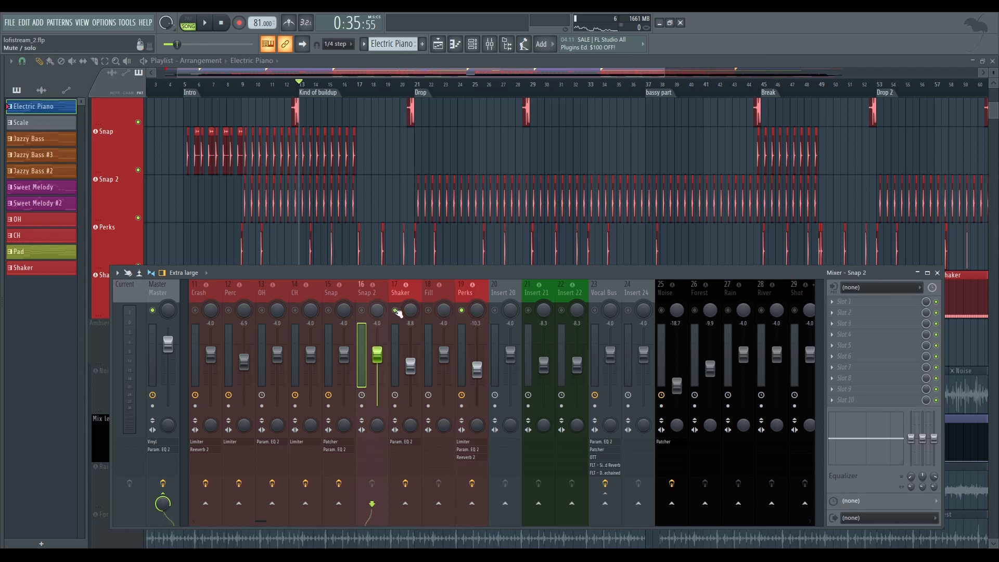
{"action": "left_click", "coordinate": [397, 311]}
{"action": "left_click", "coordinate": [467, 297]}
View the Perks track's Fruity Limiter, Fruity Parametric EQ 2 and Fruity Reeverb 2, and close all plugin windows
{"action": "left_click", "coordinate": [879, 303]}
{"action": "left_click", "coordinate": [883, 313]}
{"action": "left_click", "coordinate": [883, 325]}
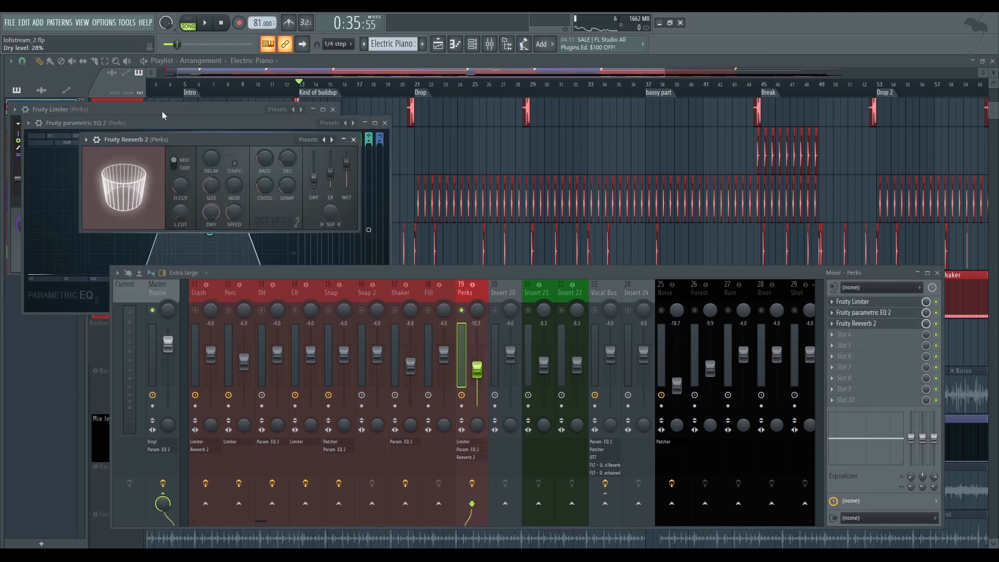
{"action": "left_click_drag", "start_coordinate": [174, 137], "coordinate": [446, 152]}
{"action": "key", "text": "alt+F12"}
Solo the vocal tracks Insert 21 and Insert 22 together with the Vocal Bus, and select the Vocal Bus
{"action": "scroll", "coordinate": [532, 155], "scroll_direction": "down", "scroll_amount": 6}
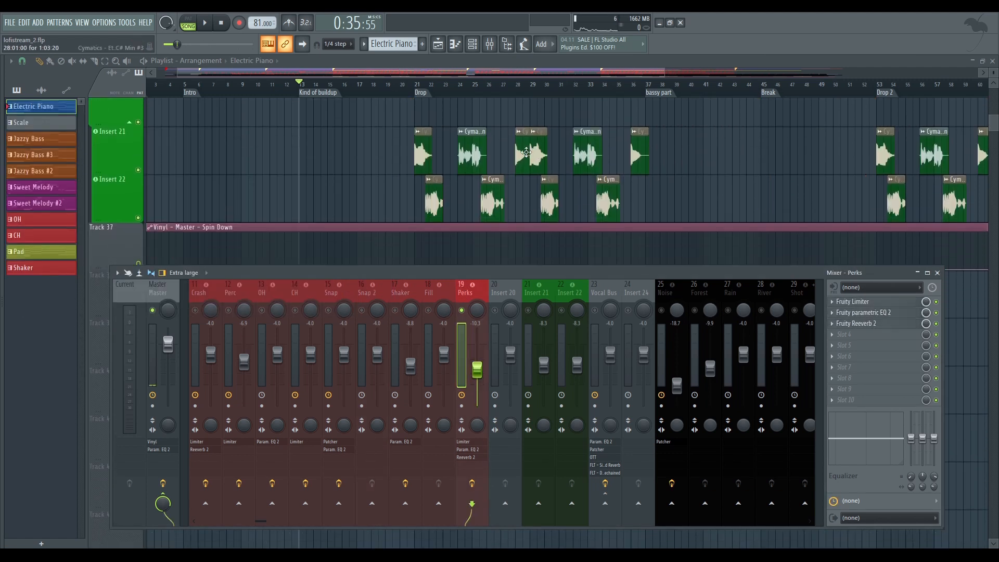
{"action": "left_click", "coordinate": [529, 309]}
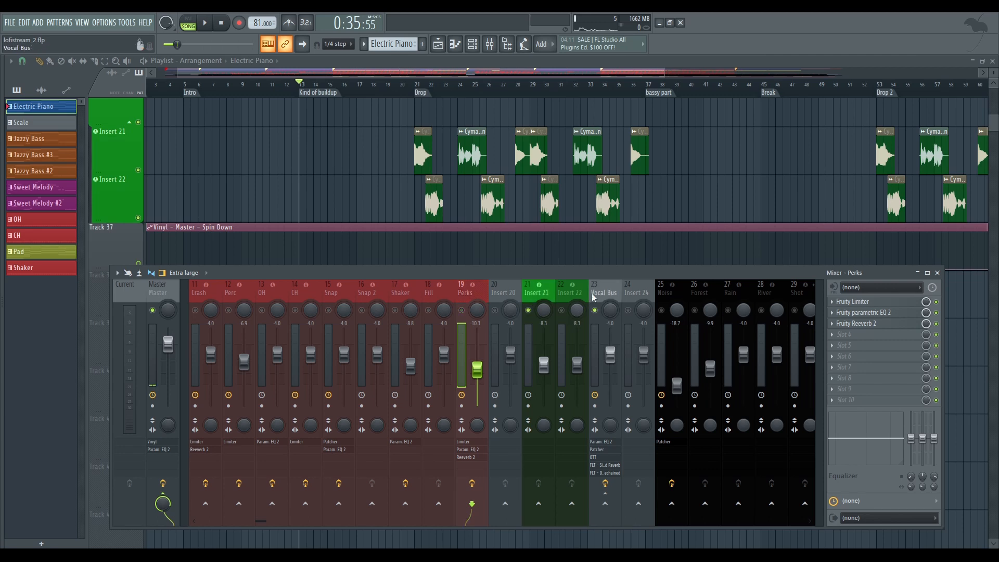
{"action": "left_click", "coordinate": [569, 309]}
{"action": "left_click", "coordinate": [608, 294]}
{"action": "left_click", "coordinate": [570, 290]}
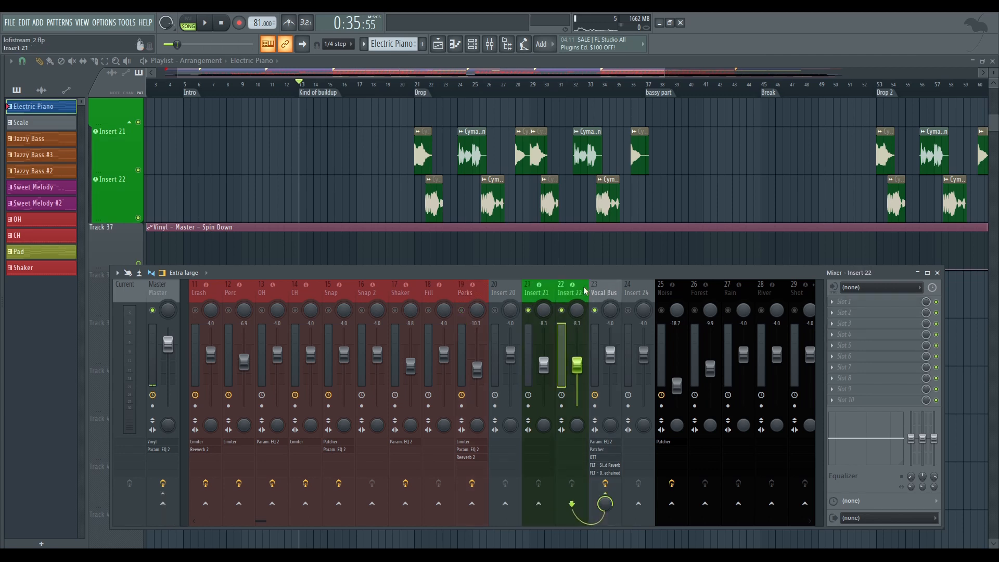
{"action": "left_click", "coordinate": [601, 288]}
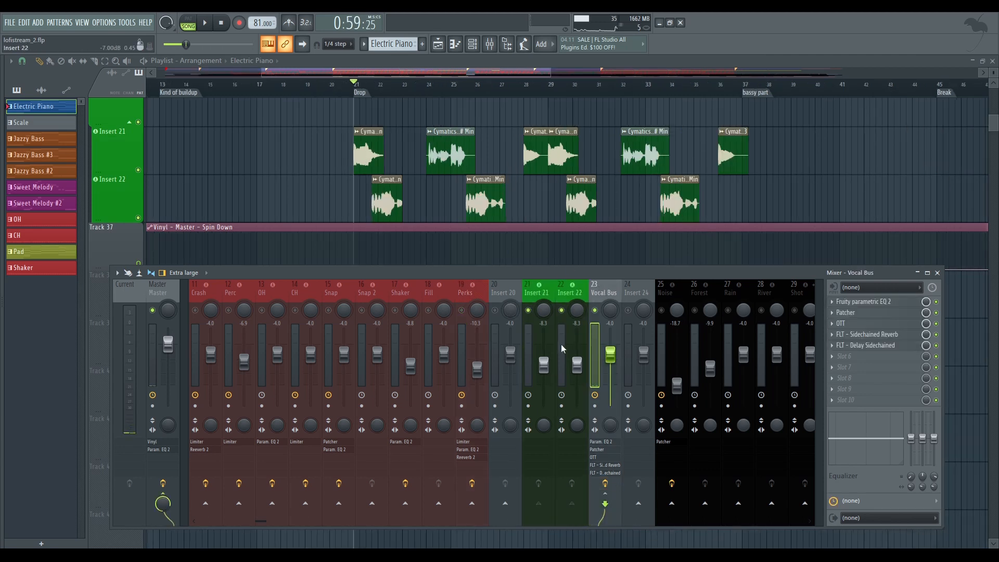
Play the vocals from the Drop while toggling the whole Vocal Bus effects chain for comparison, and stop playback
{"action": "key", "text": "space"}
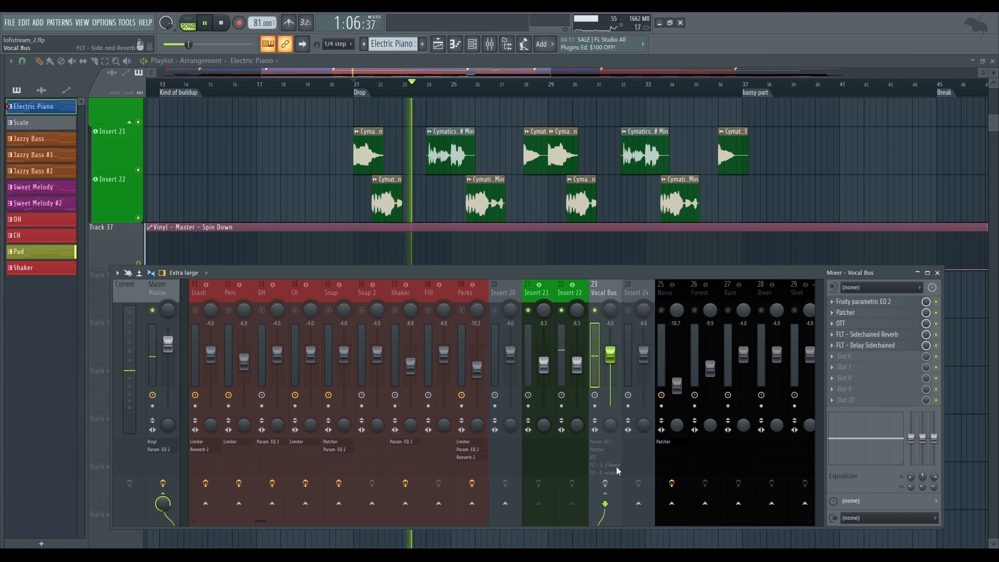
{"action": "left_click", "coordinate": [606, 484]}
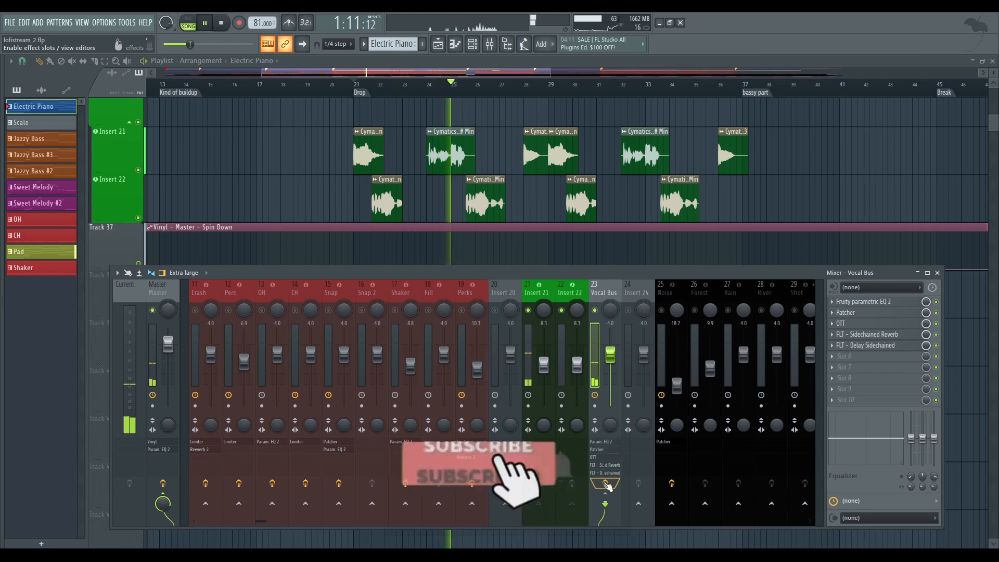
{"action": "left_click", "coordinate": [605, 484]}
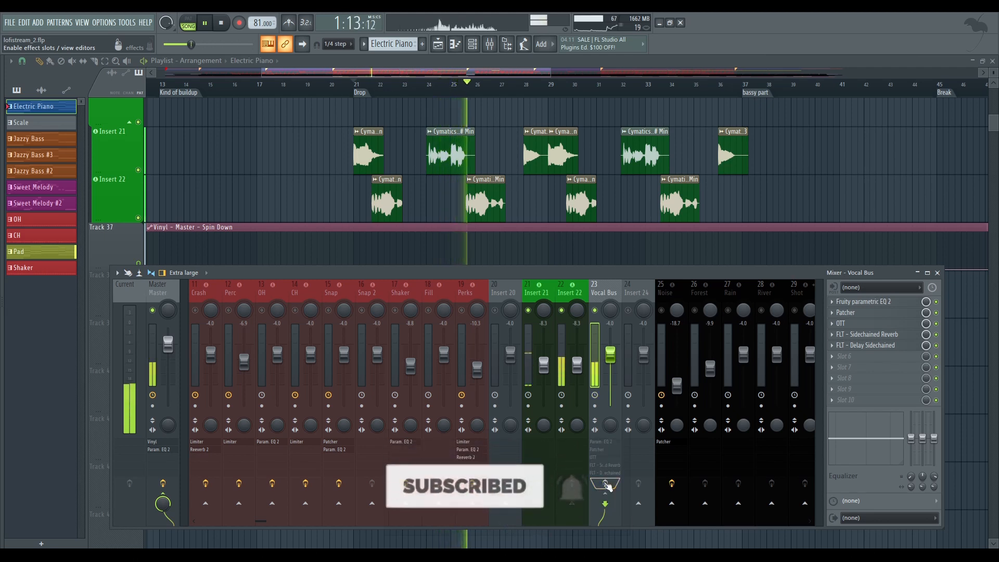
{"action": "key", "text": "space"}
Enlarge the vocal clips around bar 24 and re-enable the Vocal Bus effects chain with its five plugins muted individually
{"action": "left_click", "coordinate": [490, 43]}
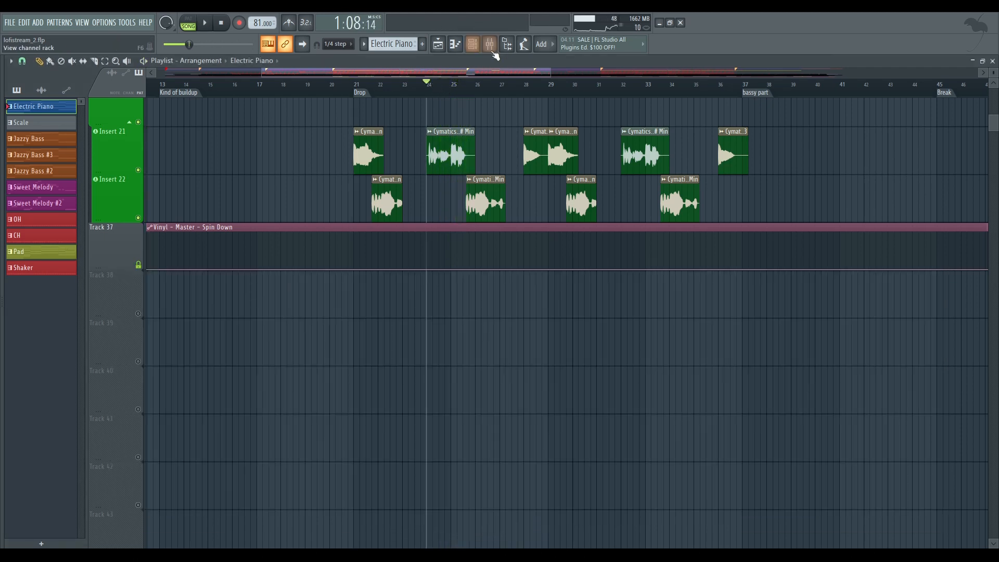
{"action": "left_click", "coordinate": [490, 44]}
{"action": "scroll", "coordinate": [459, 157], "scroll_direction": "up", "scroll_amount": 1}
{"action": "scroll", "coordinate": [459, 158], "scroll_direction": "up", "scroll_amount": 2}
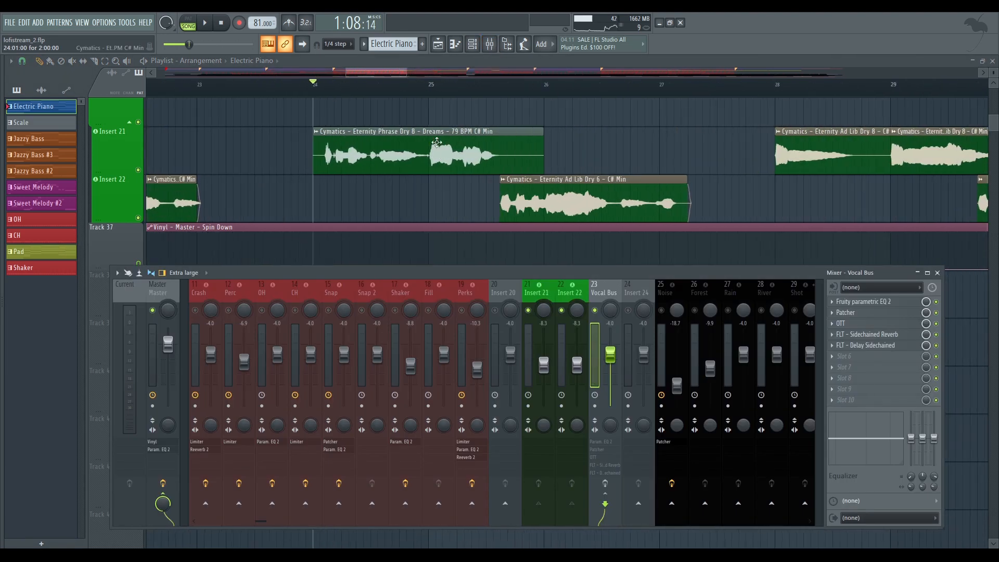
{"action": "left_click", "coordinate": [606, 484]}
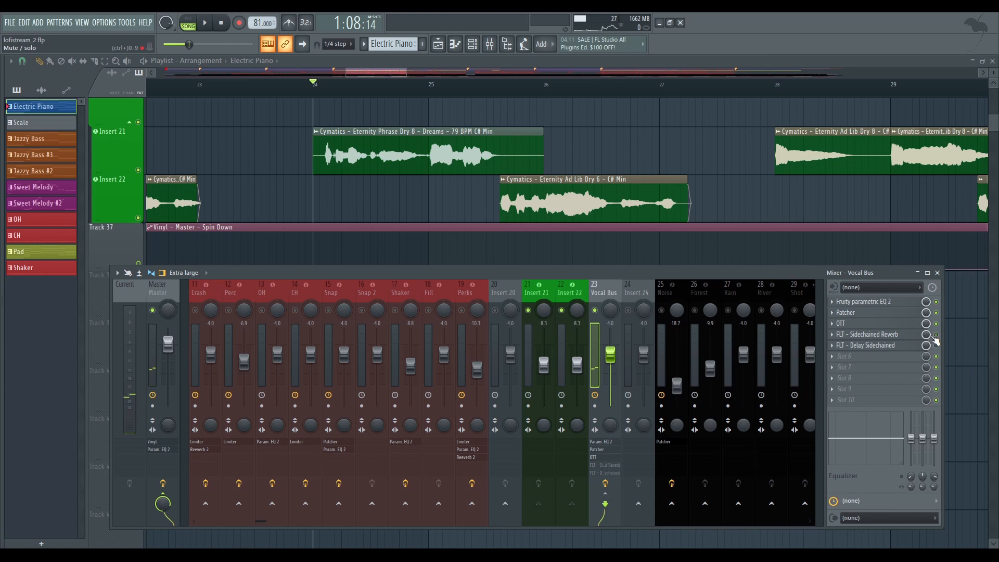
Open the Vocal Bus Fruity Parametric EQ 2 and position its window clear of the first vocal clip to examine the curve
{"action": "left_click", "coordinate": [892, 304]}
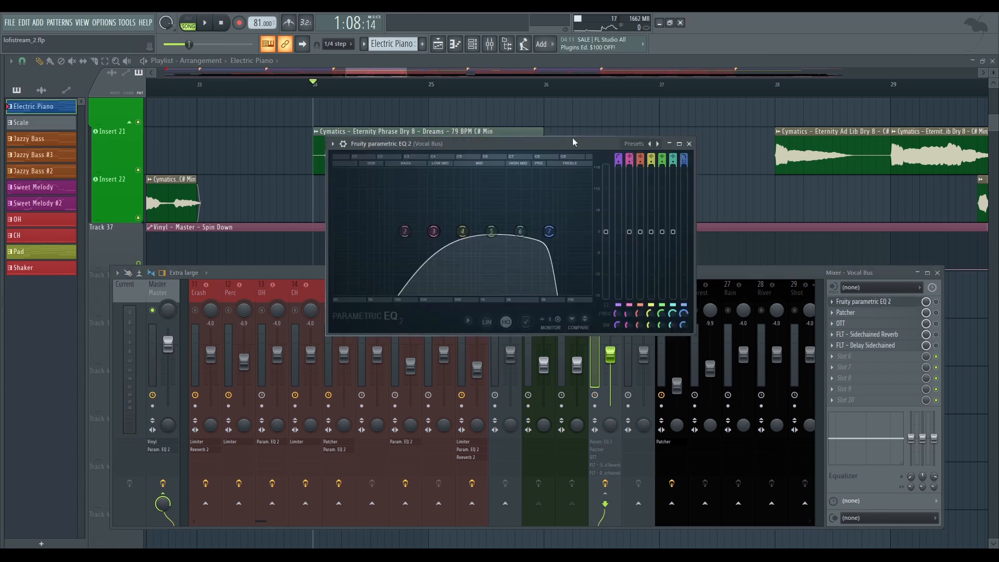
{"action": "left_click_drag", "start_coordinate": [572, 138], "coordinate": [689, 132]}
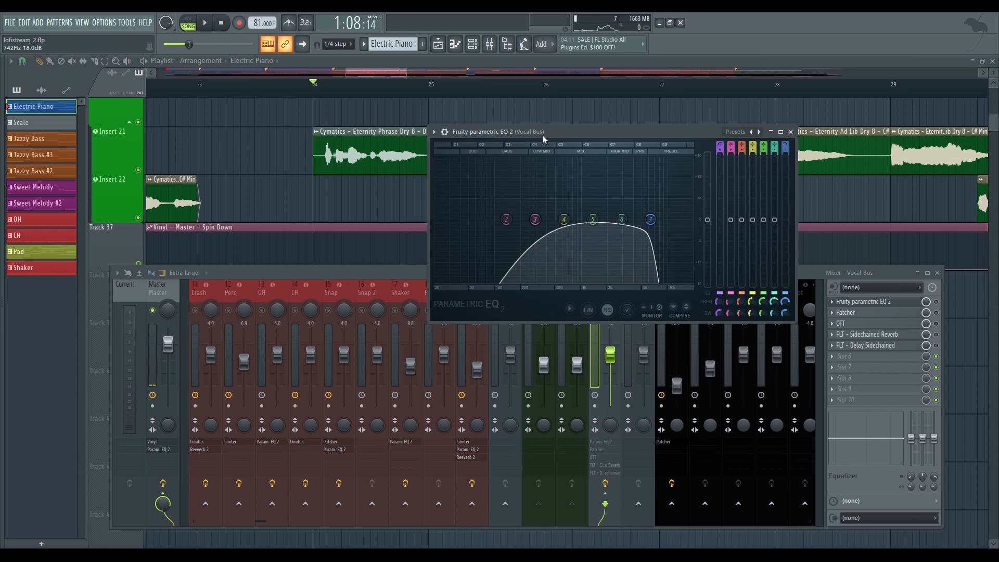
{"action": "left_click_drag", "start_coordinate": [543, 136], "coordinate": [568, 127]}
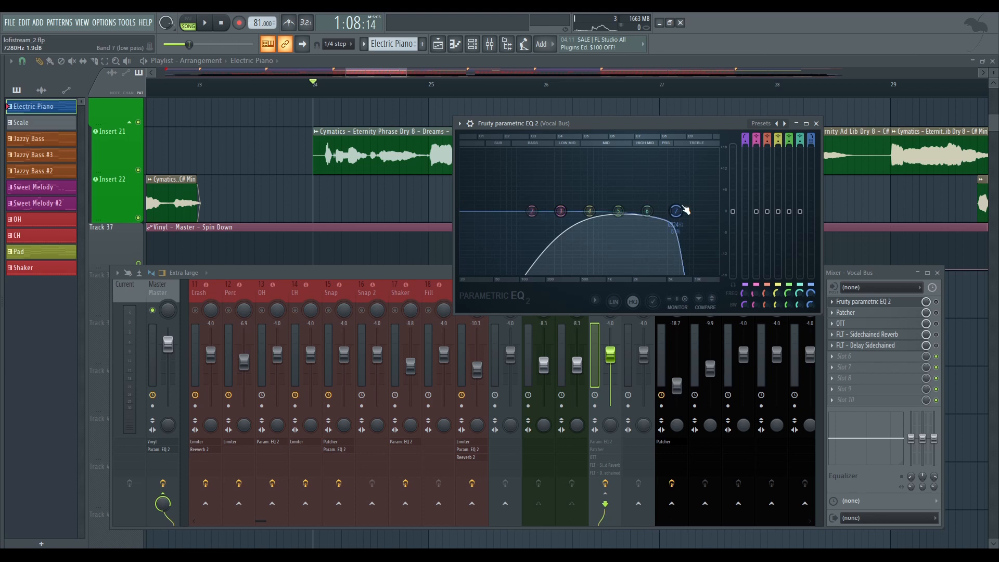
Try a higher frequency for the band 7 low-pass in the Vocal Bus equalizer, and undo the change
{"action": "left_click_drag", "start_coordinate": [675, 211], "coordinate": [703, 210]}
{"action": "scroll", "coordinate": [707, 215], "scroll_direction": "down", "scroll_amount": 2}
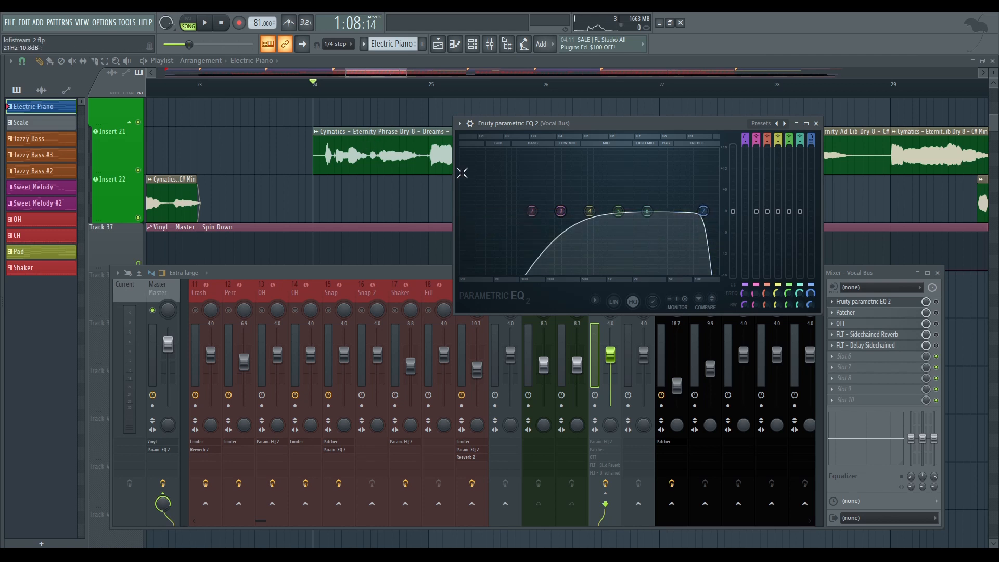
{"action": "key", "text": "ctrl+z"}
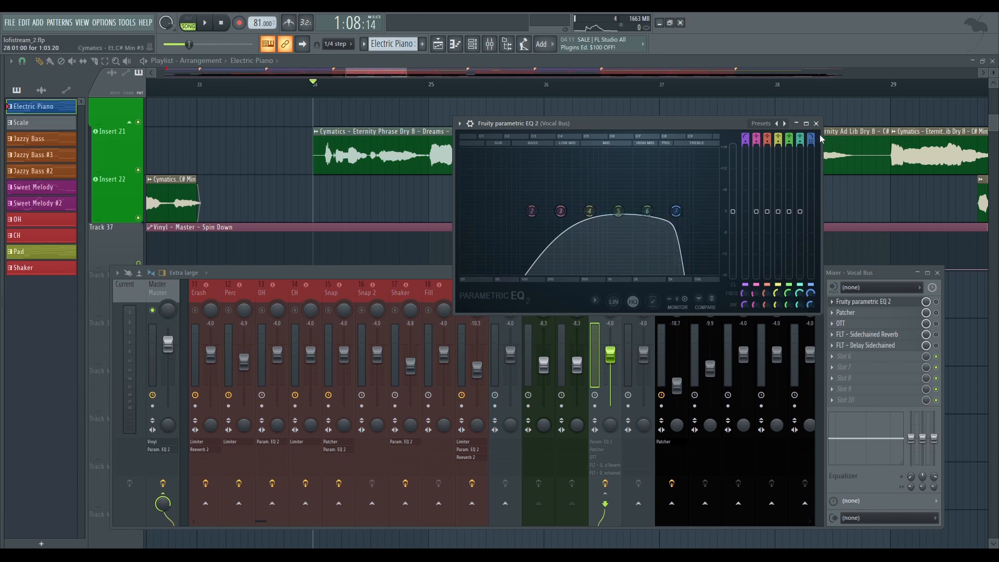
Enable the Vocal Bus equalizer and Patcher, viewing Patcher's Youlean Humanizer controls before closing the window
{"action": "left_click", "coordinate": [876, 303]}
{"action": "left_click", "coordinate": [915, 313]}
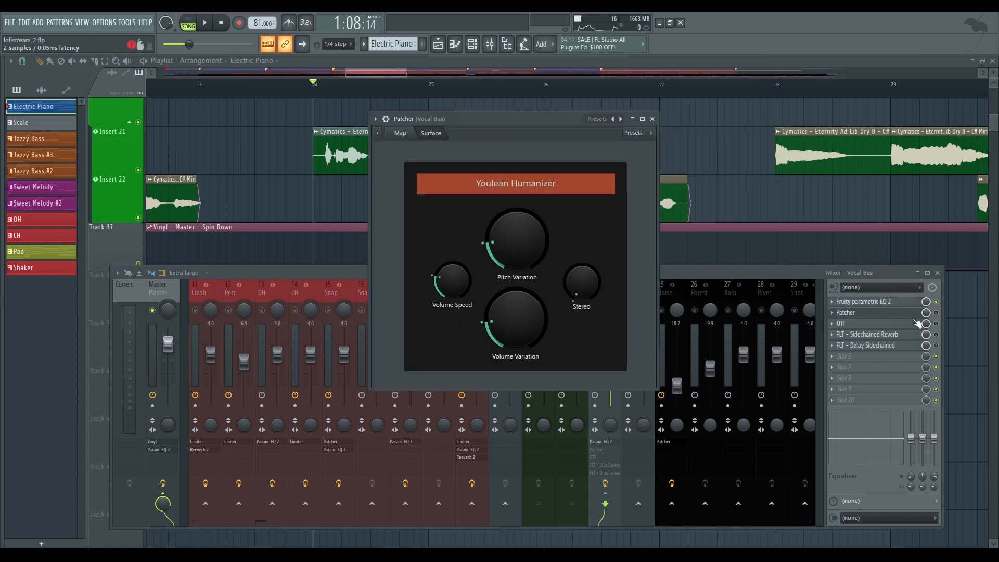
{"action": "left_click", "coordinate": [916, 315]}
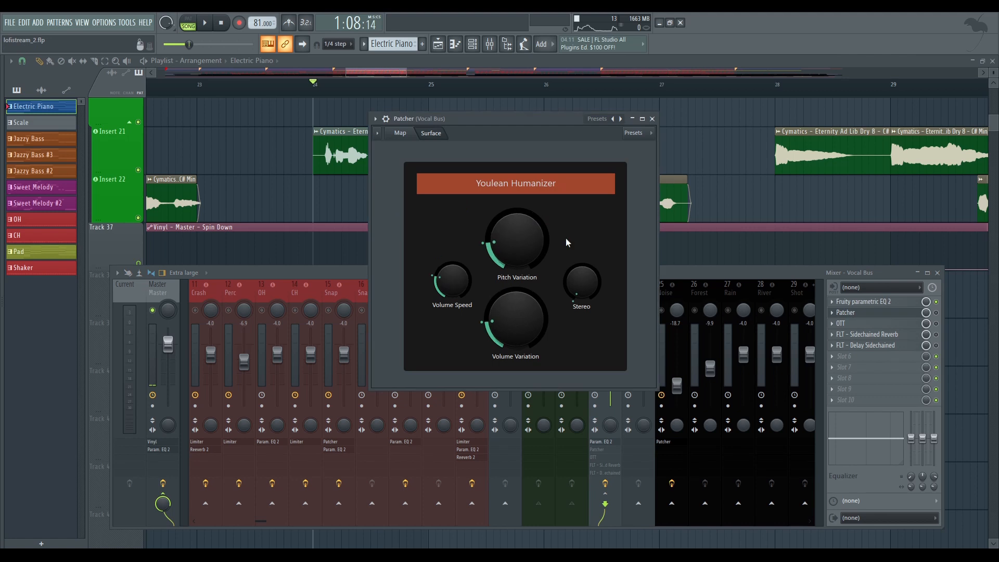
{"action": "left_click", "coordinate": [652, 119]}
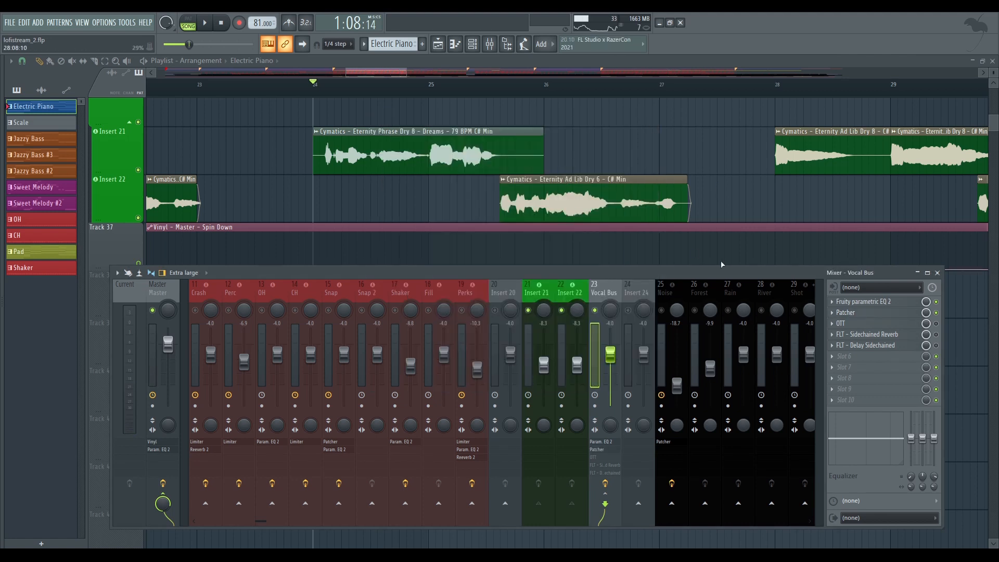
Open OTT on the Vocal Bus, enable it, play the vocal phrase from bar 24 and close the plugin
{"action": "left_click", "coordinate": [853, 323]}
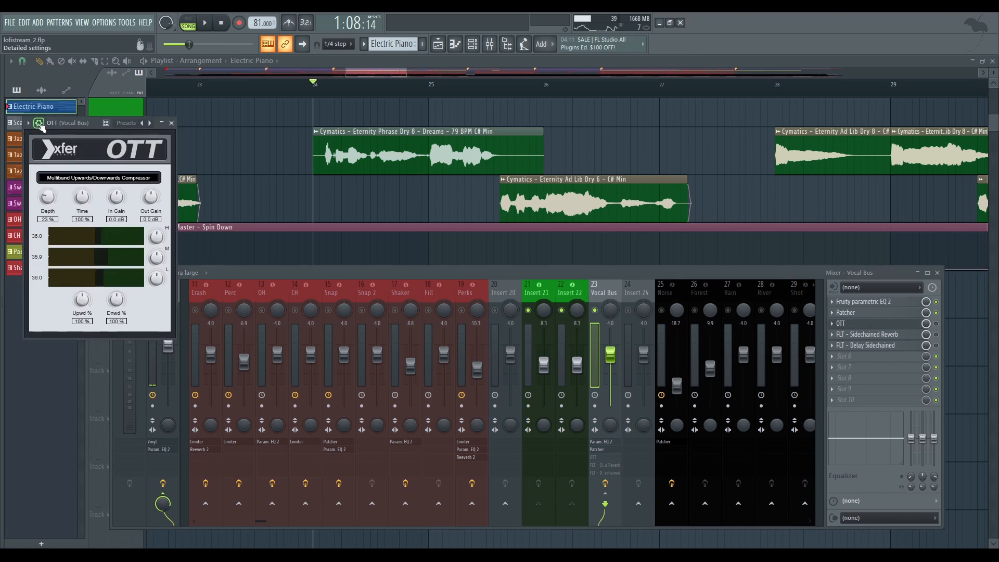
{"action": "left_click_drag", "start_coordinate": [50, 124], "coordinate": [271, 126]}
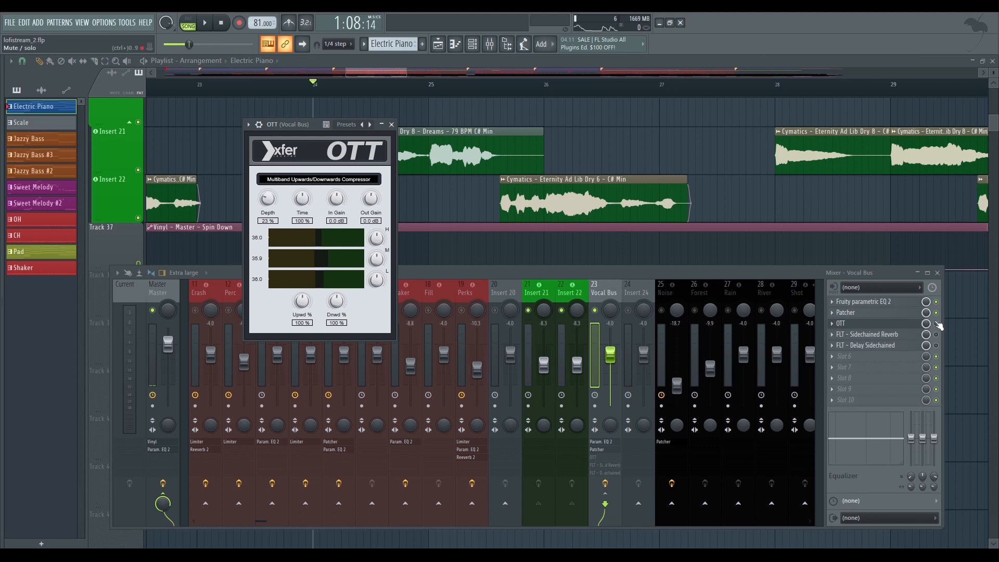
{"action": "key", "text": "space"}
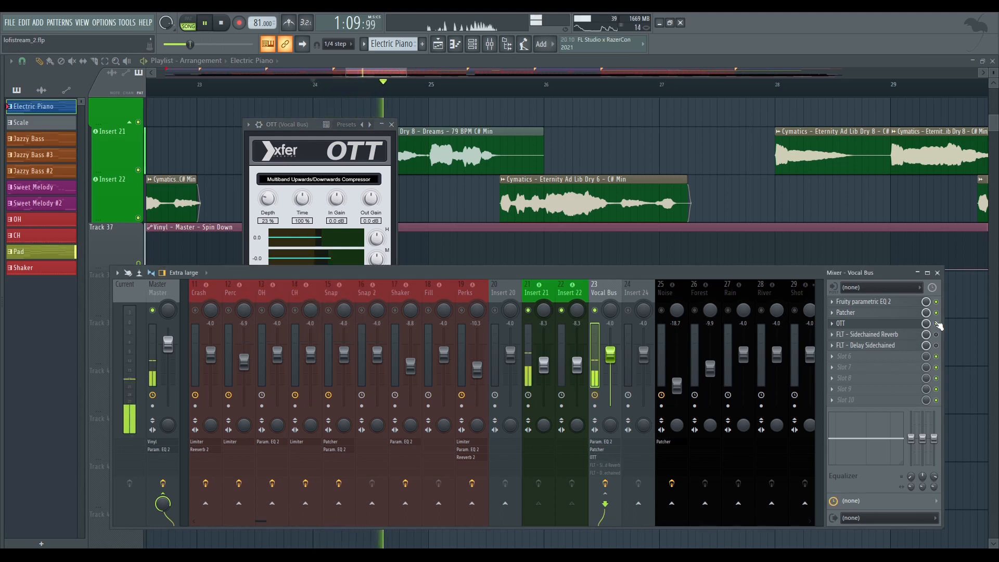
{"action": "left_click_drag", "start_coordinate": [285, 123], "coordinate": [285, 127]}
{"action": "key", "text": "space"}
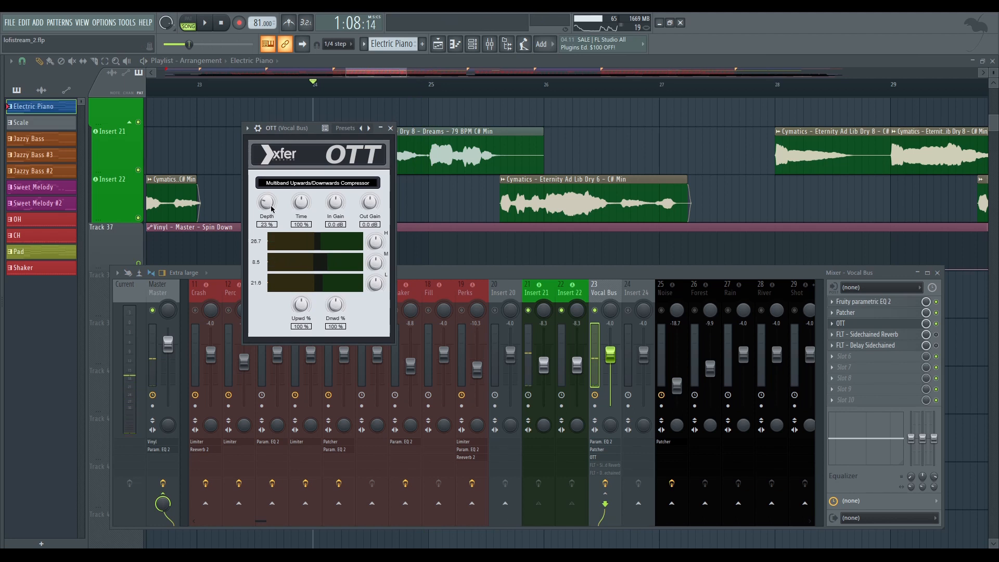
{"action": "left_click", "coordinate": [390, 128]}
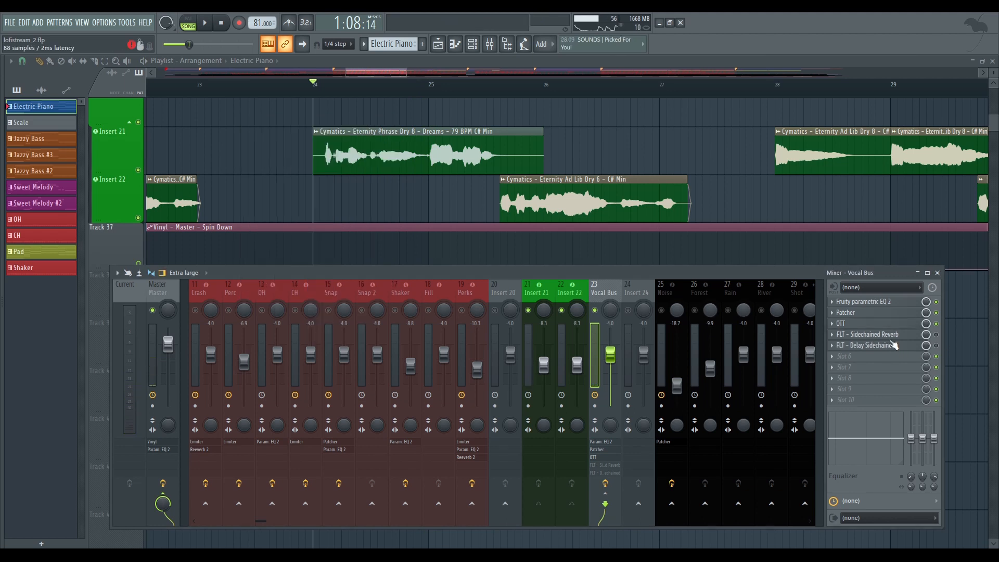
Open FLT - Sidechained Reverb in a smaller window, enable it while playing the vocal phrase, and close it after stopping
{"action": "left_click", "coordinate": [858, 335]}
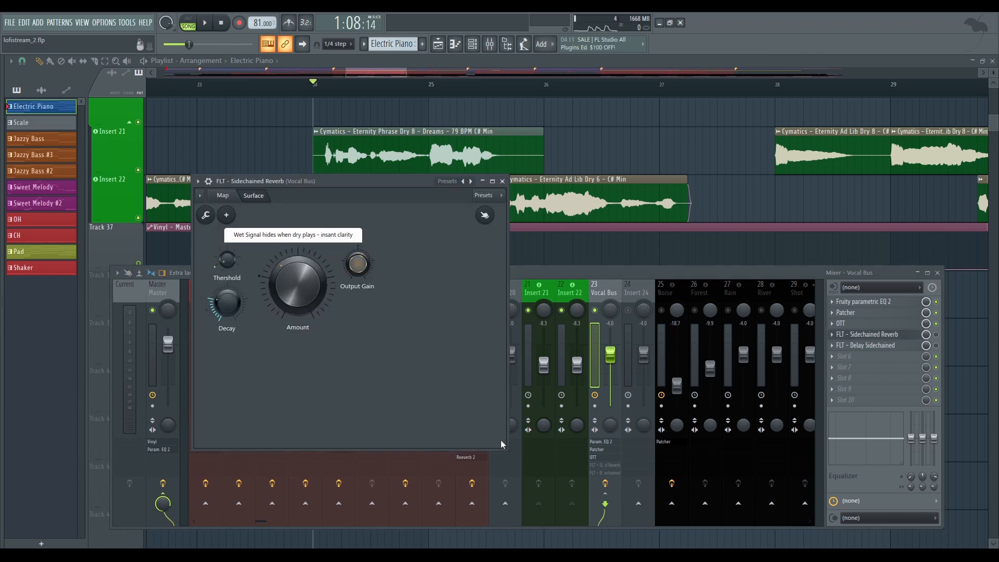
{"action": "left_click_drag", "start_coordinate": [506, 450], "coordinate": [460, 423]}
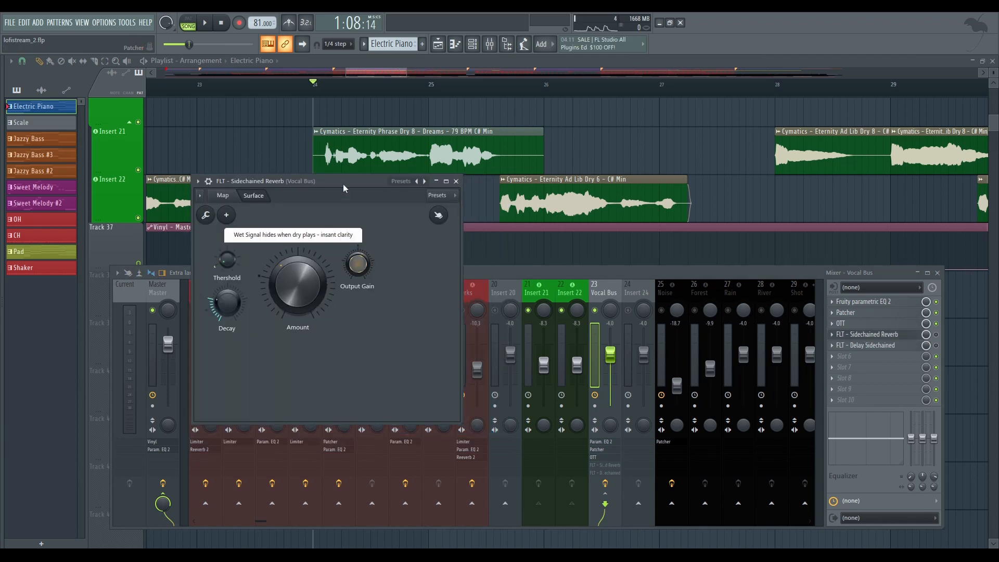
{"action": "left_click_drag", "start_coordinate": [343, 183], "coordinate": [404, 186]}
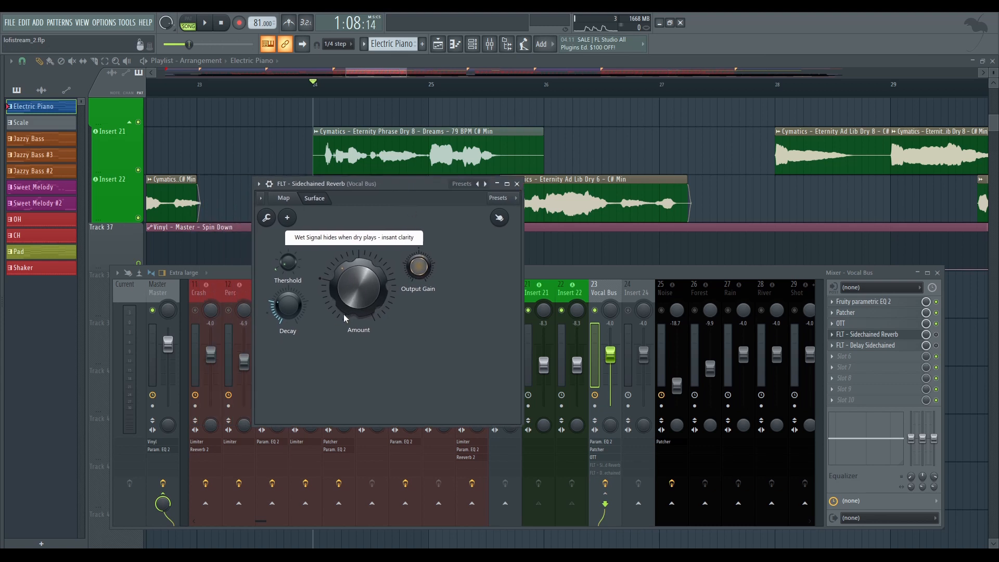
{"action": "key", "text": "space"}
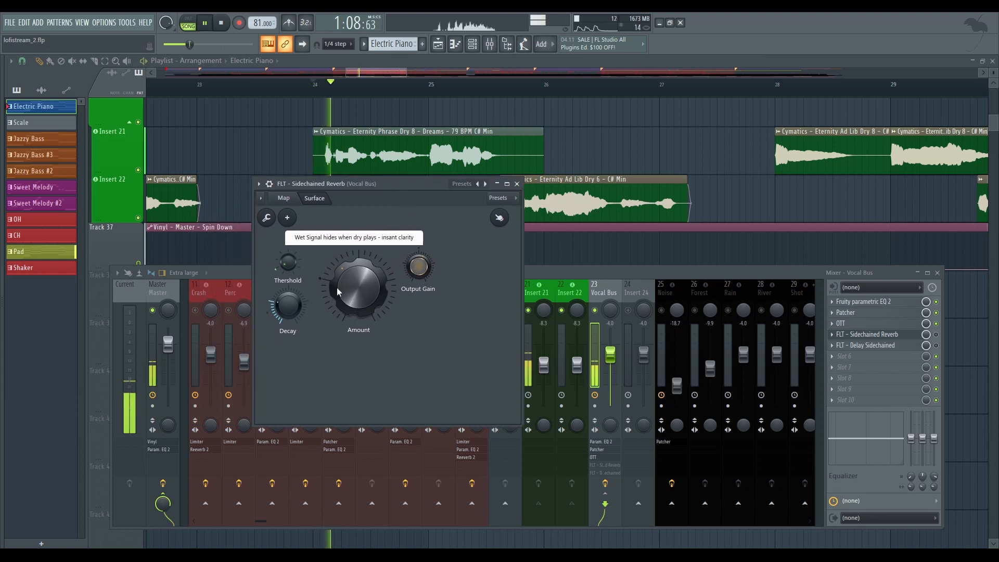
{"action": "left_click", "coordinate": [944, 338]}
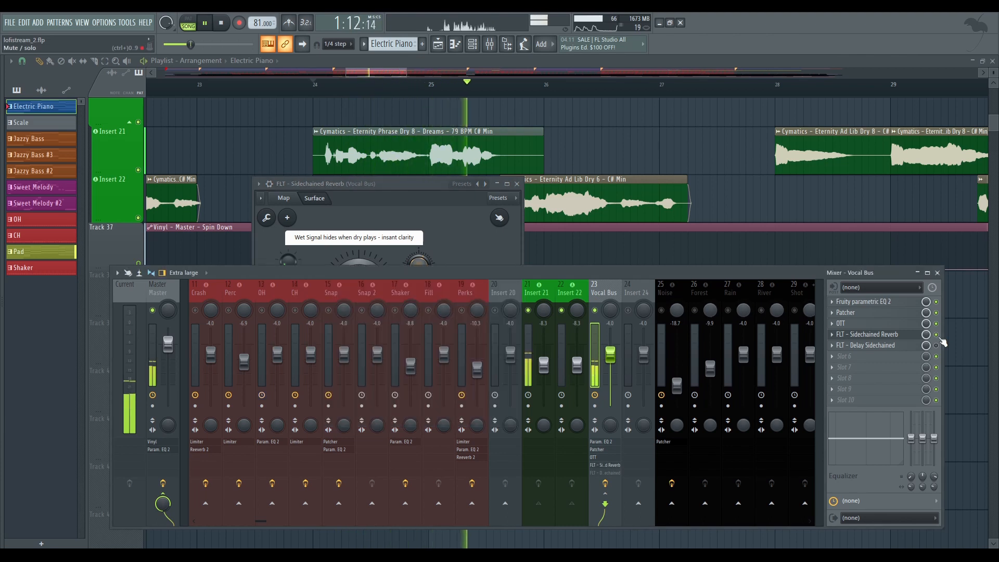
{"action": "key", "text": "space"}
{"action": "left_click", "coordinate": [368, 186]}
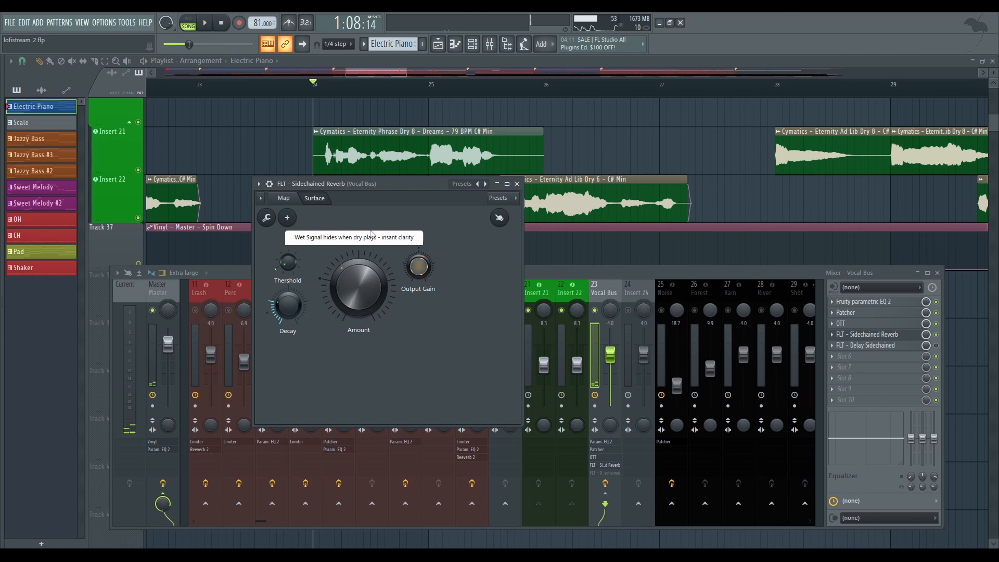
{"action": "left_click", "coordinate": [517, 184]}
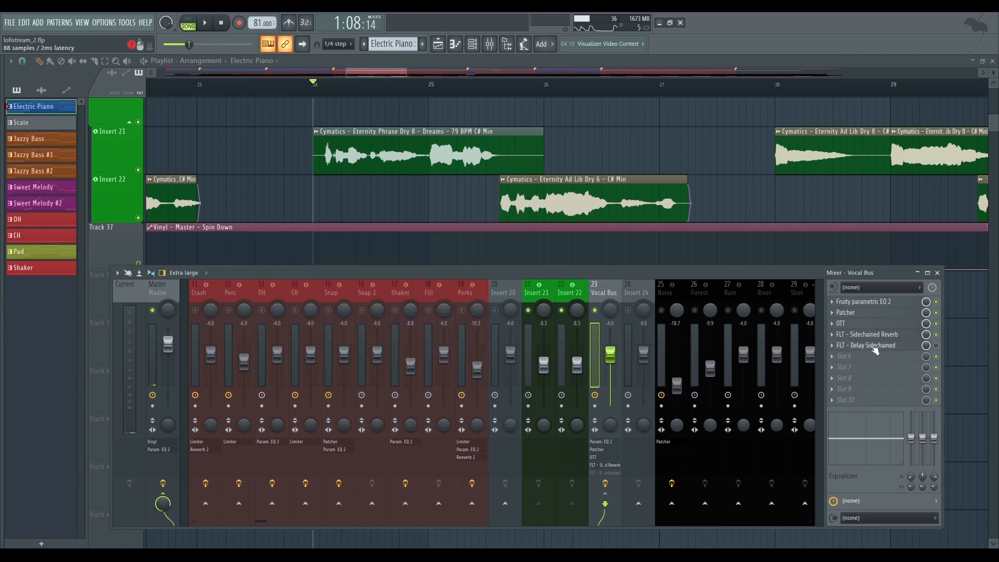
Open FLT - Delay Sidechained on the Vocal Bus, enable it, play the vocal phrase and close the plugin
{"action": "left_click", "coordinate": [876, 346]}
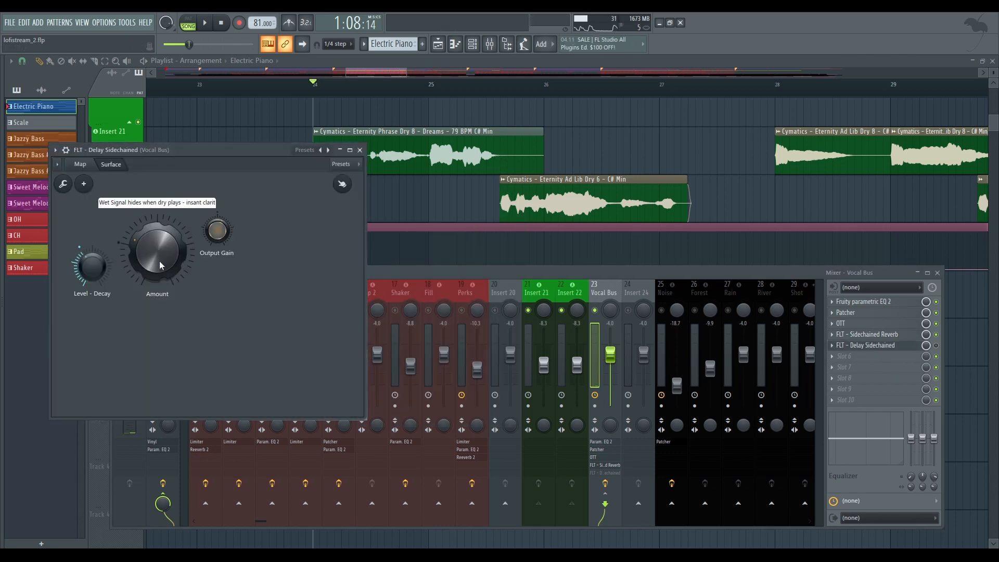
{"action": "left_click", "coordinate": [936, 345]}
{"action": "key", "text": "space"}
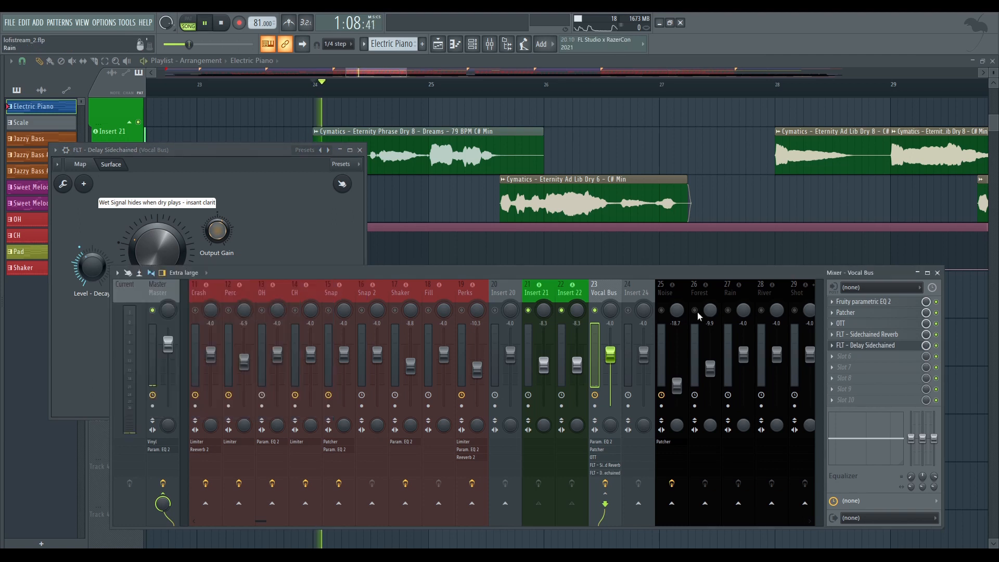
{"action": "left_click", "coordinate": [359, 150]}
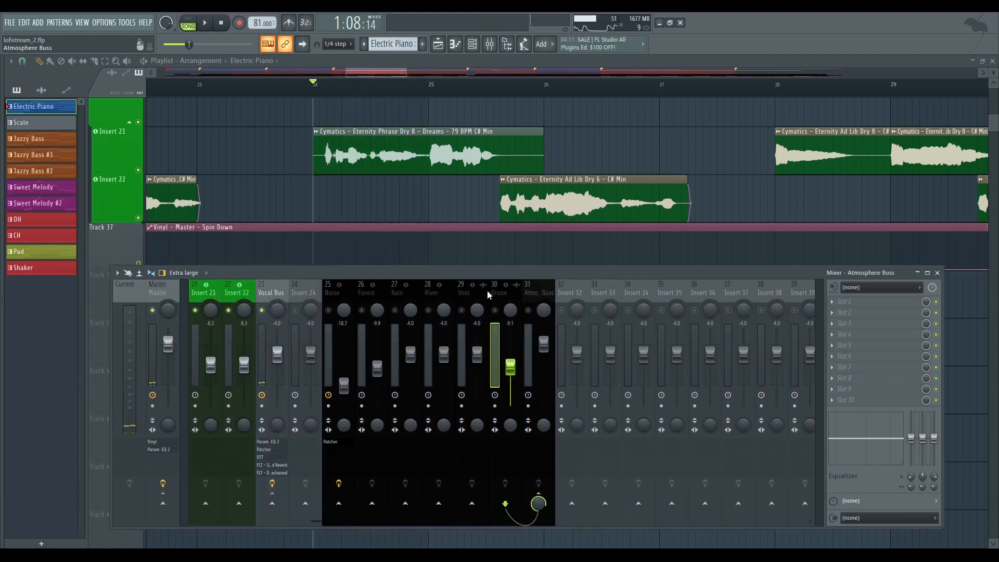
Solo the Atmosphere Buss mixer track with its ambience sources and open the Patcher effect on the Noise track
{"action": "left_click_drag", "start_coordinate": [487, 290], "coordinate": [338, 291]}
{"action": "right_click", "coordinate": [529, 310]}
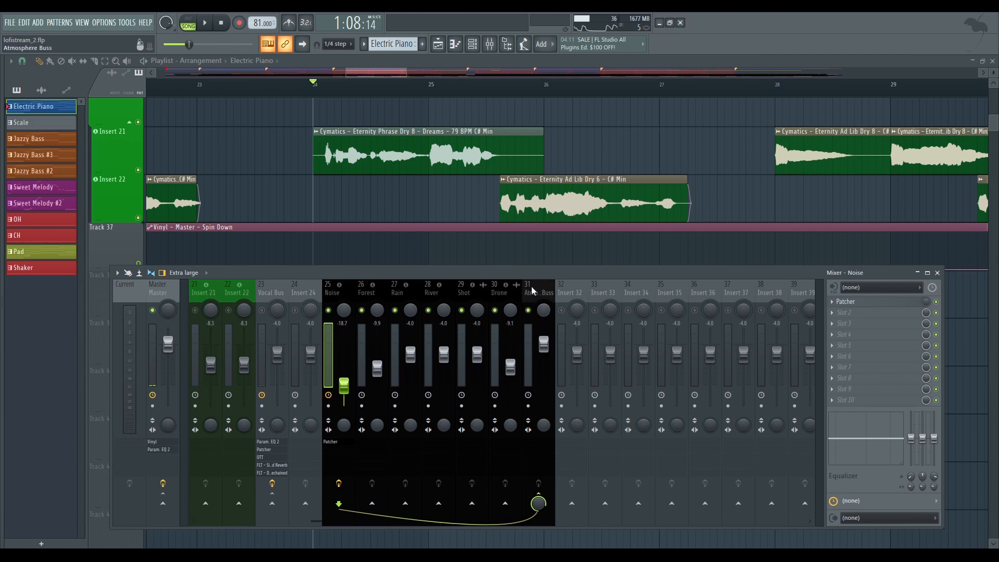
{"action": "left_click", "coordinate": [858, 301]}
Unmute the Noise track in the playlist, play it briefly and hide the mixer and plugin windows
{"action": "scroll", "coordinate": [694, 96], "scroll_direction": "down", "scroll_amount": 3}
{"action": "scroll", "coordinate": [694, 97], "scroll_direction": "down", "scroll_amount": 3}
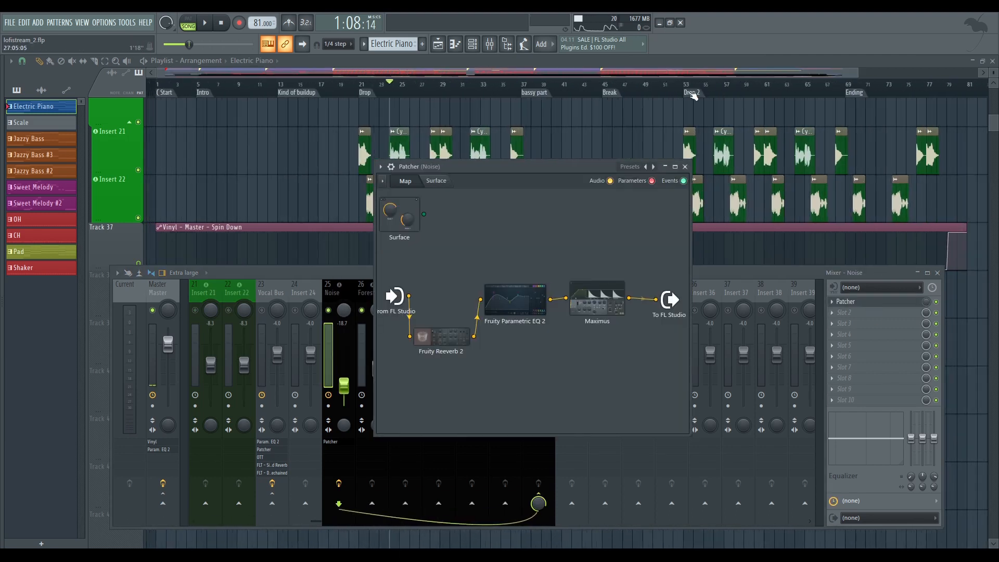
{"action": "scroll", "coordinate": [602, 143], "scroll_direction": "up", "scroll_amount": 5}
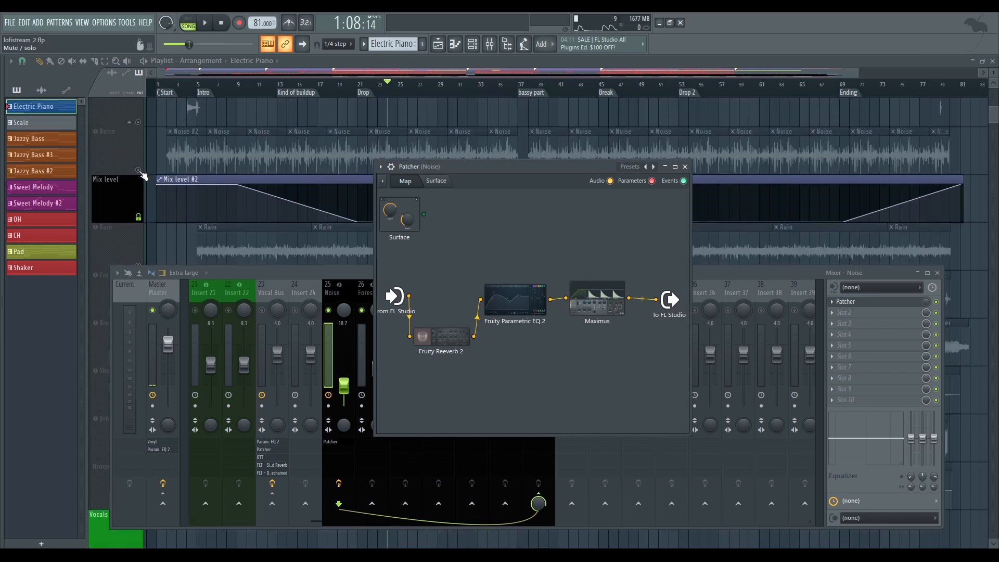
{"action": "left_click", "coordinate": [138, 170]}
{"action": "key", "text": "space"}
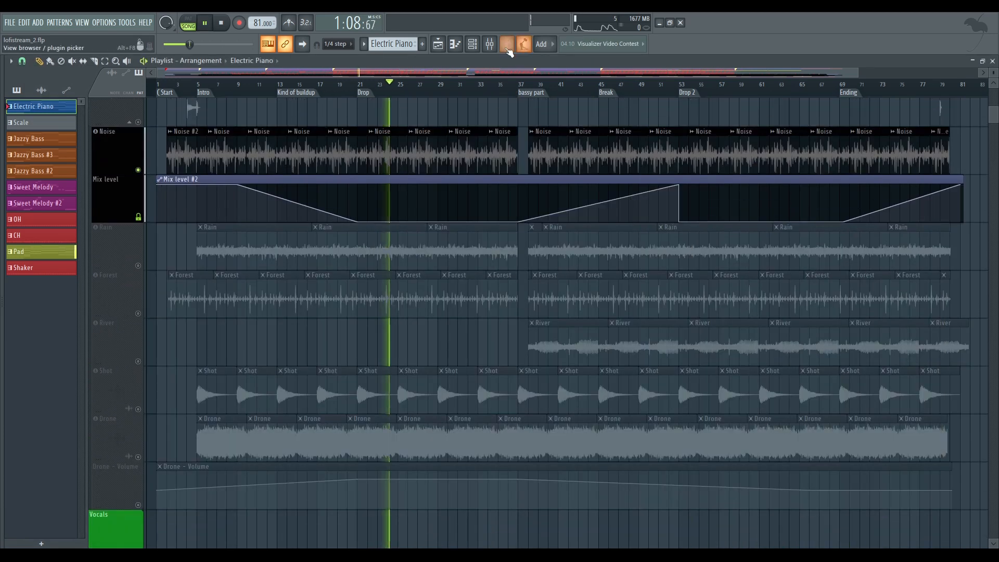
{"action": "key", "text": "F9"}
{"action": "key", "text": "space"}
Play the noise from the Intro marker with the mixer shown again, closing Noise's Patcher before stopping playback
{"action": "left_click", "coordinate": [199, 85]}
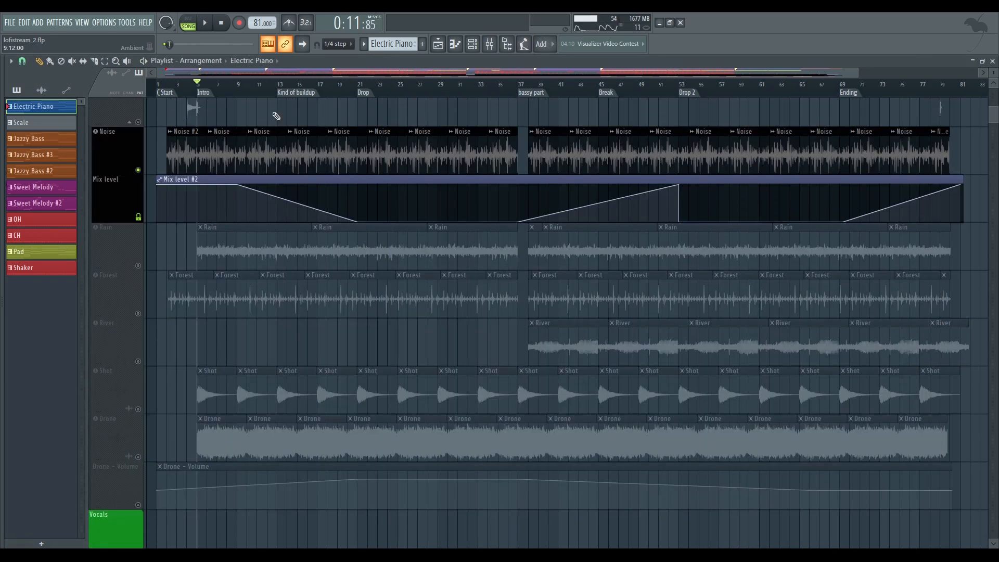
{"action": "key", "text": "space"}
{"action": "key", "text": "F9"}
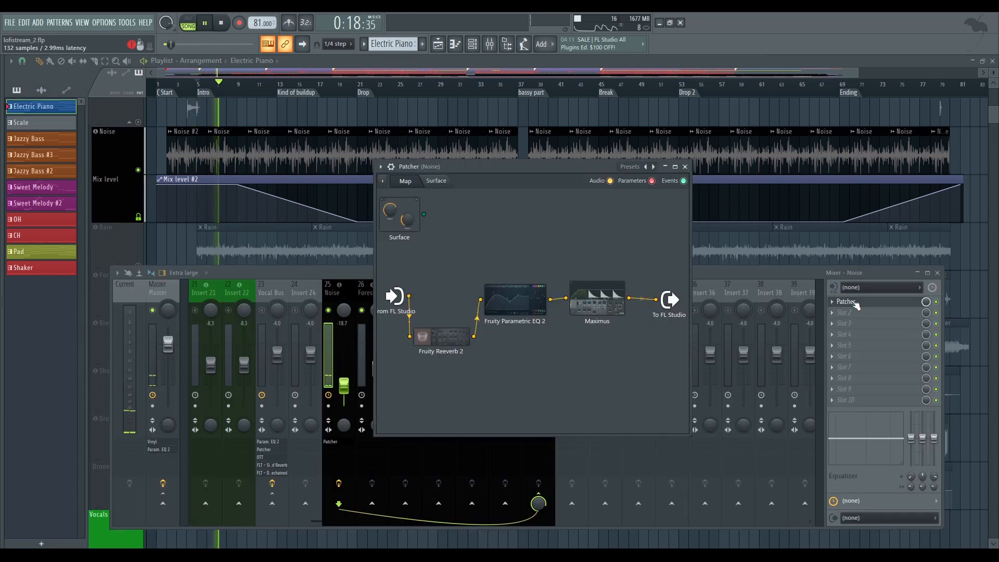
{"action": "left_click", "coordinate": [853, 302]}
{"action": "key", "text": "space"}
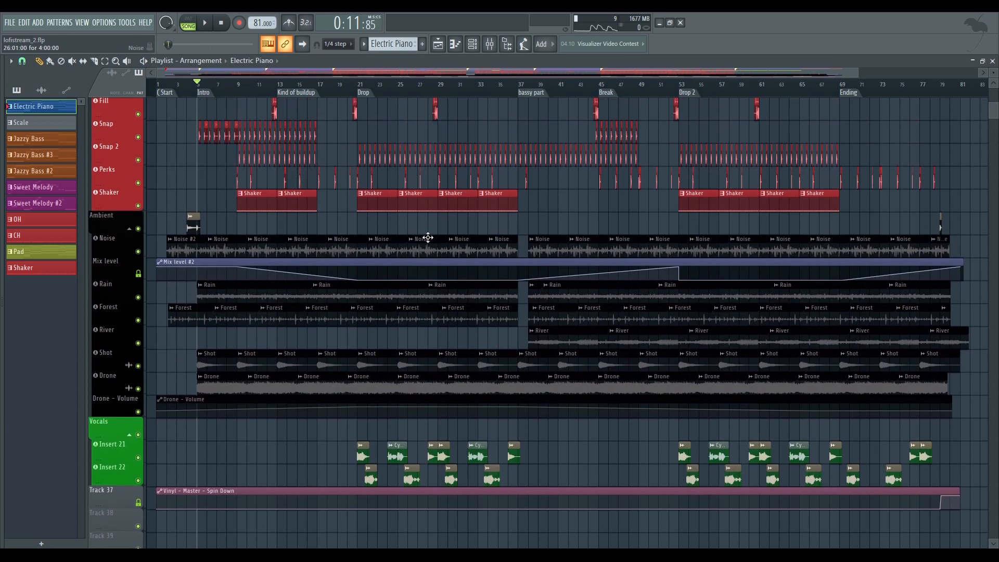
Make the Side track slightly taller to show its Limiter mix level automation, and play the song from the Drop marker
{"action": "scroll", "coordinate": [427, 238], "scroll_direction": "up", "scroll_amount": 10}
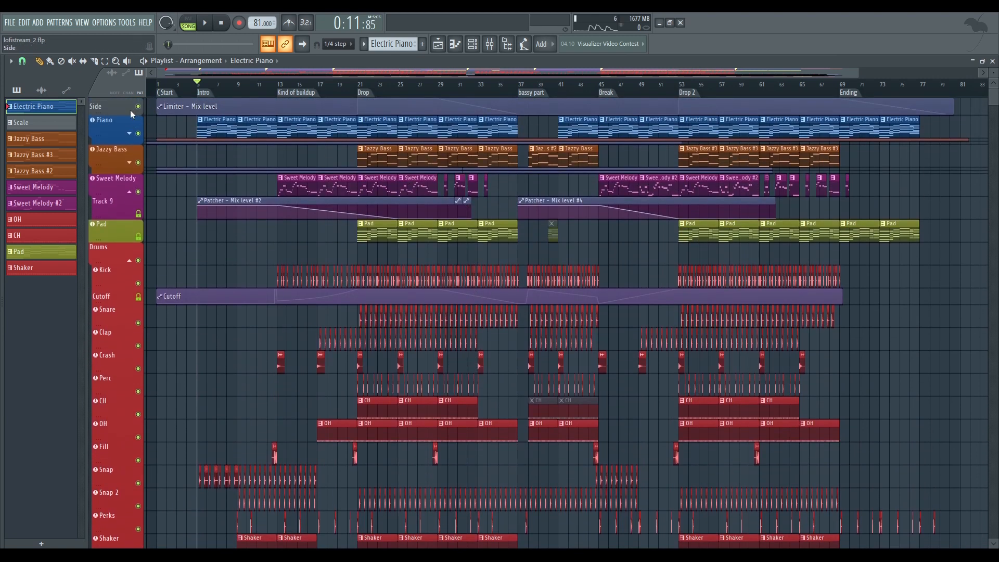
{"action": "left_click_drag", "start_coordinate": [120, 113], "coordinate": [120, 114]}
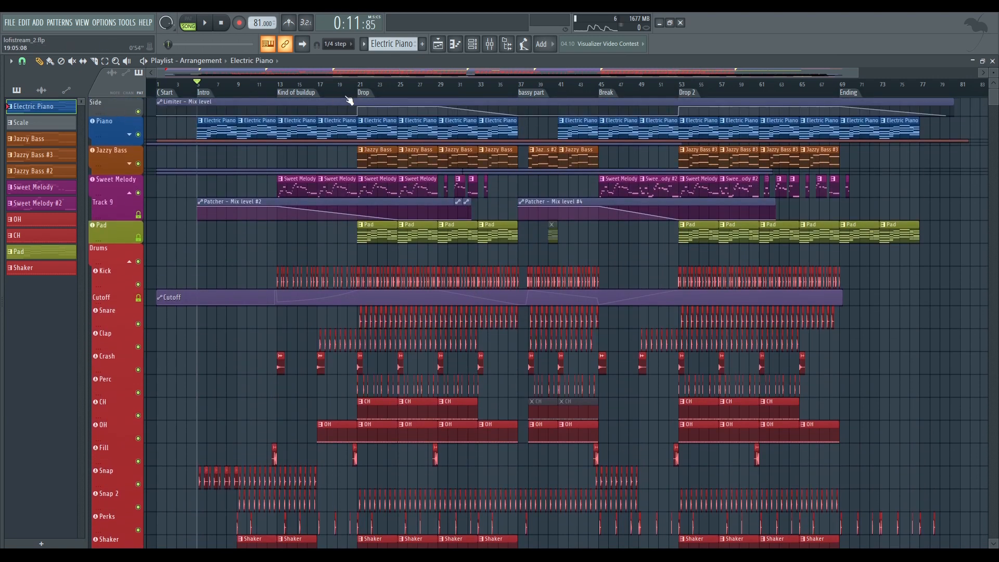
{"action": "left_click", "coordinate": [368, 93]}
{"action": "key", "text": "space"}
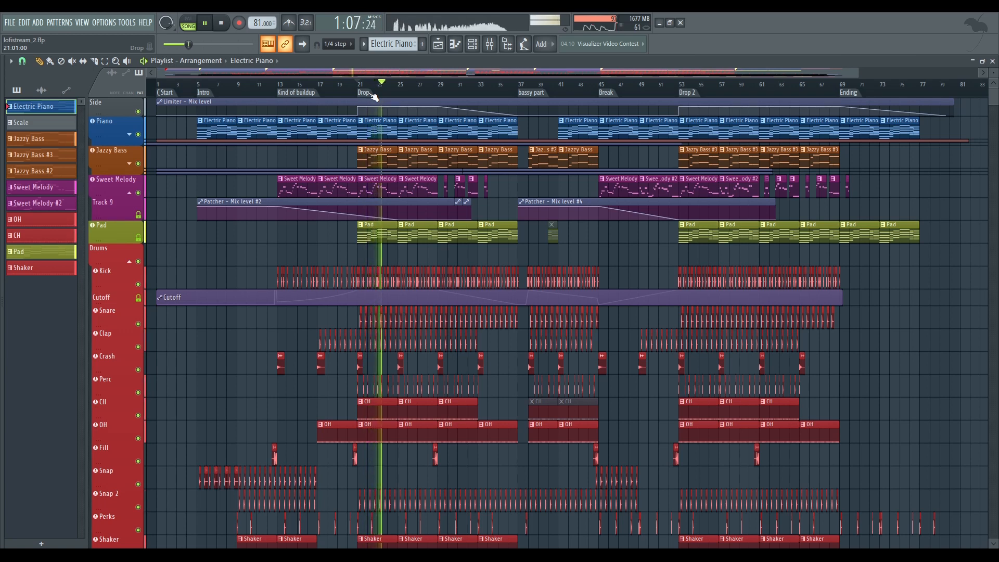
{"action": "key", "text": "space"}
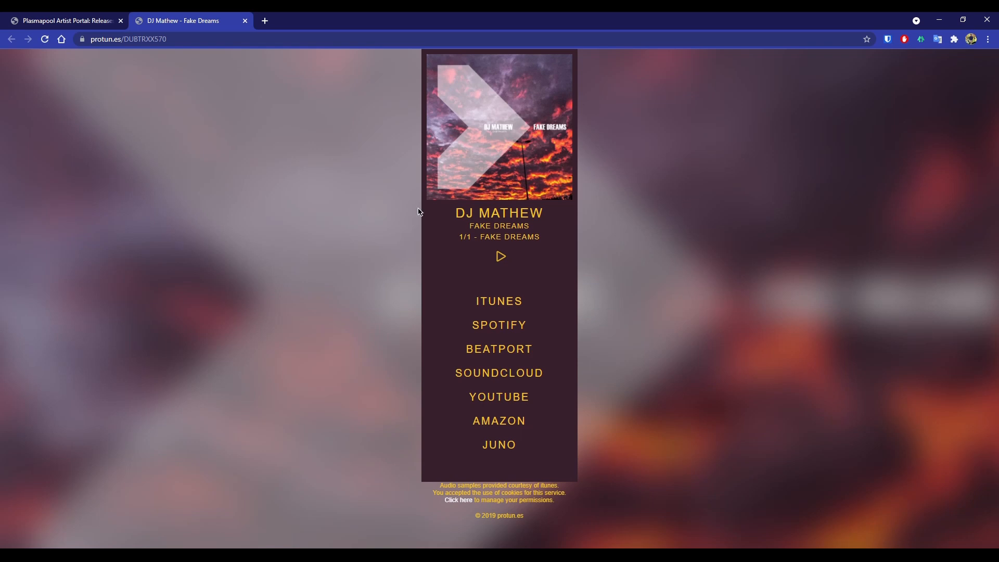
{"action": "left_click_drag", "start_coordinate": [474, 228], "coordinate": [542, 226]}
{"action": "left_click", "coordinate": [542, 227]}
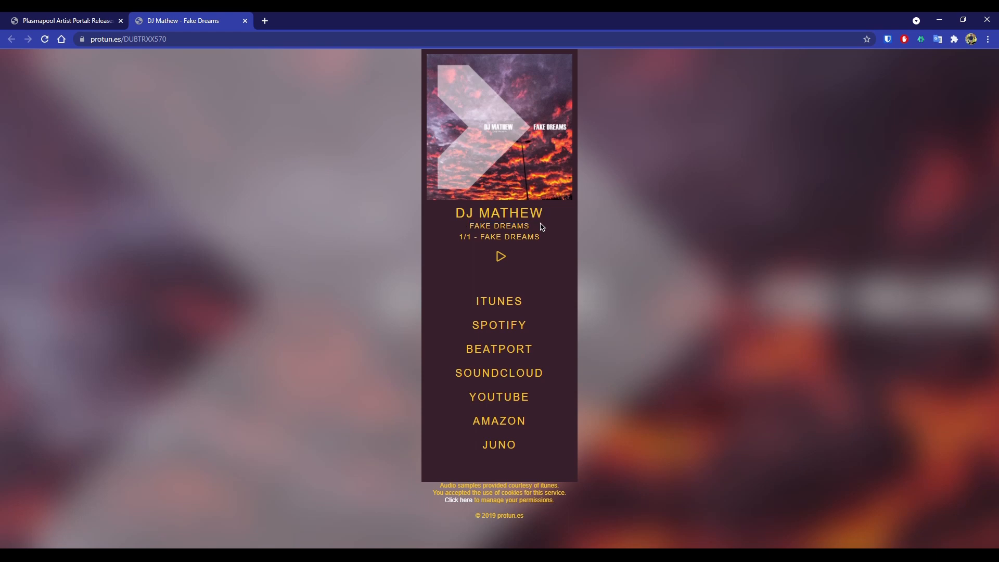